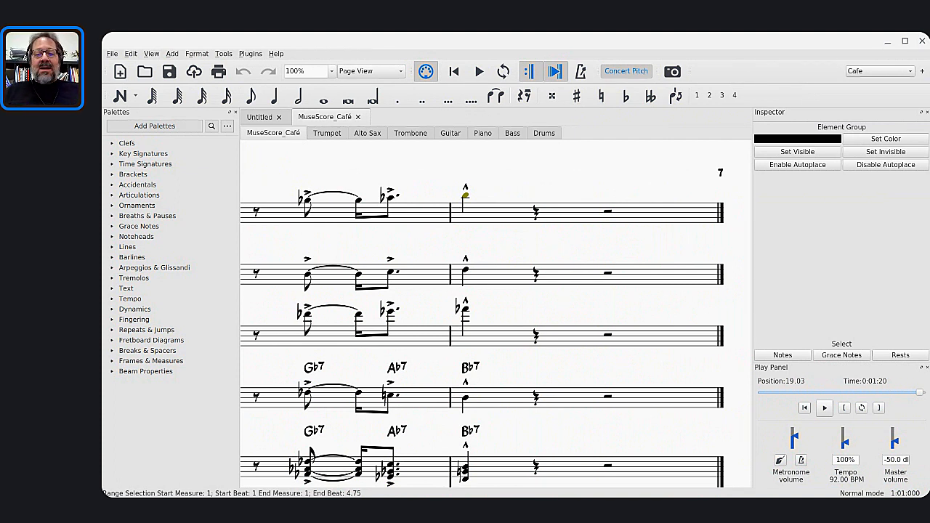
Step: Switch to the livestream window and send a chat message mentioning a participant from Honolulu: i just "atted" you
key("alt+Tab")
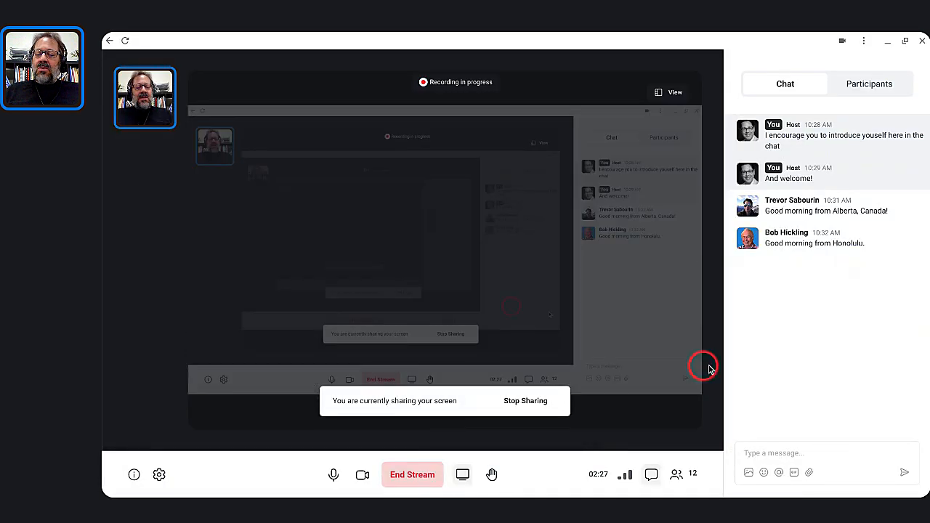
left_click(780, 473)
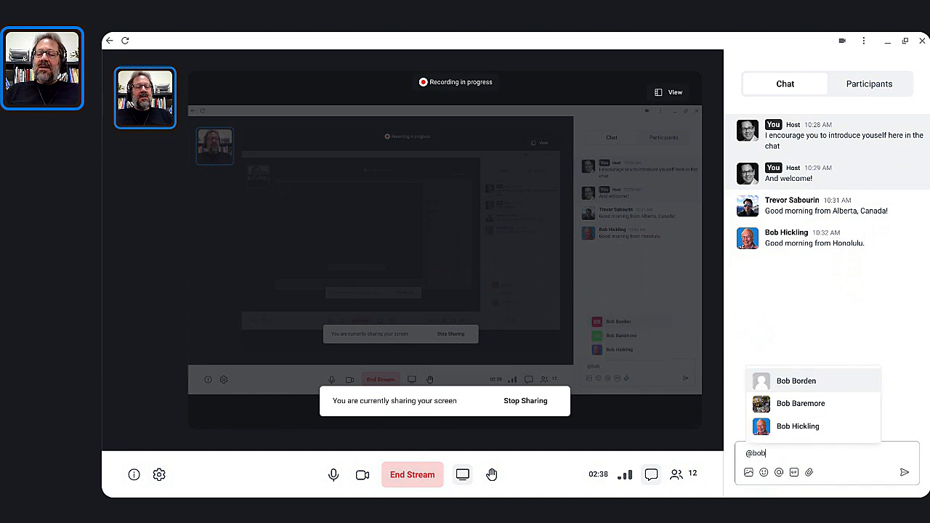
left_click(795, 429)
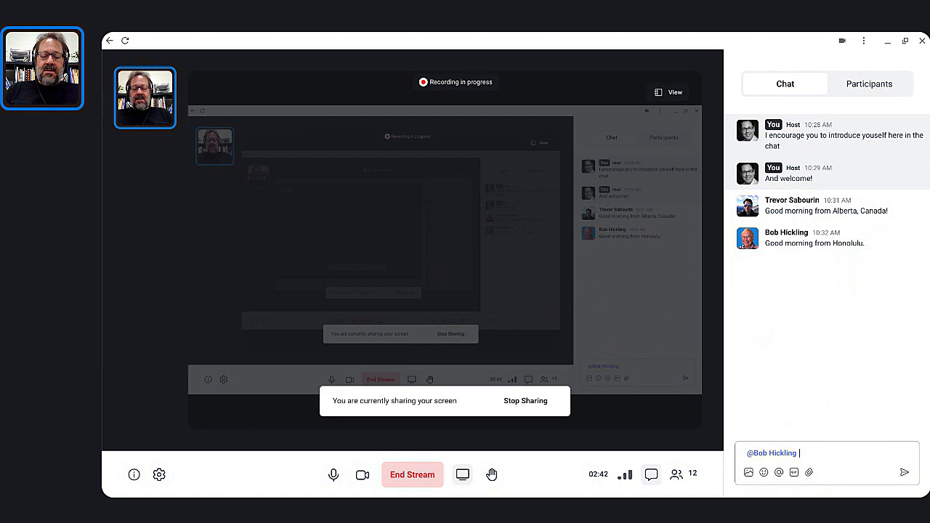
type("I")
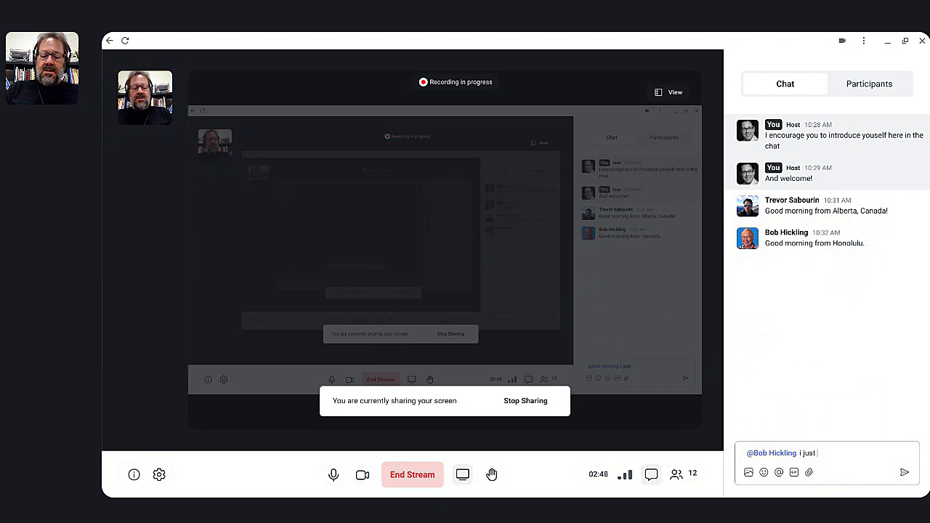
type("\" you")
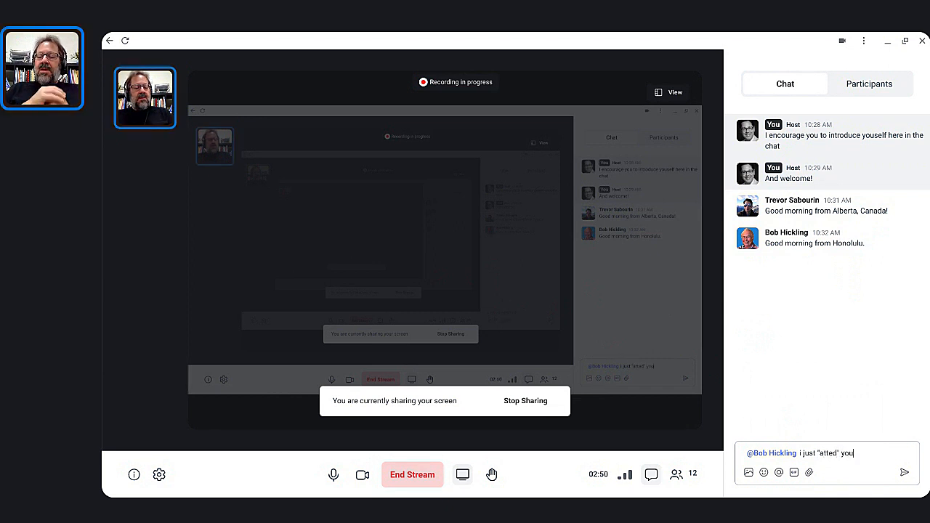
key("Return")
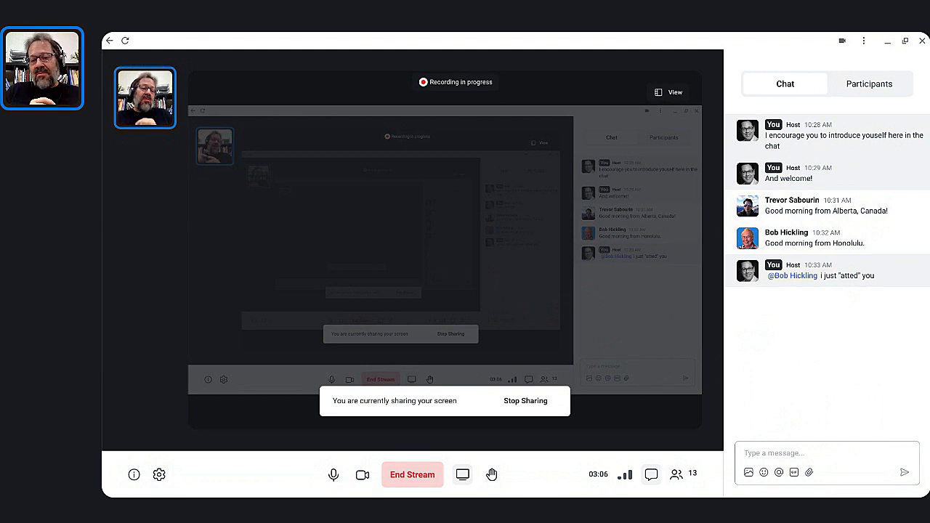
Step: Attach Reunion-40.mscz from the Scores folder to a chat message and send it
left_click(810, 472)
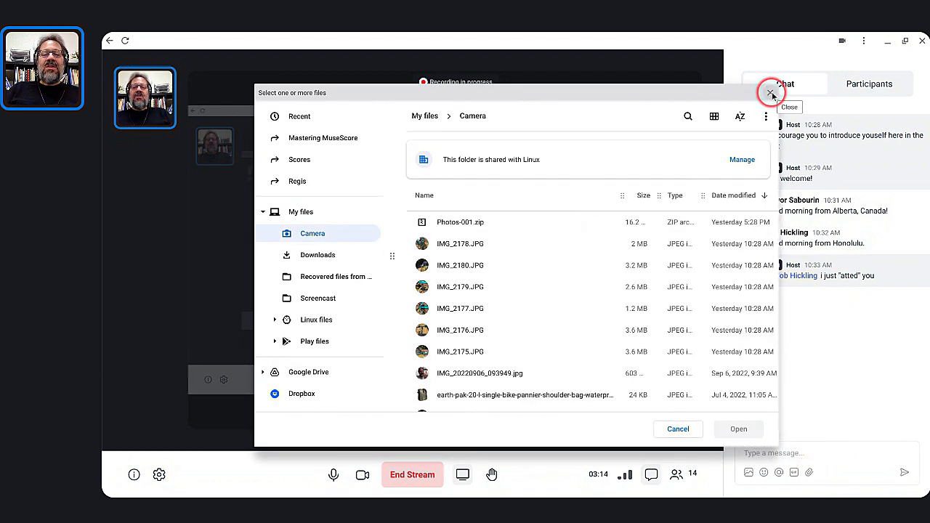
left_click(300, 159)
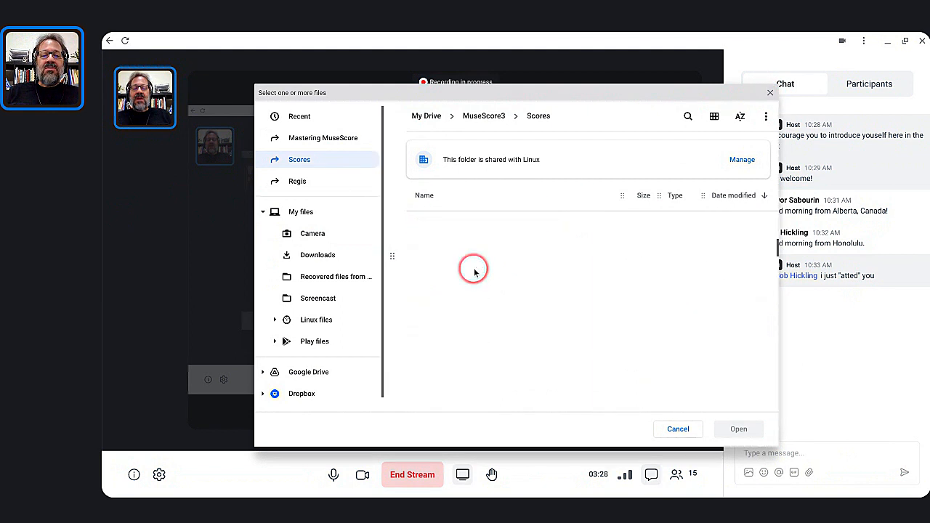
scroll(461, 283, "down", 2)
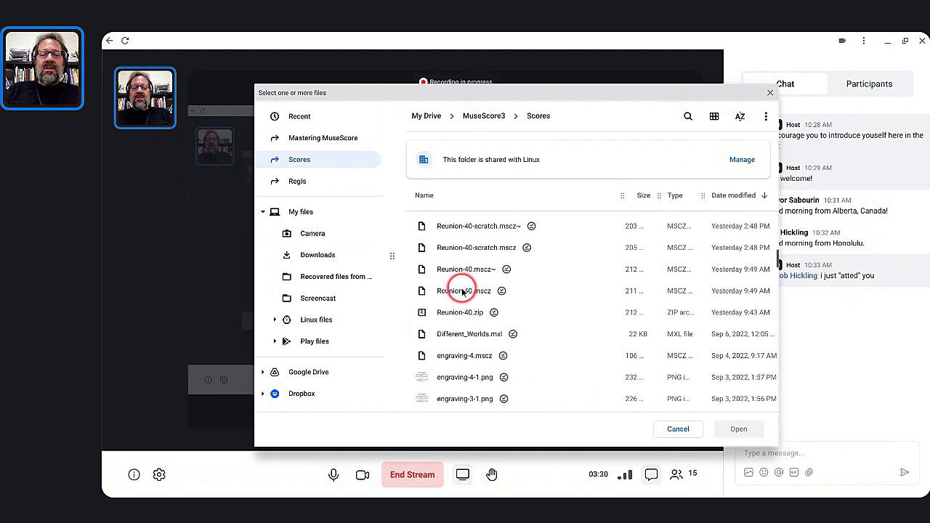
double_click(462, 290)
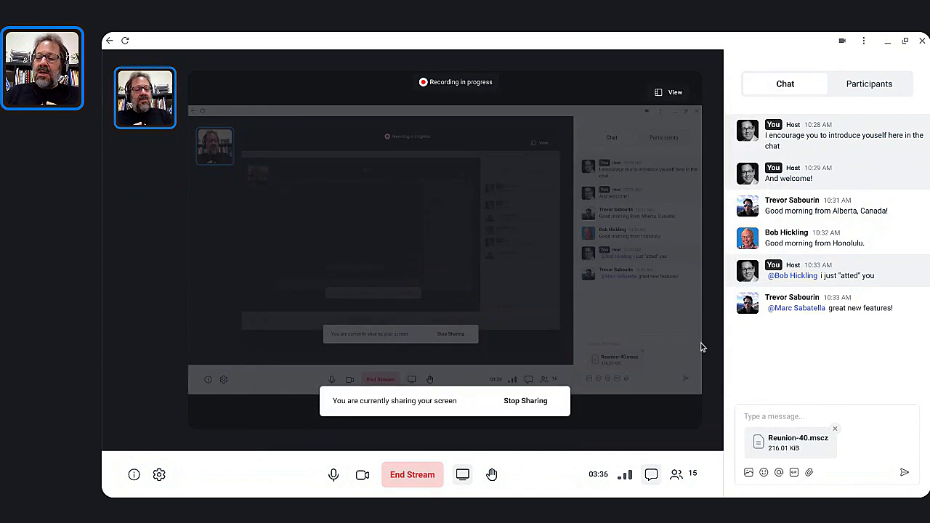
left_click(858, 429)
left_click(901, 471)
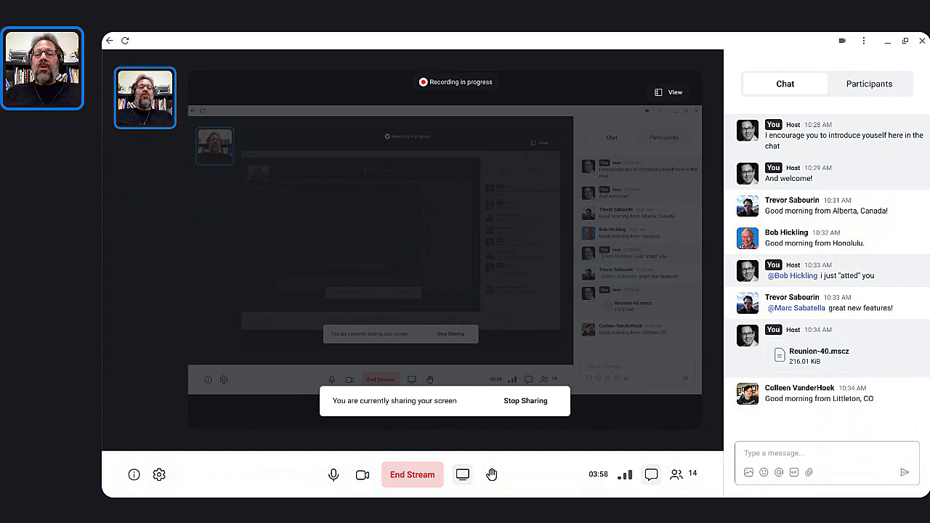
Step: Switch to the MuseScore_Café score and read the new messages in the Community chat window beside it
key("alt+Tab")
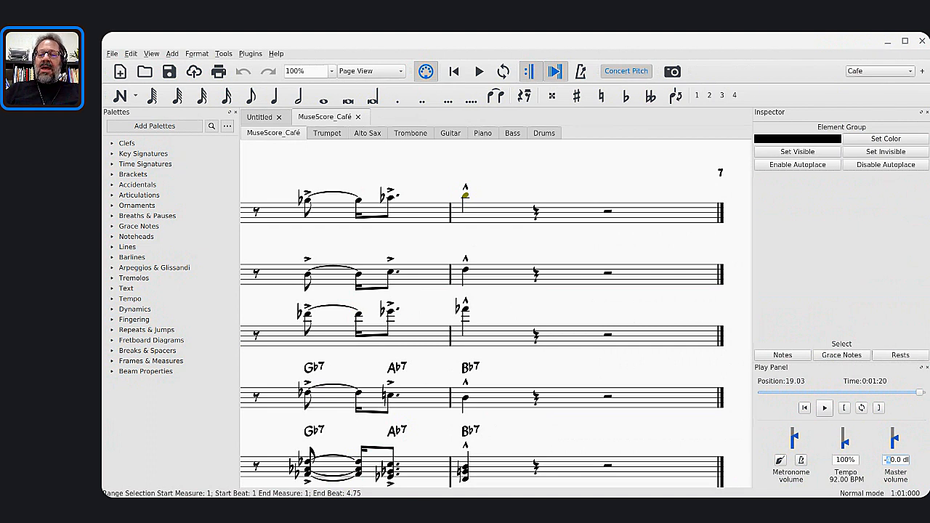
key("alt+Tab")
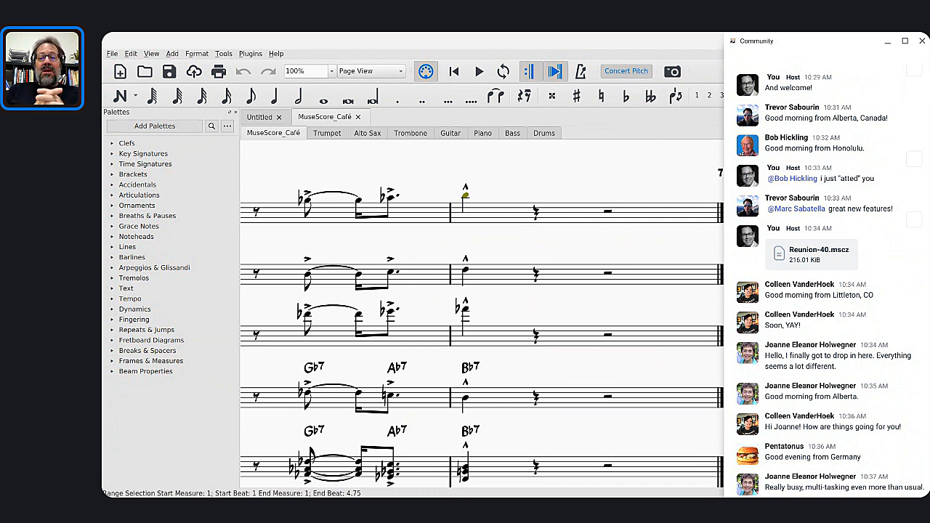
mouse_move(870, 497)
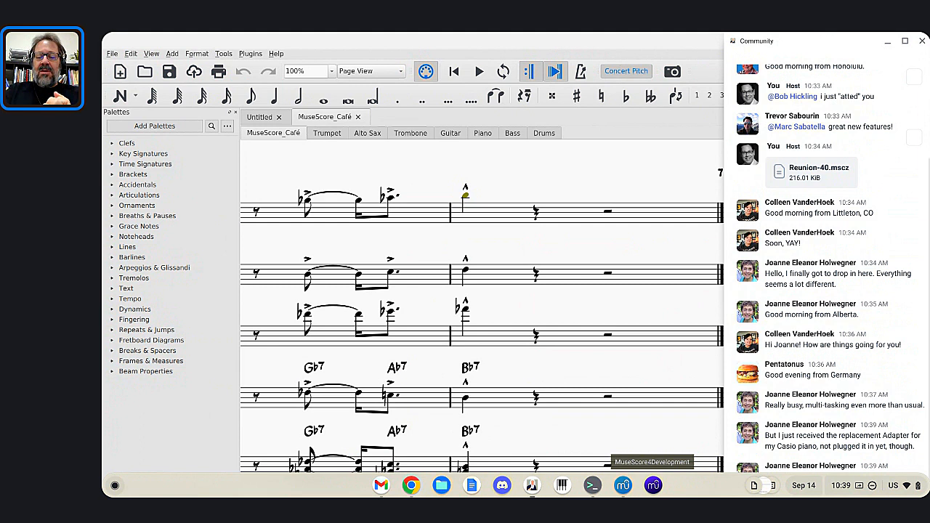
left_click(674, 317)
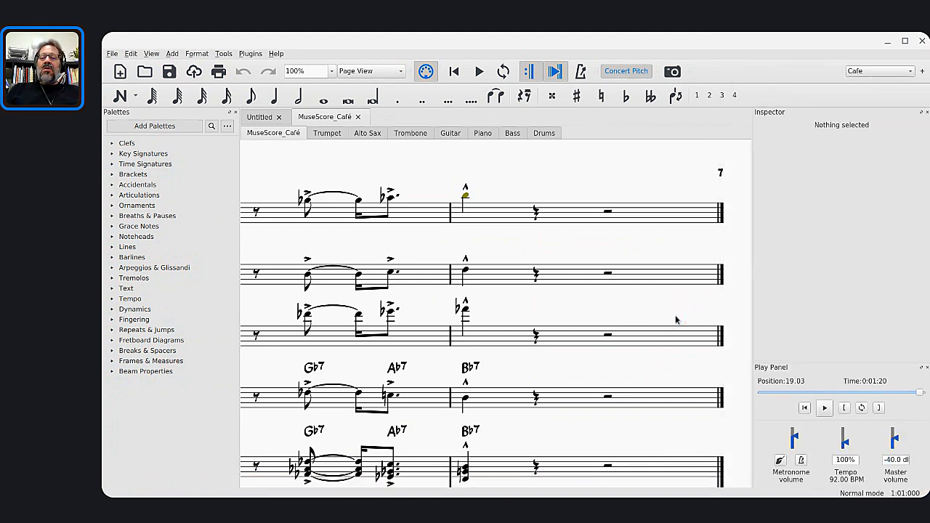
key("alt+Tab")
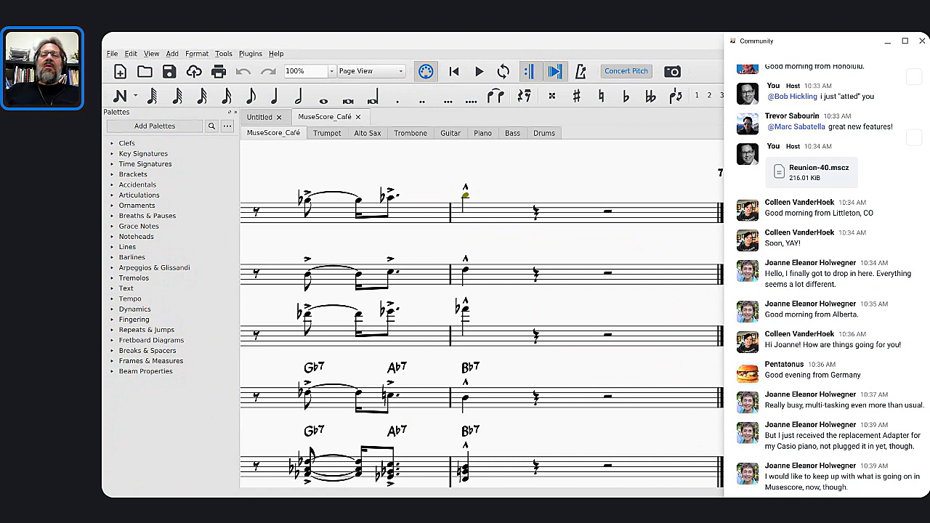
left_click(533, 50)
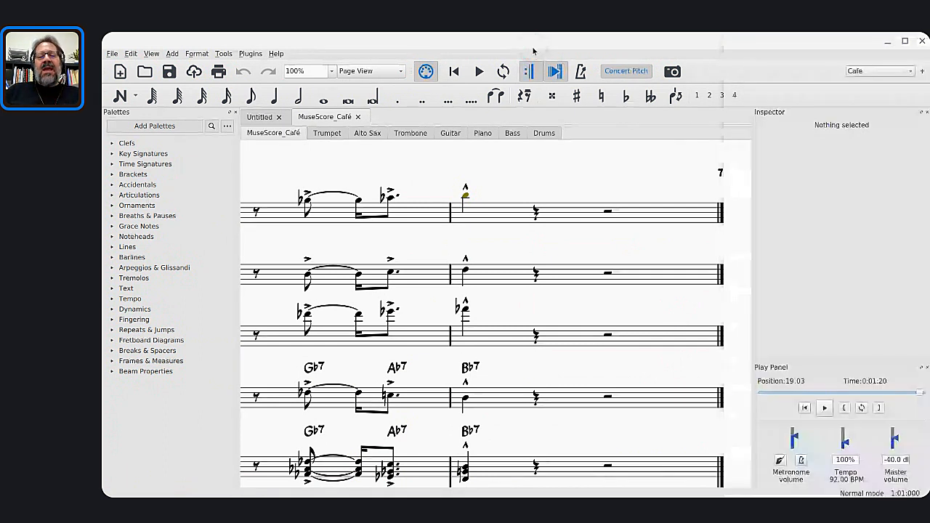
Step: Switch to MuseScore 4 (MuseScore4Development) and open the recent score Reunion-40-scratch
mouse_move(652, 488)
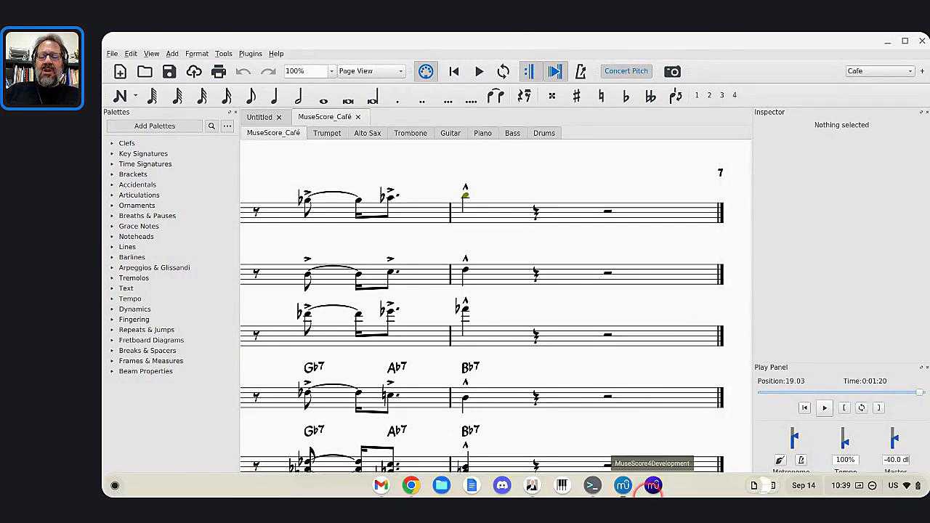
left_click(652, 487)
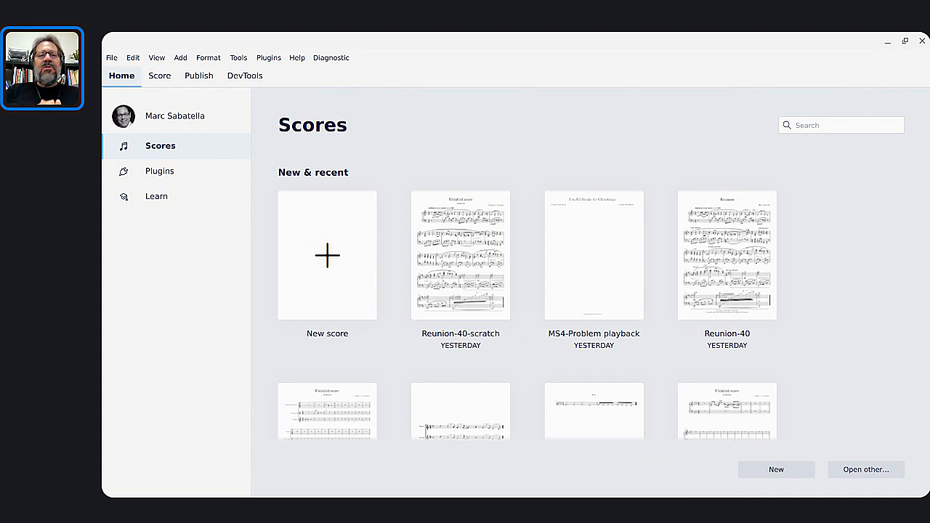
left_click(445, 244)
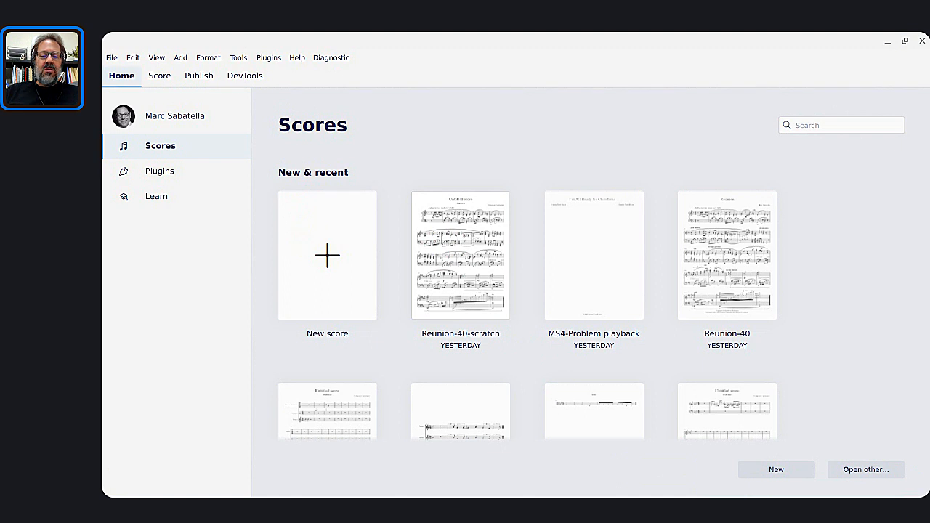
left_click(447, 280)
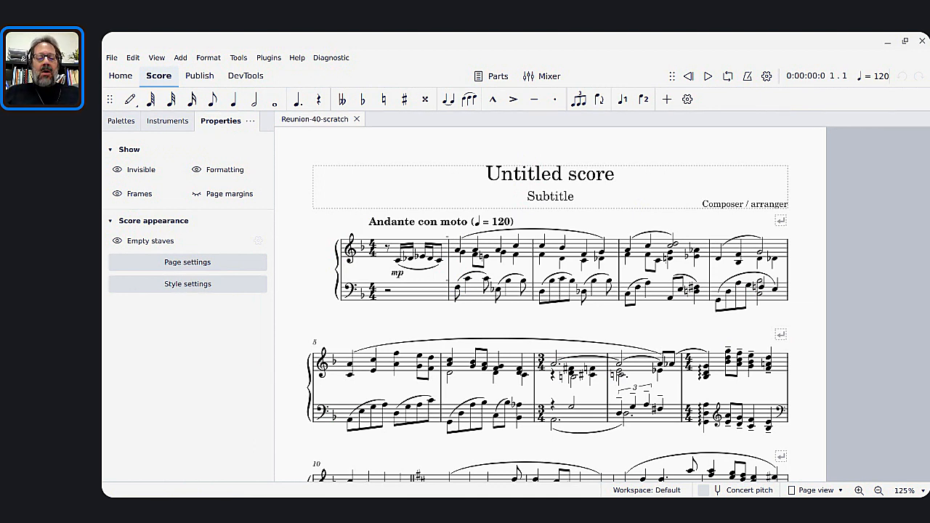
Step: View the Palettes, Properties and Instruments panels of the Reunion-40-scratch score one after another
key("alt+Tab")
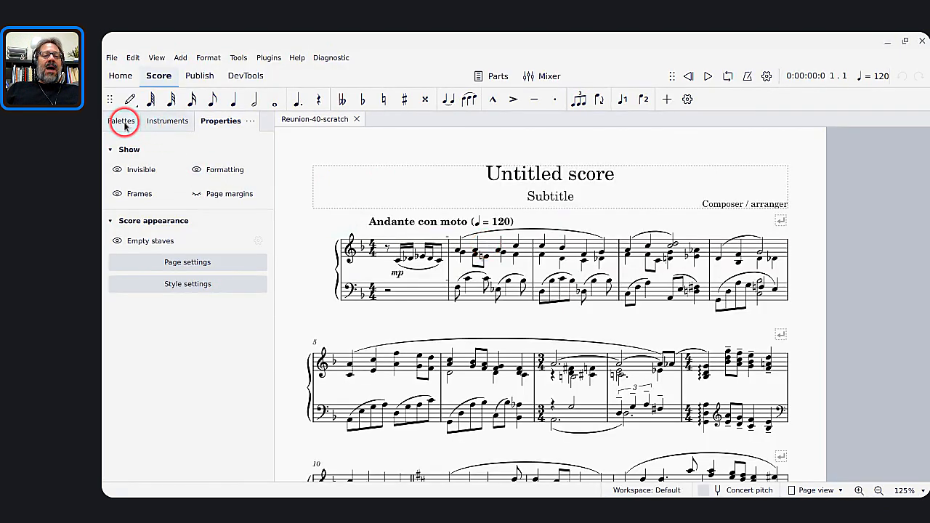
left_click(122, 123)
left_click(227, 123)
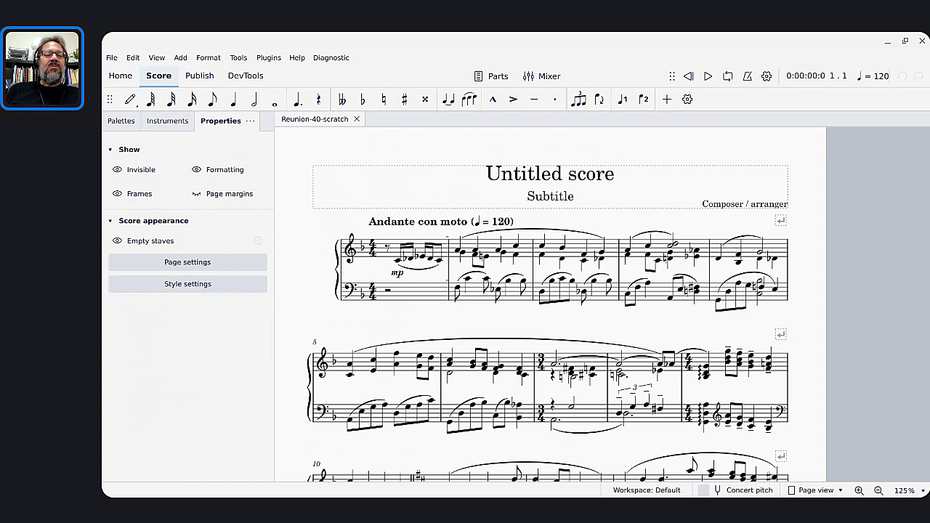
left_click(160, 123)
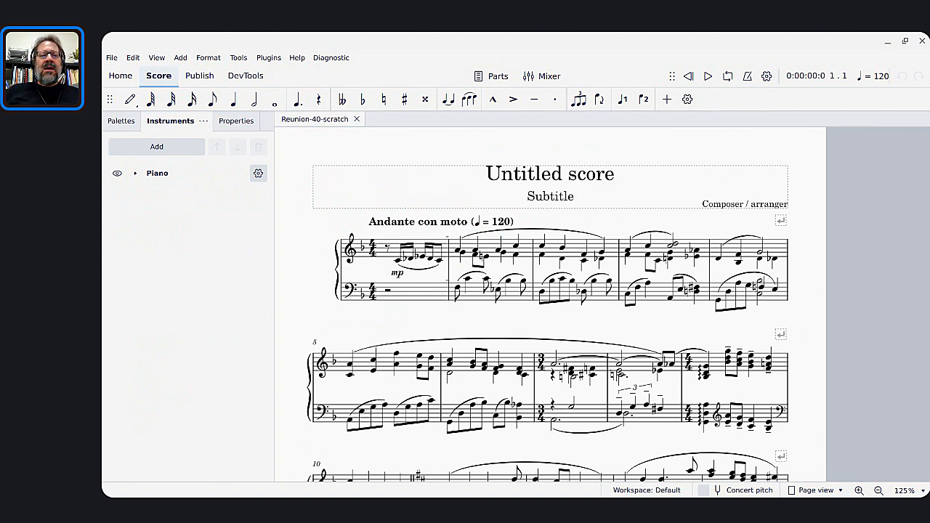
Step: Demonstrate redocking the Instruments panel: across the score, above Palettes, and back as a tab after Properties
left_click_drag(170, 121, 837, 197)
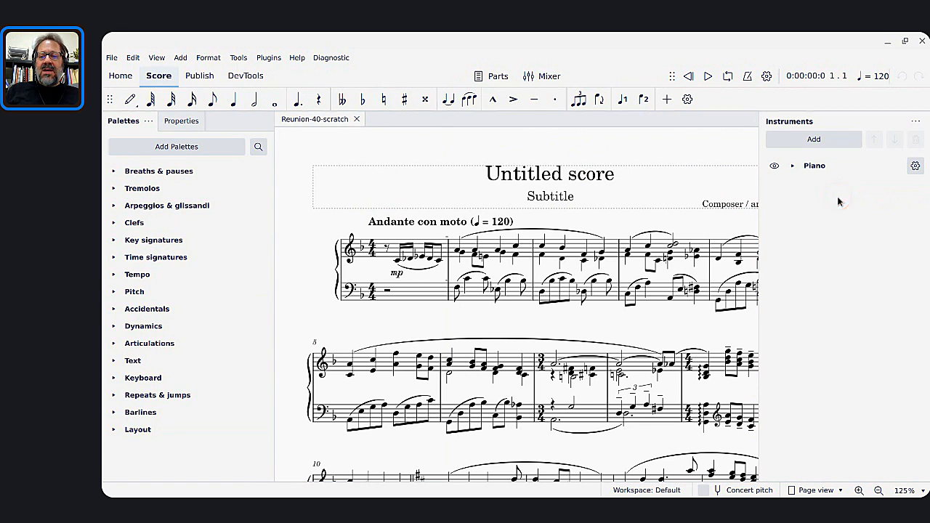
left_click_drag(789, 121, 213, 136)
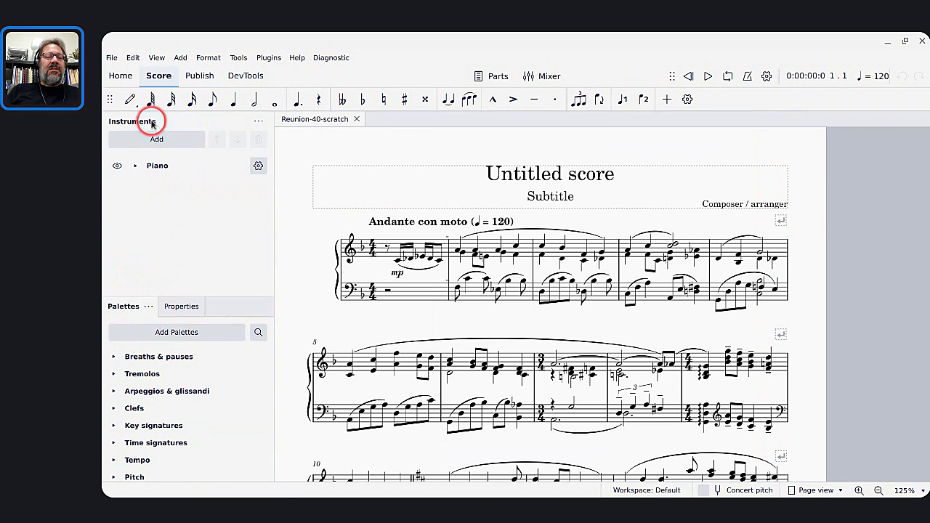
left_click_drag(149, 120, 211, 329)
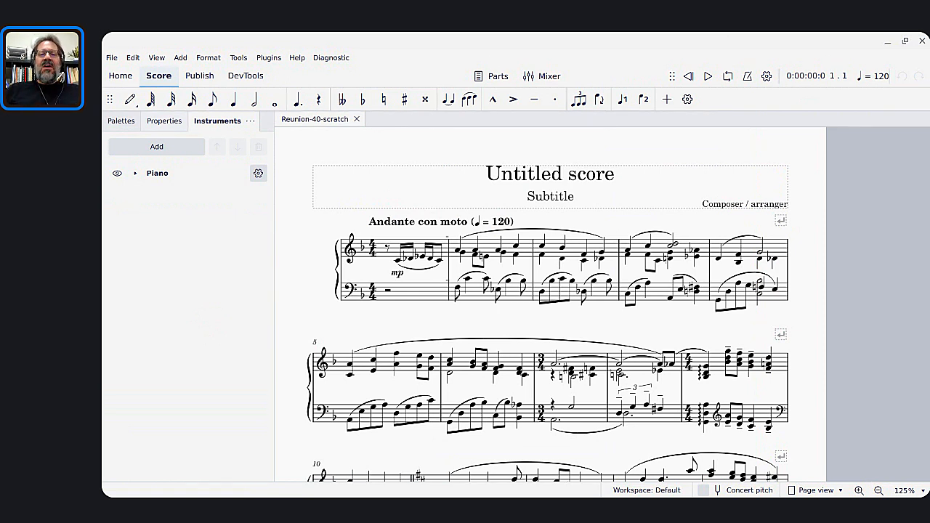
Step: Switch back to the MuseScore_Café score's window, apply the Basic workspace and close the Play Panel
key("alt+Tab")
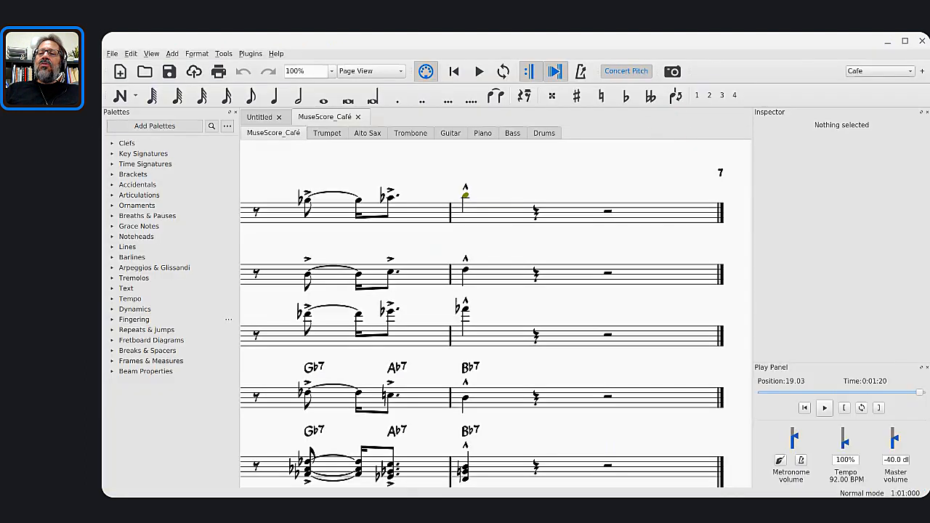
left_click(882, 68)
left_click(859, 47)
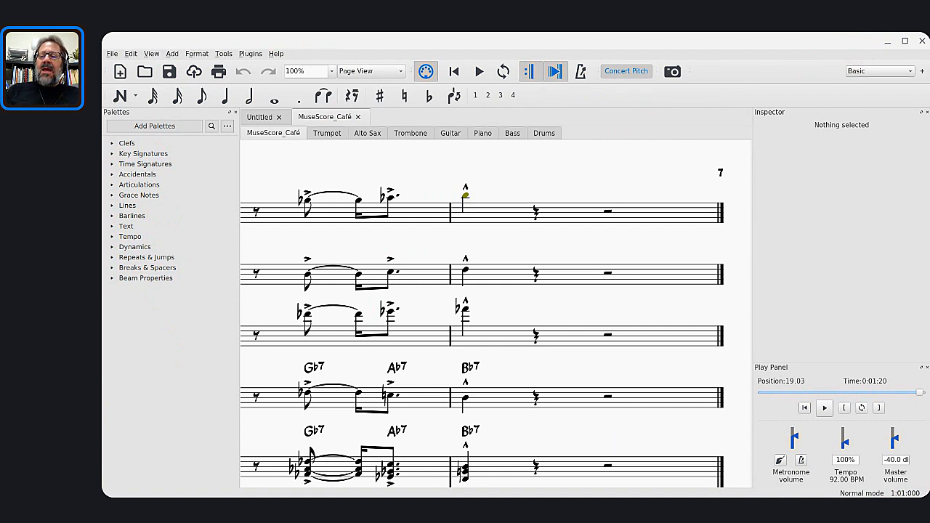
left_click(926, 368)
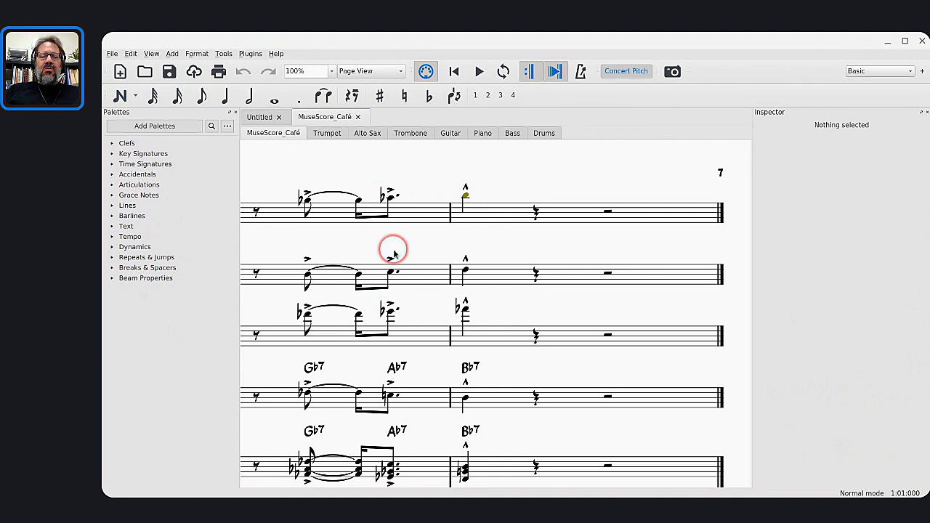
Step: Return to the beginning of the MuseScore_Café score and change the workspace to Advanced
key("ctrl+Home")
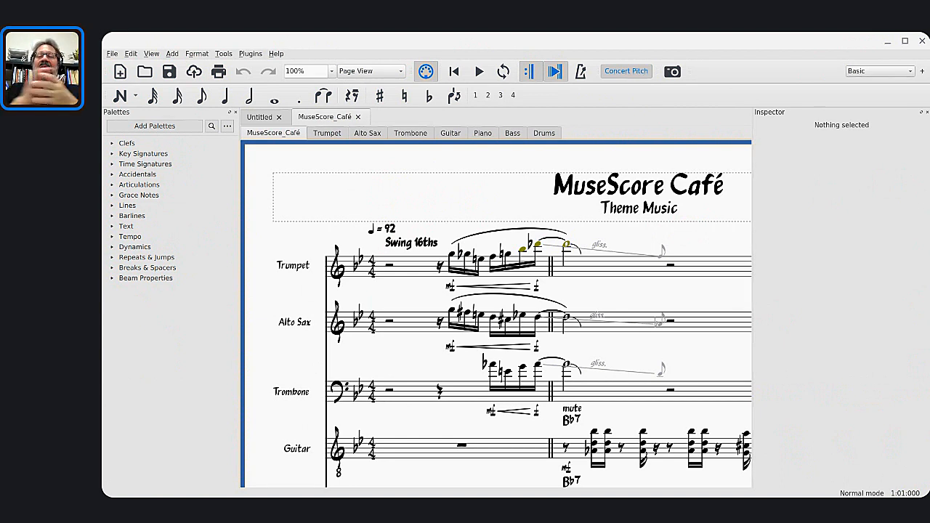
left_click(860, 71)
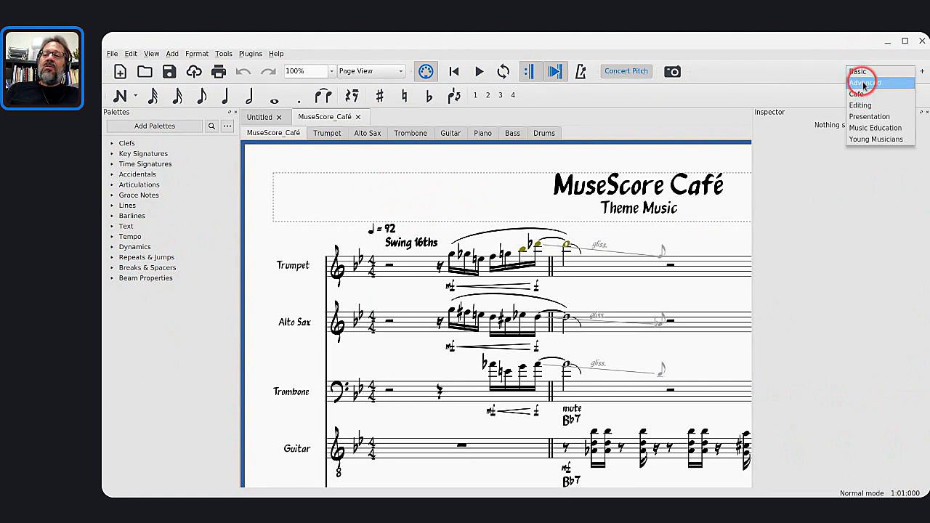
left_click(805, 68)
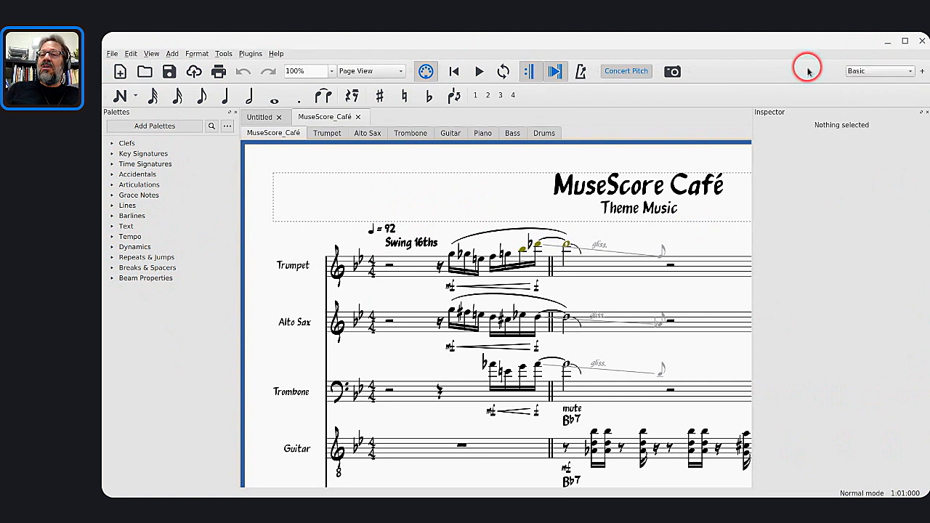
left_click(856, 73)
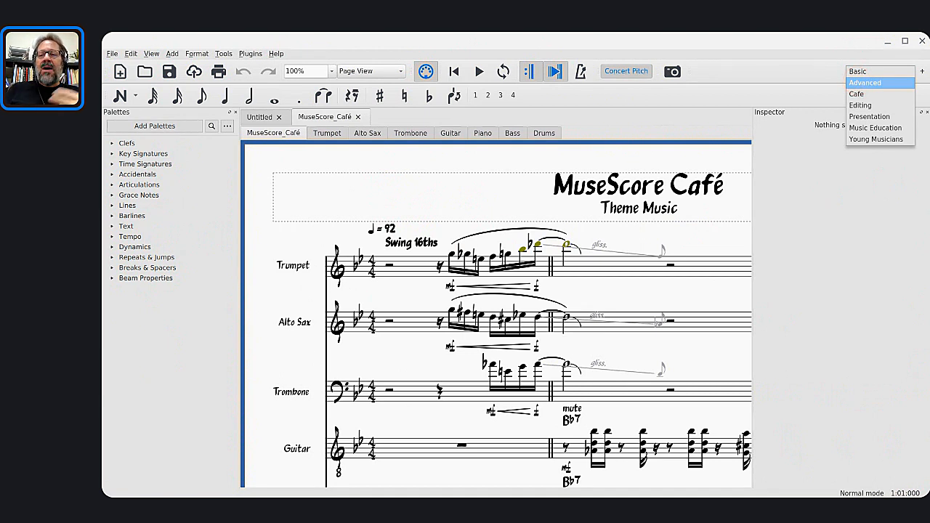
left_click(859, 82)
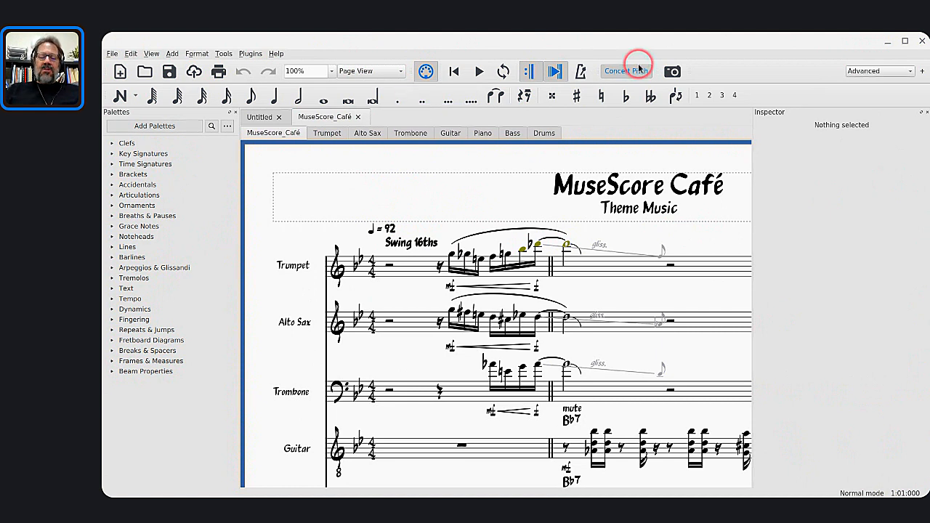
Step: Switch to the Reunion-40-scratch score's window and view its available workspaces without changing the selection
key("alt+Tab")
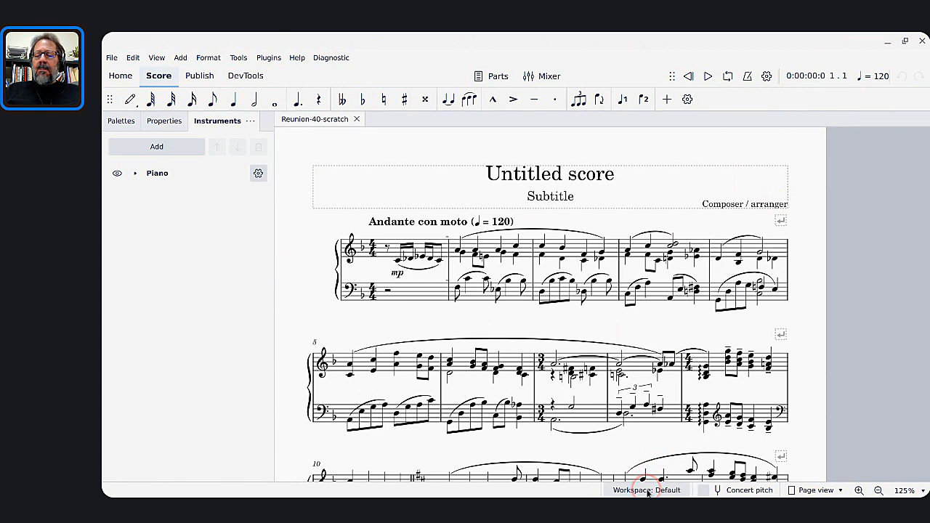
left_click(647, 491)
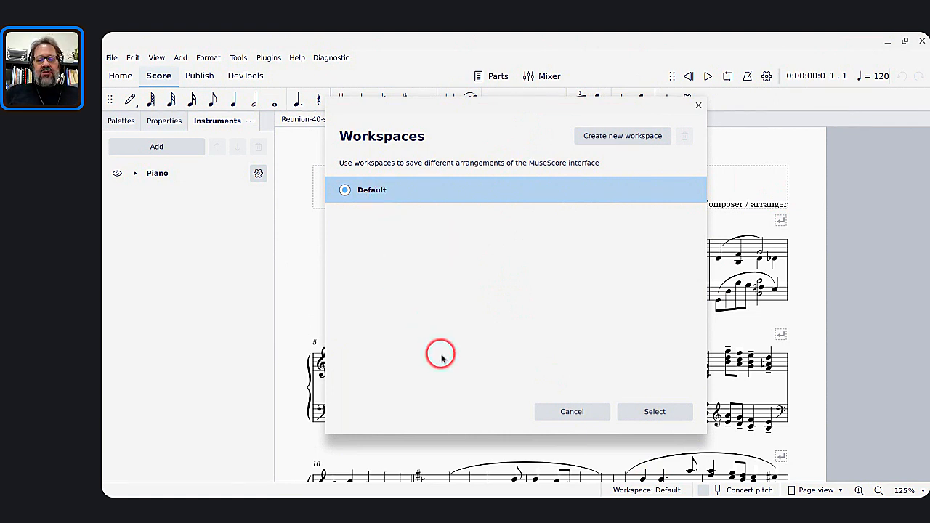
left_click(571, 411)
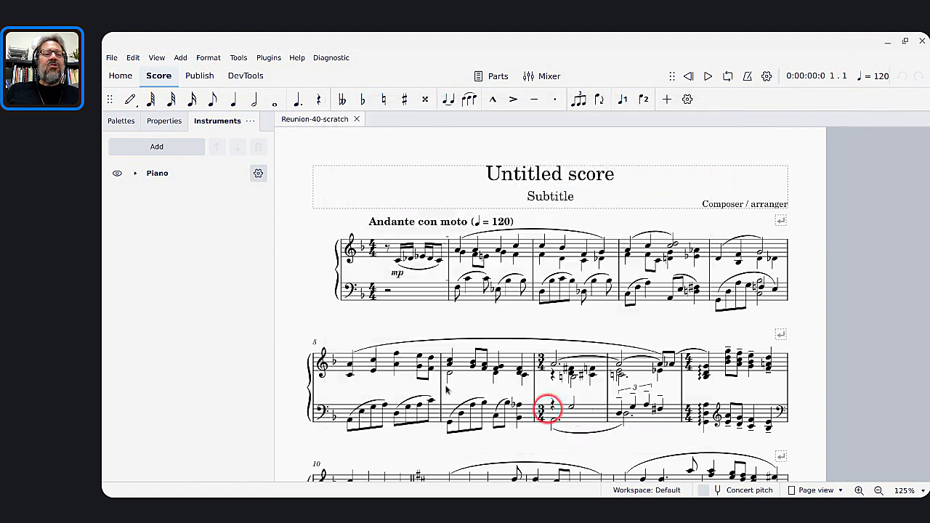
Step: Show the Palettes panel of the Reunion-40-scratch score and look over its list of palettes
left_click(120, 122)
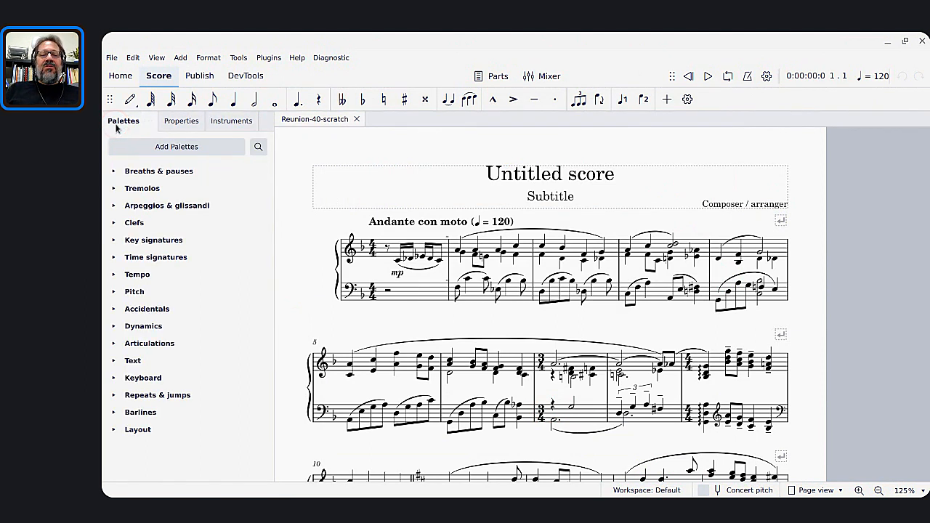
left_click(133, 228)
left_click(133, 225)
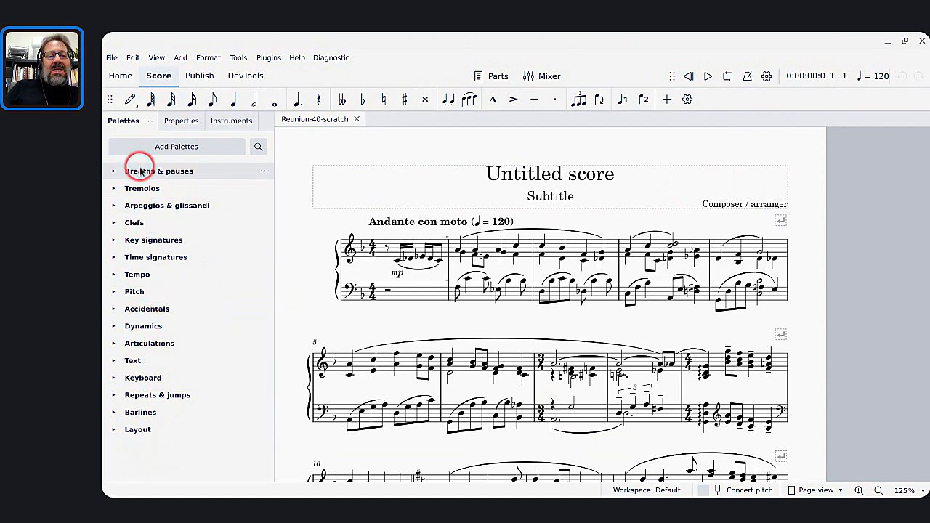
scroll(449, 281, "down", 2)
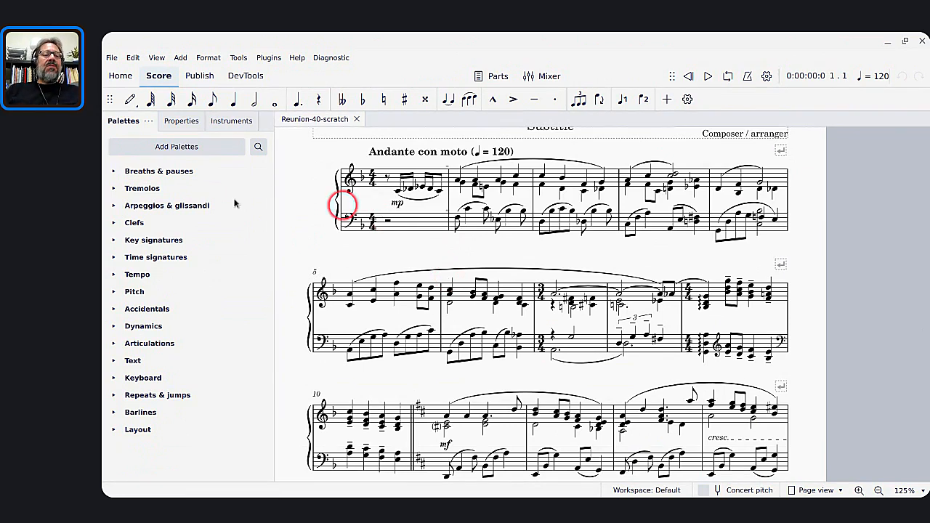
Step: Add the Fingering, Ornaments, Grace notes, Guitar, Fretboard diagrams and Beam properties palettes to the Palettes panel
left_click(172, 149)
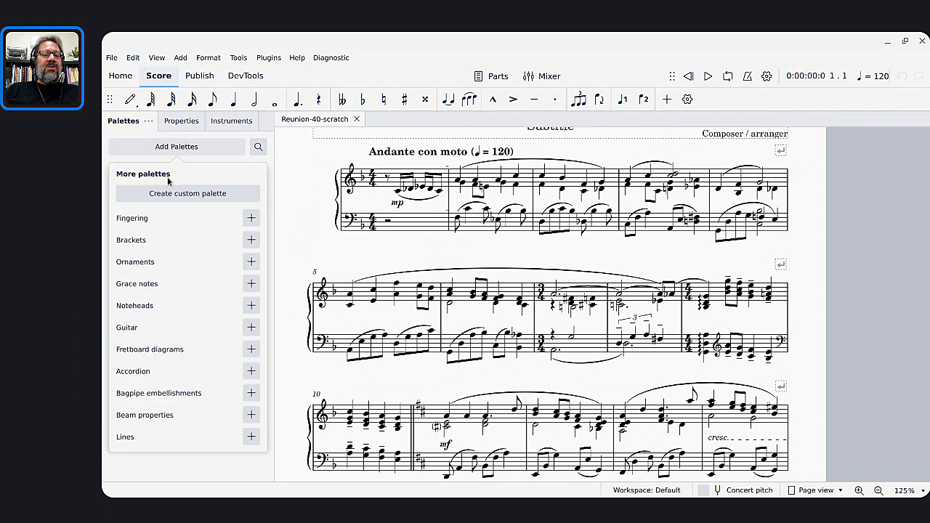
left_click(252, 220)
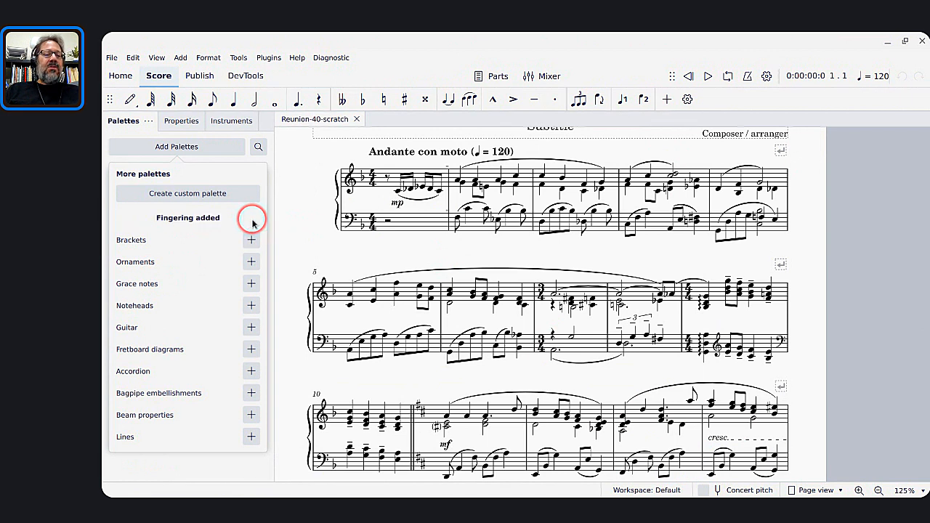
left_click(251, 263)
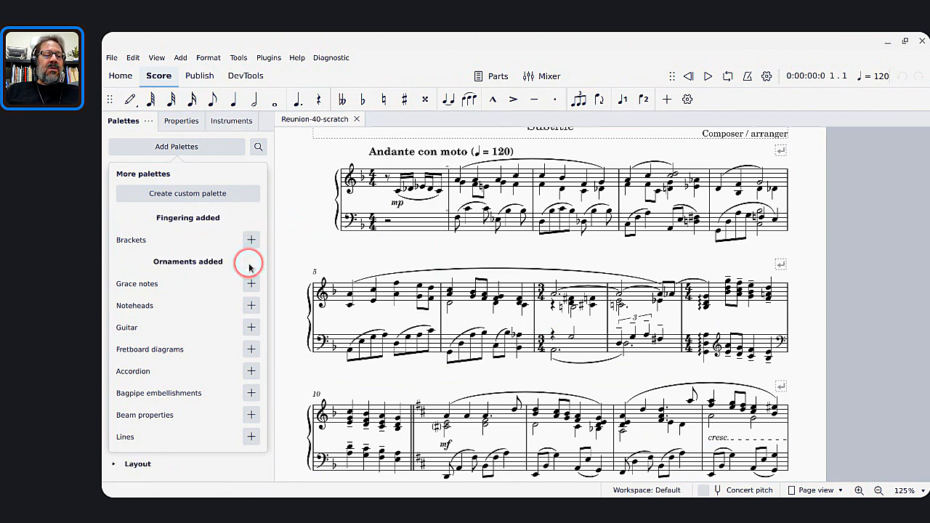
left_click(250, 284)
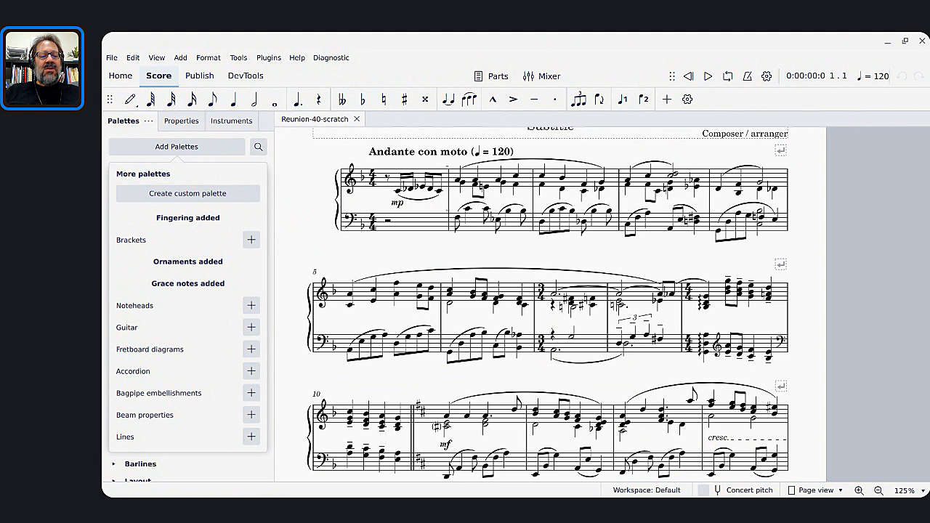
left_click(251, 327)
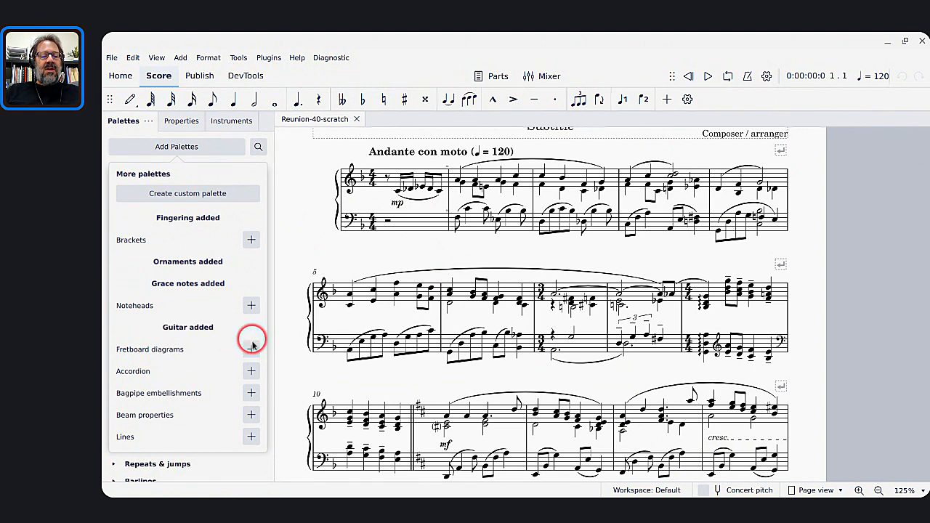
left_click(251, 349)
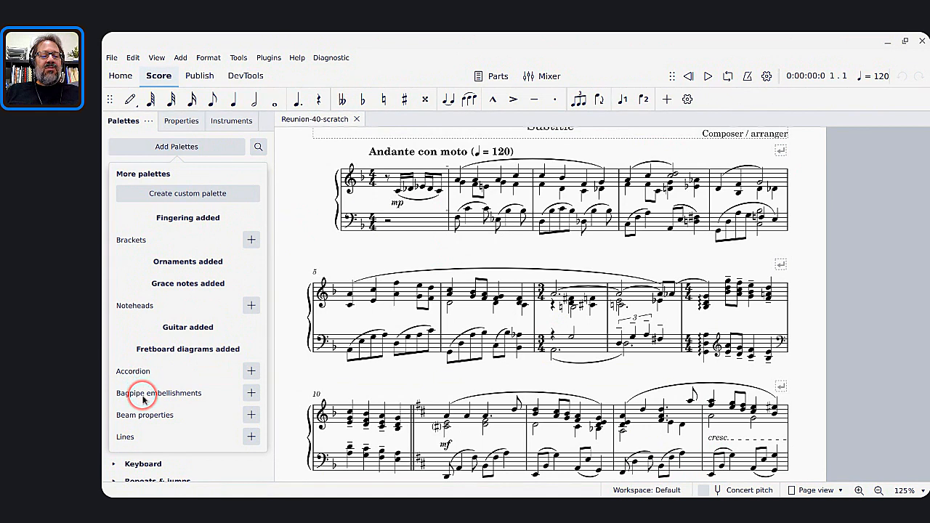
left_click(252, 416)
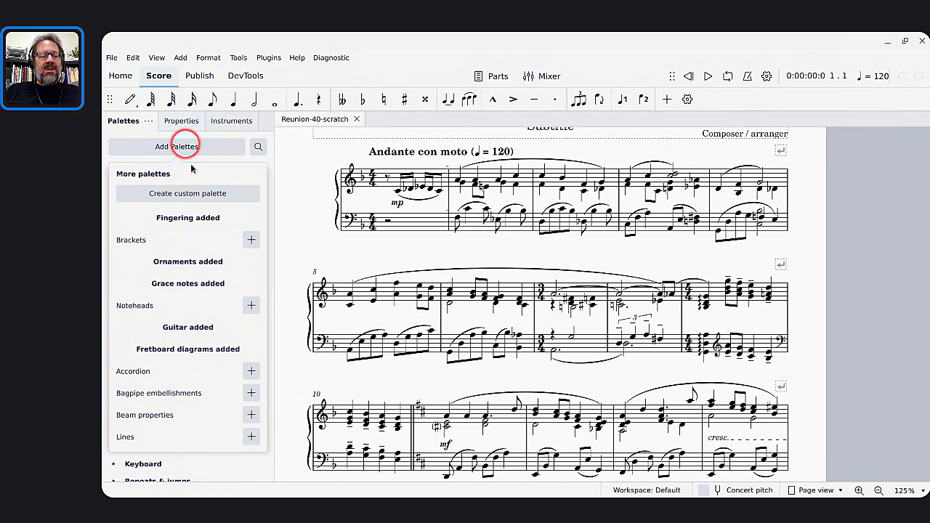
left_click(251, 415)
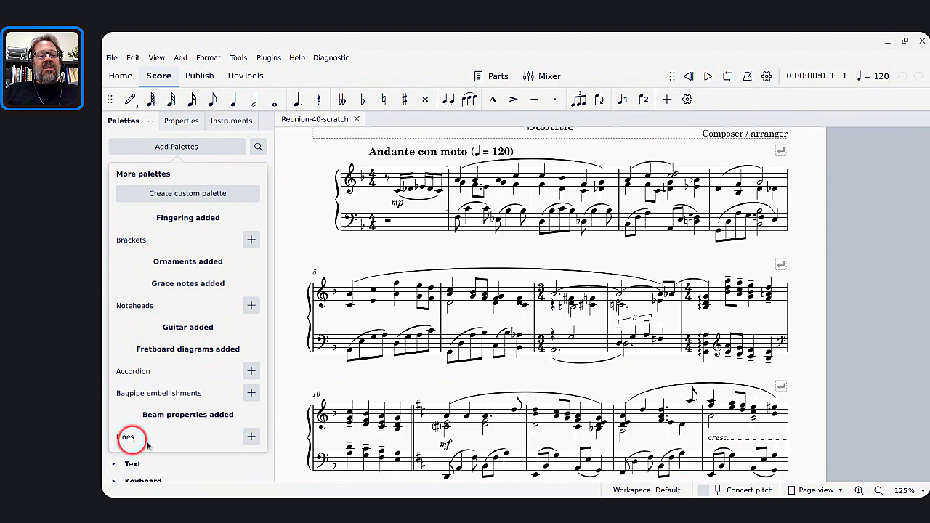
left_click(290, 398)
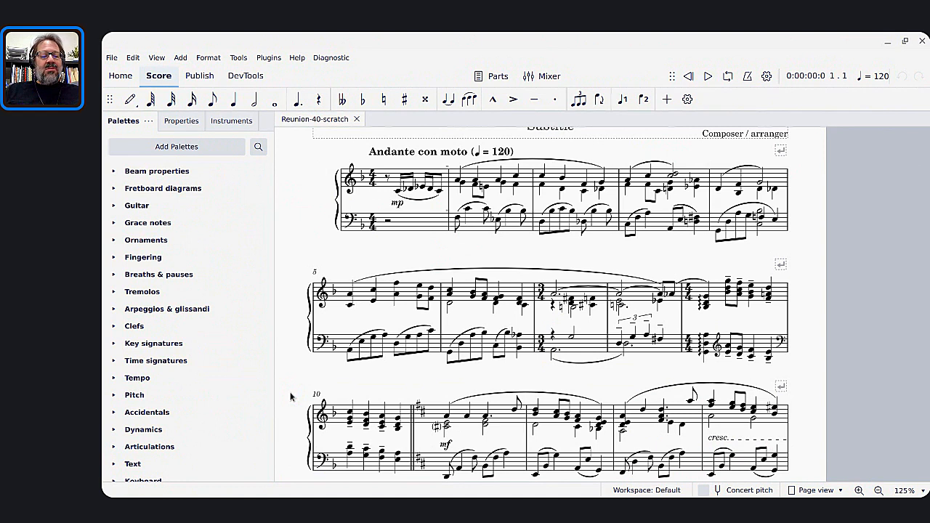
Step: Expand the Keyboard palette and the Breaths & pauses palette to view their symbols
left_click(151, 381)
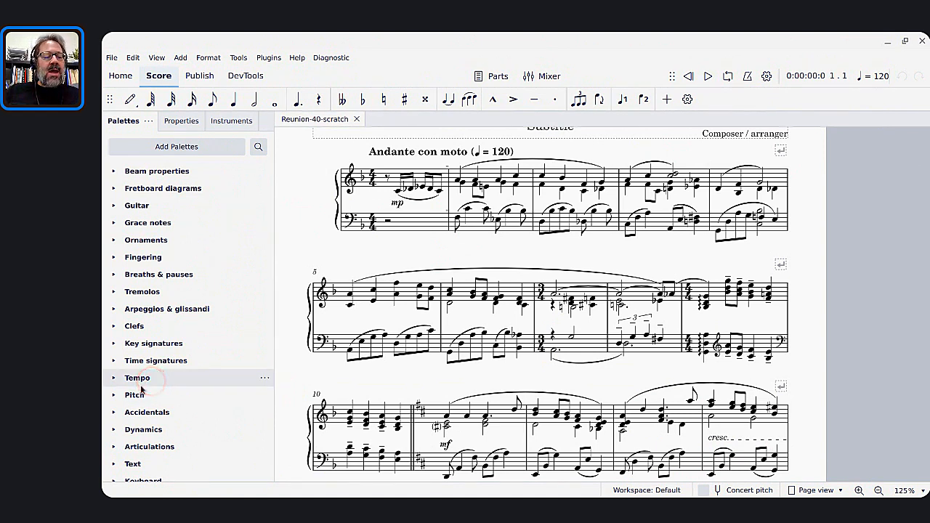
scroll(121, 383, "down", 2)
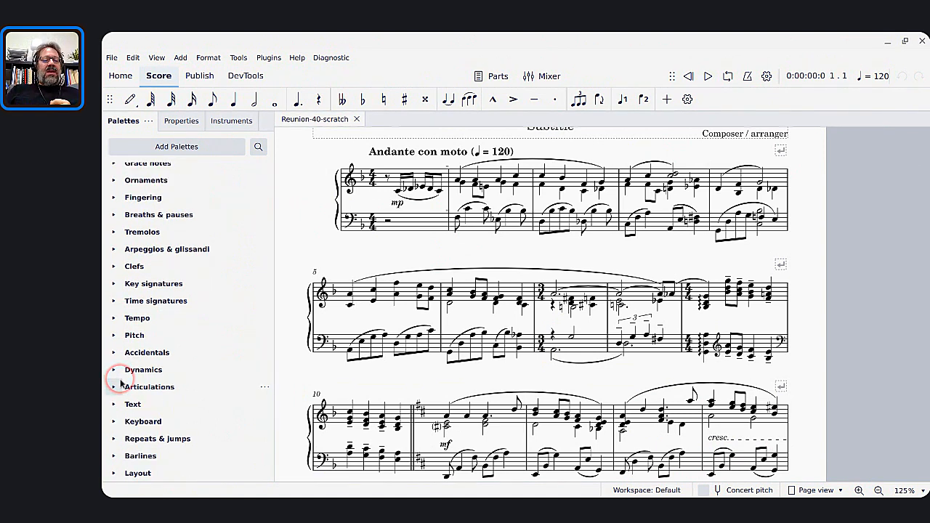
left_click(114, 421)
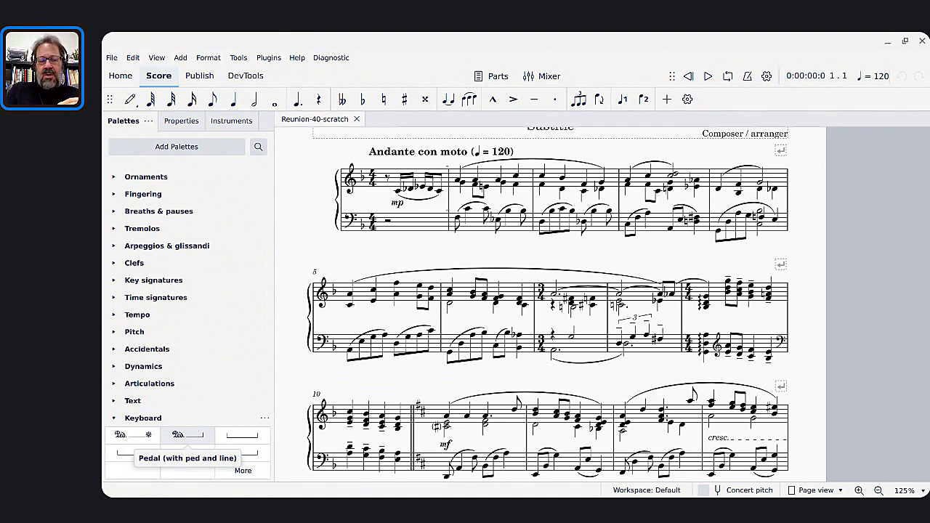
left_click(141, 213)
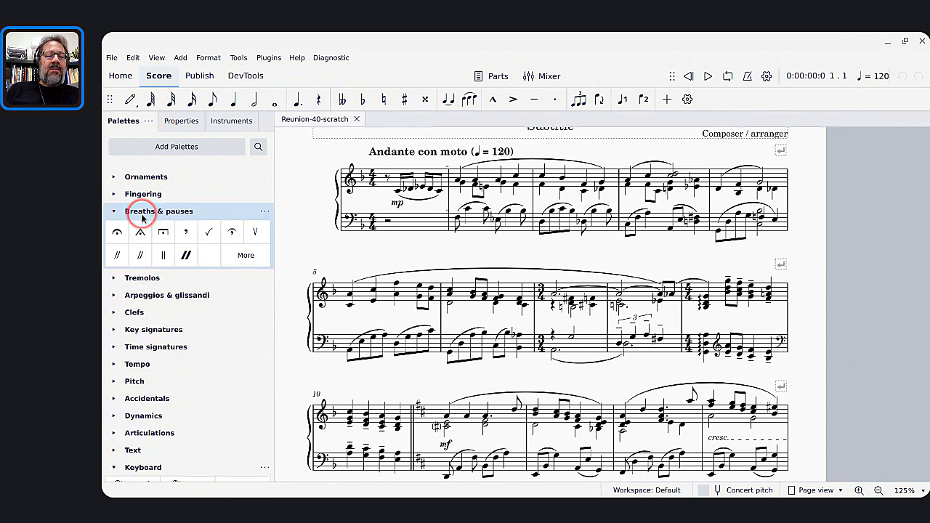
Step: Compare the Breaths & pauses palette's options with the Time Signatures palette's options in the MuseScore_Café score's window
left_click(264, 213)
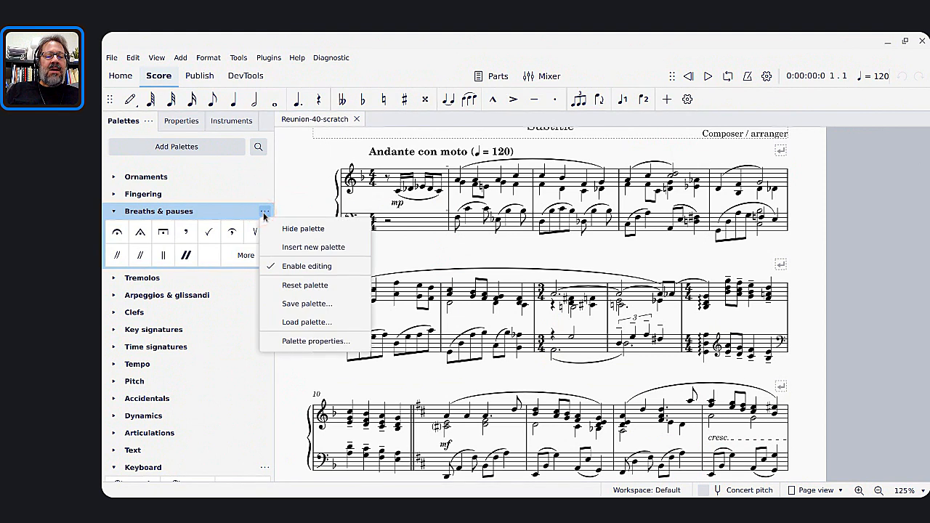
left_click(287, 264)
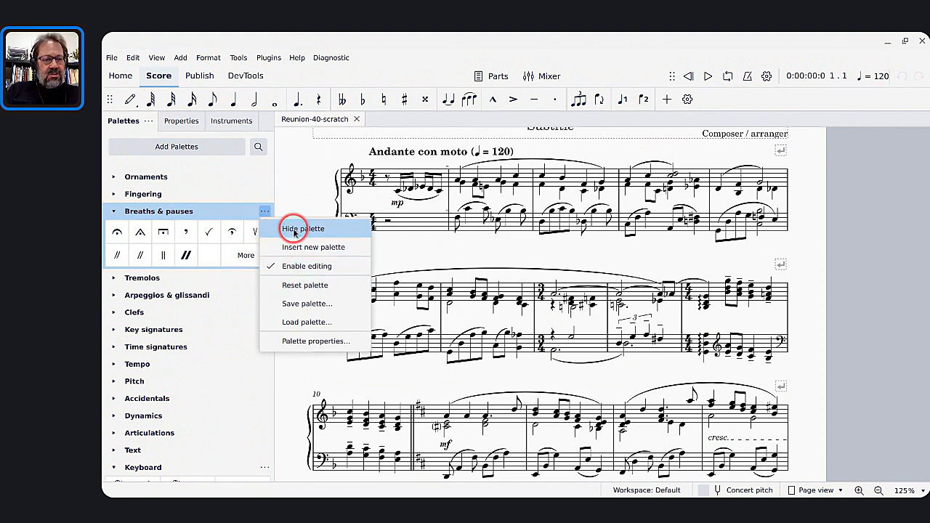
left_click(304, 161)
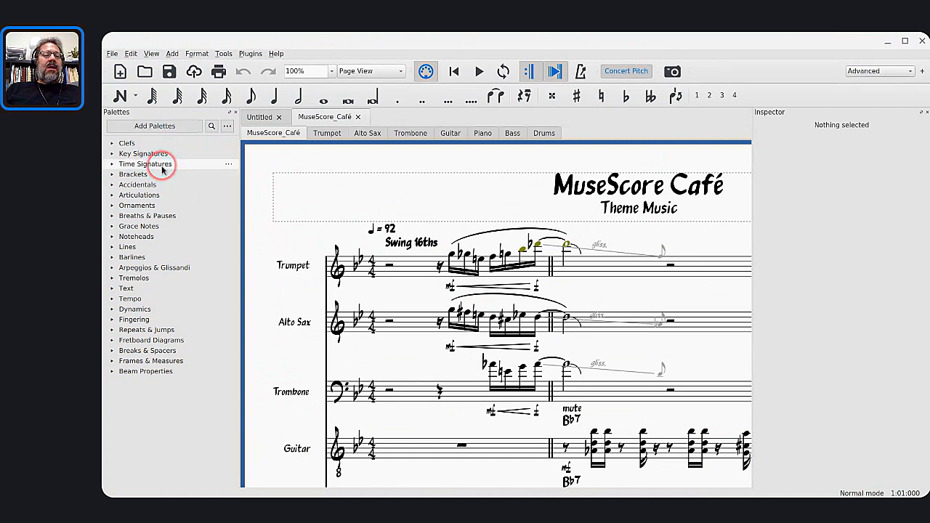
left_click(229, 165)
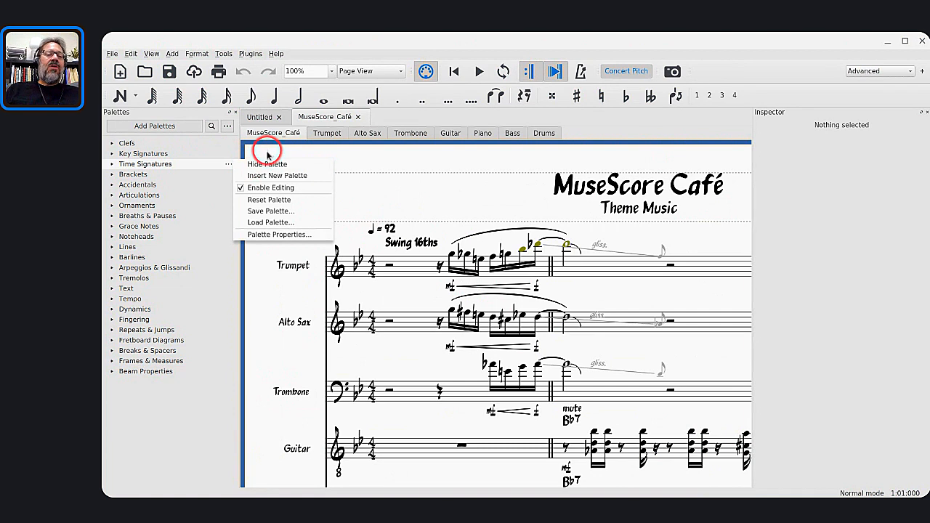
left_click(260, 147)
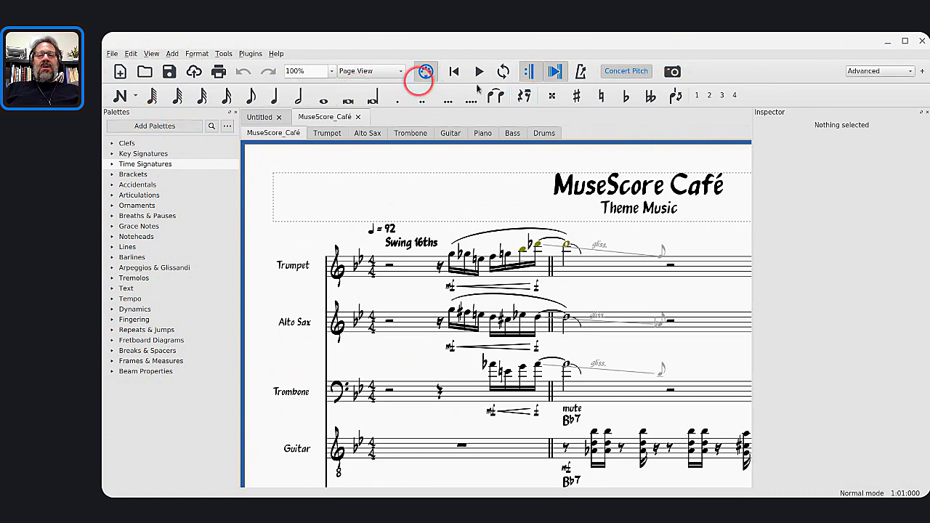
Step: Switch back to the Reunion-40-scratch window and compare the note input toolbar's add options, such as Notes, Frames and Text, with the main Add options
key("alt+Tab")
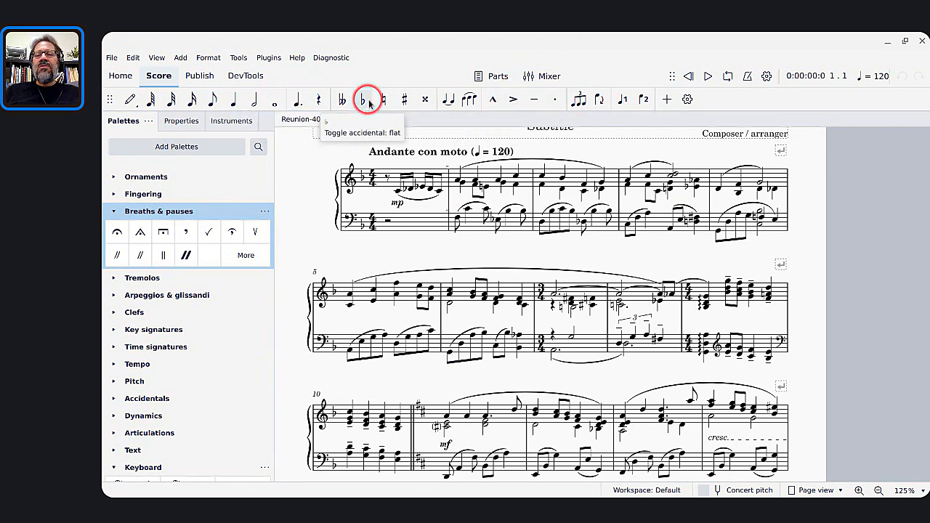
left_click(668, 103)
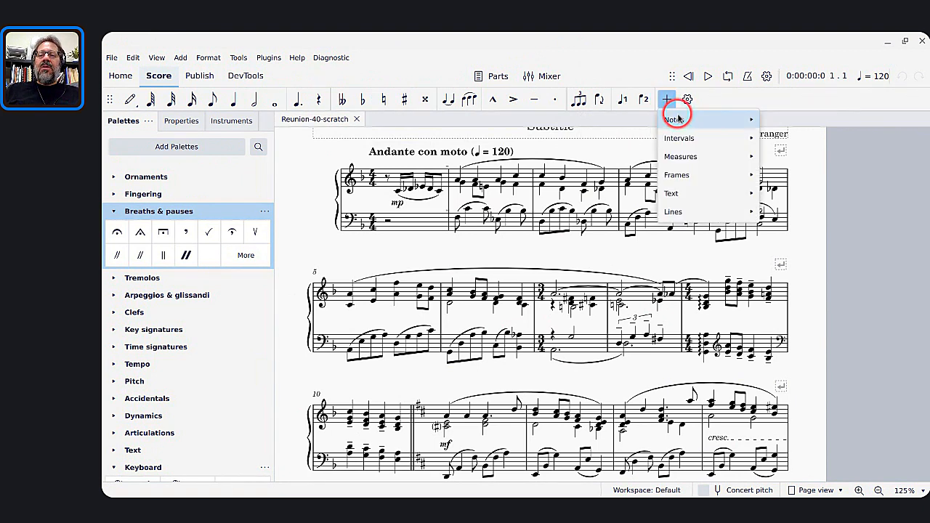
mouse_move(674, 122)
mouse_move(672, 144)
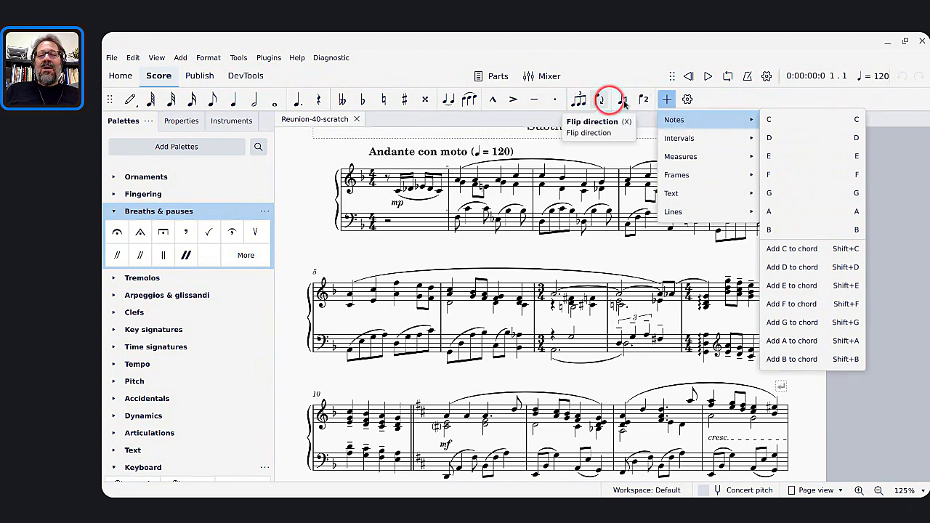
mouse_move(676, 166)
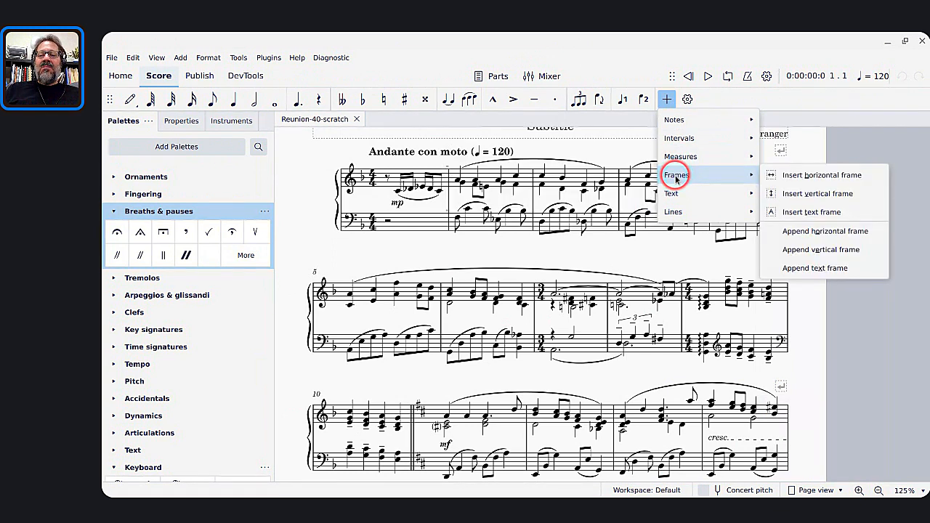
mouse_move(675, 193)
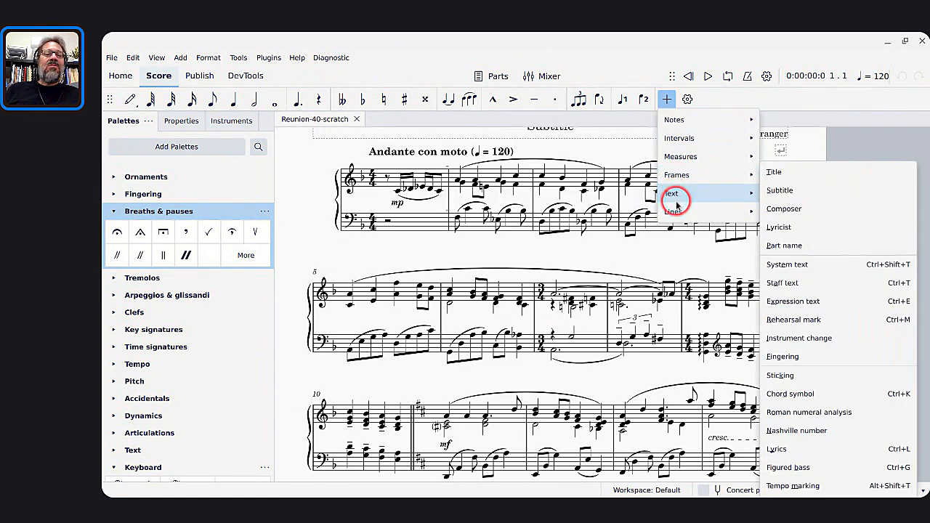
left_click(184, 62)
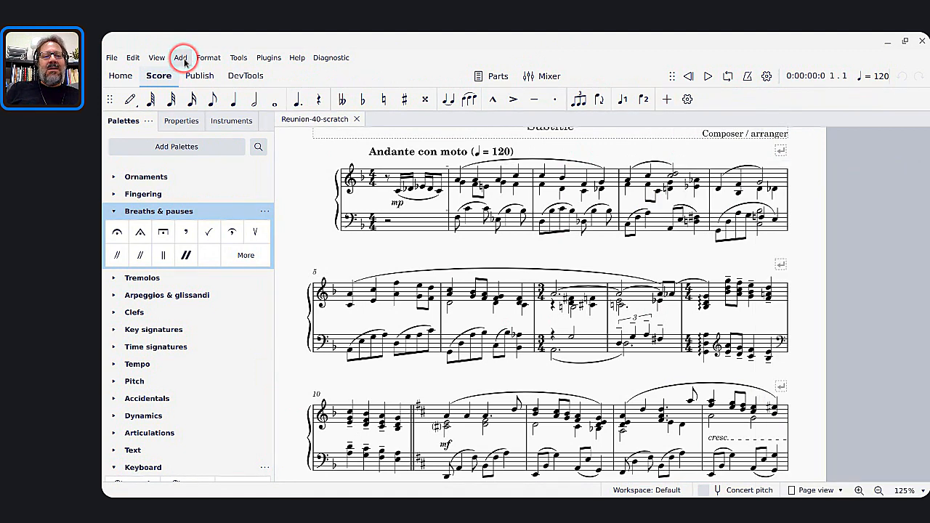
left_click(183, 62)
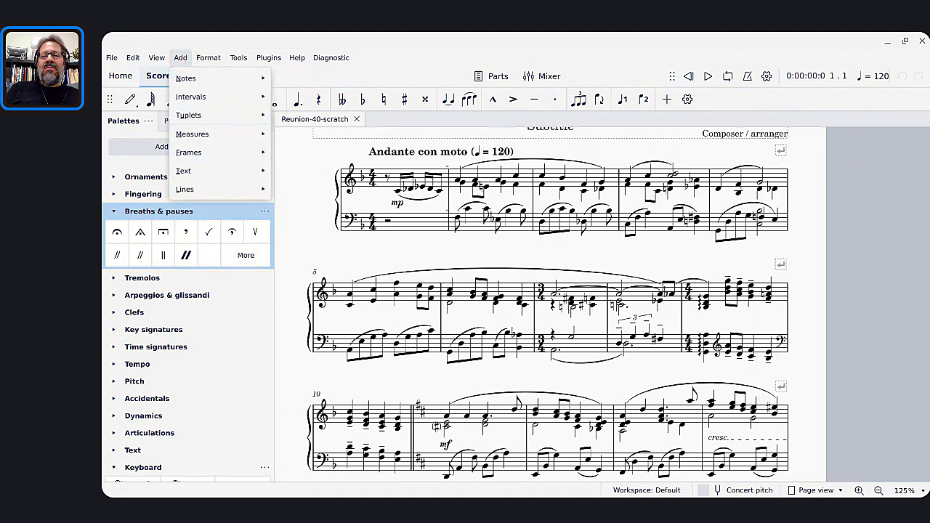
Step: Customize the note input toolbar by hiding the 64th note
left_click(687, 100)
left_click(687, 99)
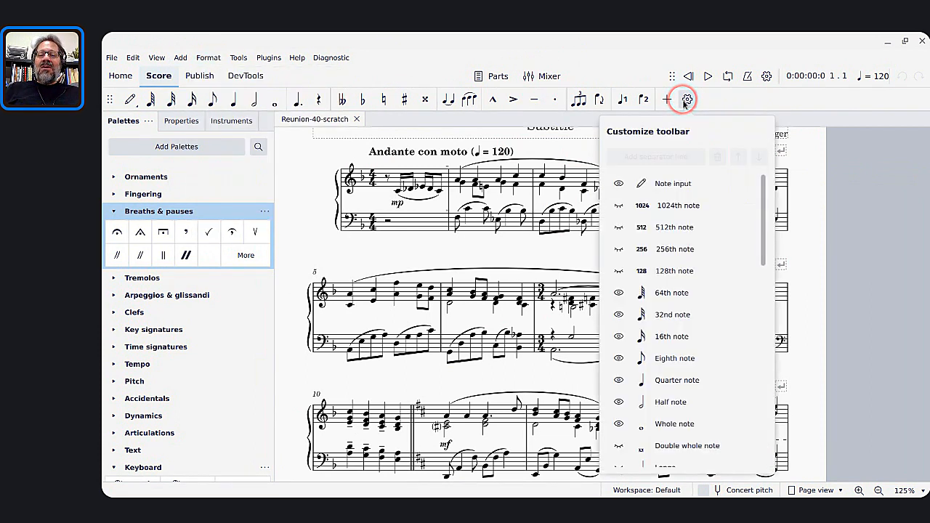
scroll(642, 266, "down", 3)
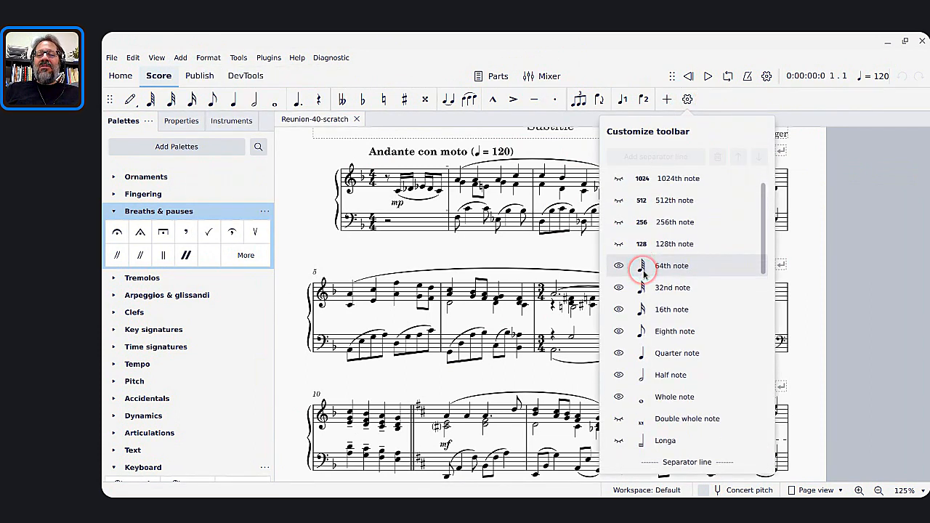
scroll(635, 269, "up", 3)
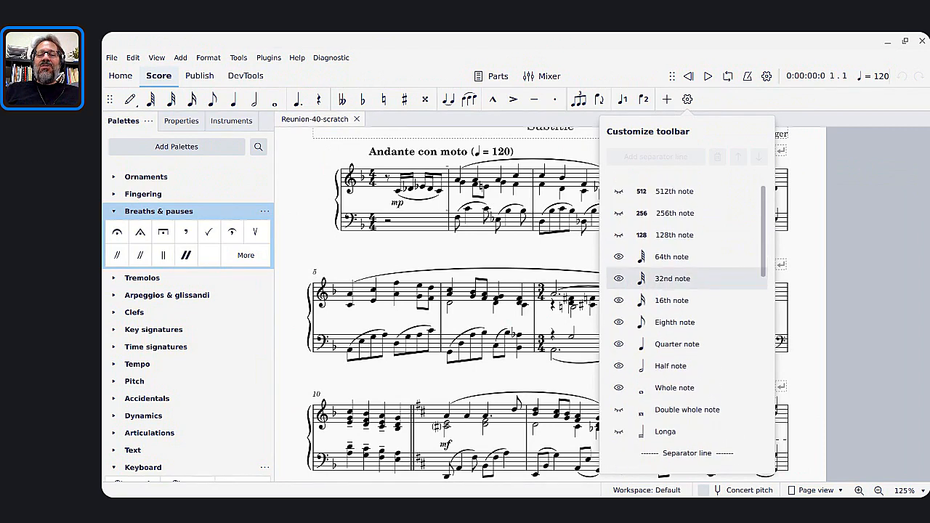
left_click(618, 259)
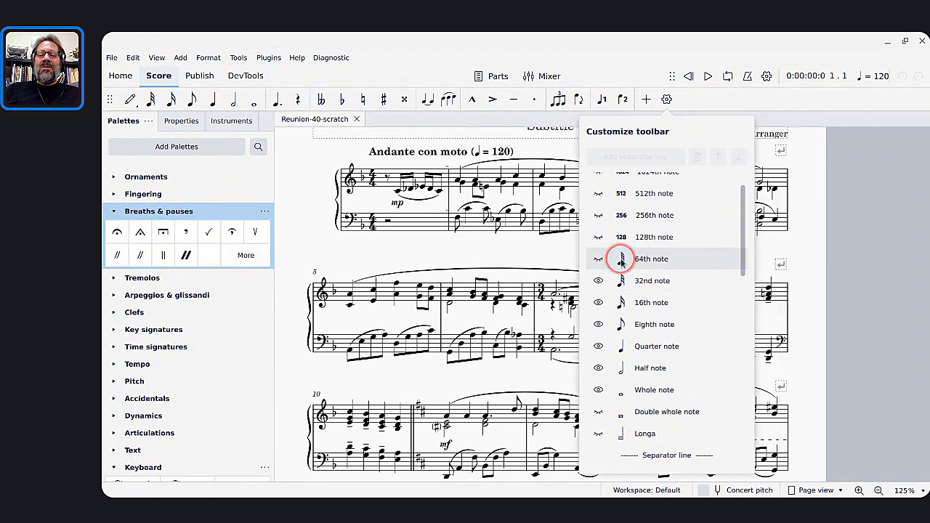
Step: Show the double whole note on the note input toolbar, and toggle Longa on and back off
scroll(621, 262, "down", 3)
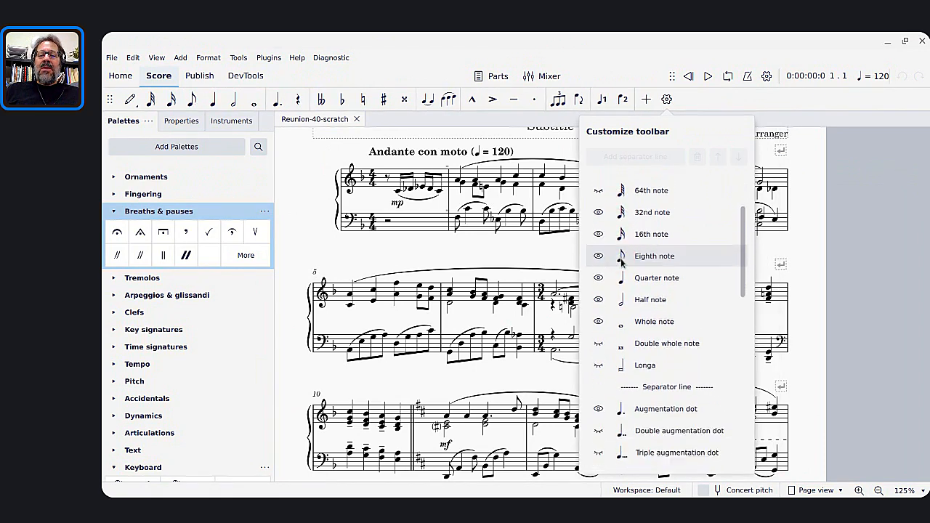
left_click(598, 365)
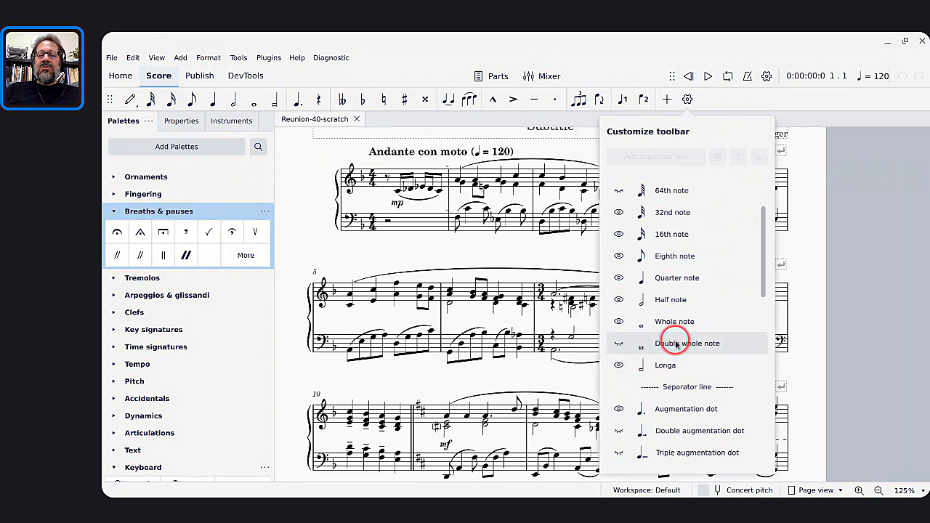
left_click(618, 343)
left_click(640, 365)
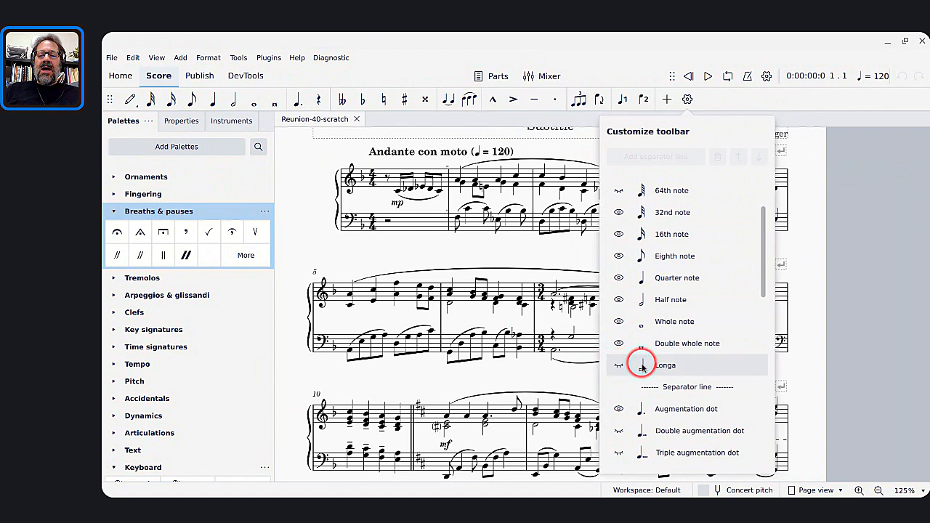
Step: Show Cross-staff beaming, Voice 3 and Voice 4 on the note input toolbar and close the toolbar customization
scroll(641, 368, "down", 3)
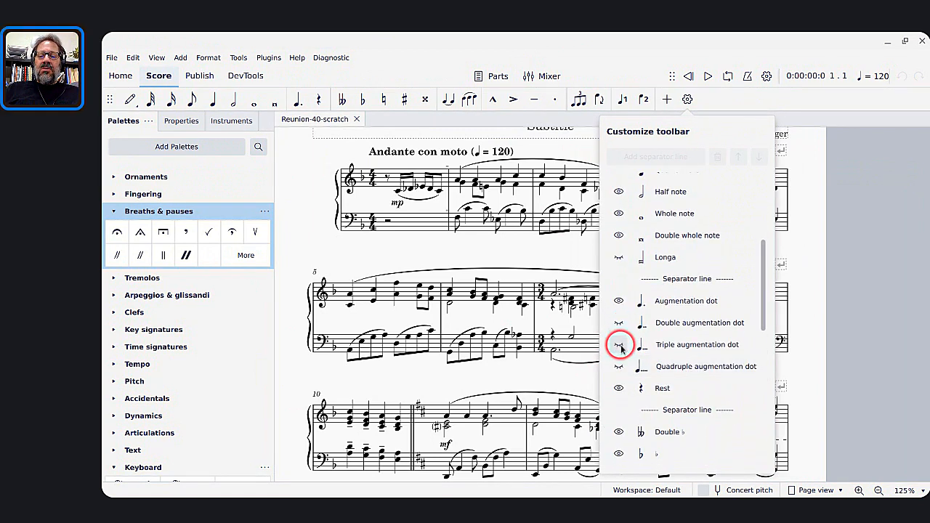
scroll(617, 360, "down", 1)
scroll(617, 359, "down", 6)
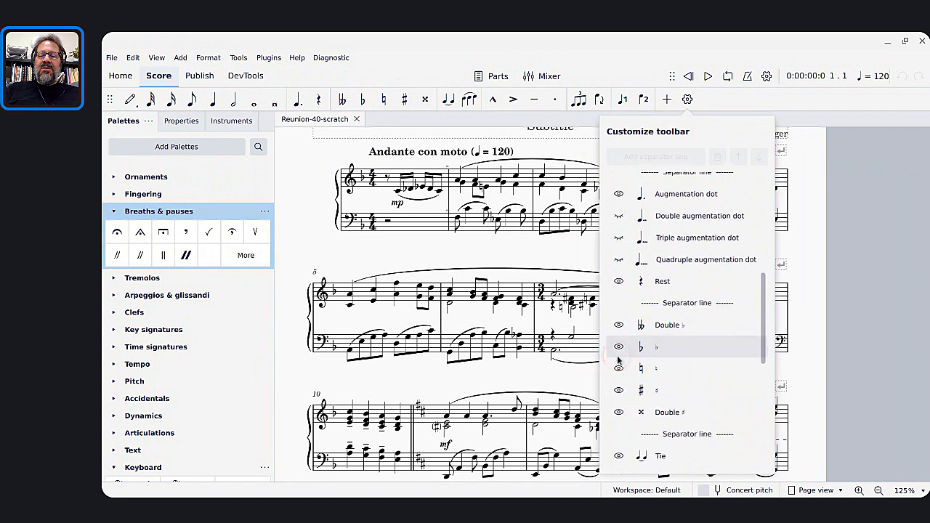
scroll(618, 358, "down", 6)
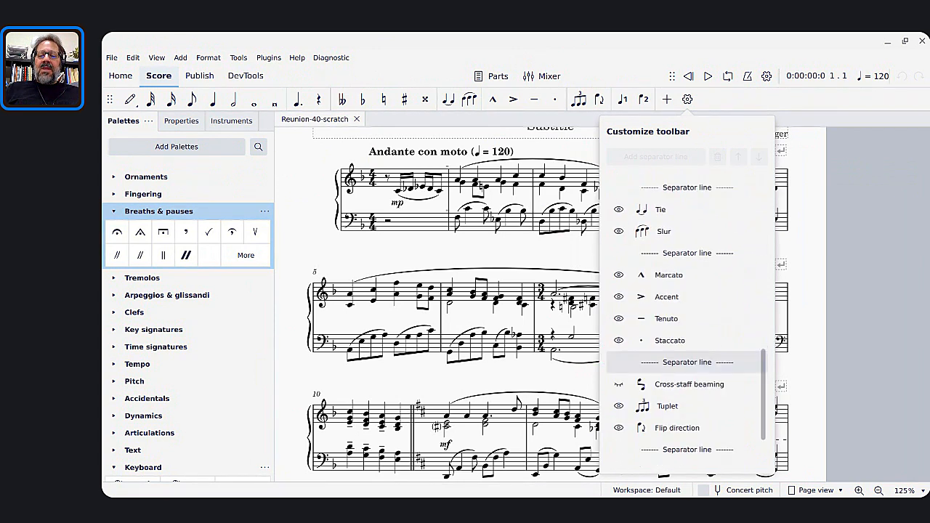
left_click(619, 302)
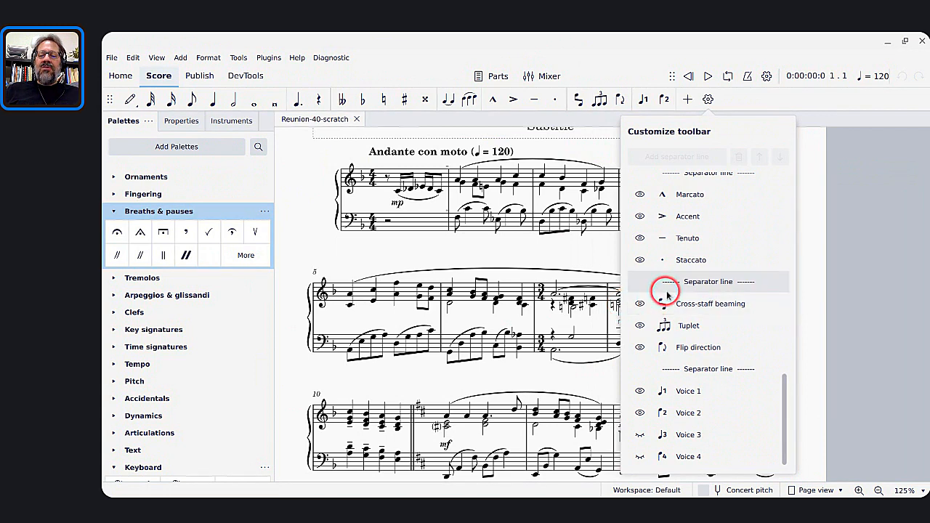
left_click(640, 434)
left_click(657, 457)
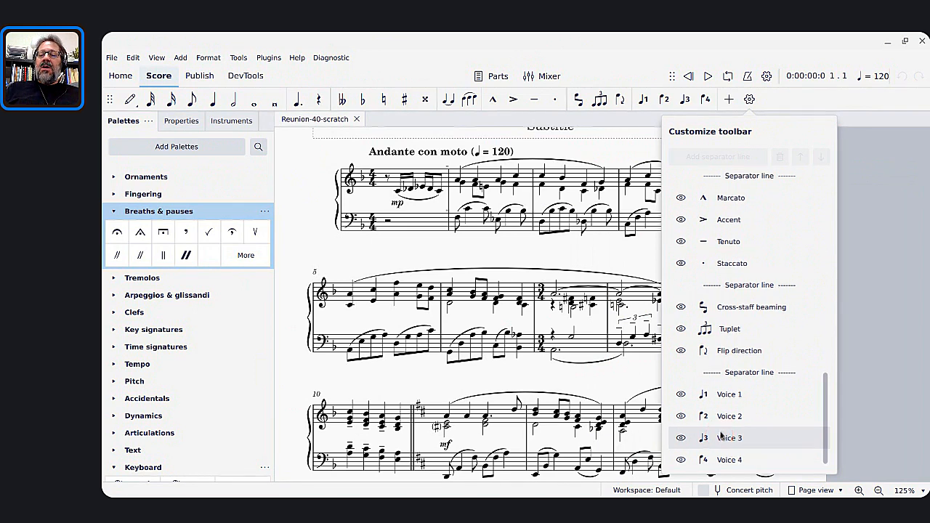
scroll(723, 435, "up", 10)
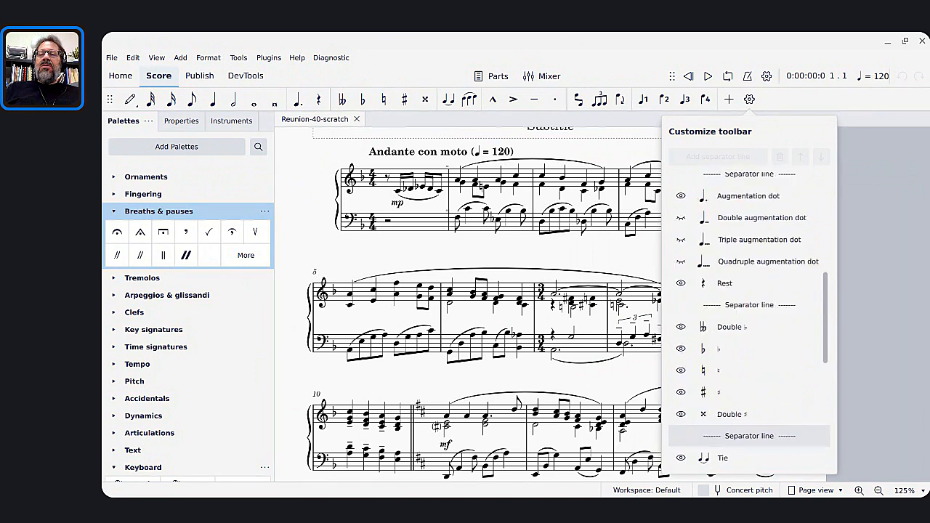
left_click(907, 330)
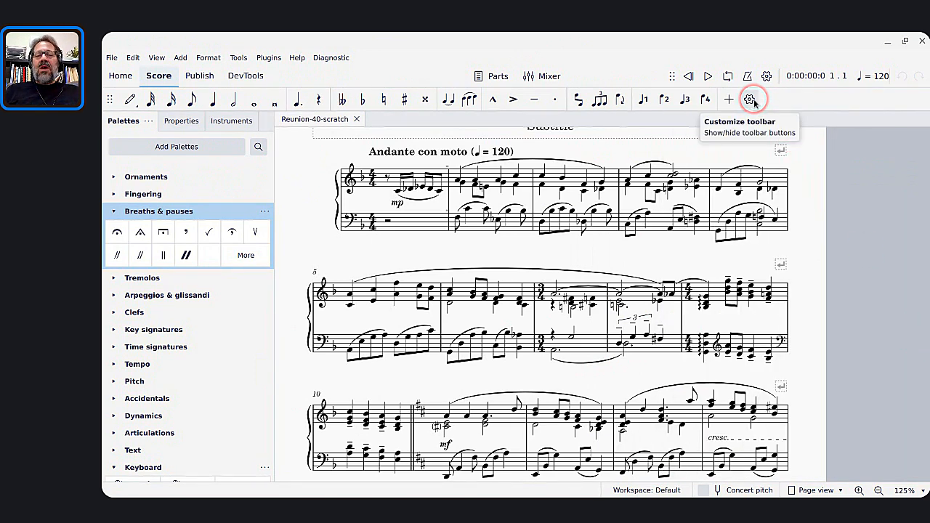
Step: Switch to the MuseScore_Café score's window, examine its toolbar customization dialog, and cancel it without changes
key("alt+Tab")
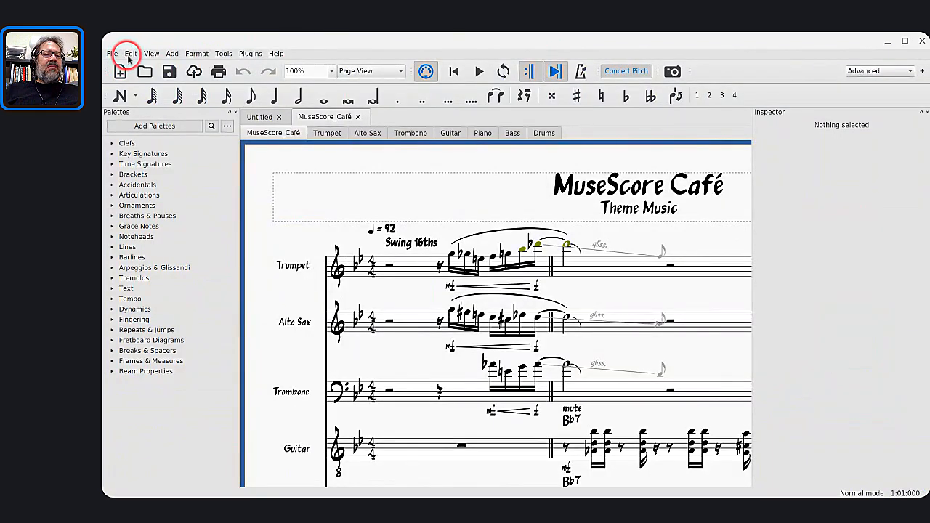
left_click(150, 53)
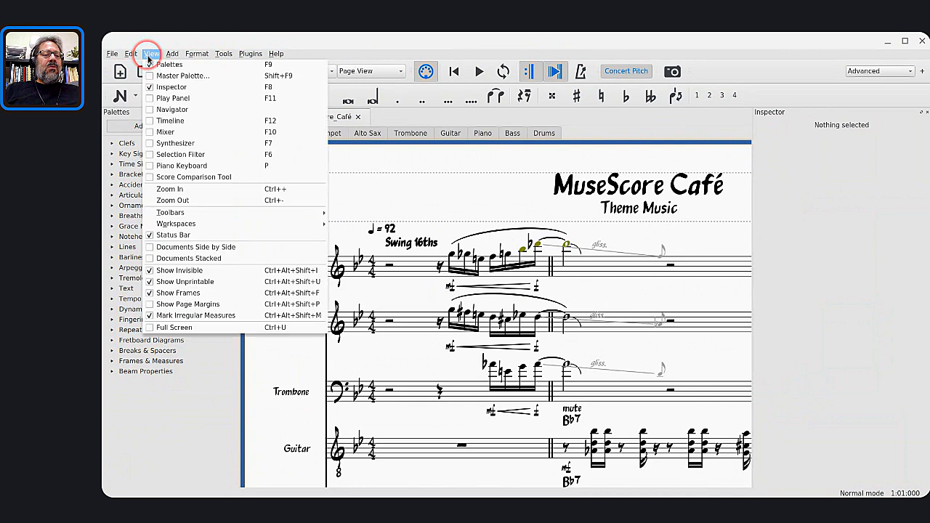
mouse_move(182, 212)
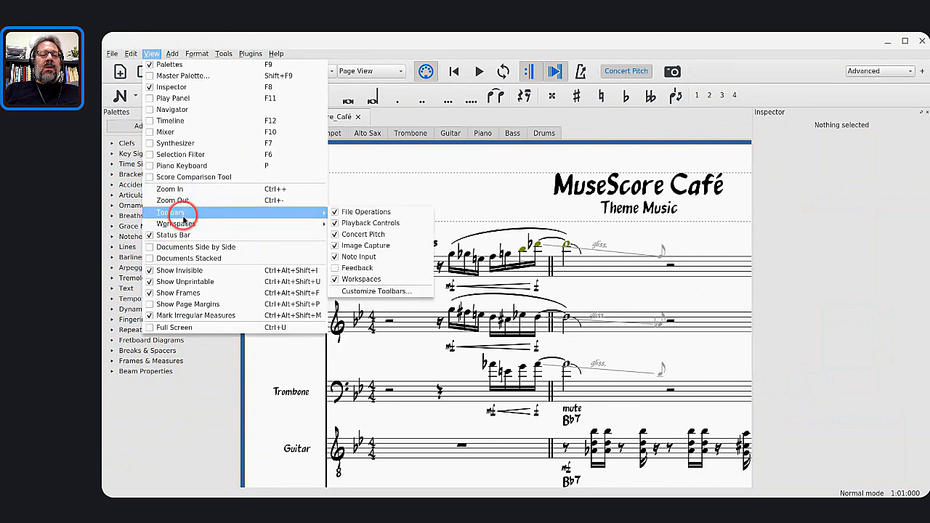
left_click(395, 292)
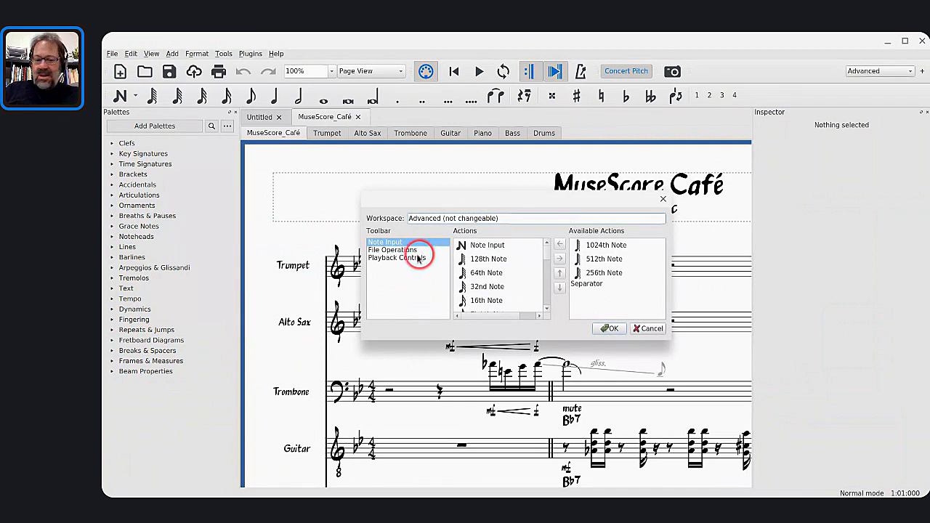
left_click(639, 329)
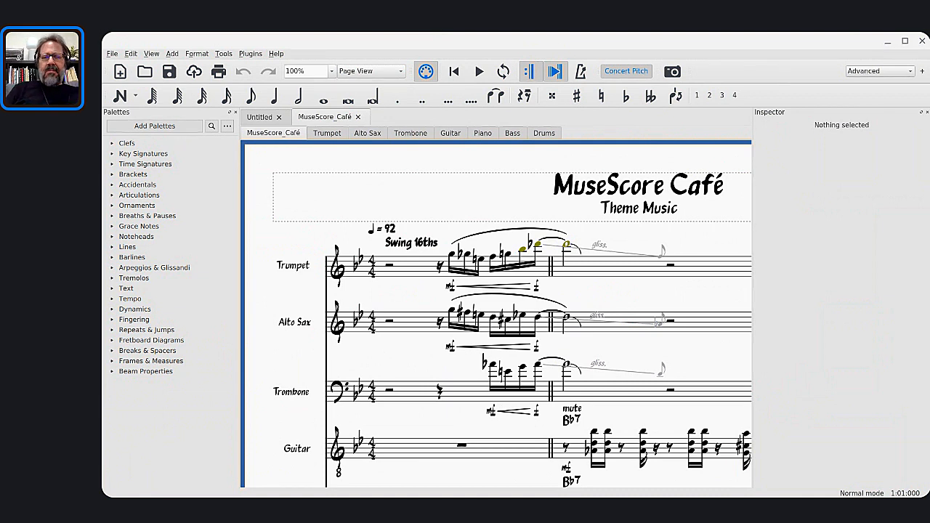
Step: Switch back to the Reunion-40-scratch window and collapse the Breaths & pauses palette
key("alt+Tab")
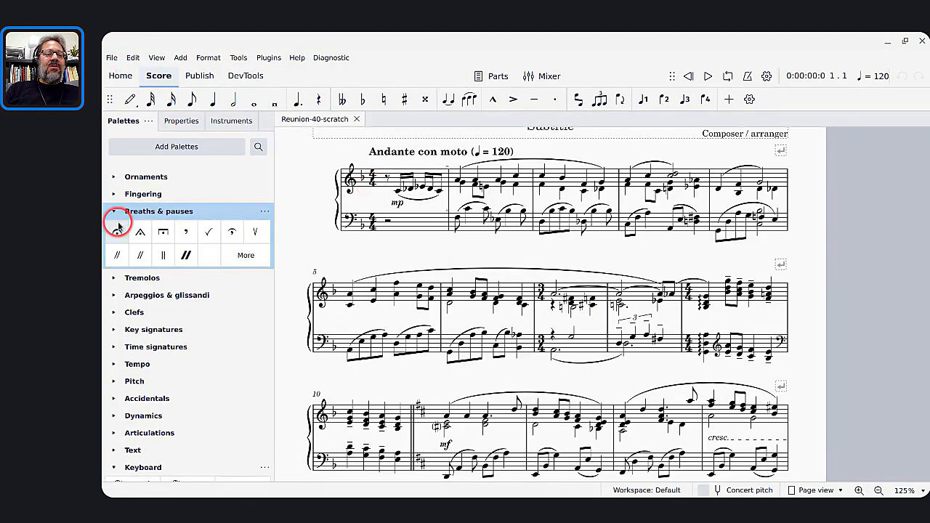
left_click(114, 215)
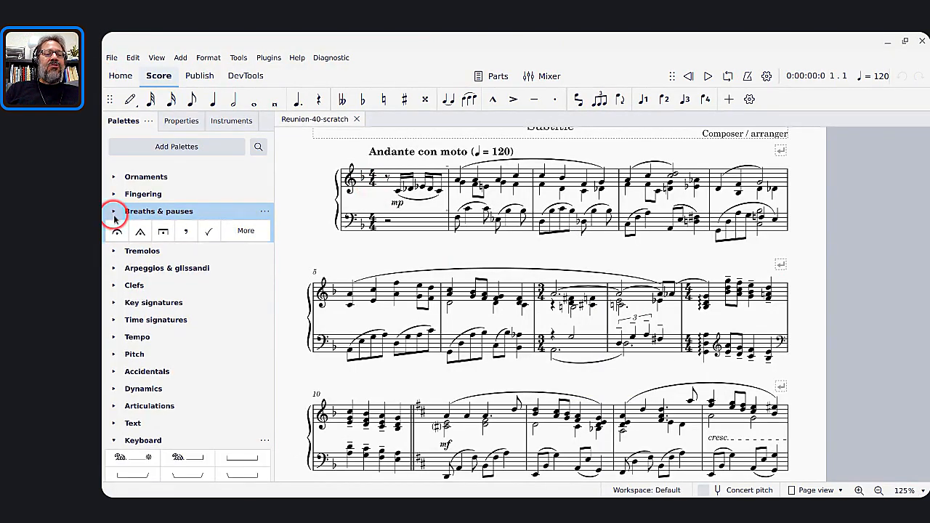
Step: Set the interface body text size to 14 pt in the Appearance preferences
left_click(132, 56)
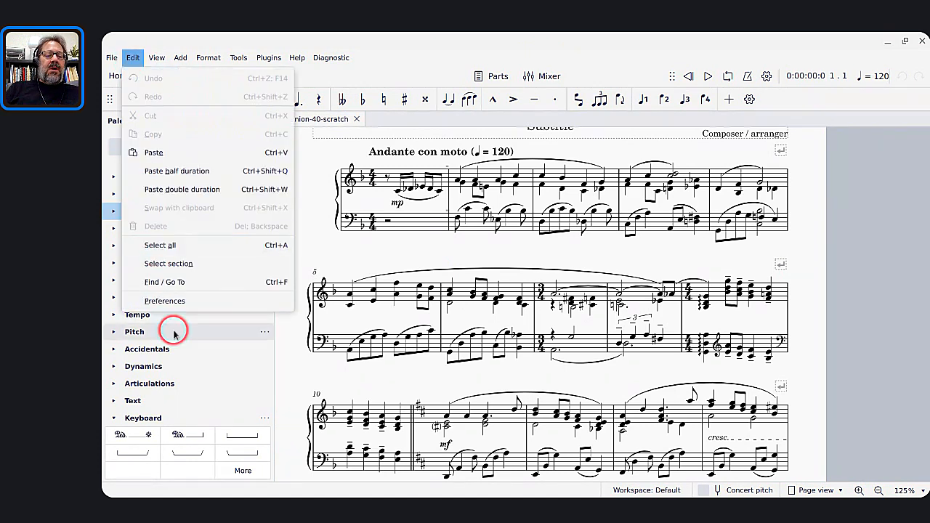
left_click(161, 301)
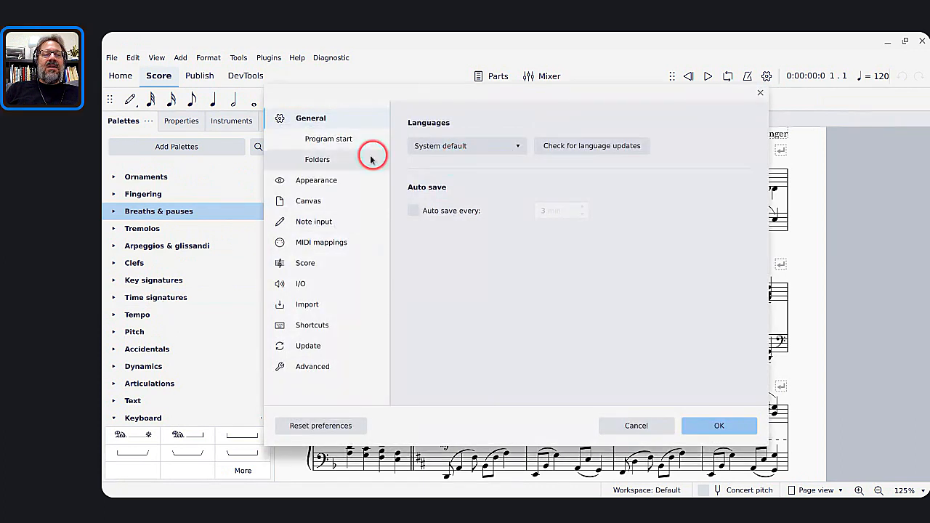
left_click(329, 182)
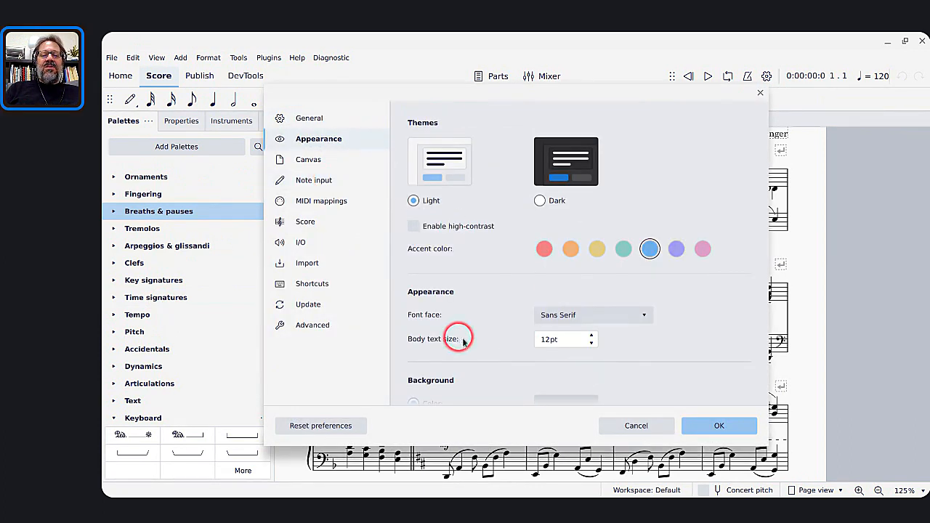
left_click(561, 340)
key("Up")
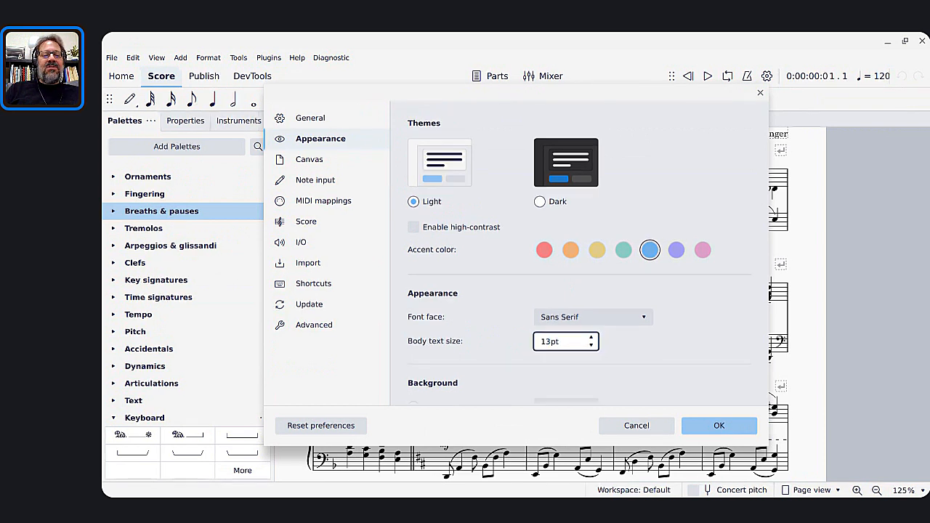
key("Up")
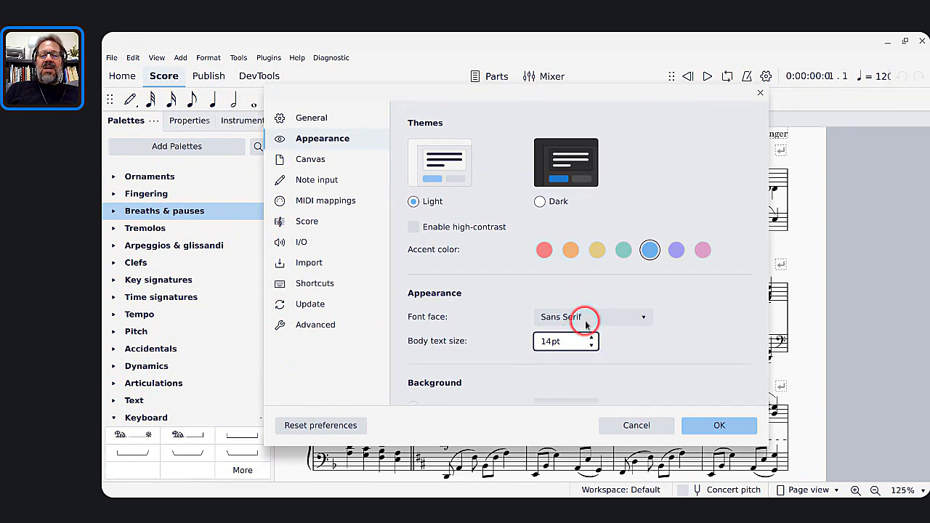
Step: Change the interface font face to Comic Sans MS
left_click(585, 318)
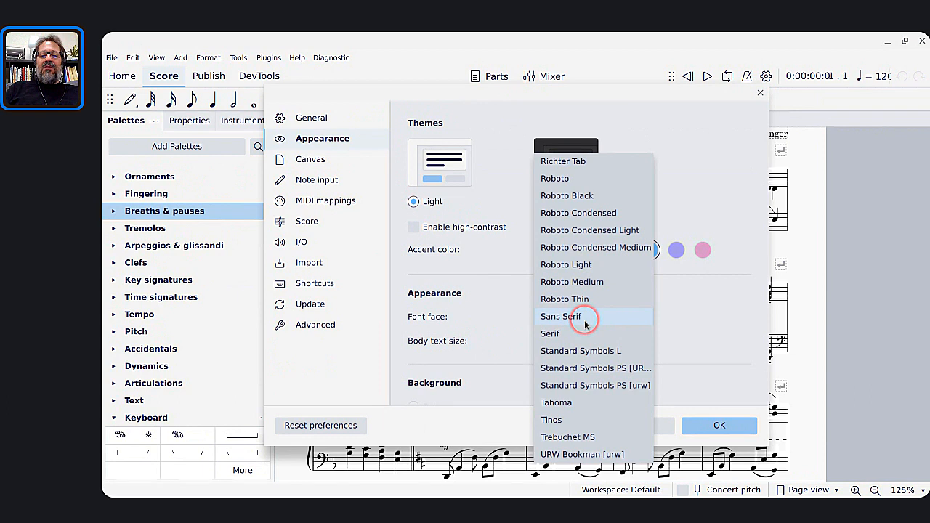
scroll(585, 323, "up", 20)
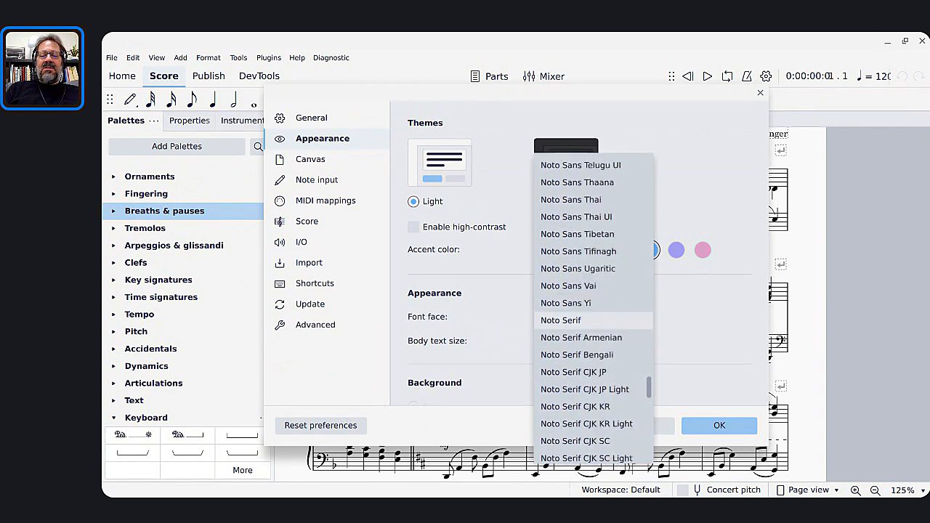
scroll(586, 313, "up", 20)
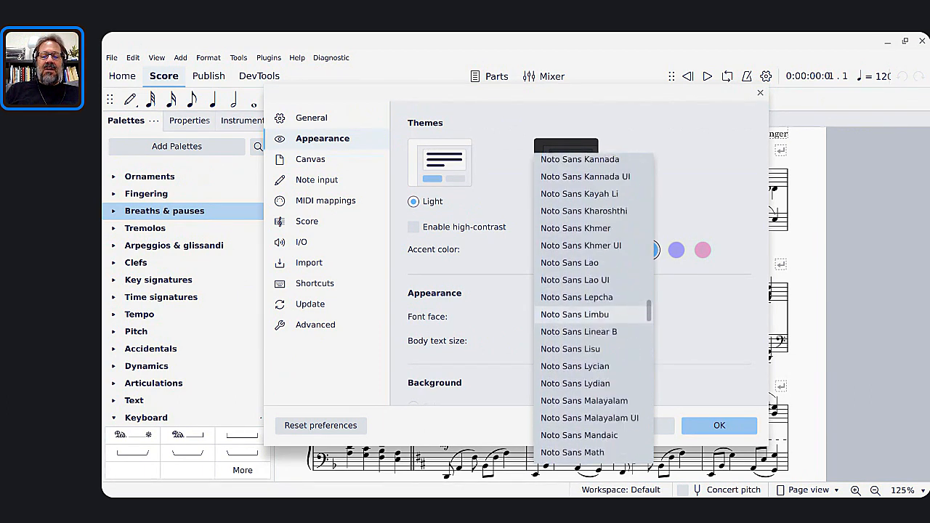
scroll(585, 320, "up", 5)
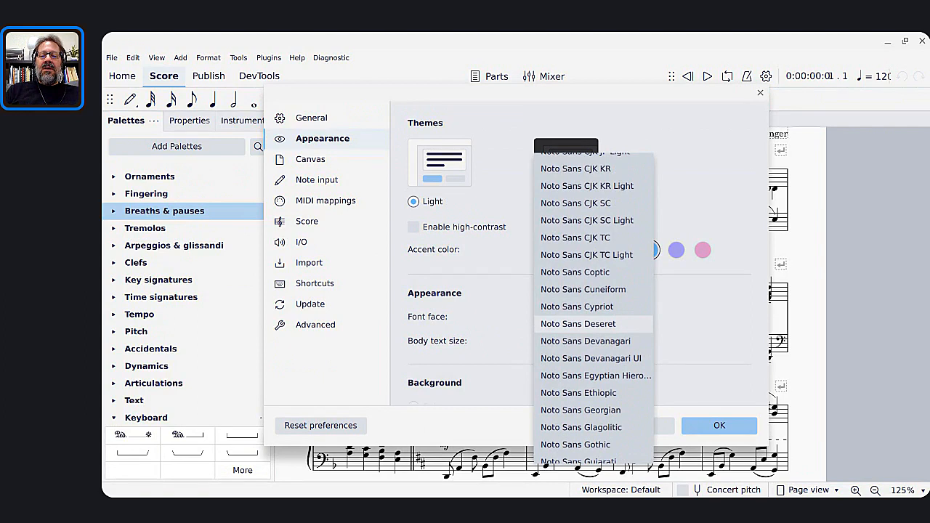
scroll(586, 323, "up", 5)
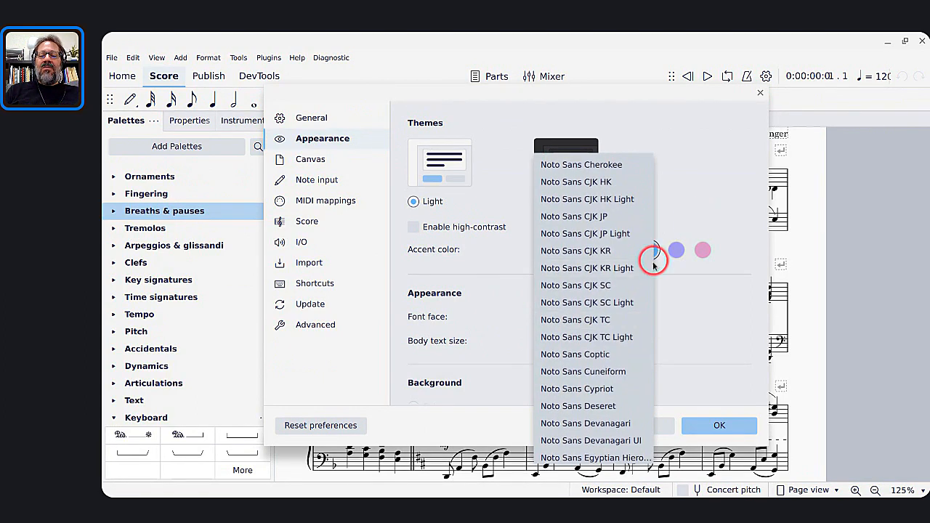
left_click_drag(650, 262, 651, 173)
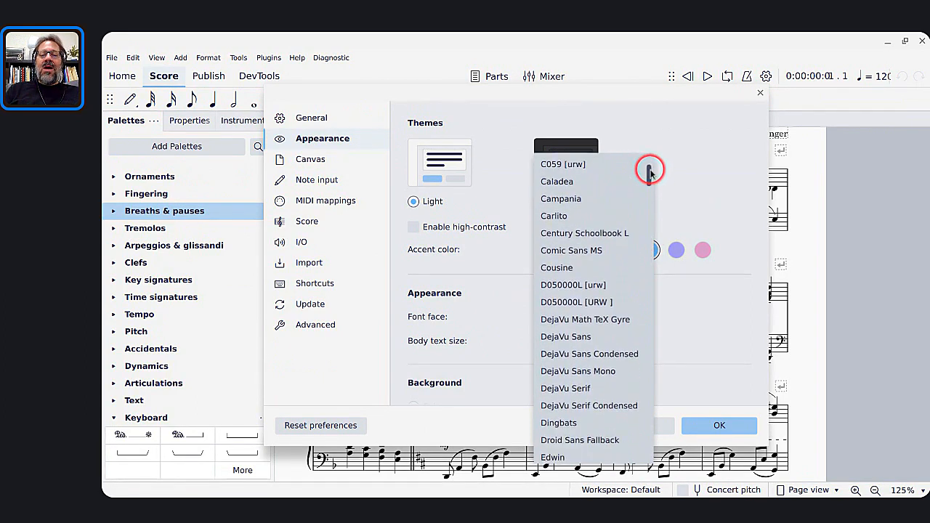
left_click(596, 250)
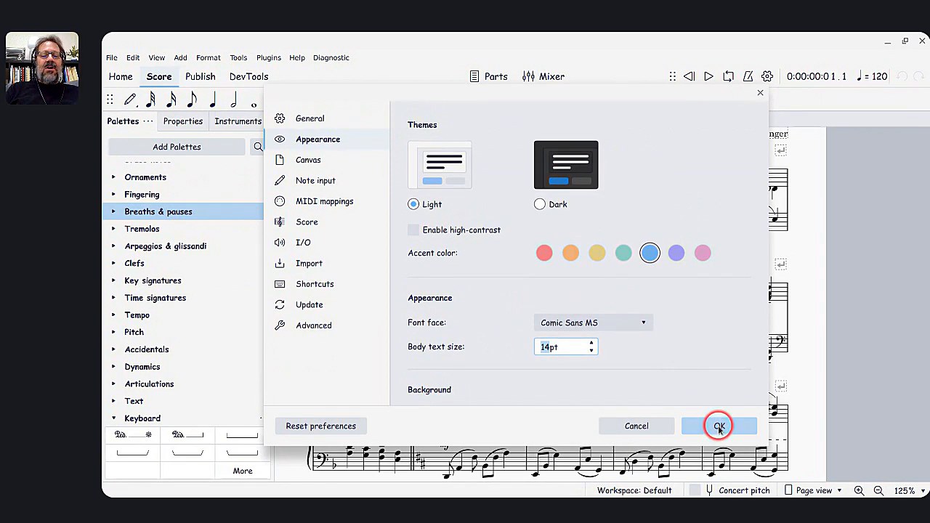
Step: Increase the body text size to 16 pt and accept the preferences
type("15")
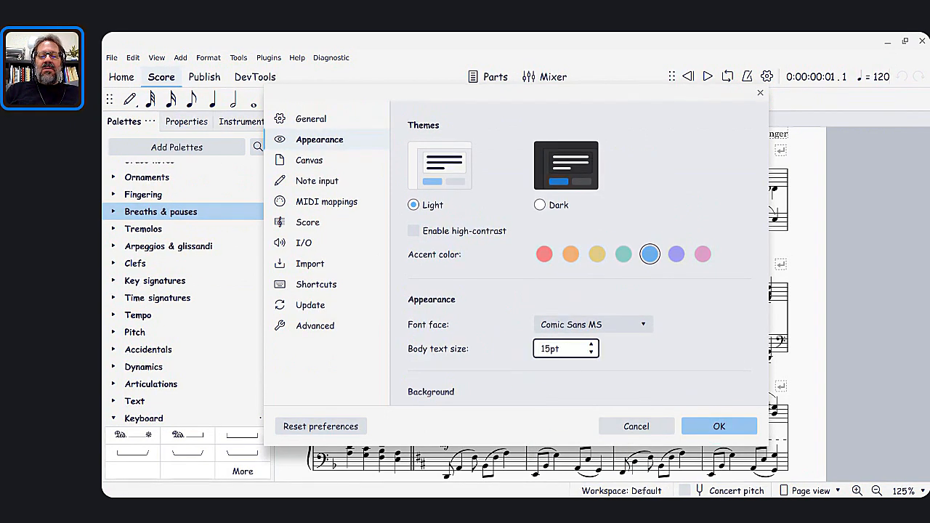
key("Up")
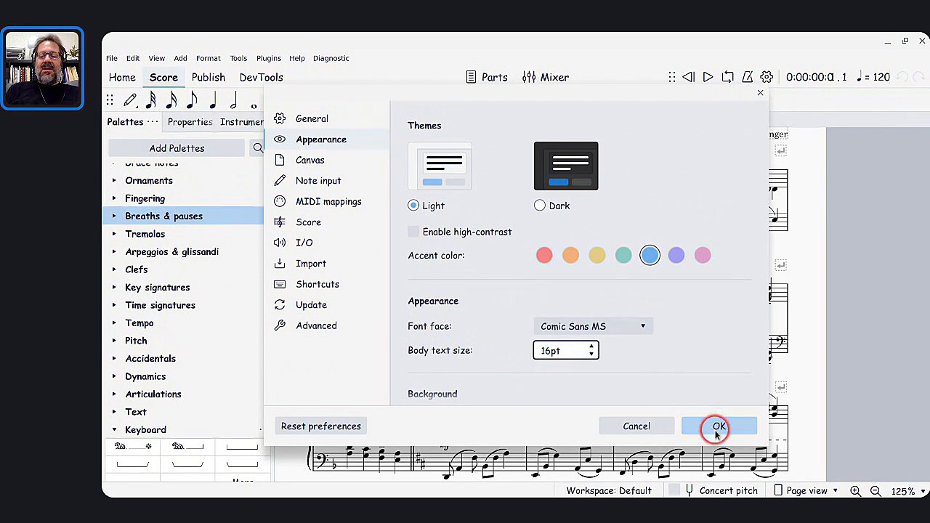
left_click(715, 433)
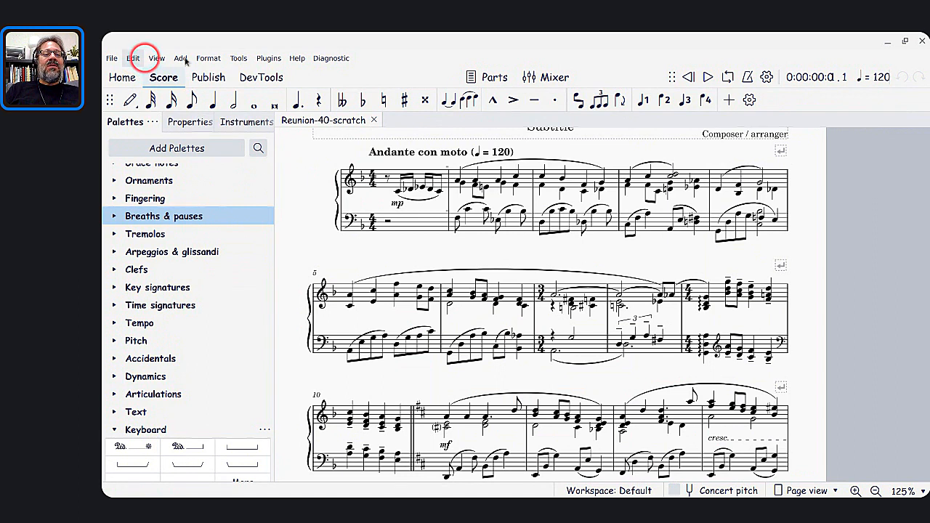
Step: Set the interface body text size to 12 pt in the Appearance preferences
left_click(132, 61)
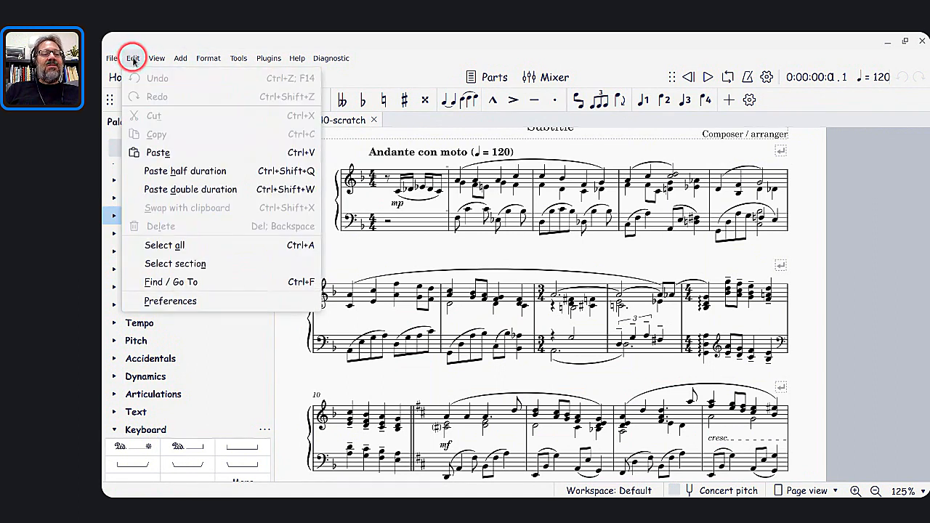
left_click(174, 301)
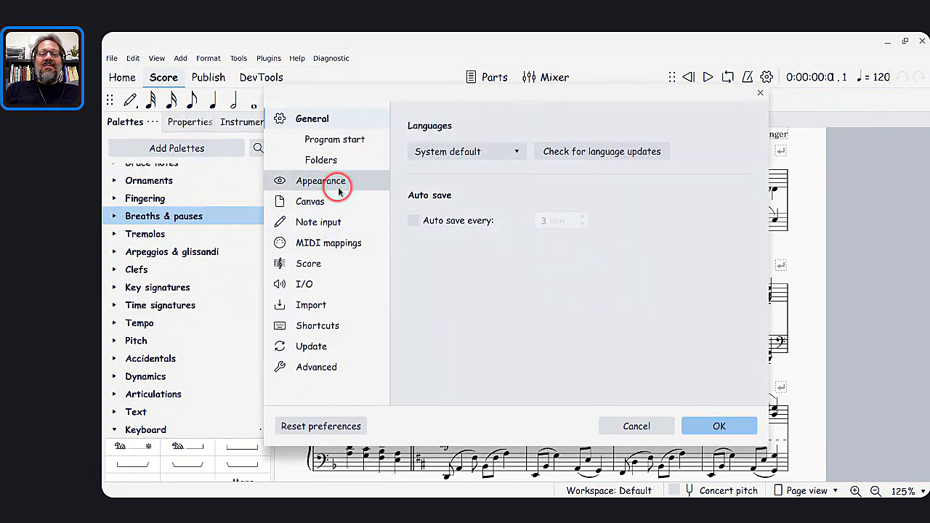
left_click(338, 191)
double_click(560, 350)
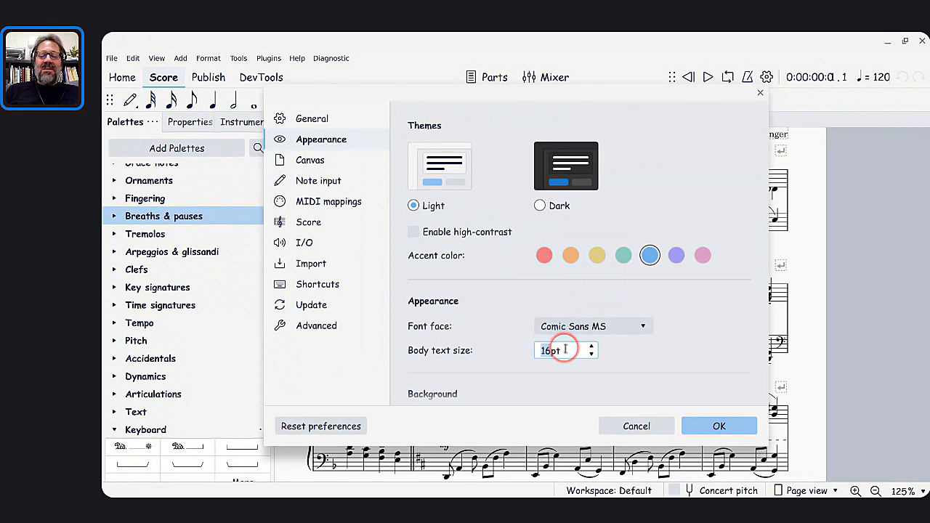
type("15")
double_click(546, 349)
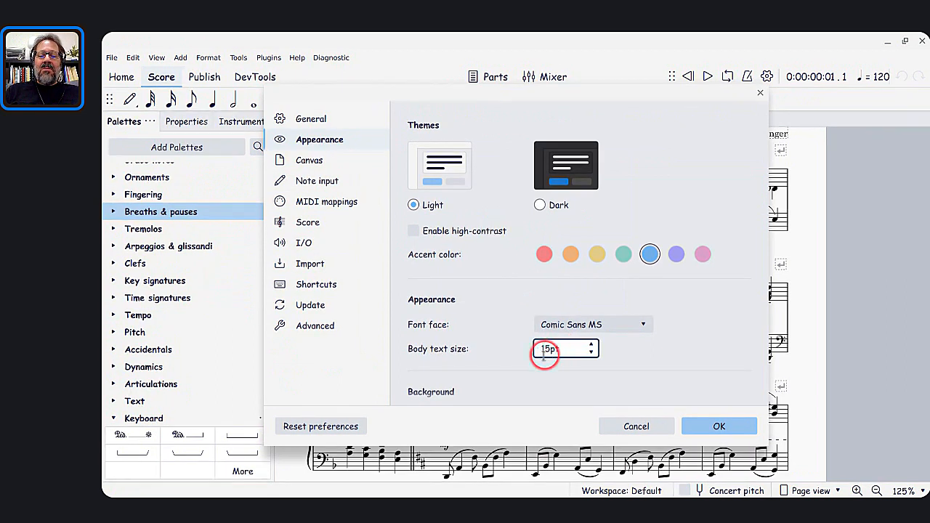
type("12")
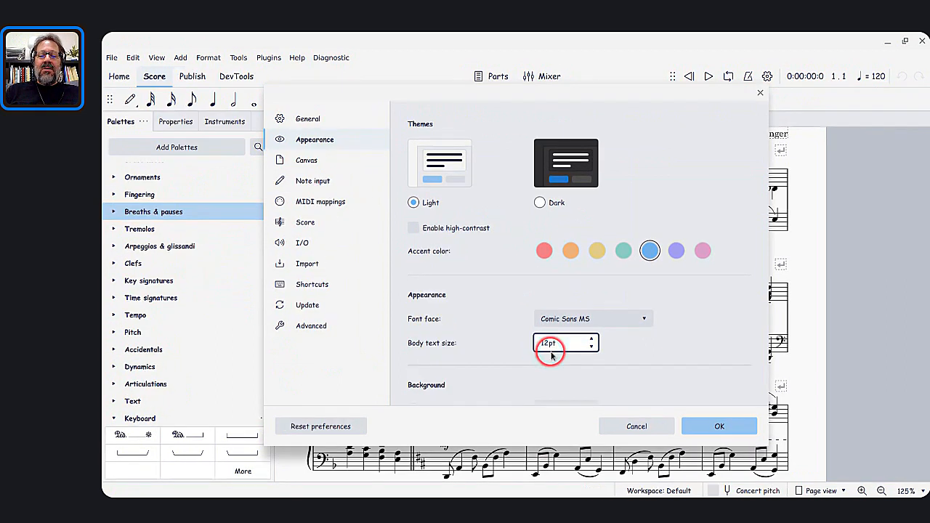
Step: Change the interface font face to DejaVu Sans and accept the preferences
left_click(592, 318)
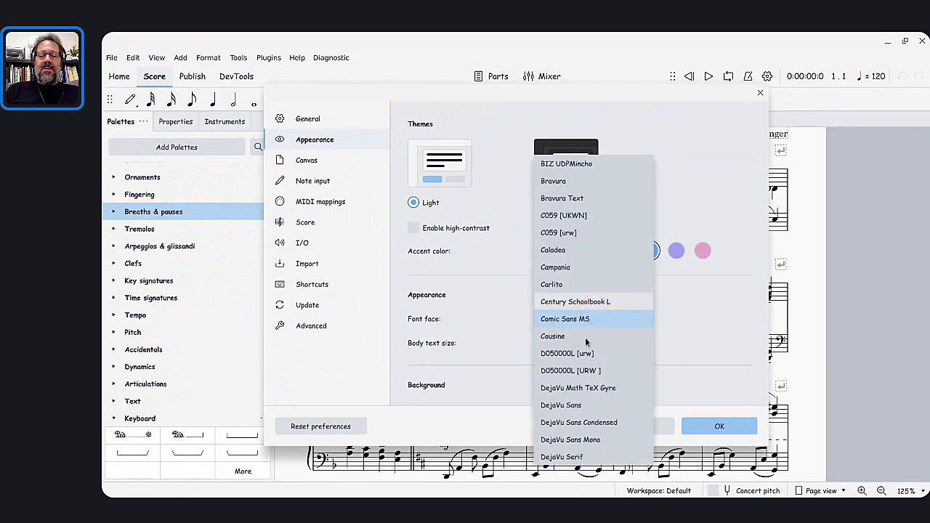
left_click(565, 404)
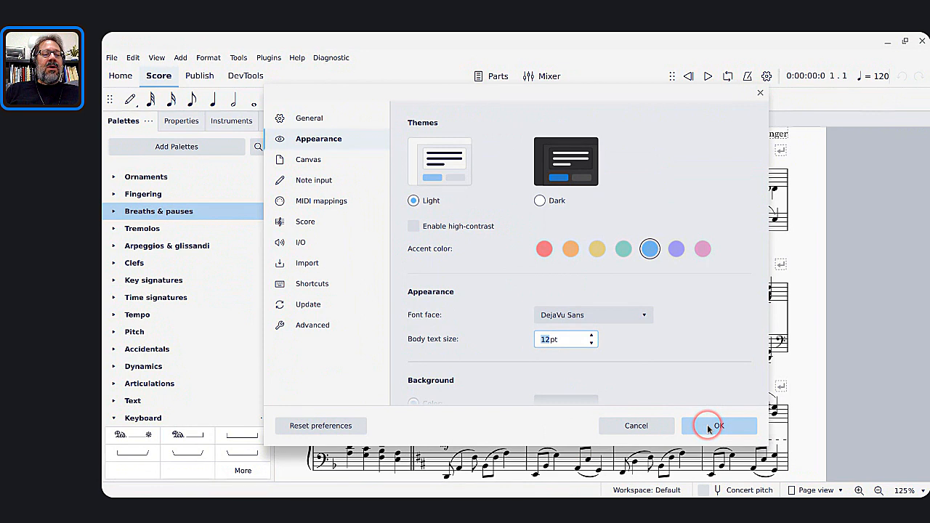
left_click(709, 428)
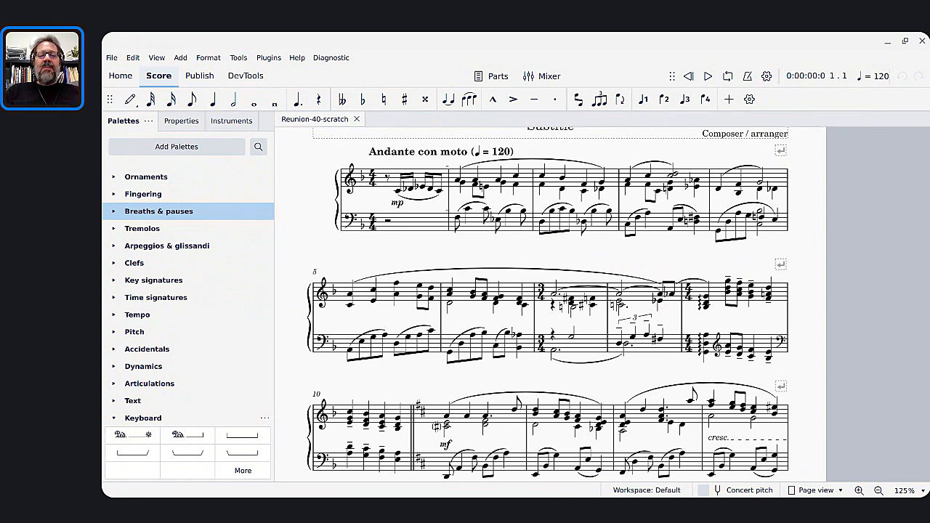
left_click(326, 164)
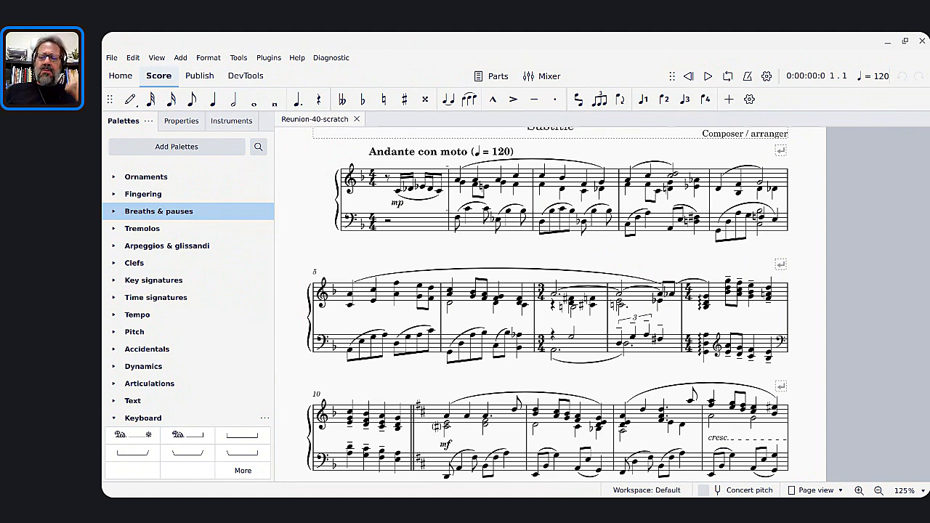
left_click(403, 176)
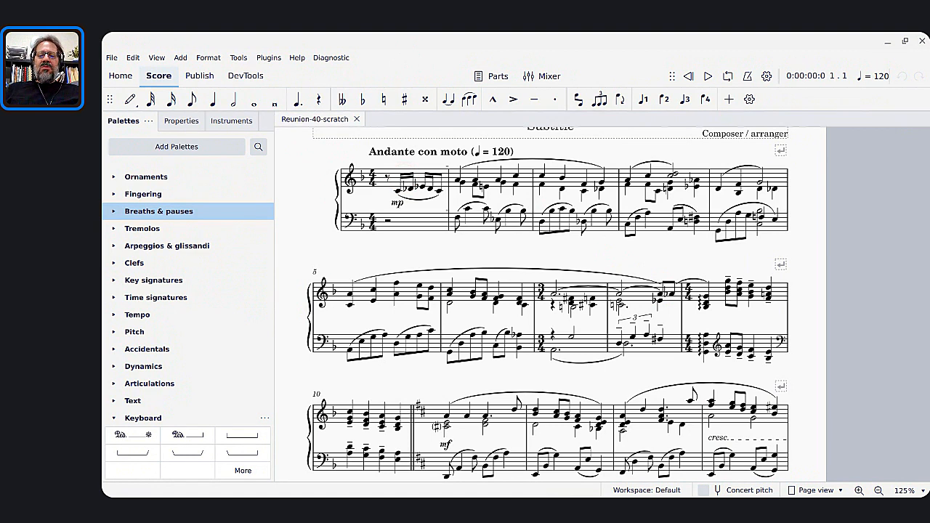
Step: Switch to the MuseScore 3 window and bring up the start of the Untitled score
key("alt+Tab")
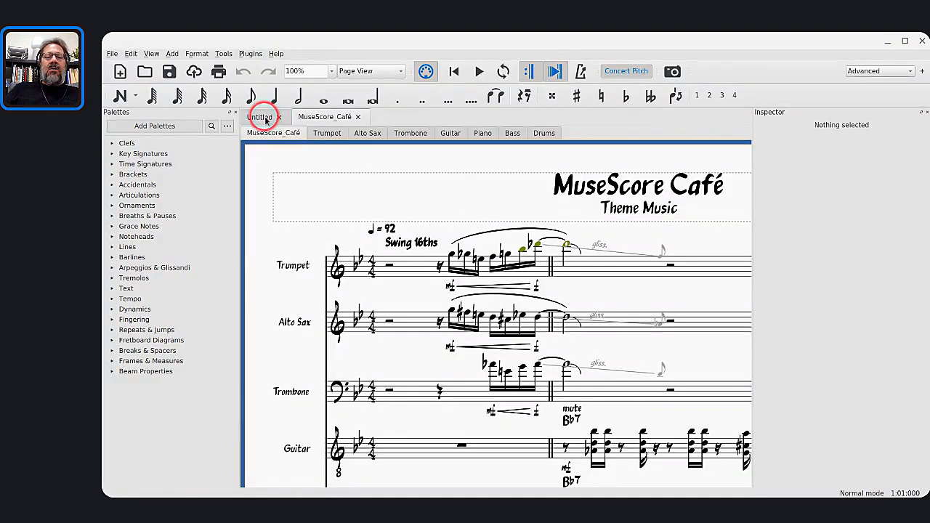
left_click(262, 117)
scroll(436, 299, "up", 5)
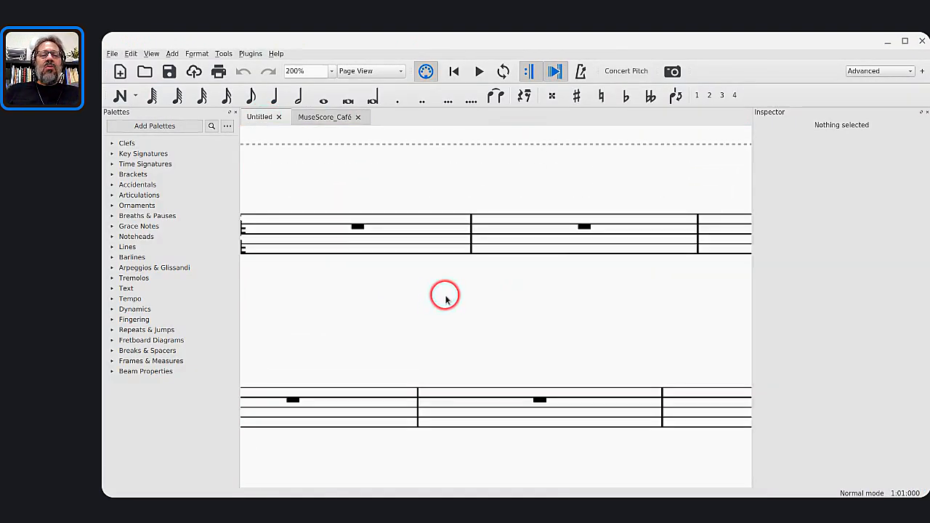
left_click_drag(438, 295, 553, 259)
Step: Show the Piano Keyboard panel and make it taller
left_click(151, 53)
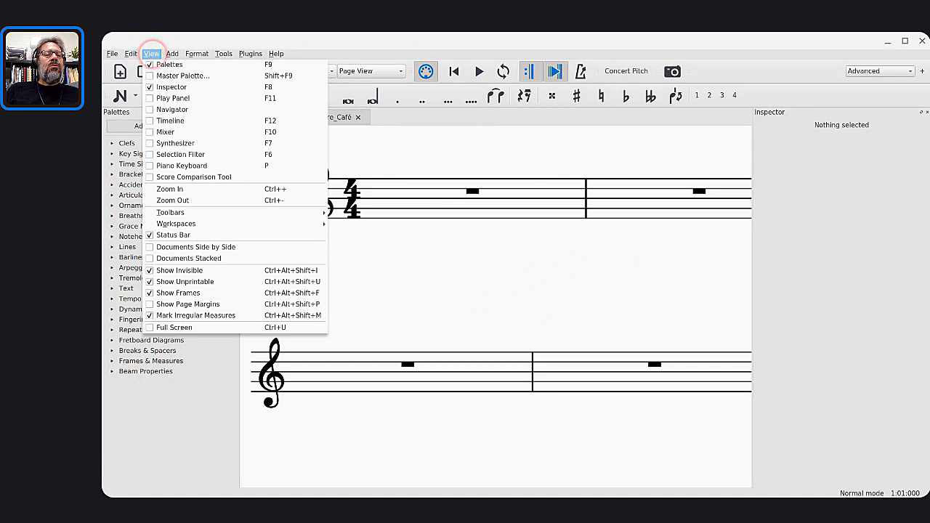
left_click(151, 168)
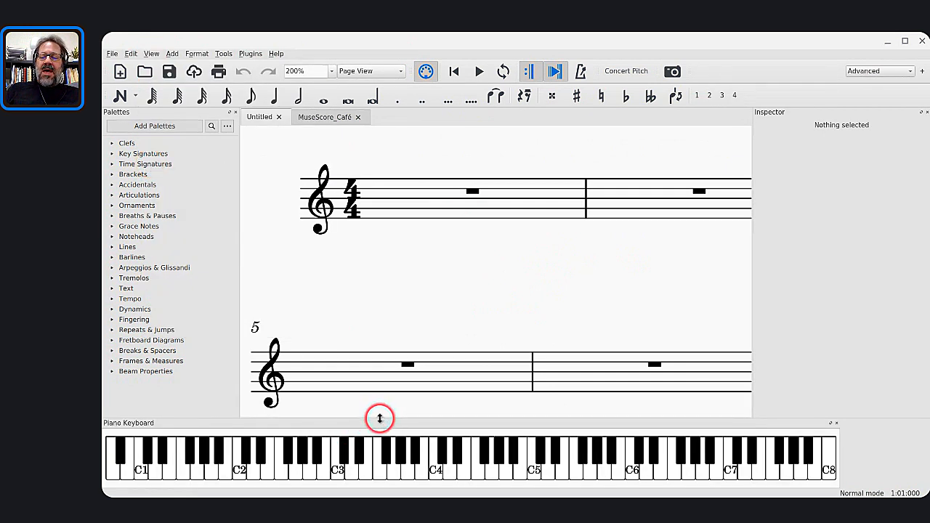
left_click_drag(380, 417, 440, 352)
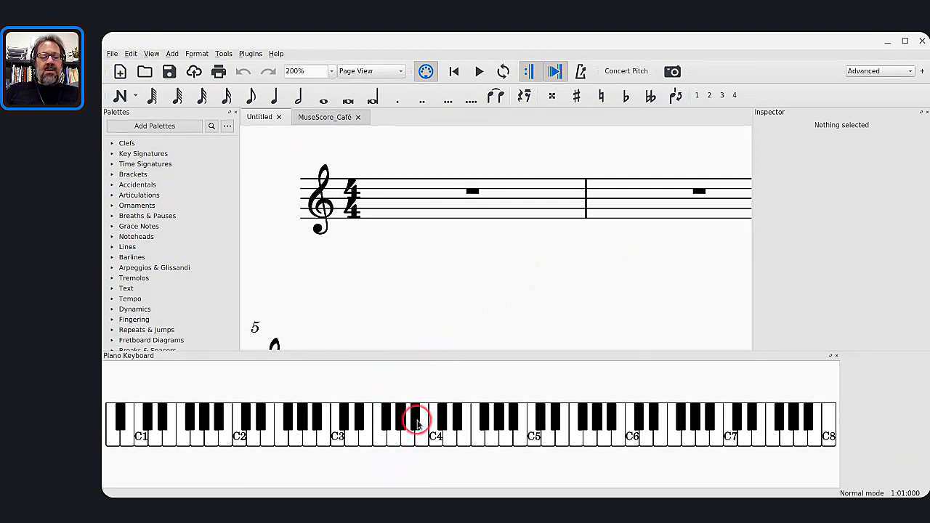
Step: Enlarge the piano keyboard's keys until about two octaves around C4 fill the width, and adjust the panel's height to fit
scroll(418, 423, "up", 3)
scroll(418, 424, "up", 4)
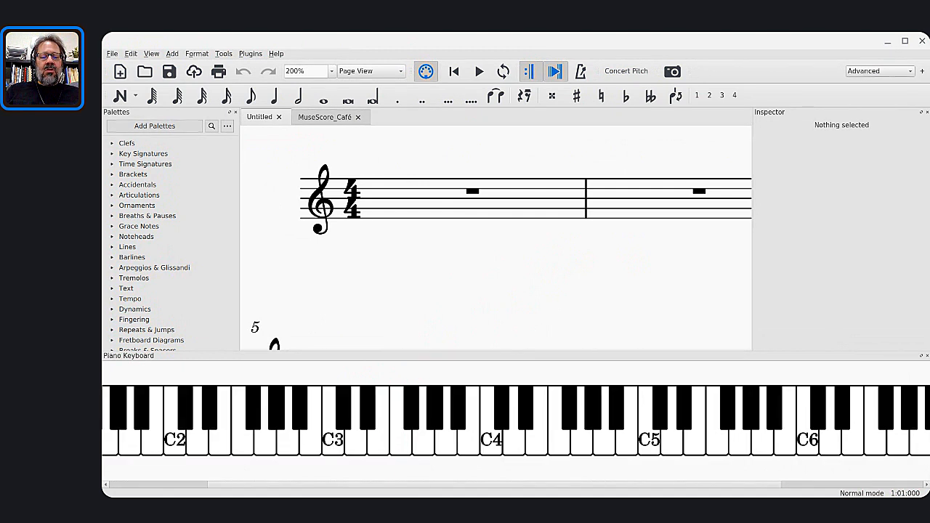
left_click(522, 395)
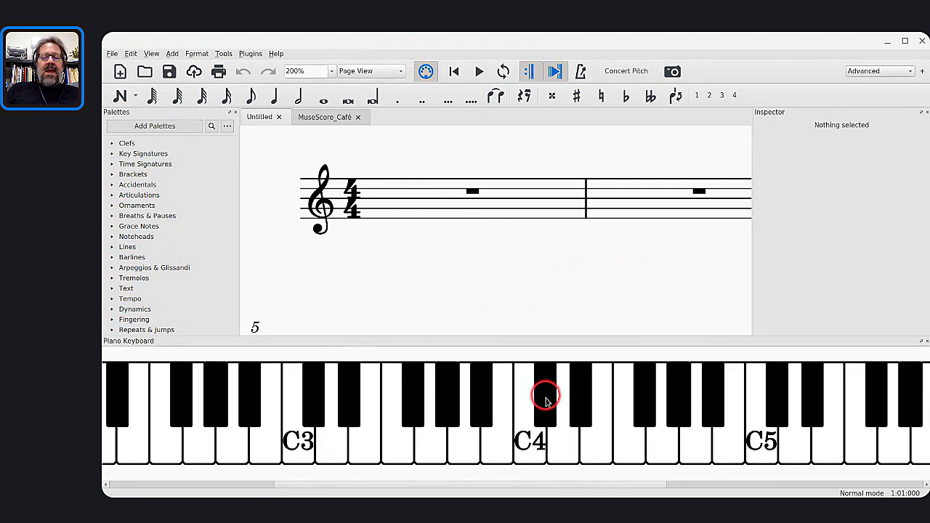
scroll(536, 383, "up", 3)
scroll(539, 384, "down", 3)
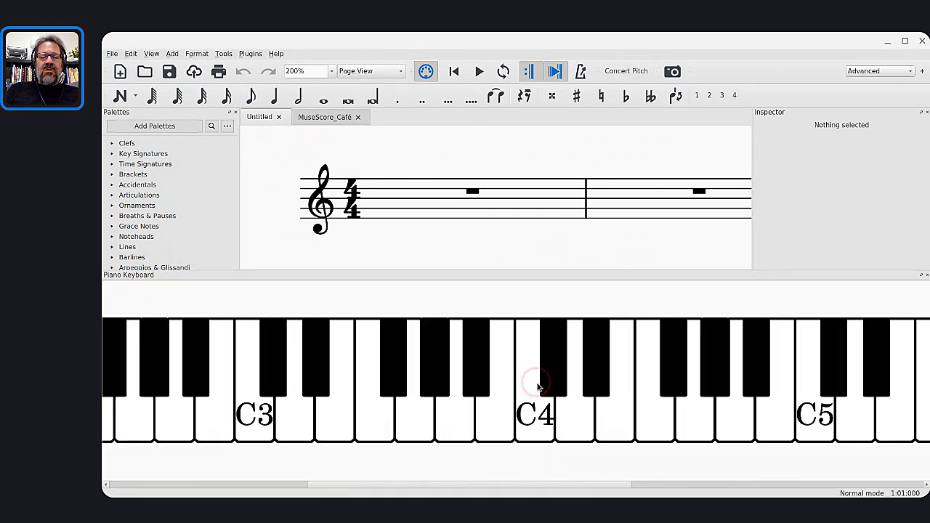
scroll(539, 384, "up", 4)
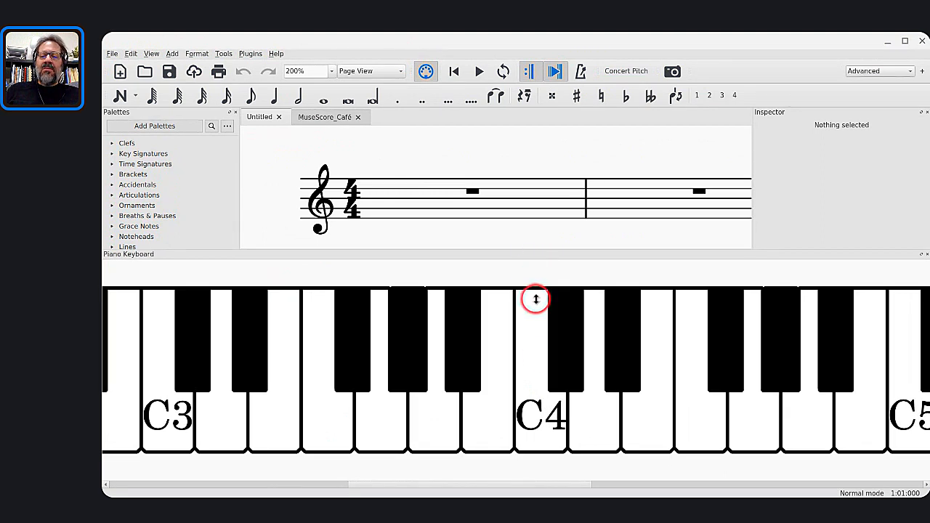
scroll(544, 300, "down", 3)
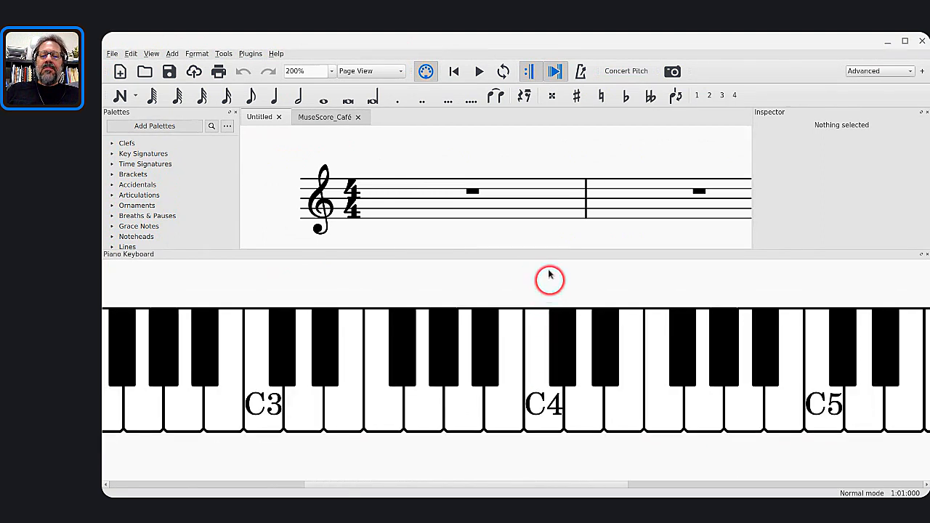
left_click_drag(543, 250, 538, 320)
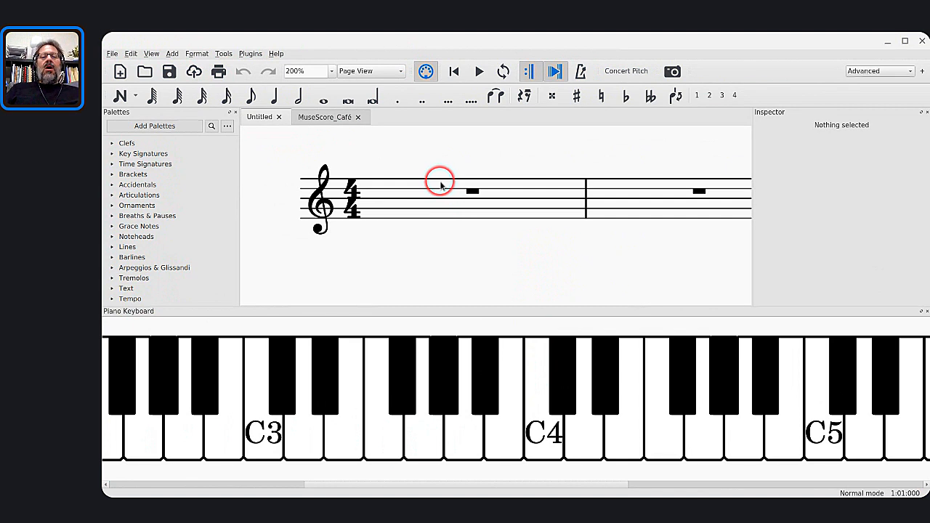
Step: Select the first measure of the Untitled score and switch to the Cafe workspace
left_click(428, 201)
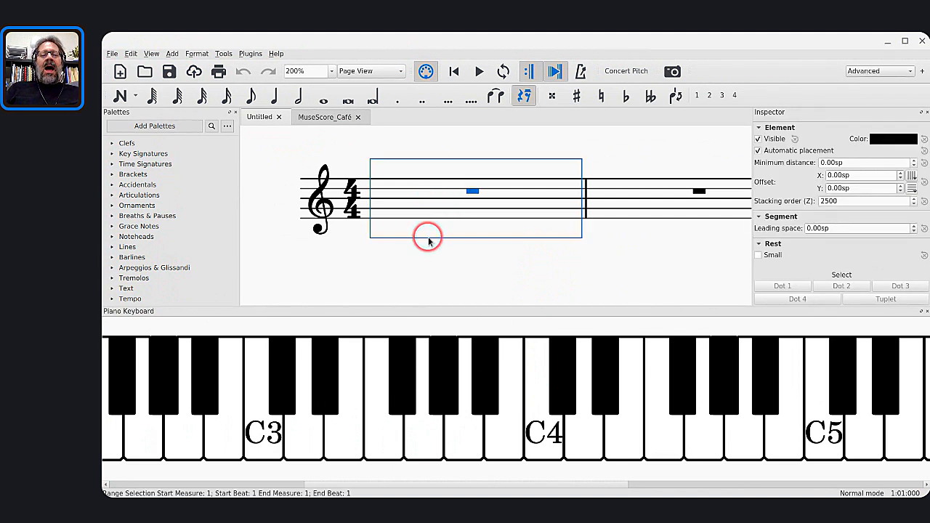
scroll(427, 236, "up", 1, "ctrl")
left_click_drag(369, 257, 389, 296)
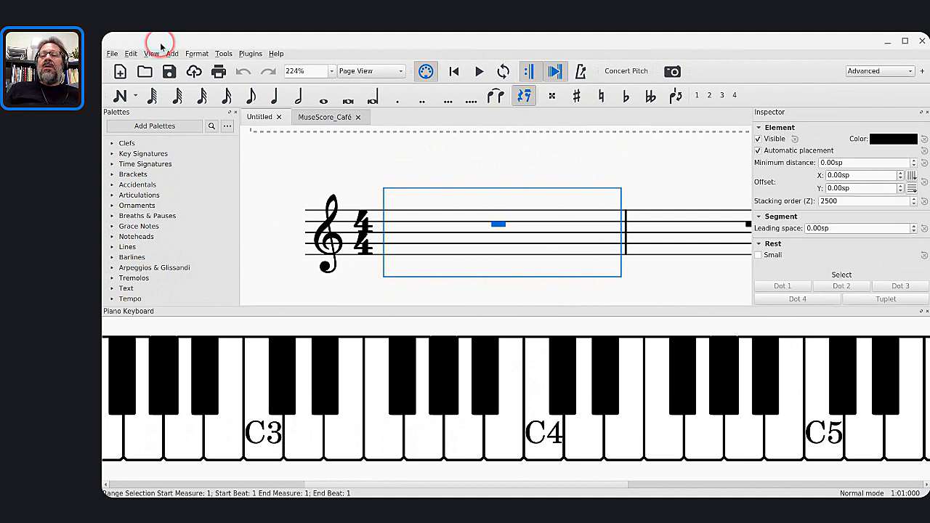
left_click(874, 76)
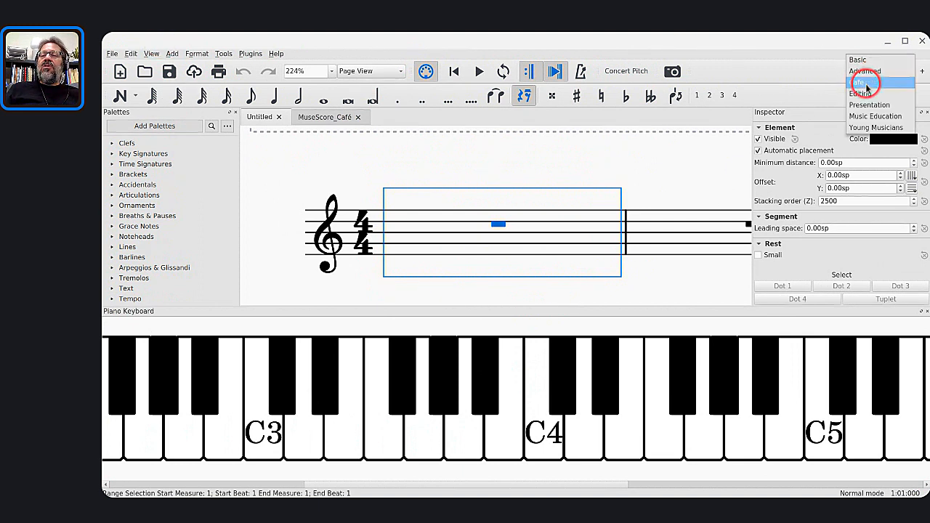
left_click(863, 83)
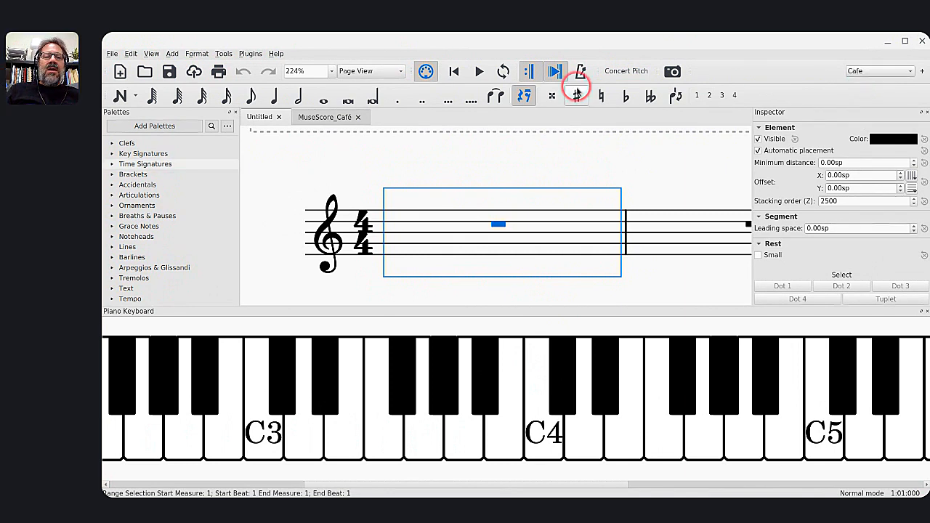
Step: Set the toolbar icon width and icon height to 36 px in the General preferences
left_click(131, 55)
left_click(166, 217)
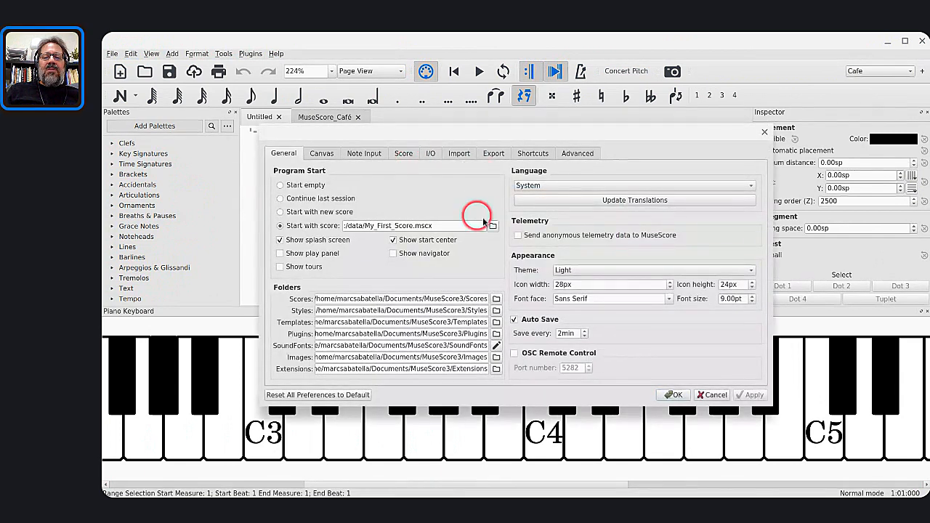
left_click(583, 284)
key("Up")
key("Up")
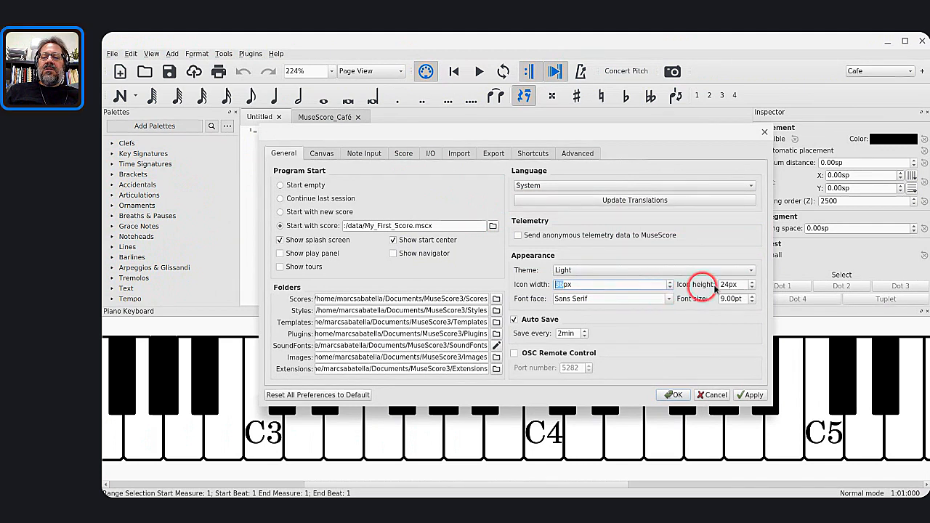
left_click(737, 285)
key("Up")
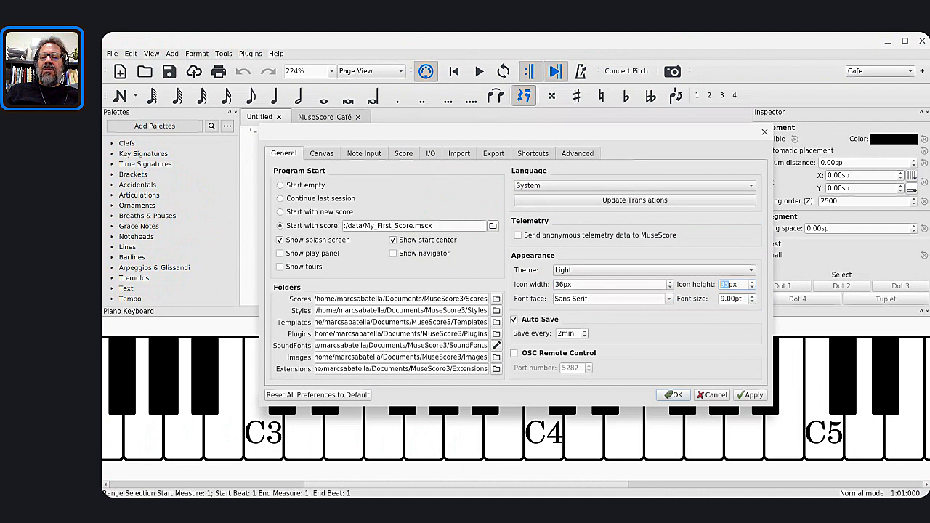
Step: Set the interface font size to 12 pt and accept the preferences
left_click(740, 298)
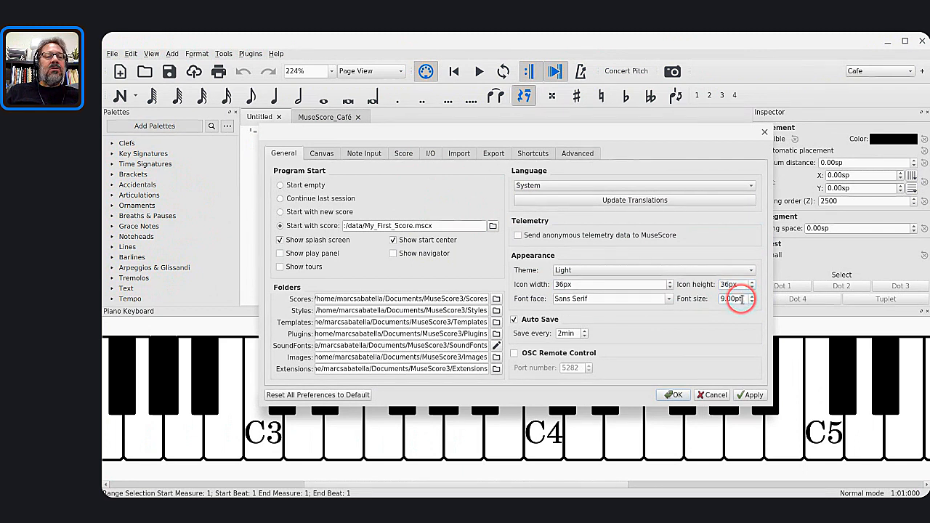
key("Up")
key("Up")
key("Up")
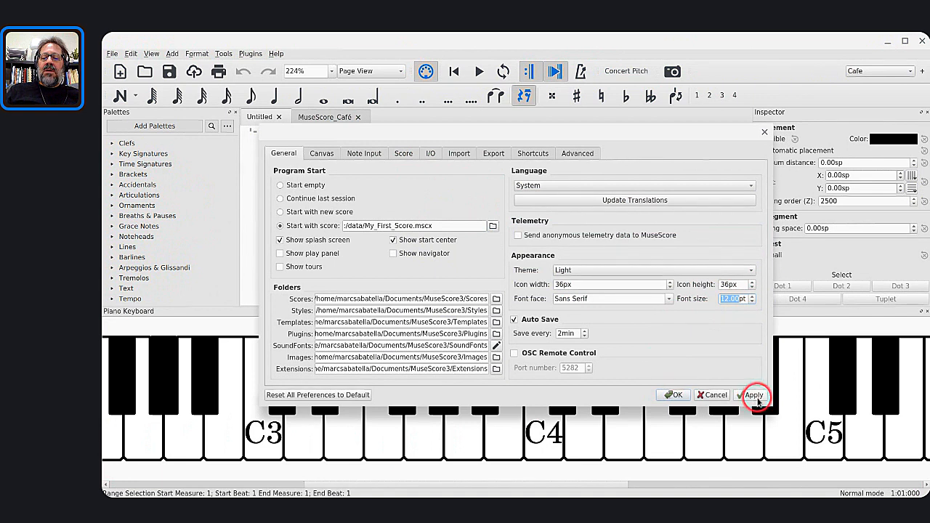
left_click(673, 396)
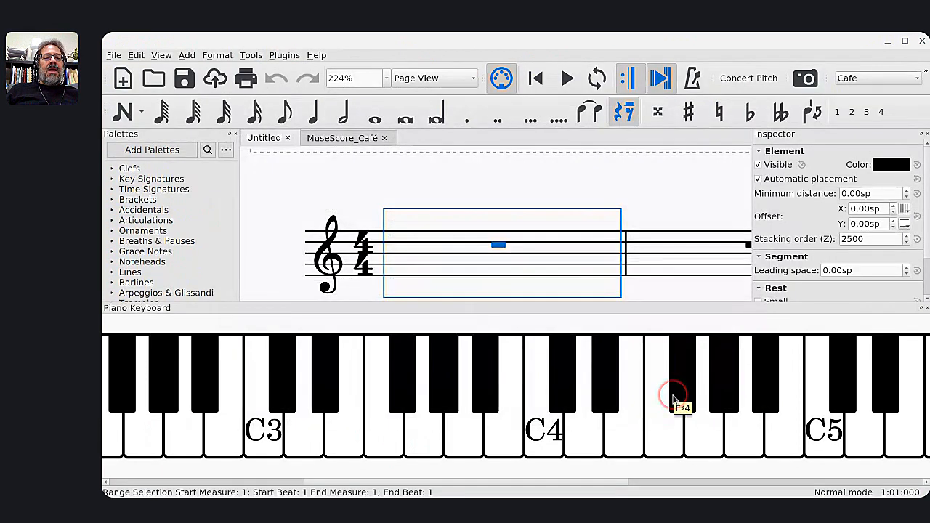
Step: Enter quarter notes E4, D4, C4 and D4 in the first measure of the Untitled score
left_click(310, 115)
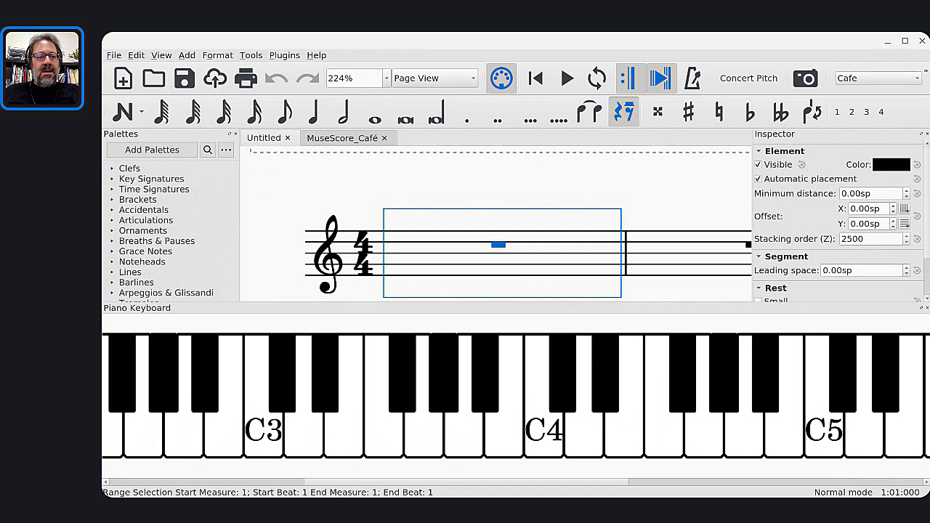
key("n")
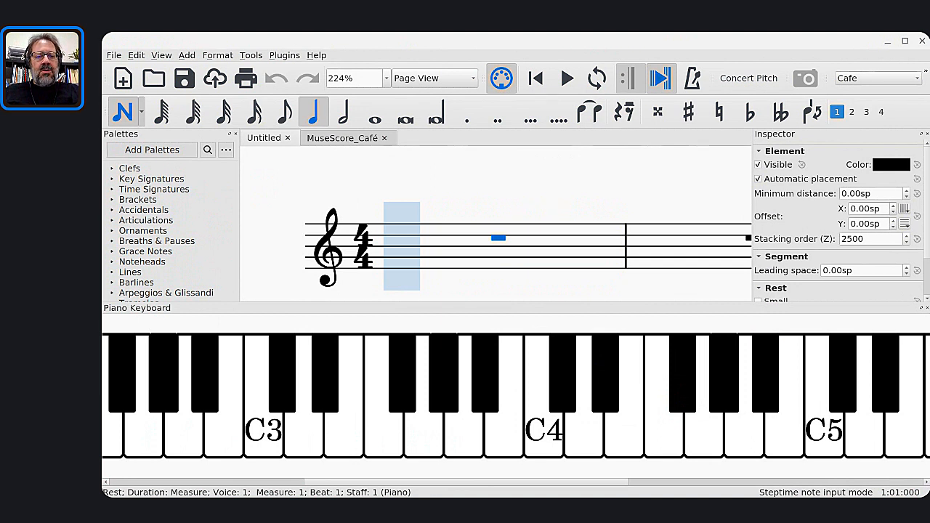
key("e")
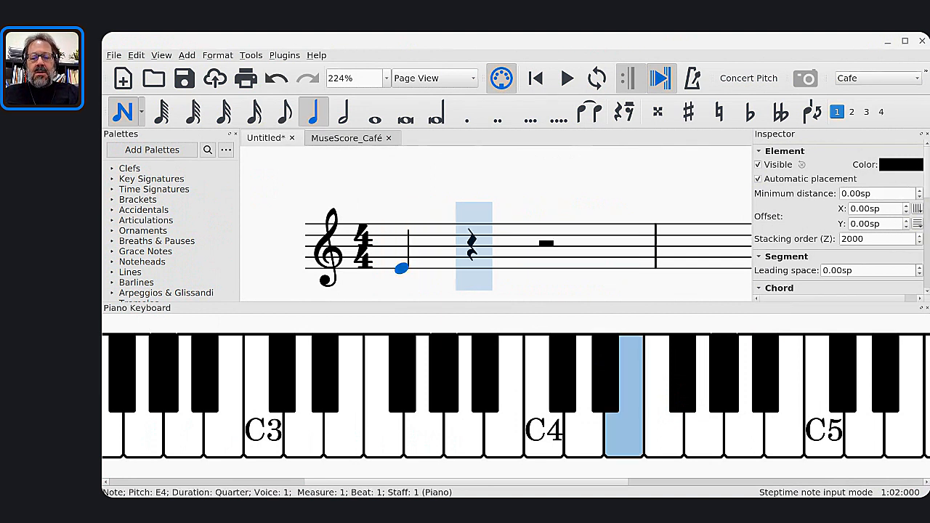
key("d")
key("c")
key("d")
Step: Enter two quarter notes and a half note on E4 in measure 2, and the same rhythm on D4 in measure 3
key("e")
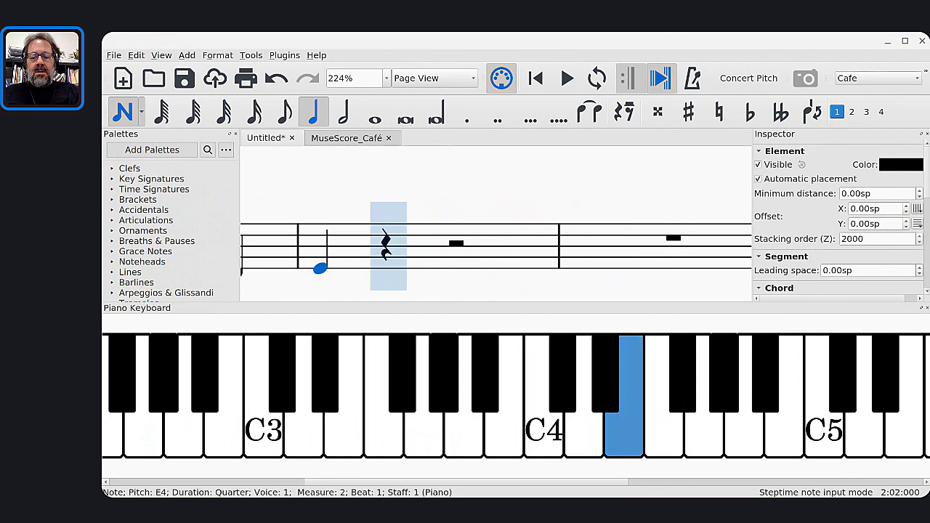
key("e")
key("6")
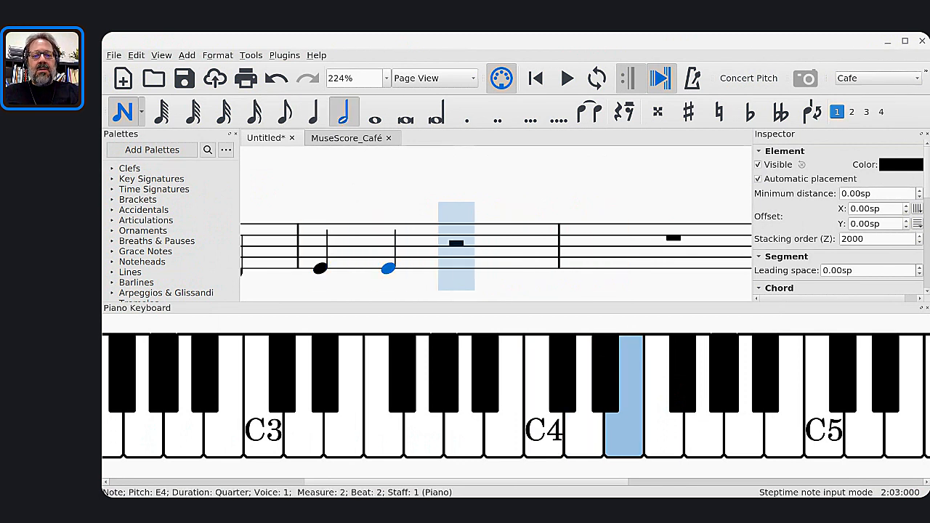
key("e")
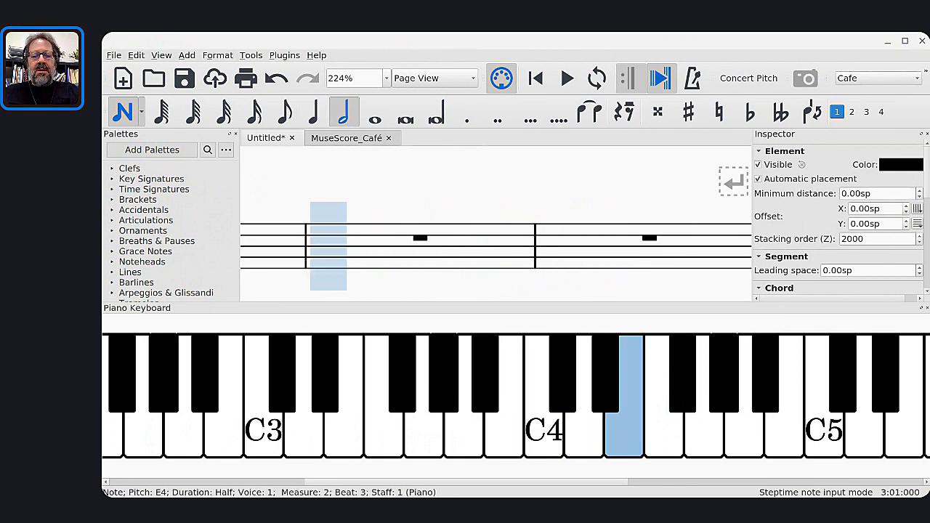
key("5")
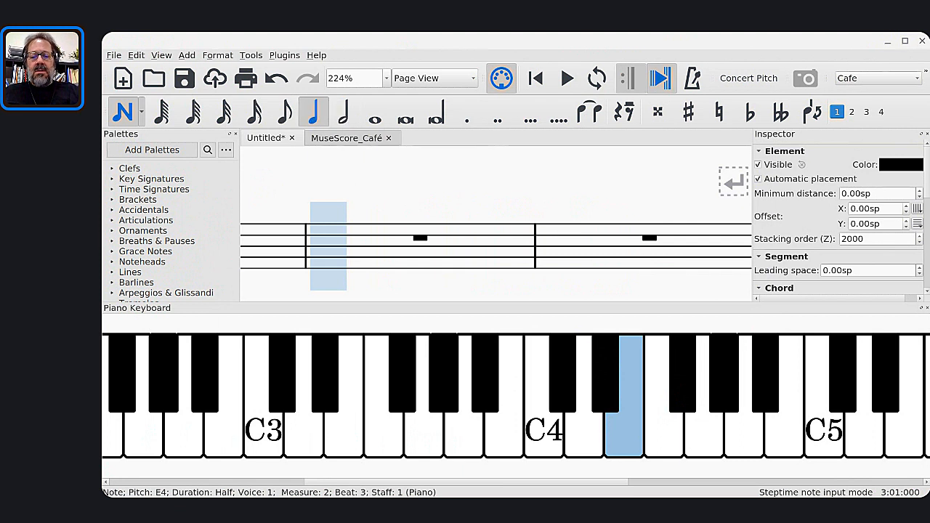
key("d")
key("d")
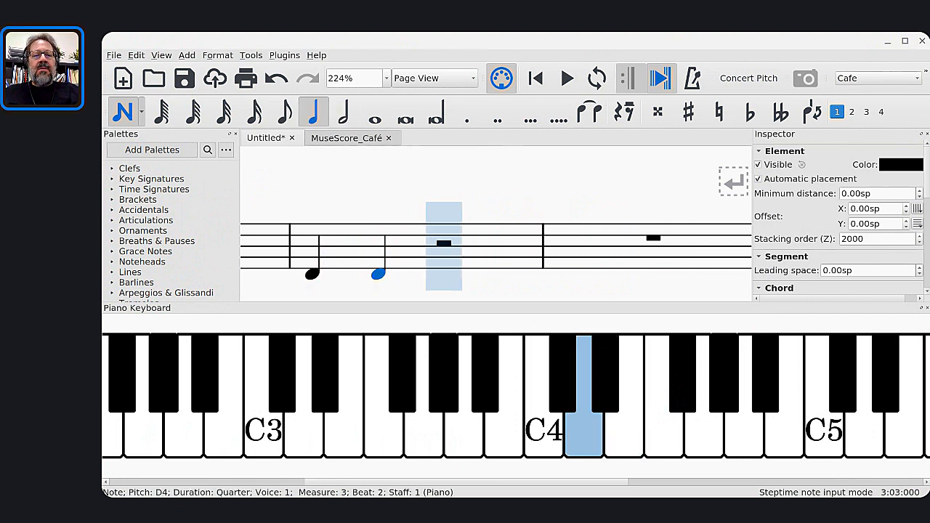
key("6")
key("d")
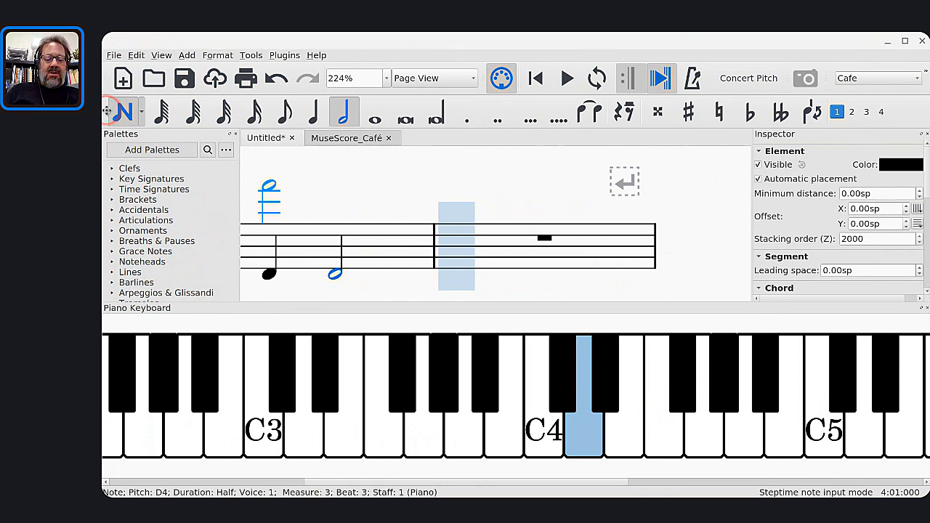
Step: Undock the note input toolbar and dock it below the piano keyboard
left_click_drag(107, 111, 174, 298)
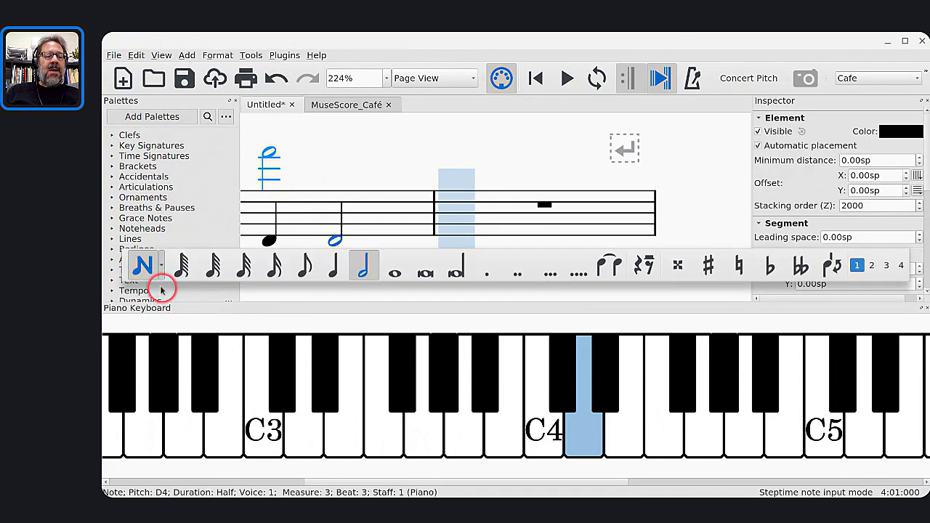
mouse_move(124, 265)
left_mouse_down()
mouse_move(120, 301)
mouse_move(216, 299)
mouse_move(217, 324)
mouse_move(194, 322)
mouse_move(148, 285)
mouse_move(129, 347)
mouse_move(141, 370)
mouse_move(178, 374)
mouse_move(180, 356)
mouse_move(123, 265)
left_mouse_up()
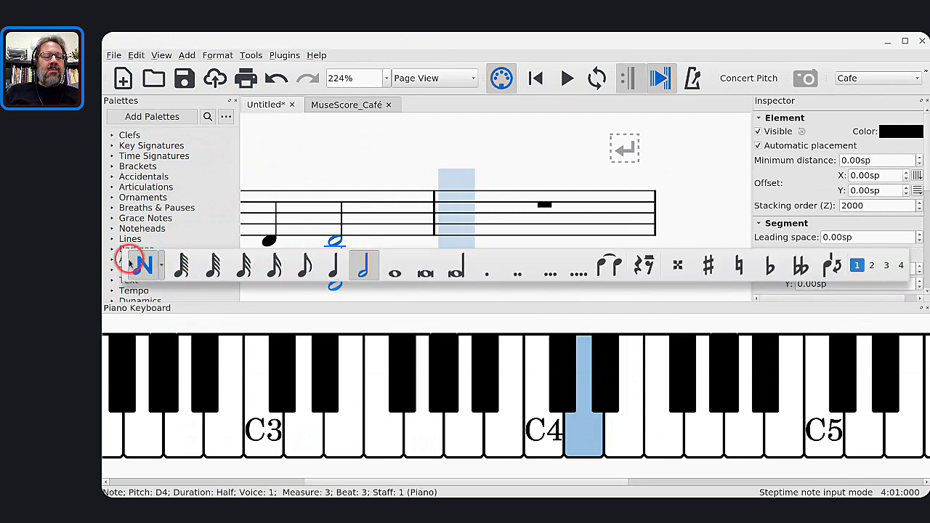
left_click_drag(125, 262, 145, 470)
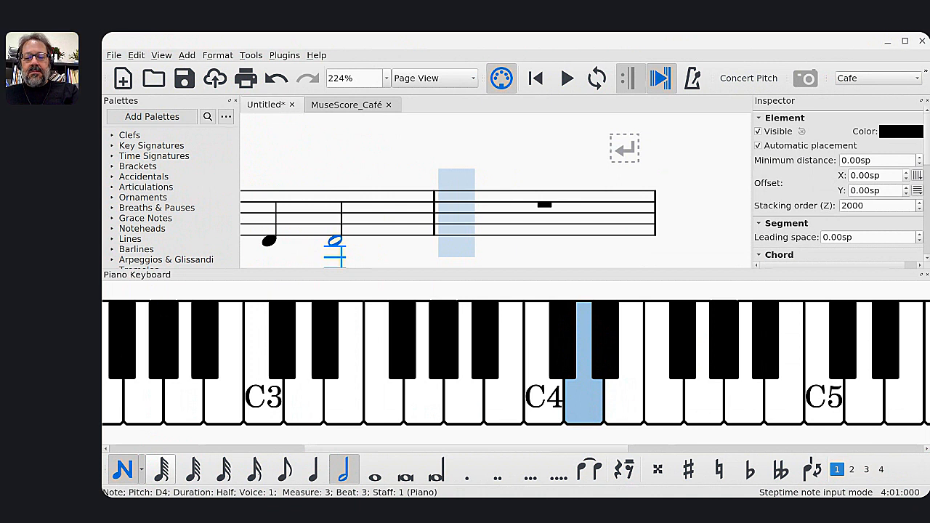
Step: Enter half notes E4 and G4 in measure 4, and G4 and E4 in measure 5
key("e")
key("g")
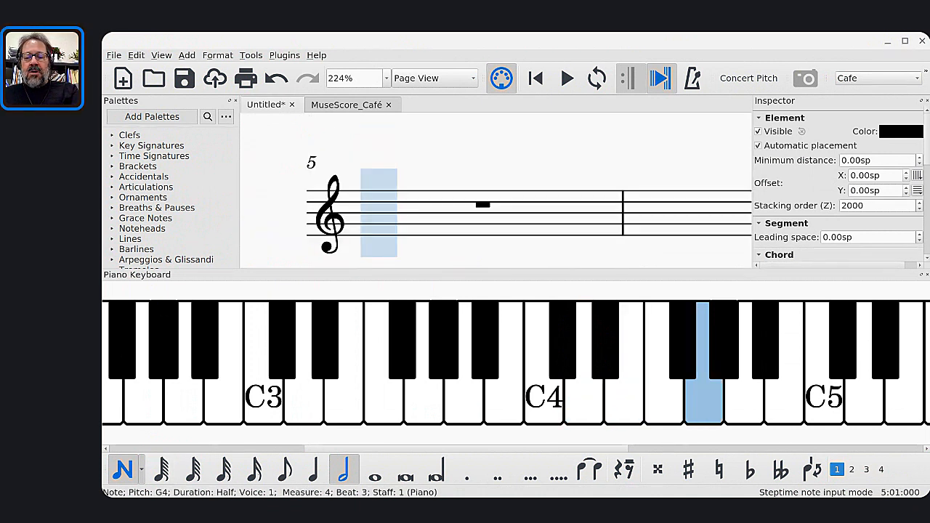
key("g")
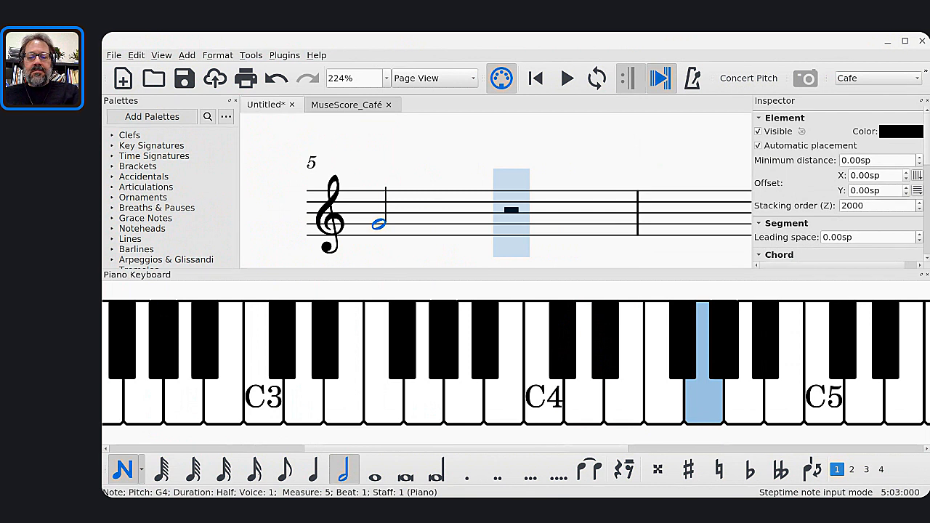
key("e")
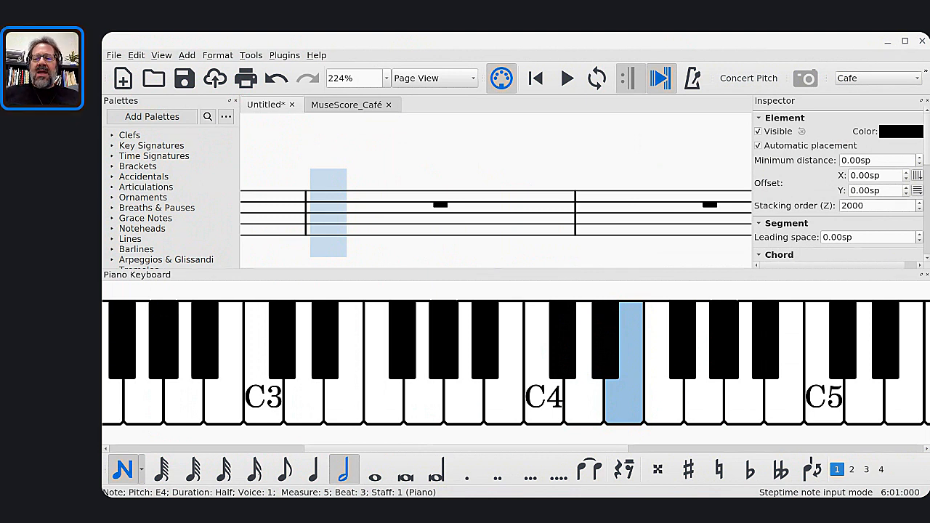
Step: Close the piano keyboard and dock the note input toolbar back beneath the main toolbar, above the score
left_click(920, 275)
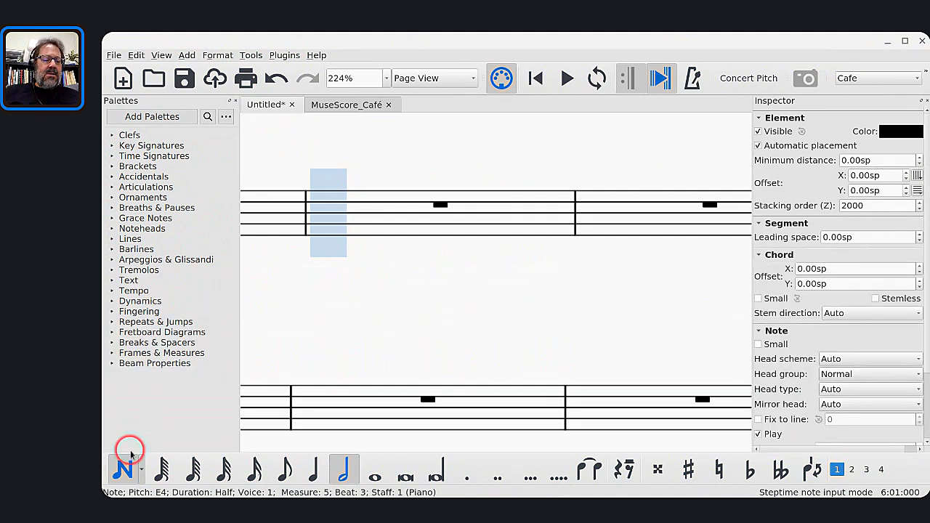
left_click_drag(109, 471, 131, 106)
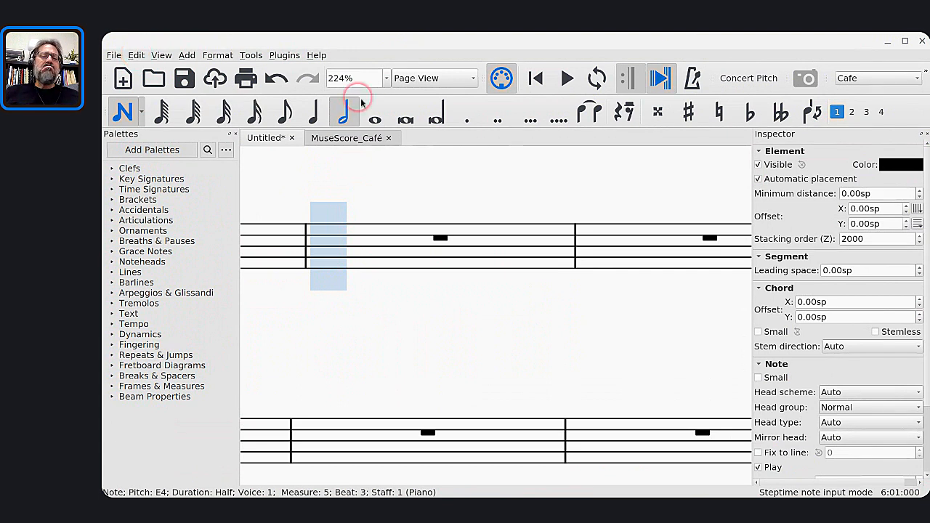
Step: Undo all entered notes, including a stray half note G6 in measure 6, and leave note input with the zoom at 100%
left_click(371, 182)
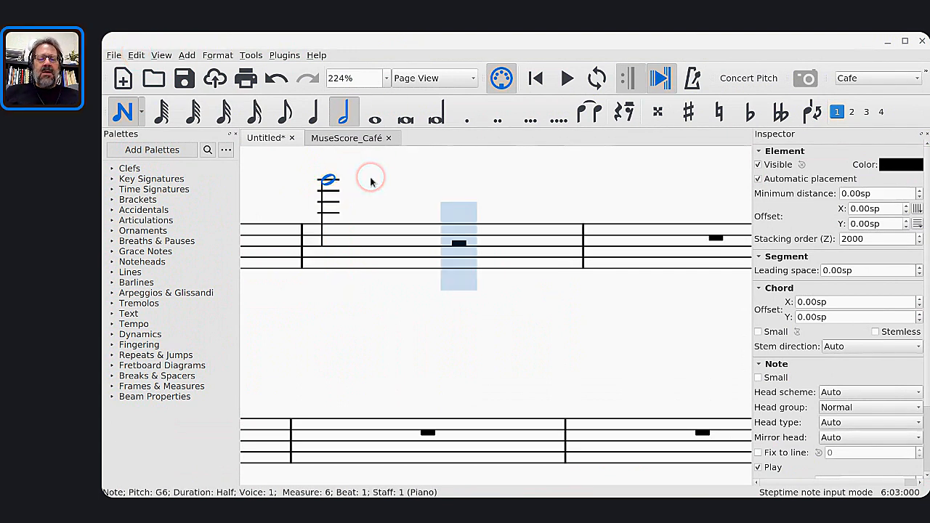
key("Escape")
key("ctrl+0")
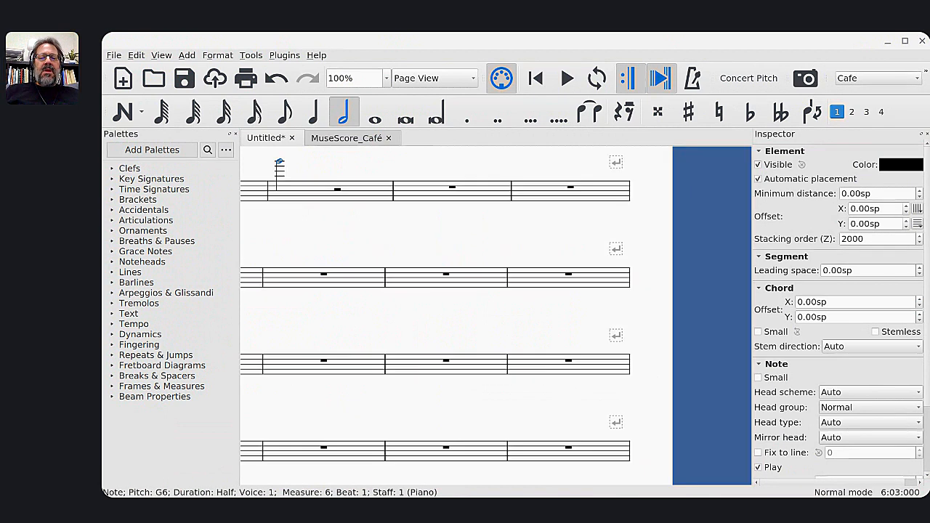
key("ctrl+z")
key("ctrl+z")
key("ctrl+z")
key("ctrl+z")
key("ctrl+z")
key("ctrl+z")
key("ctrl+z")
key("ctrl+z")
key("ctrl+z")
key("ctrl+z")
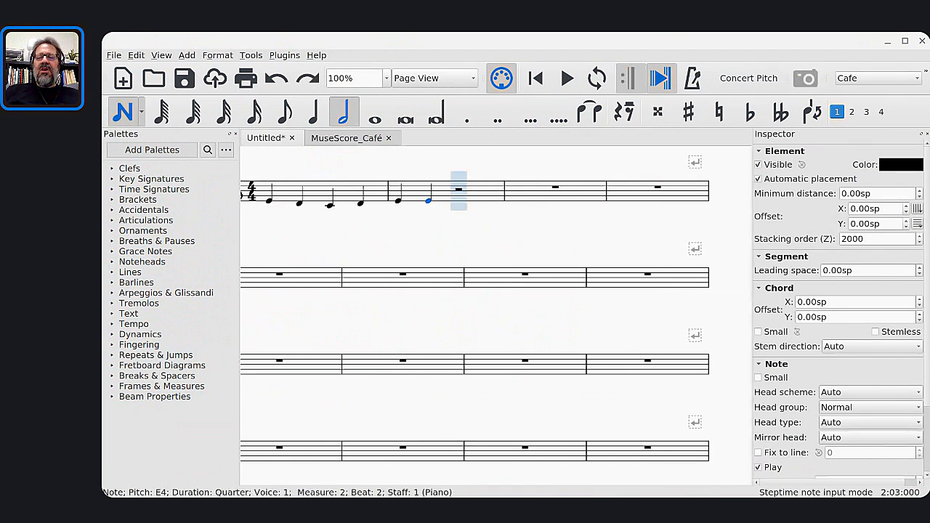
key("Escape")
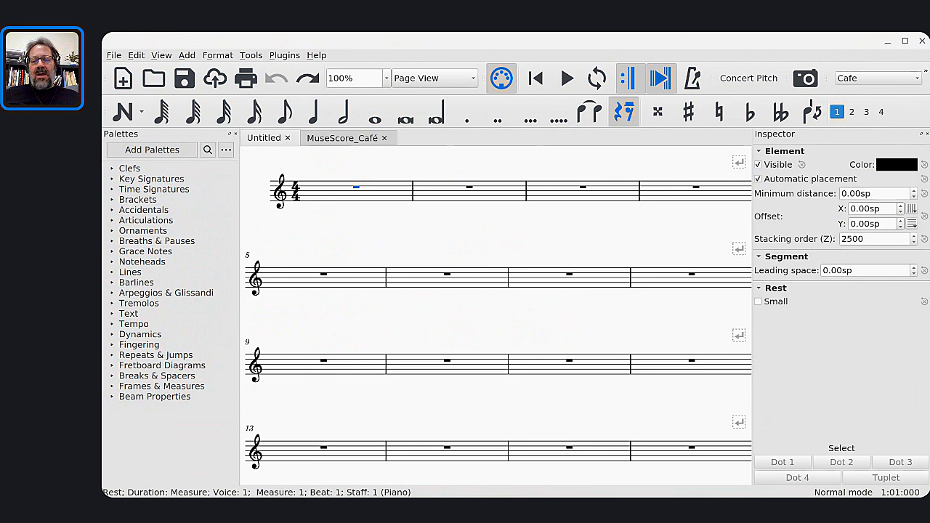
Step: Start note input at the first measure, and switch to the terminal to run the demo command
scroll(349, 274, "down", 2)
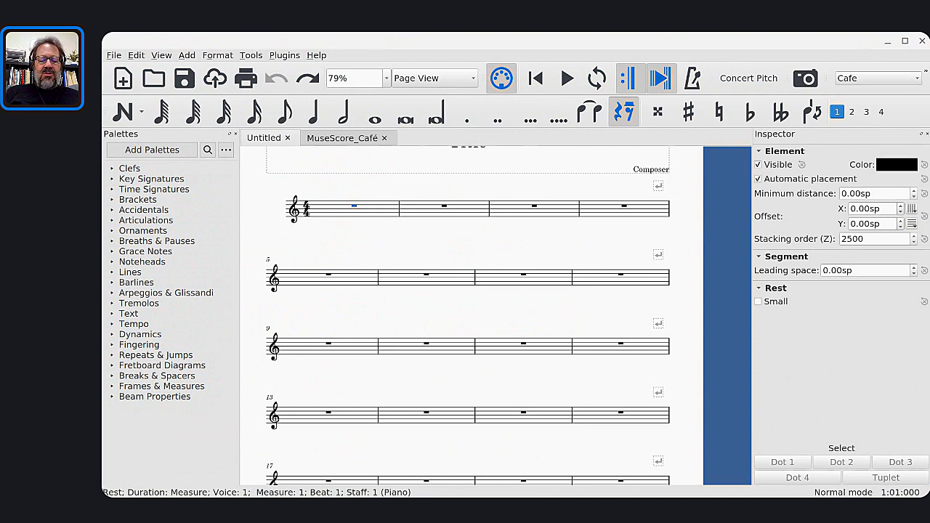
key("n")
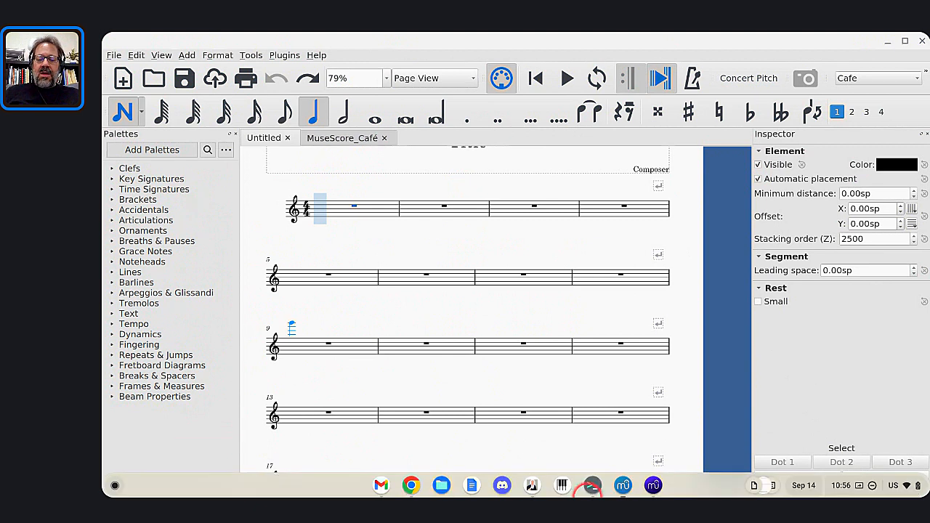
left_click(592, 486)
type("demo")
key("Return")
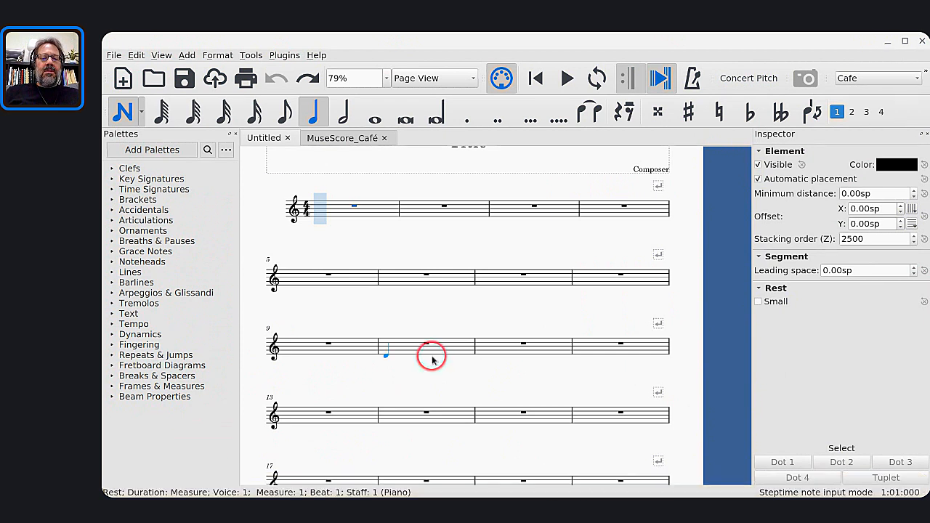
Step: Enter whole notes C4, D4, E4, F4 and G4 in measures 1 to 5, lowering the first note an octave
scroll(432, 359, "up", 3, "ctrl")
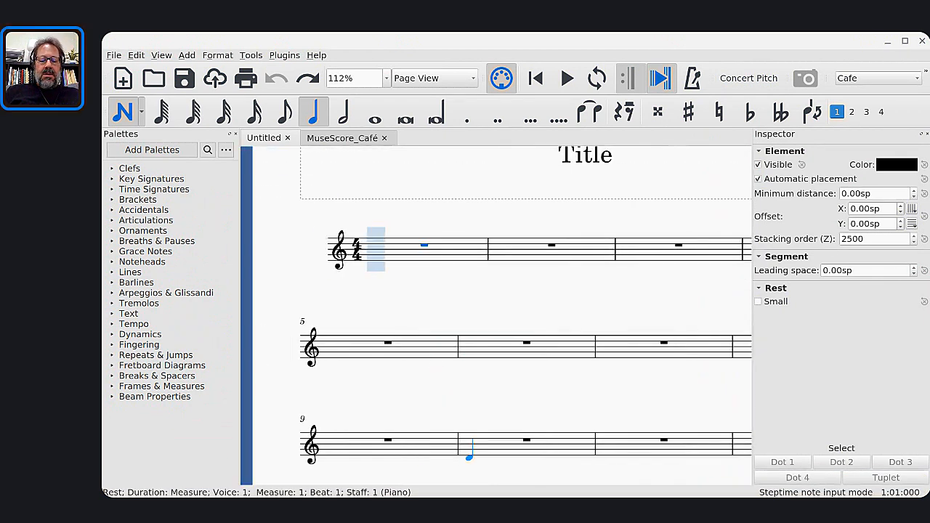
key("7")
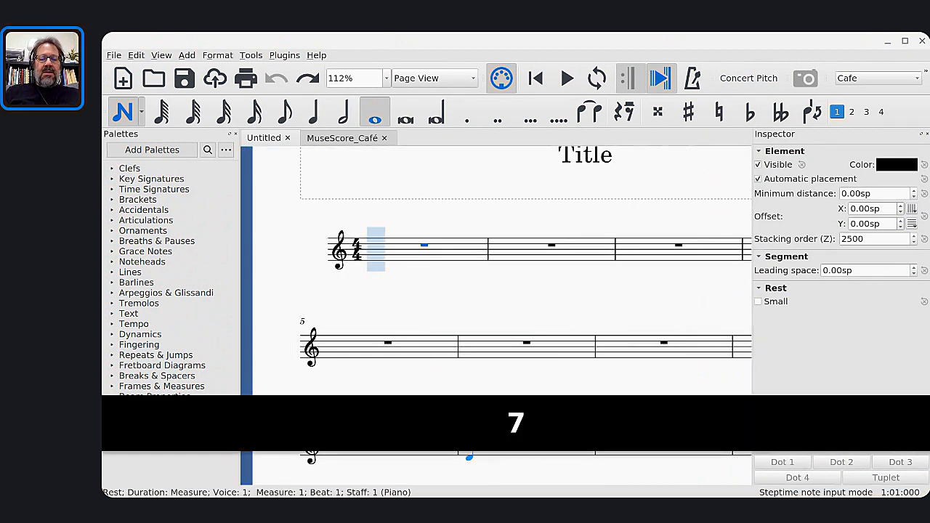
key("c")
key("ctrl+Down")
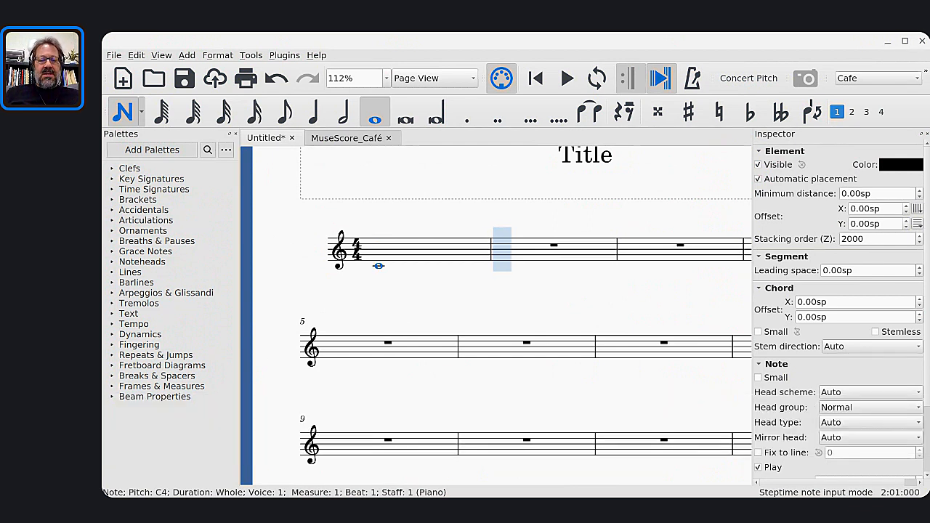
key("d")
key("e")
key("f")
key("g")
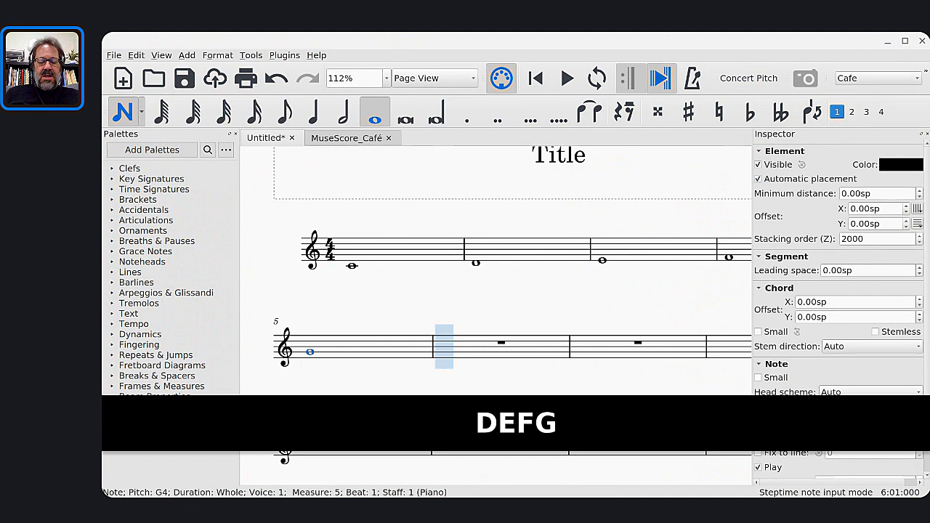
Step: Continue the scale with whole notes A4, B4 and C5 in measures 6 to 8, undoing the mistaken B4, and leave note input
key("b")
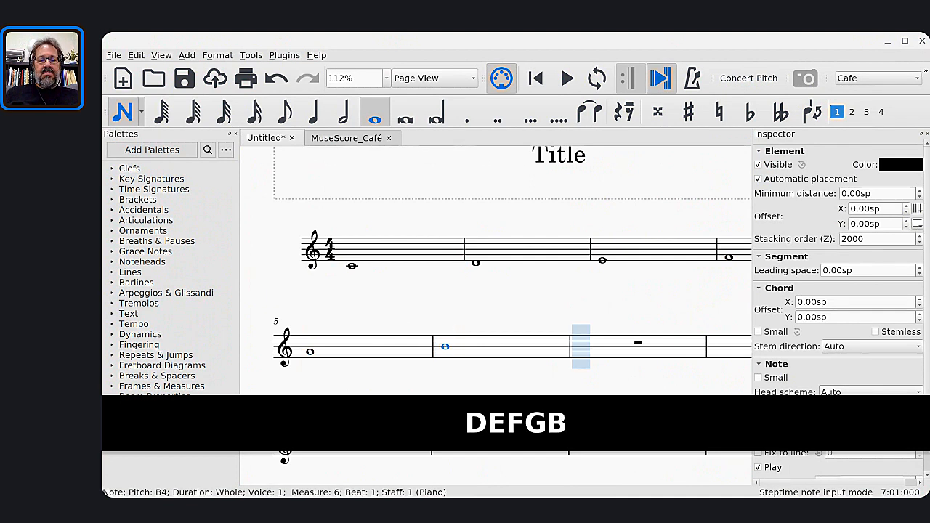
key("ctrl+z")
key("a")
key("b")
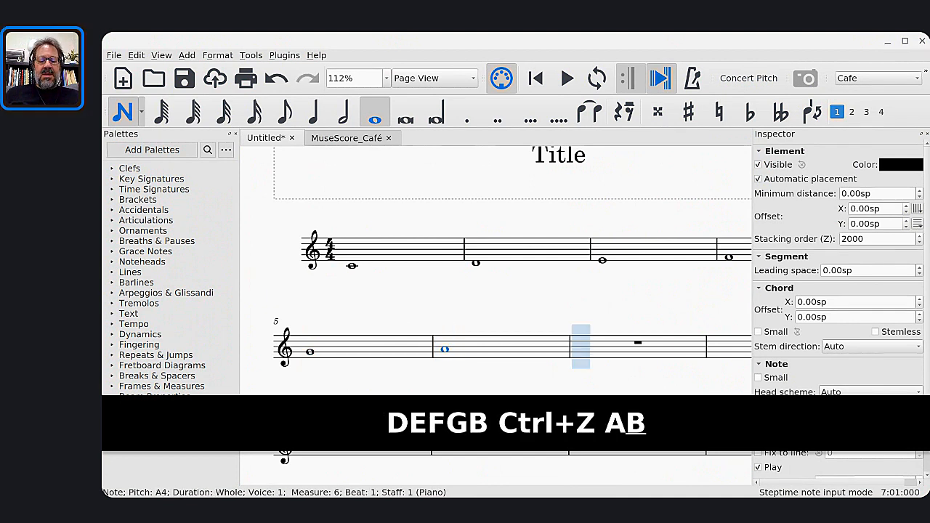
key("c")
key("Escape")
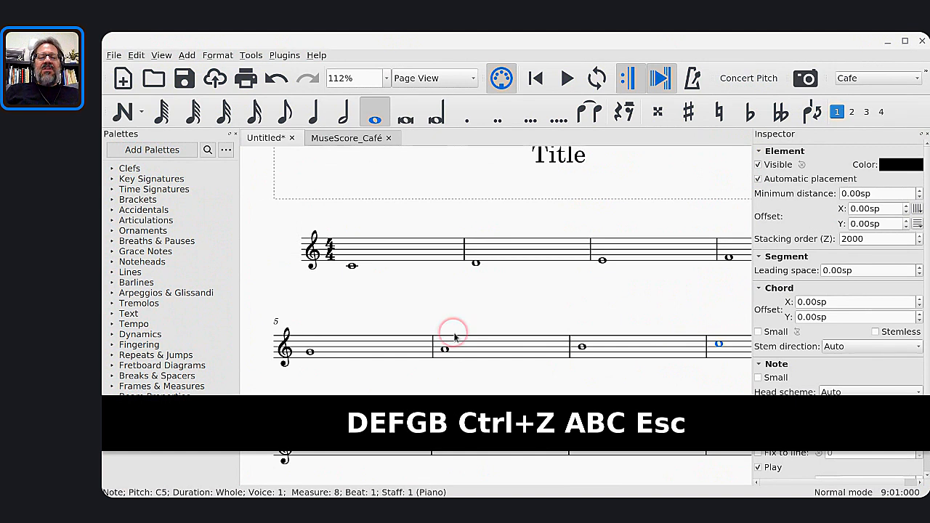
Step: Create a new score from the general Treble Clef template, leaving all score information blank
scroll(452, 327, "down", 3)
scroll(453, 326, "down", 1)
scroll(452, 327, "down", 1)
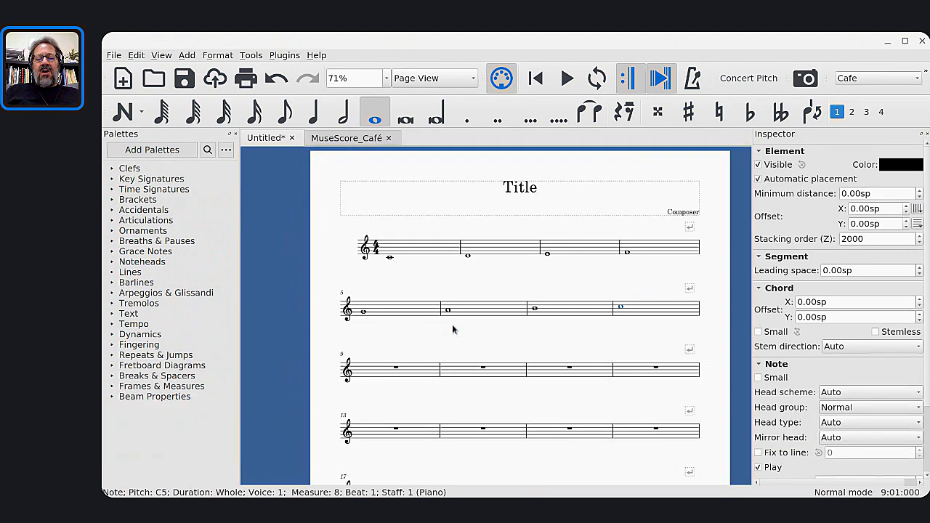
scroll(453, 327, "up", 1)
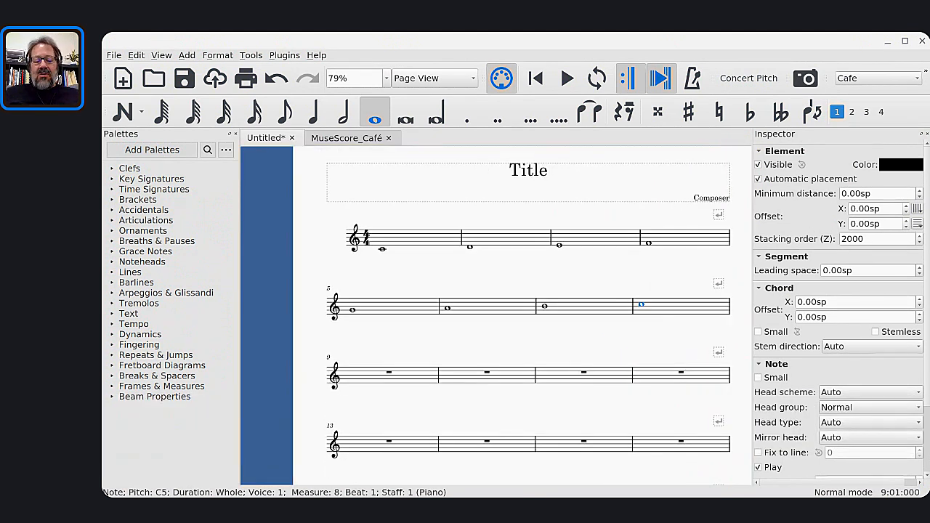
key("ctrl+n")
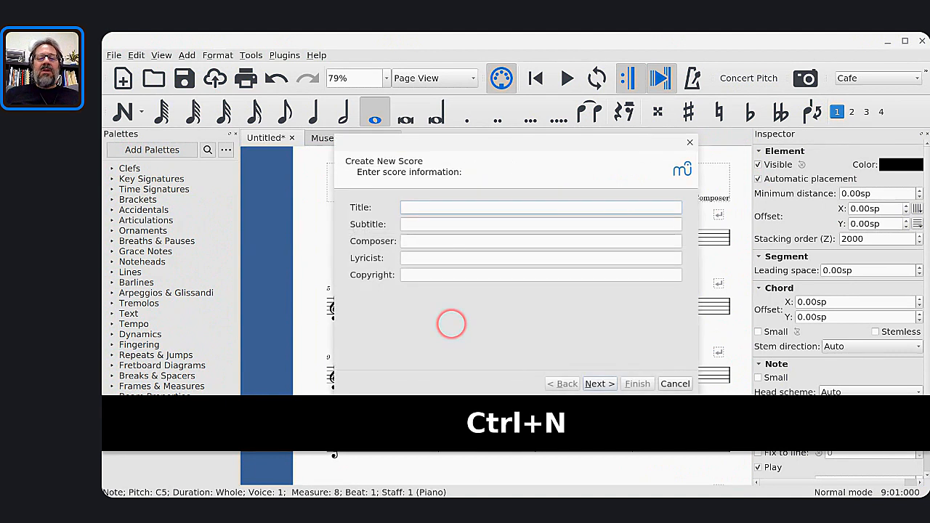
left_click(598, 385)
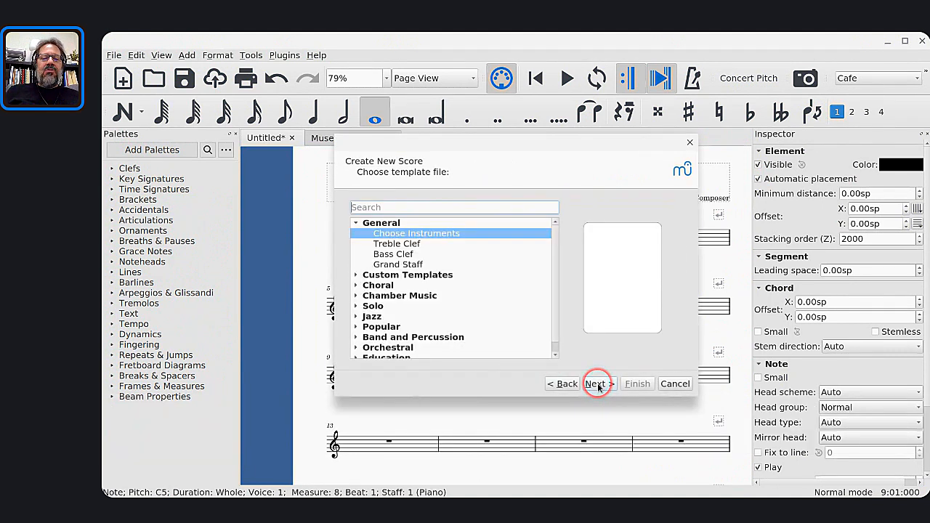
left_click(392, 245)
left_click(641, 386)
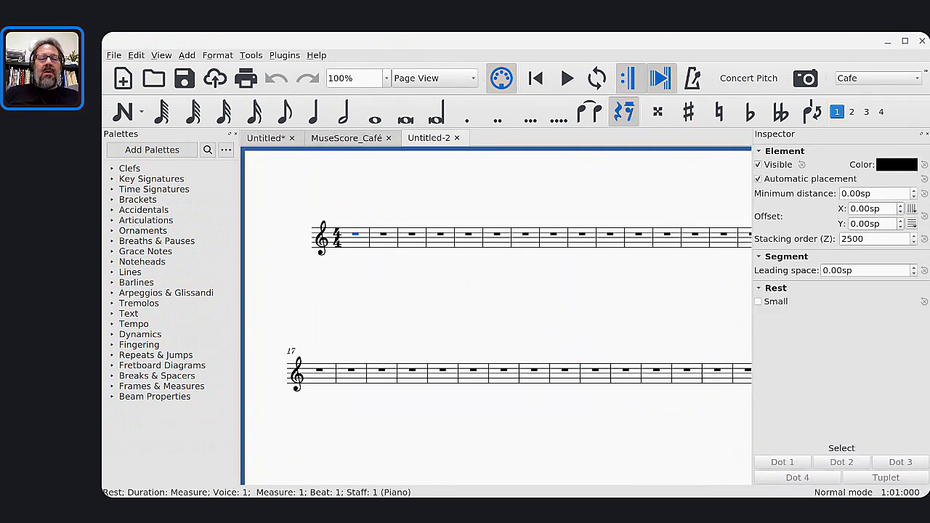
Step: Start note input at measure 1 and enter a whole note C, lowered an octave to C4
left_click(355, 234)
key("n")
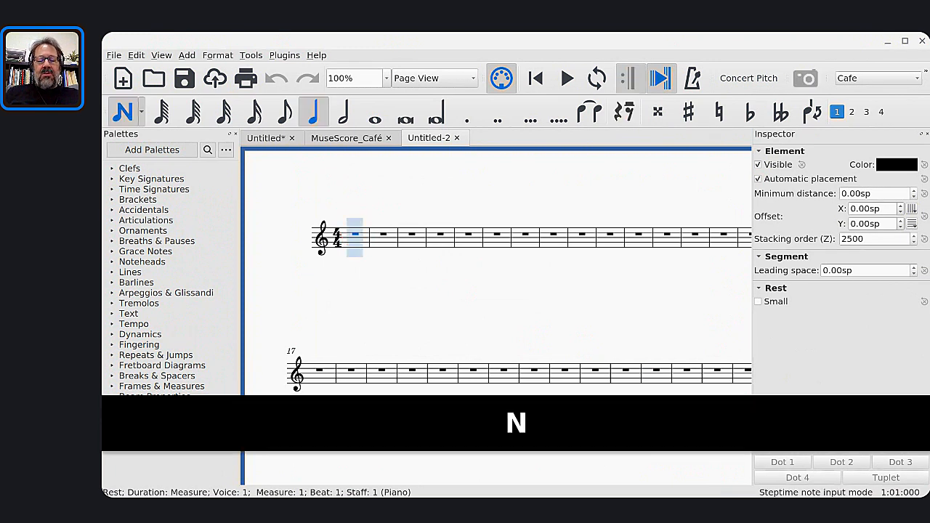
key("7")
key("c")
key("ctrl+Down")
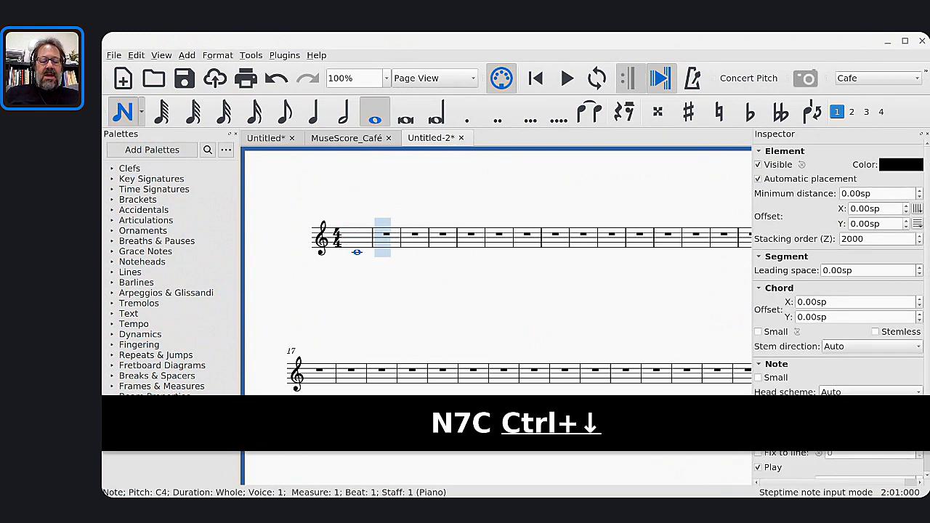
Step: Continue the scale with whole notes D4, E4, F4, G4, A4, B4 and C5 in measures 2 to 8, and leave note input
key("d")
key("e")
key("f")
key("g")
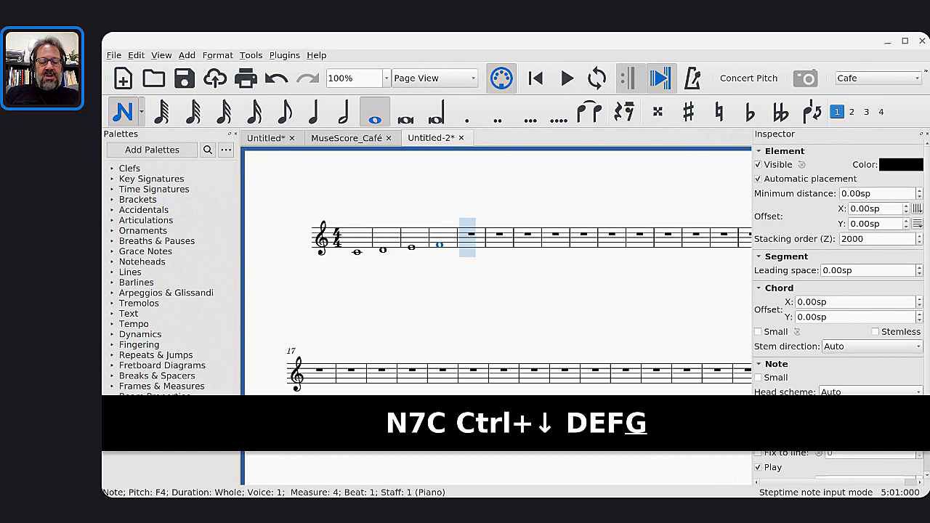
key("a")
key("b")
key("c")
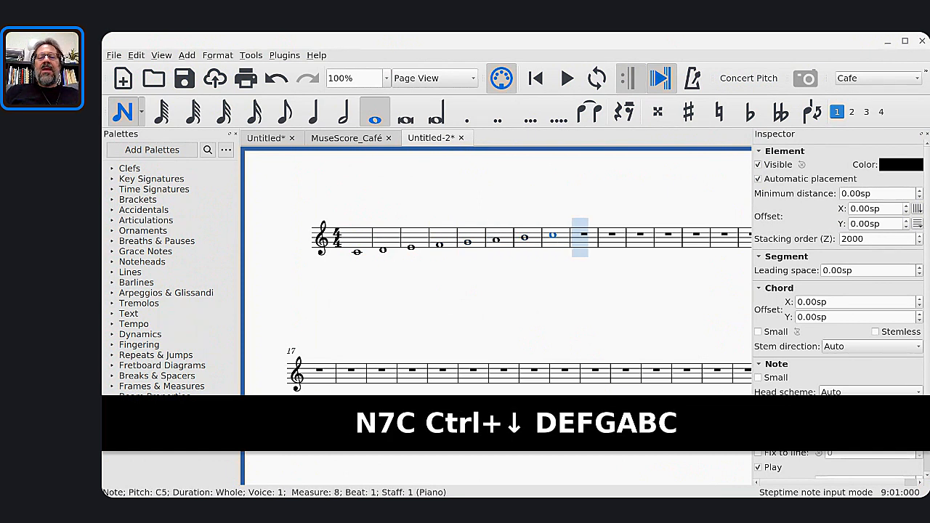
key("Escape")
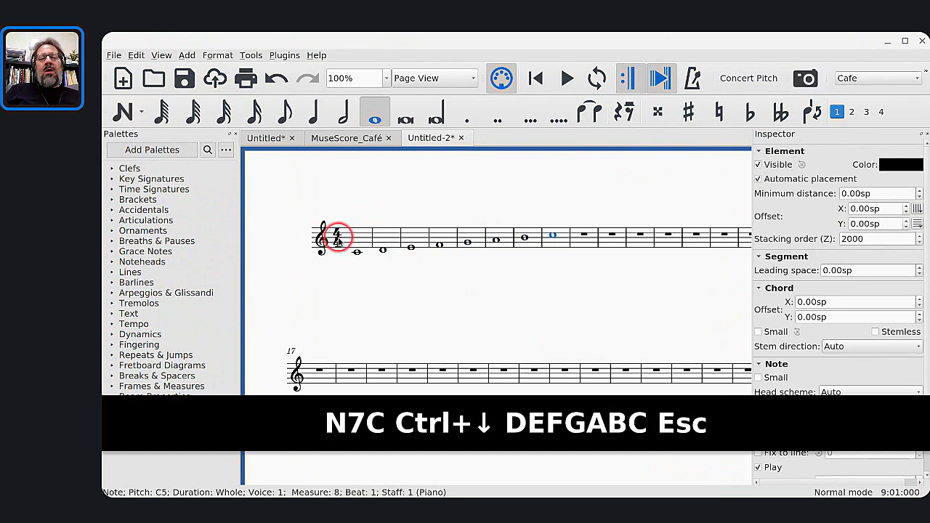
Step: Add a system break after measure 8, the one with the last whole note
left_click(553, 247)
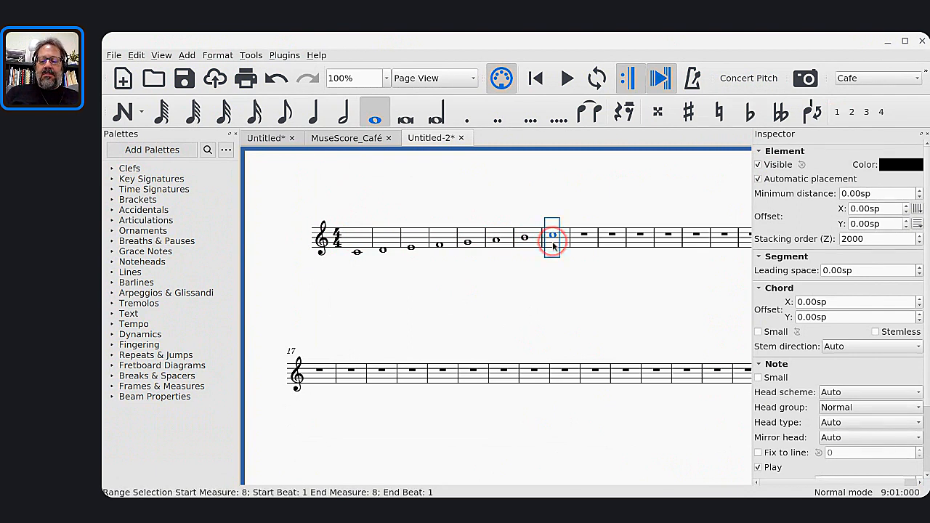
key("Return")
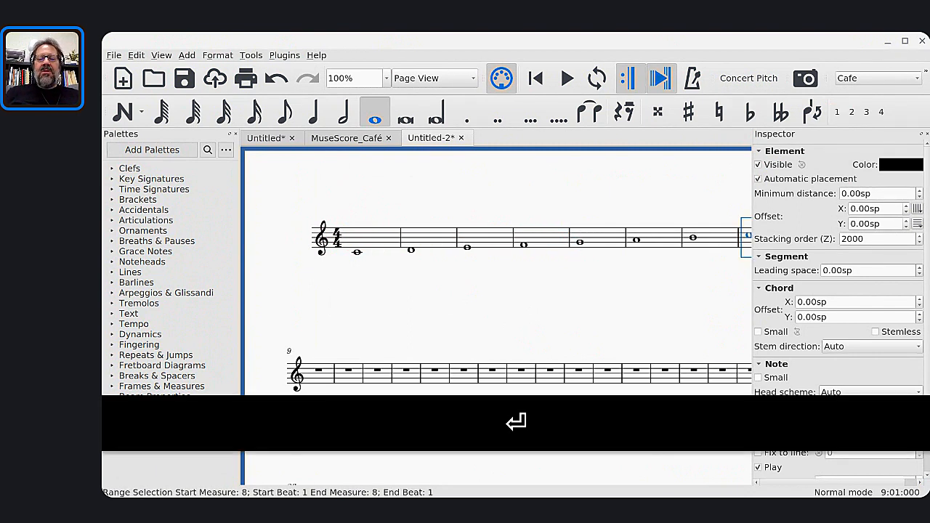
scroll(465, 269, "down", 1)
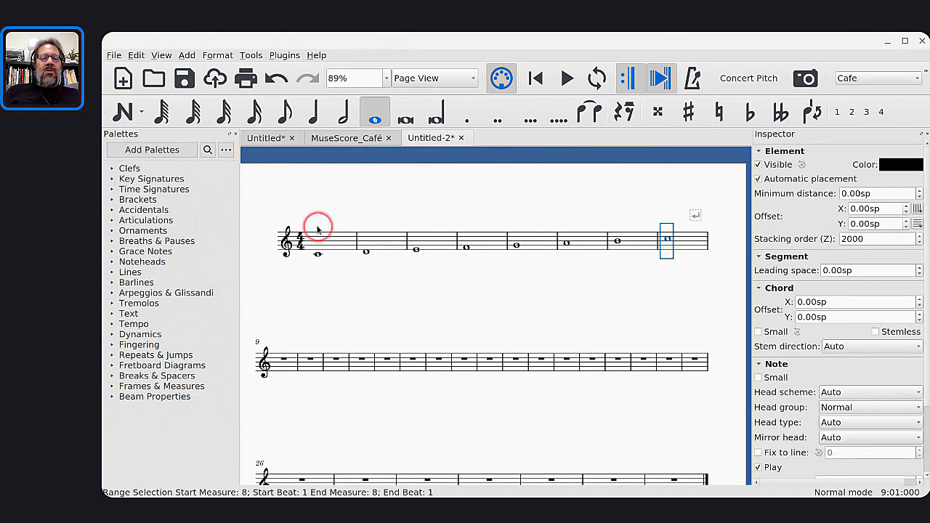
Step: Join measures 1 to 8 into a single measure and clear the selection
left_click(340, 240)
left_click(702, 247, "shift")
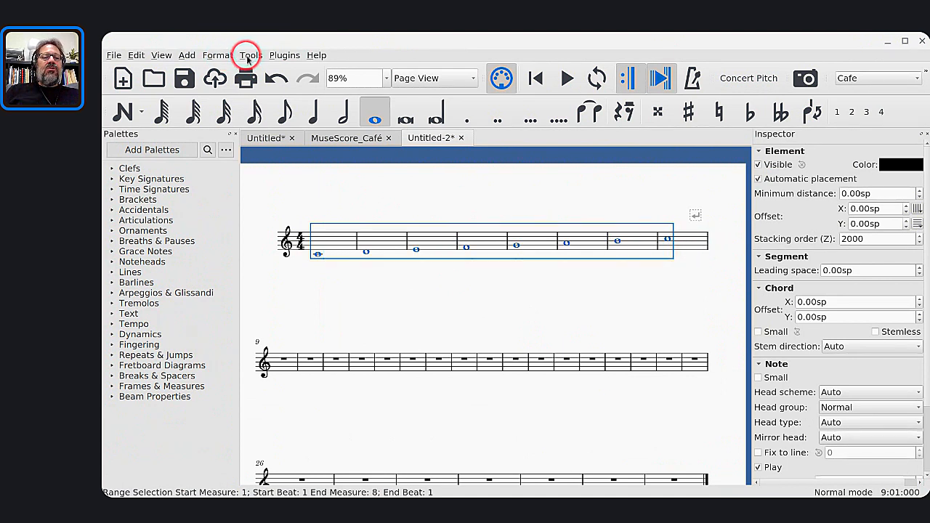
left_click(249, 57)
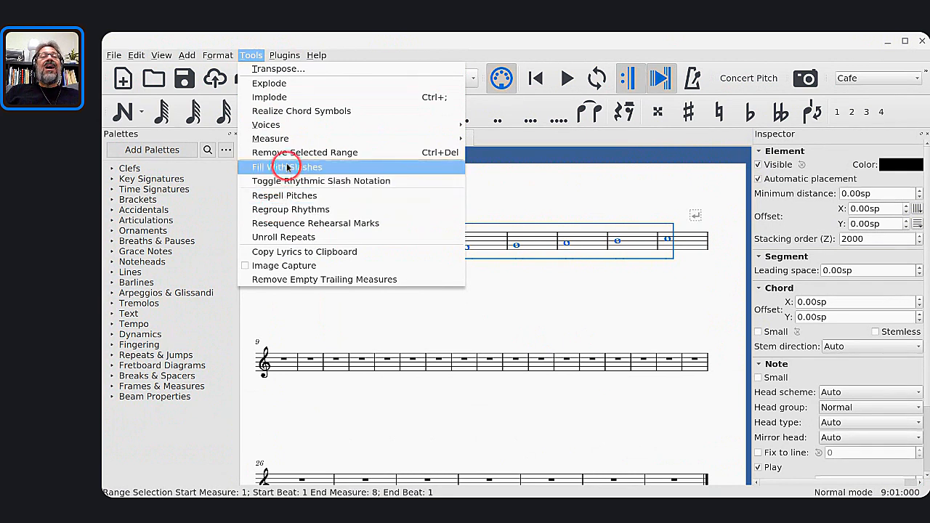
mouse_move(285, 142)
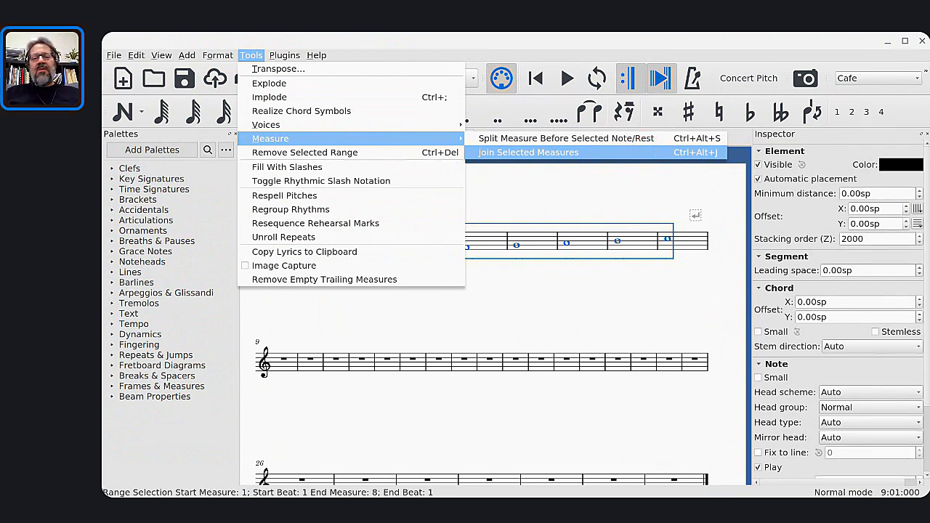
left_click(639, 152)
left_click(401, 183)
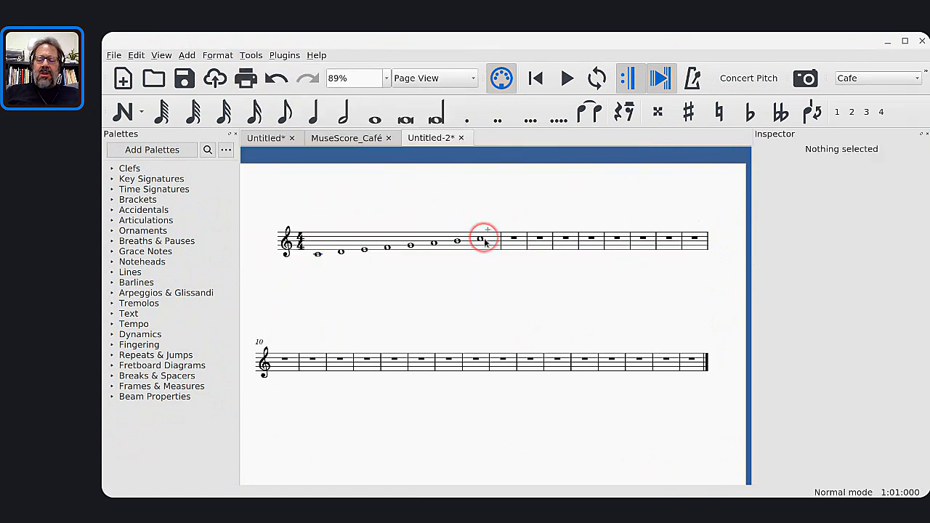
Step: Dock the MuseScore 3 window to the left half of the desktop and bring the Community chat window to the front
key("ctrl+bracketleft")
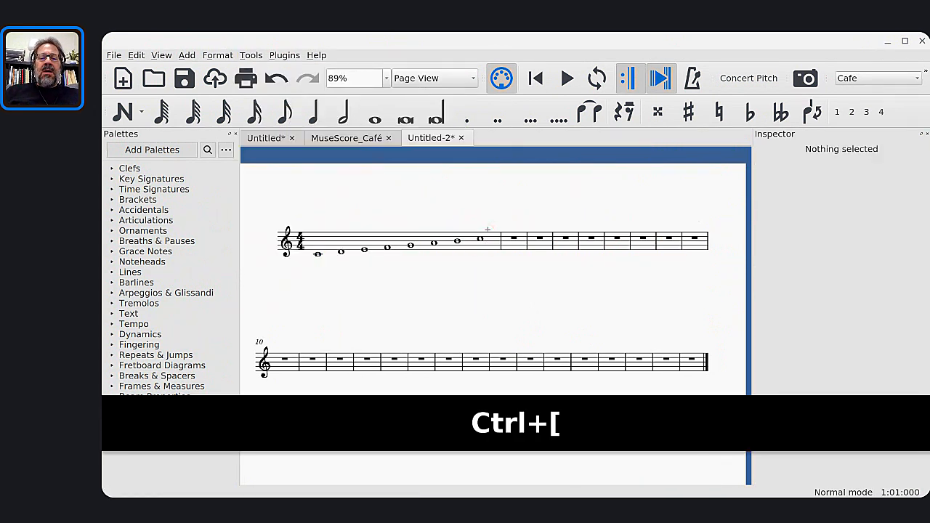
key("Escape")
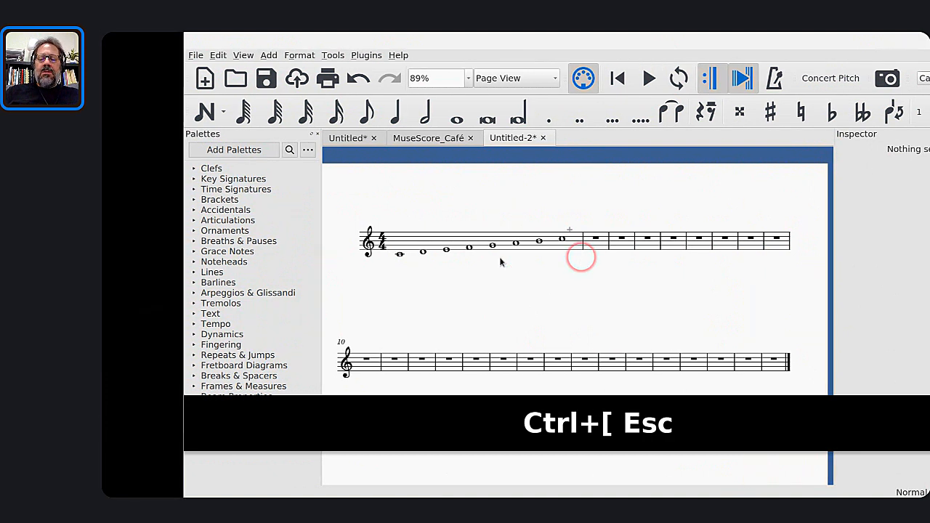
key("super+Left")
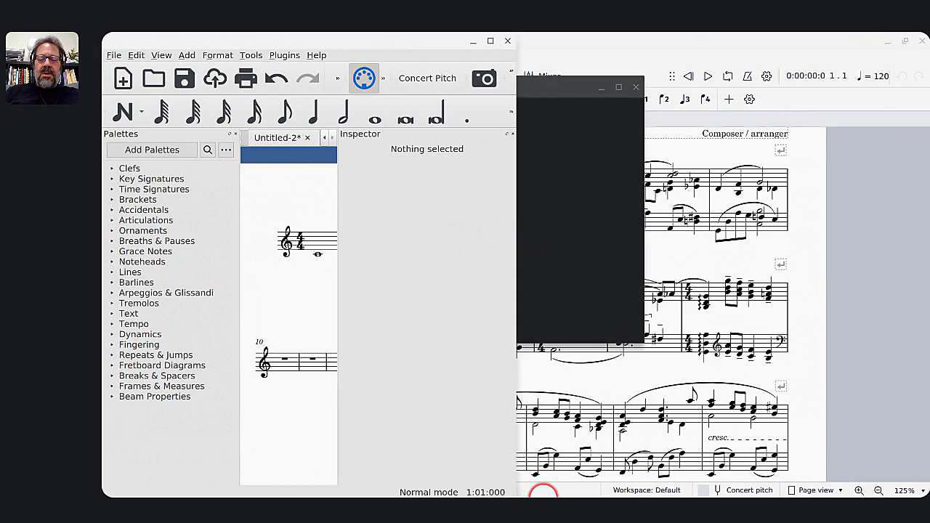
key("alt+Tab")
key("alt+Tab")
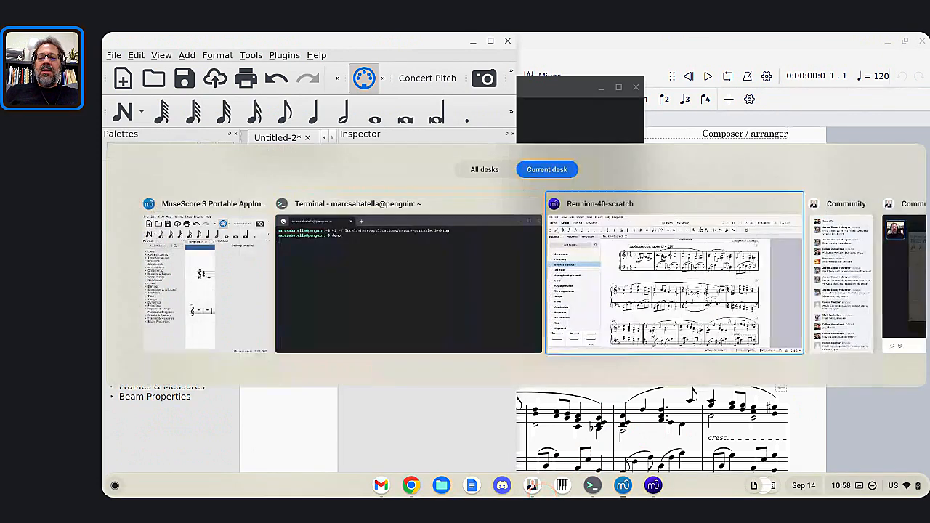
key("alt+Tab")
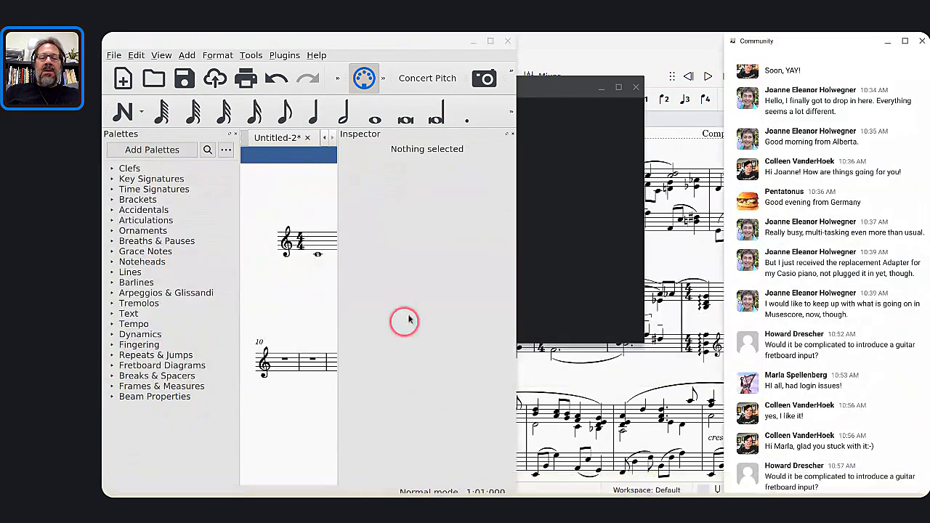
Step: Widen the MuseScore 3 window until it meets the edge of the Community chat, and return to the score
mouse_move(517, 303)
left_click_drag(517, 303, 725, 310)
left_click(356, 231)
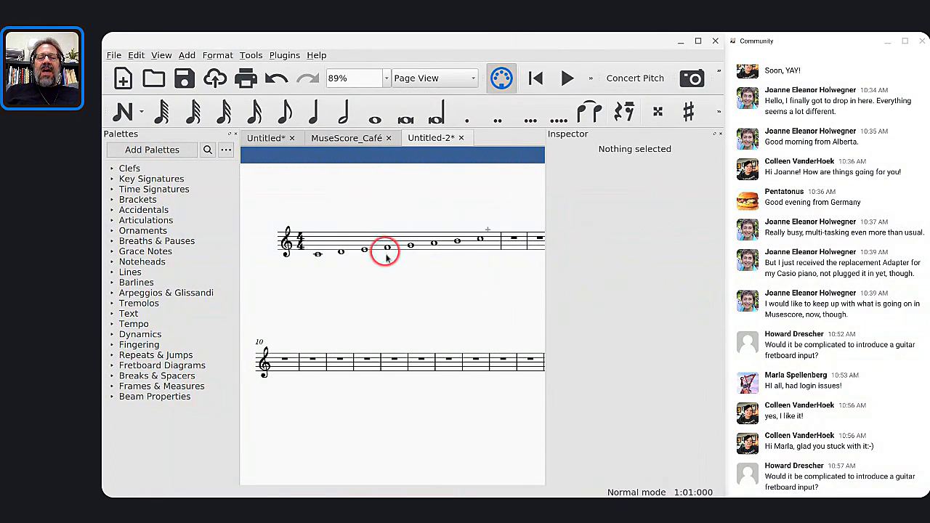
Step: Close the Inspector and Palettes panels and set the score's zoom to Page Width
left_click(720, 135)
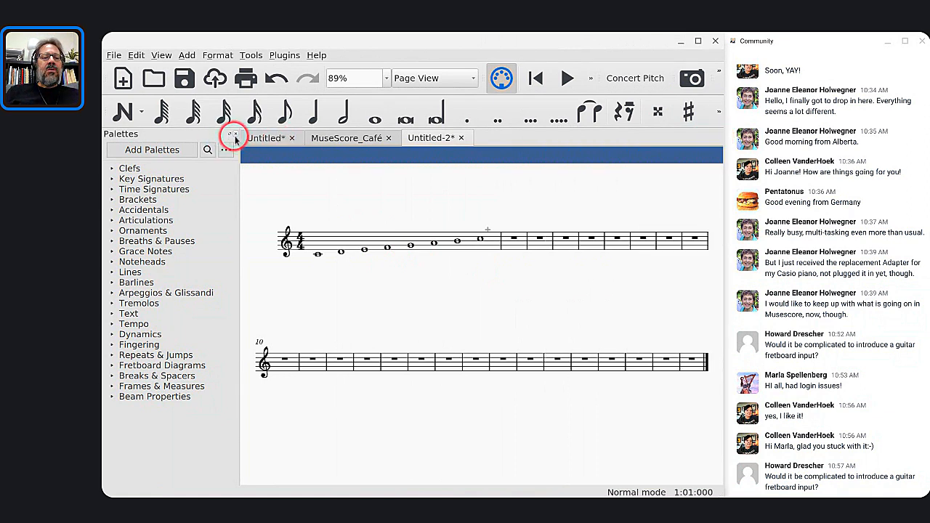
left_click(232, 135)
key("ctrl+backslash")
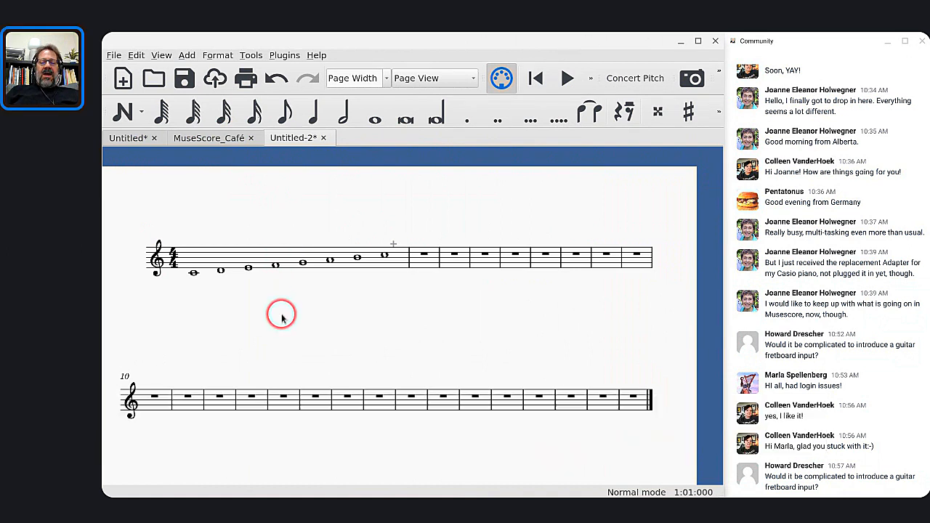
left_click_drag(281, 312, 309, 273)
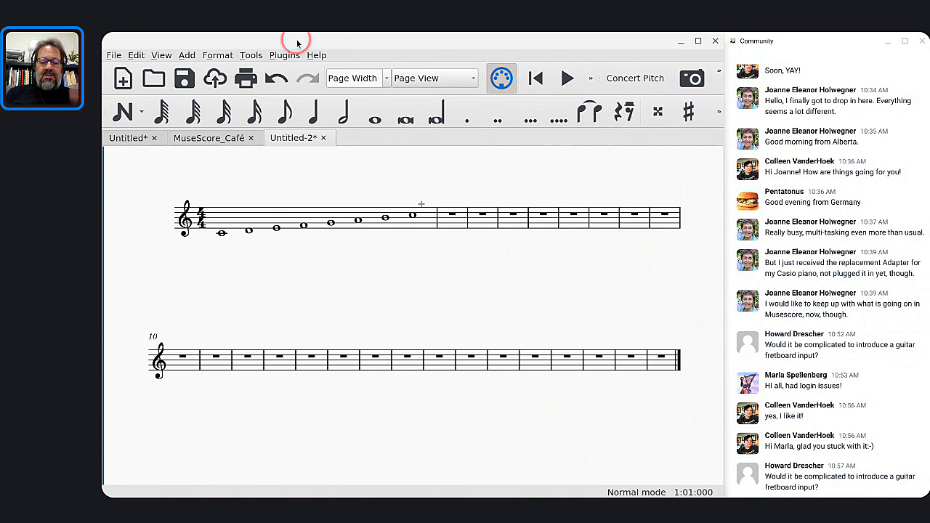
Step: Reopen the Palettes, expand Fretboard Diagrams, and apply the C7 fretboard diagram to measure 11
key("F9")
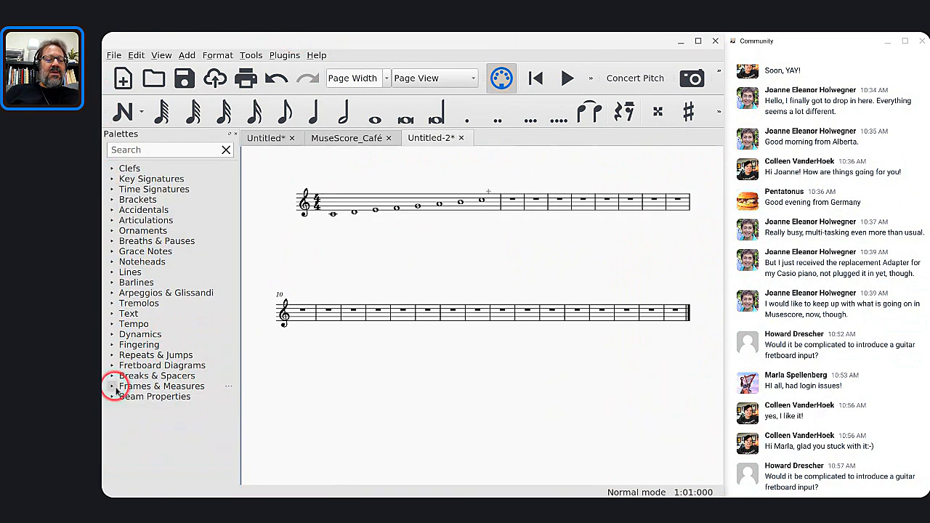
left_click(115, 364)
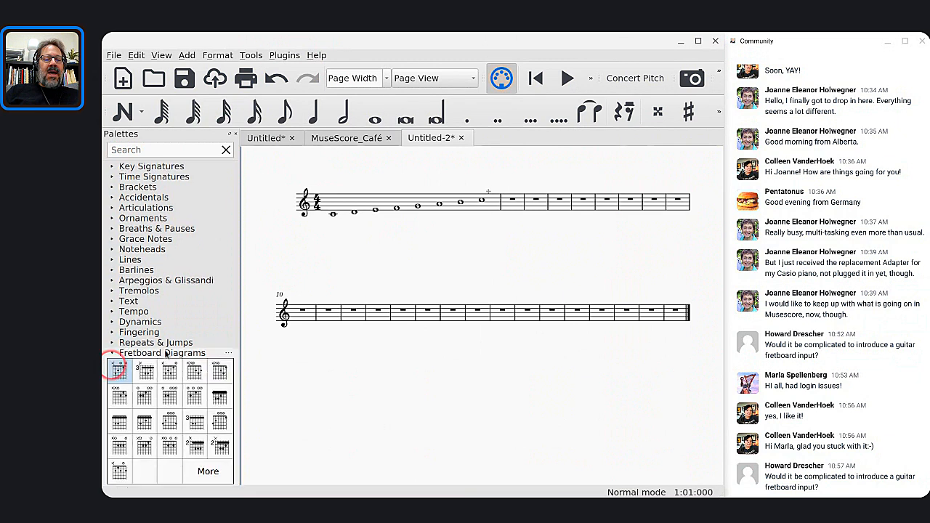
left_click(332, 311)
double_click(170, 371)
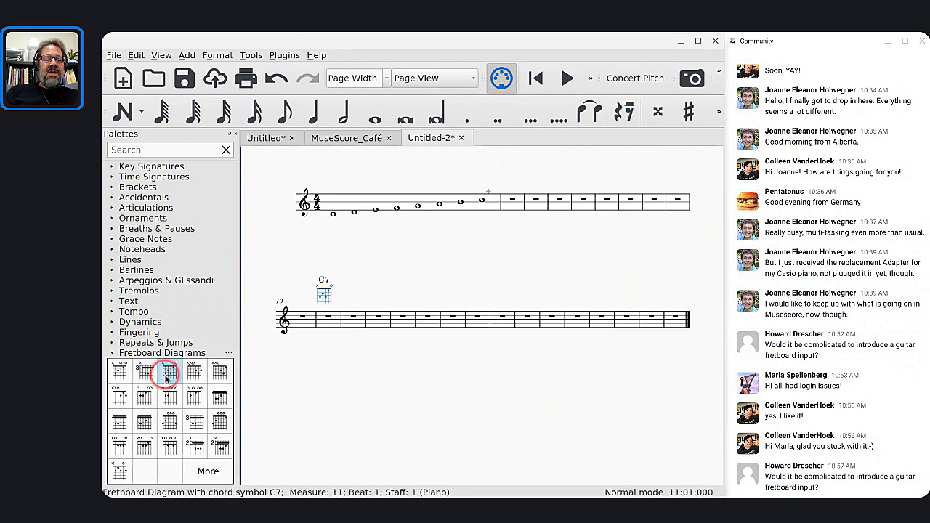
Step: Show the Inspector settings for the C7 fretboard diagram and enlarge the score view to 82%
left_click(323, 296)
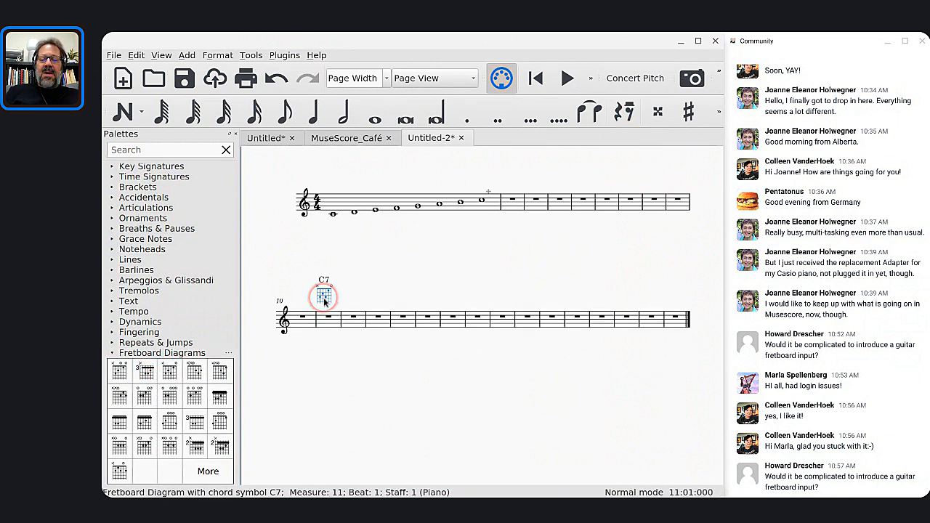
key("F8")
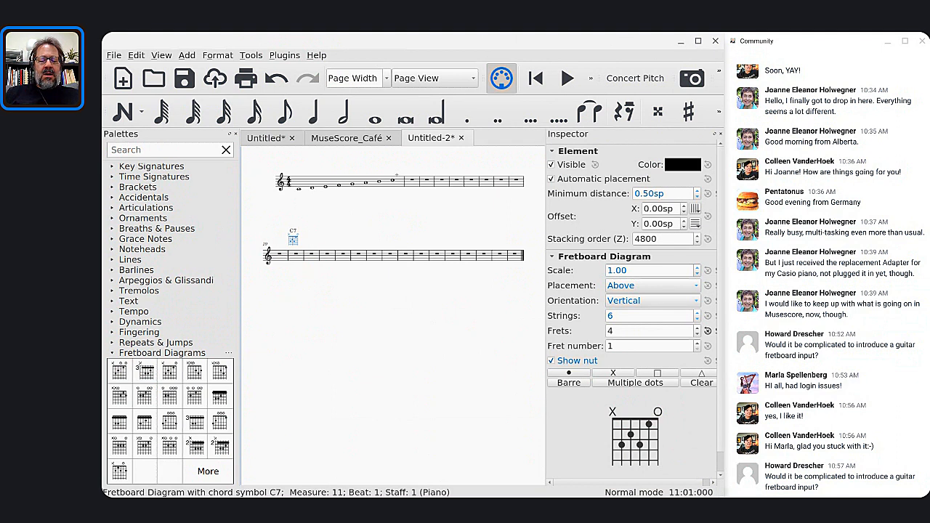
scroll(292, 255, "up", 4)
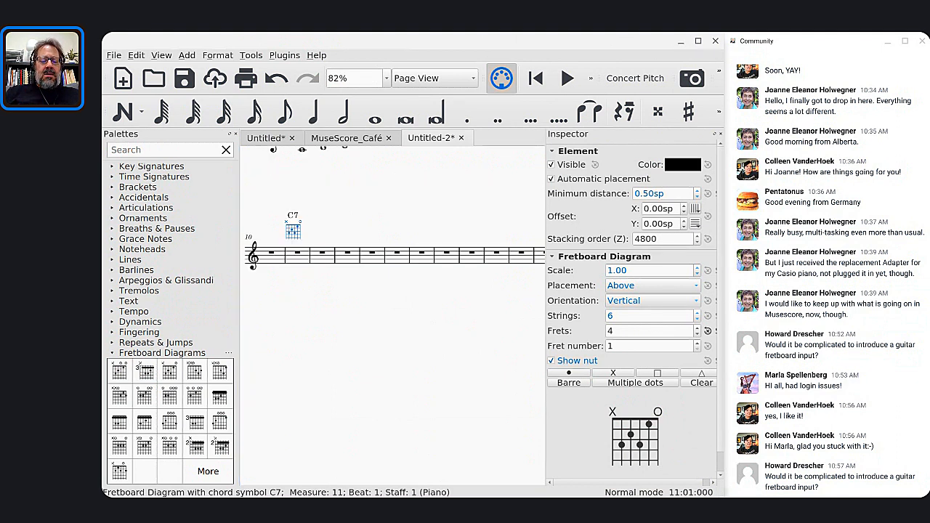
Step: Create a new score from the Solo Guitar + Tablature template, leaving the score information blank
key("ctrl+n")
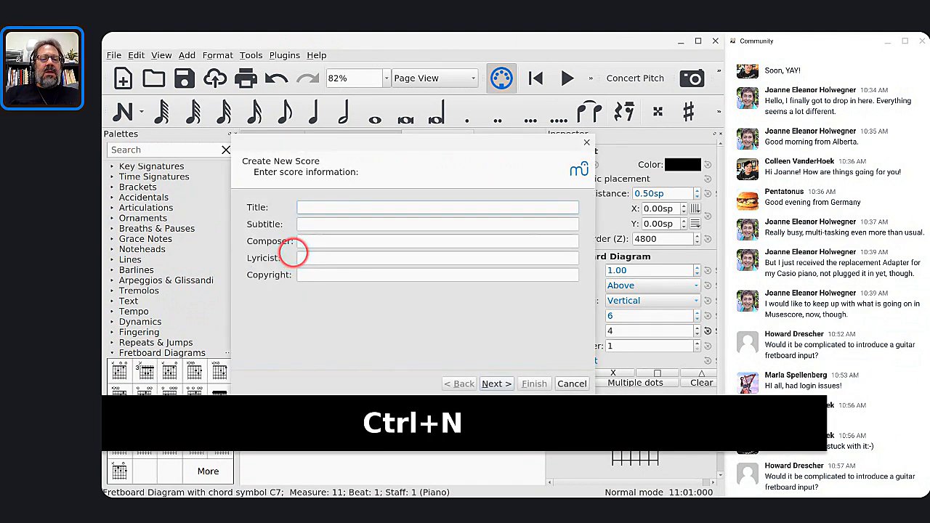
key("Return")
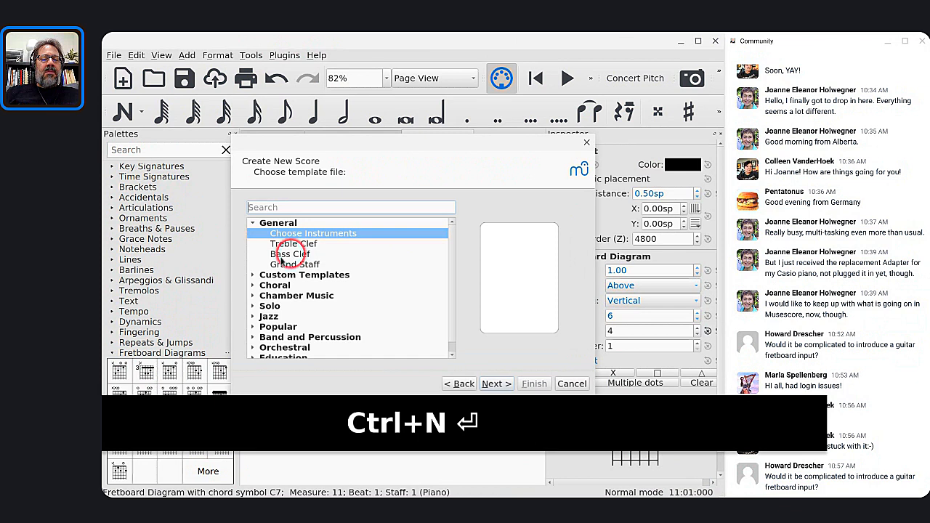
left_click(253, 307)
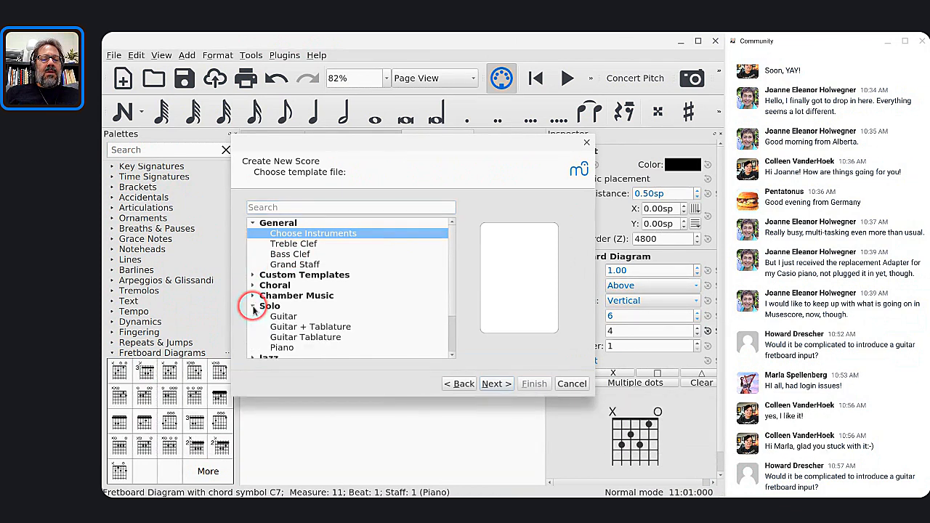
left_click(286, 327)
left_click(535, 383)
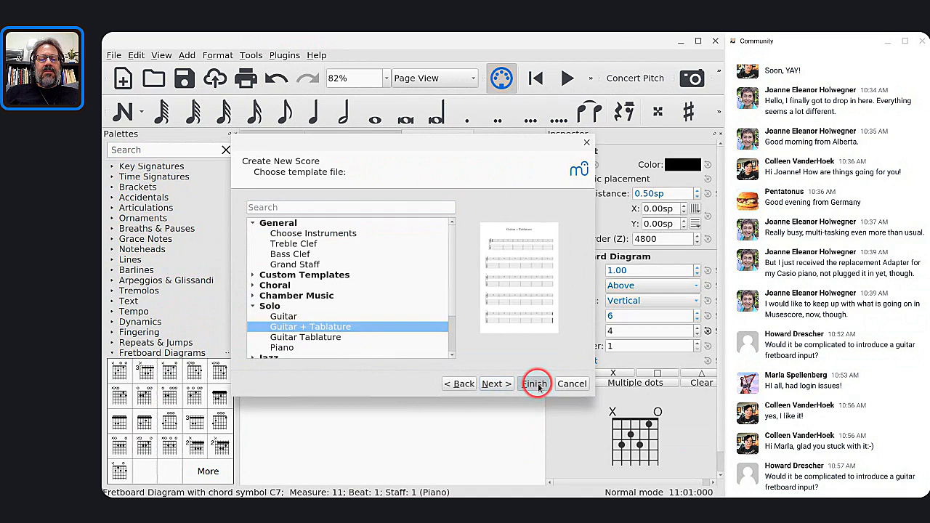
Step: Enter quarter notes in measure 2 of the tablature staff: frets 3 and 5 on string 2, and fret 2 on string 1
left_click(376, 325)
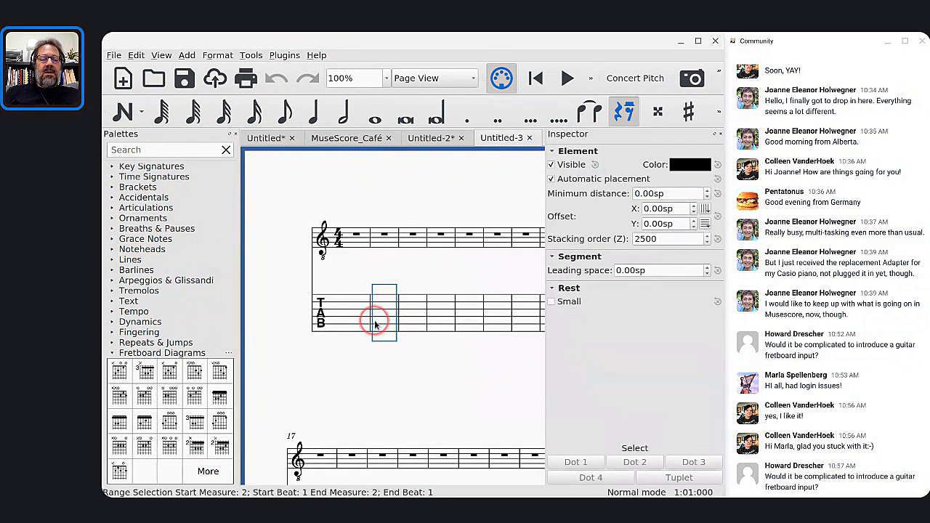
key("n")
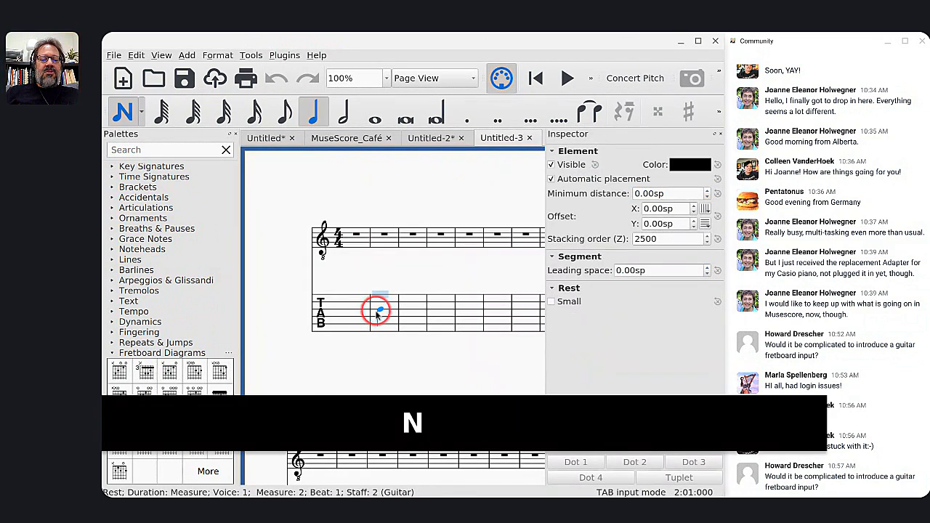
key("Down")
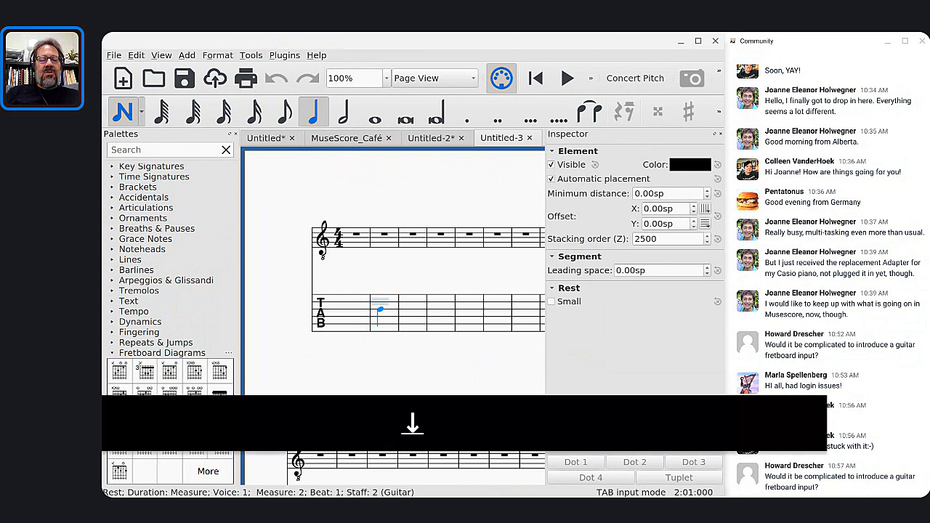
key("3")
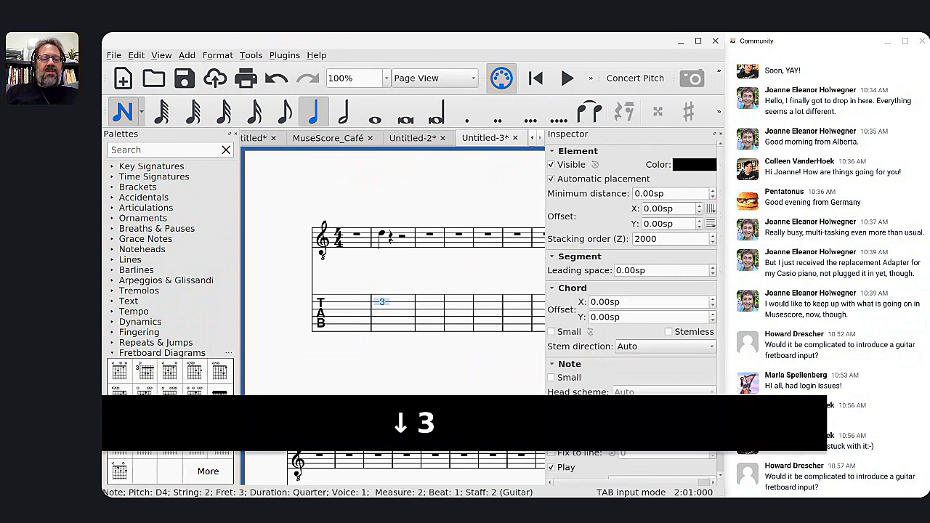
key("Right")
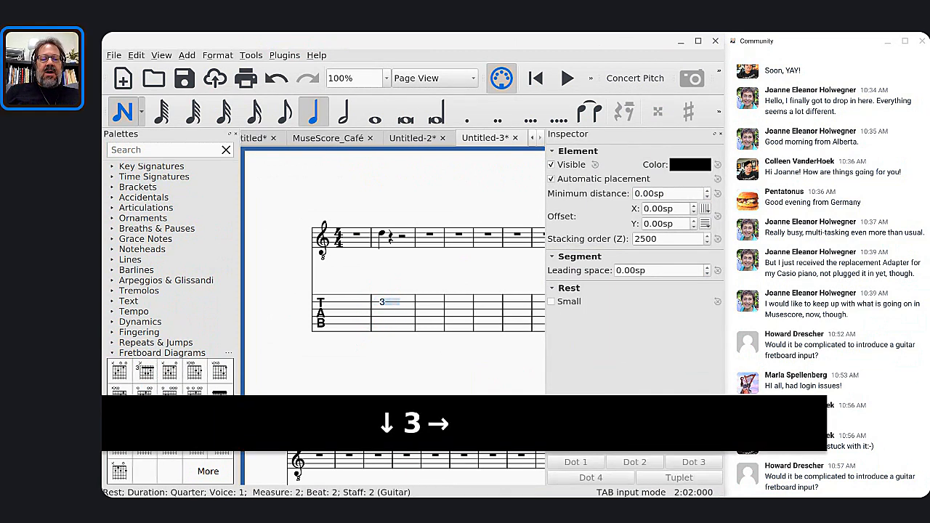
key("5")
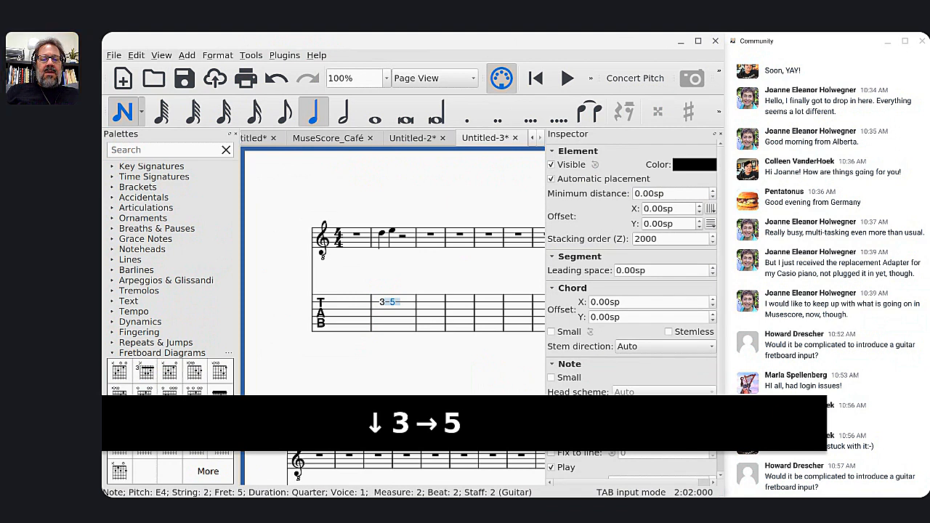
key("Up")
key("Right")
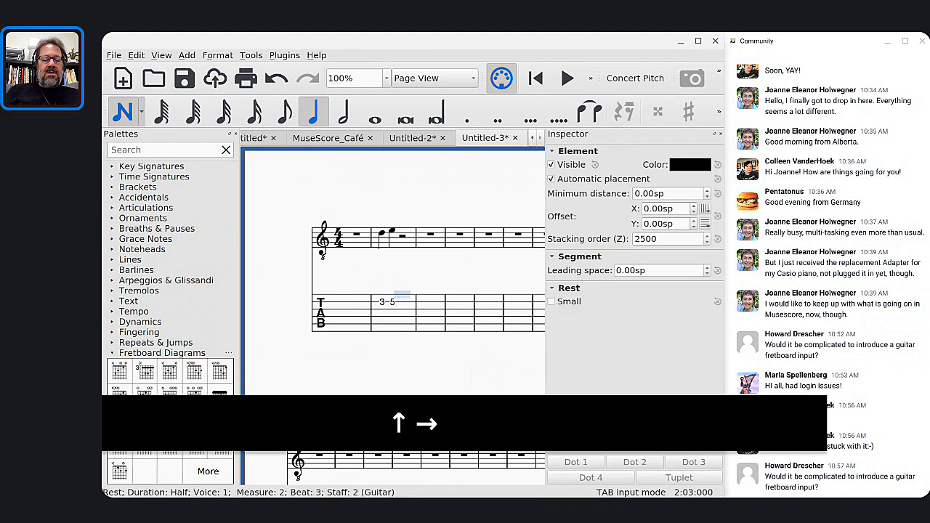
key("2")
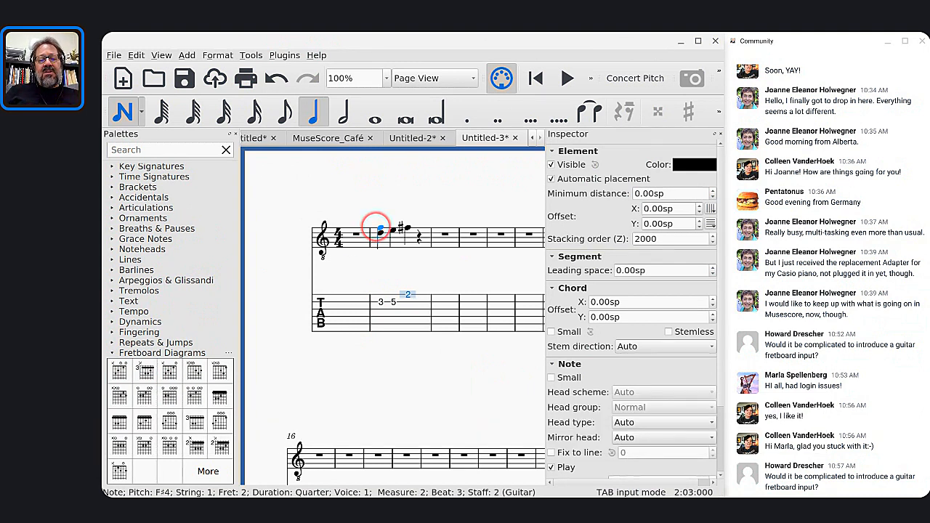
key("Escape")
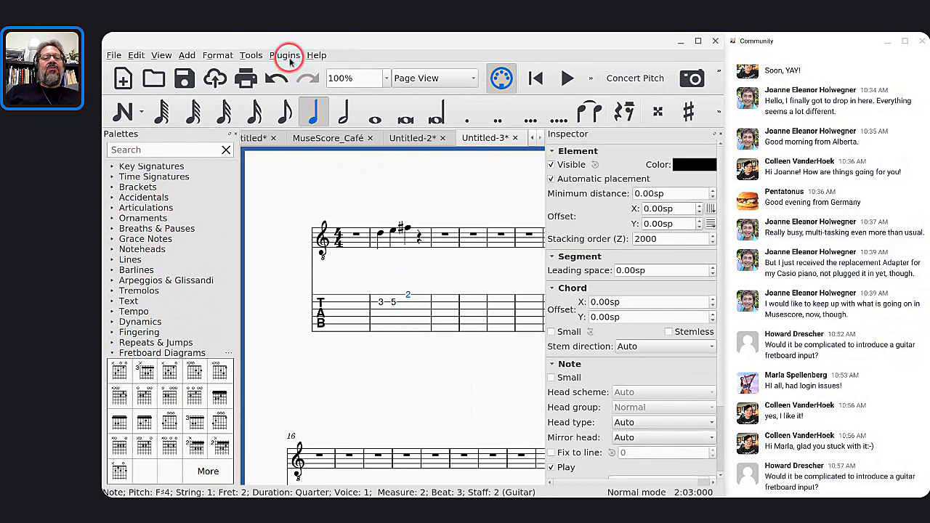
Step: Open the Fretboard plugin and reduce its panel's height so the tablature staff shows above it
left_click(284, 55)
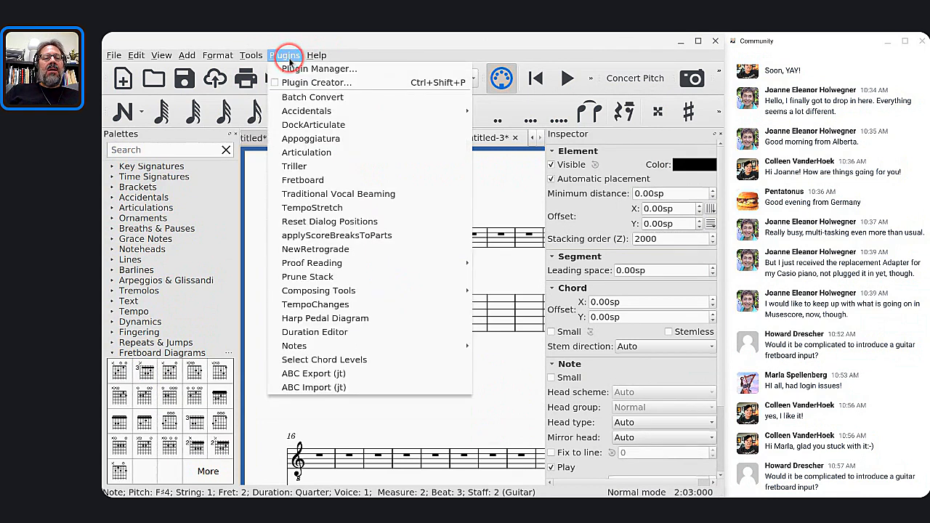
left_click(302, 180)
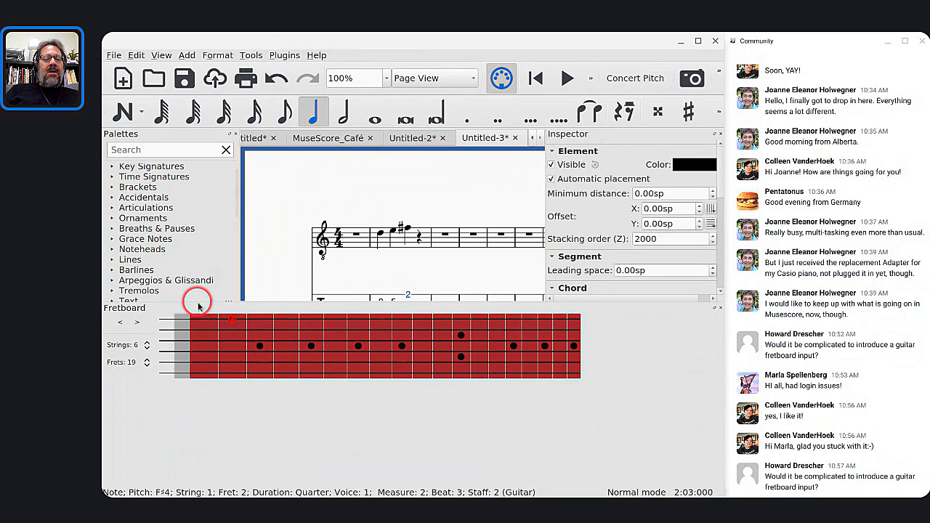
left_click_drag(198, 301, 206, 361)
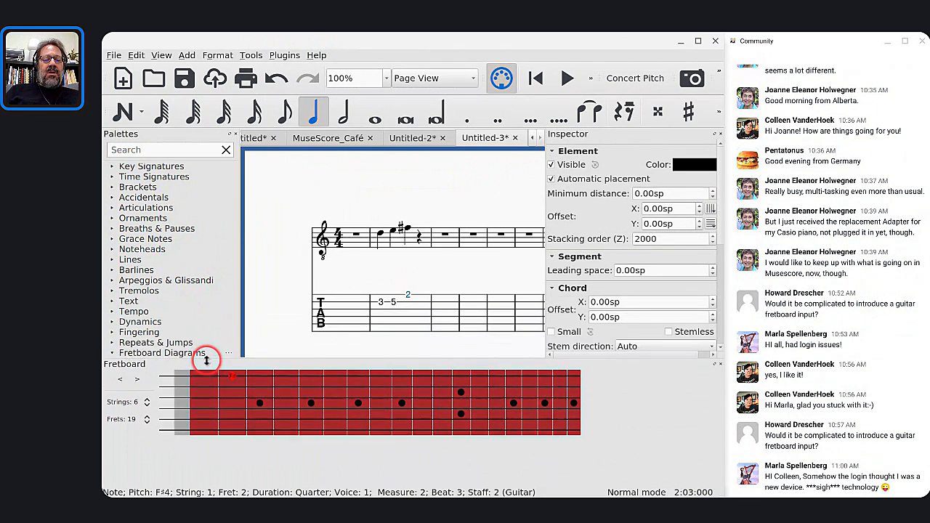
Step: Using the fretboard, add frets 5 (string 2) and 4 (string 4) on beat 4, and frets 3 (string 2) and 6 (string 4) in measure 3
key("n")
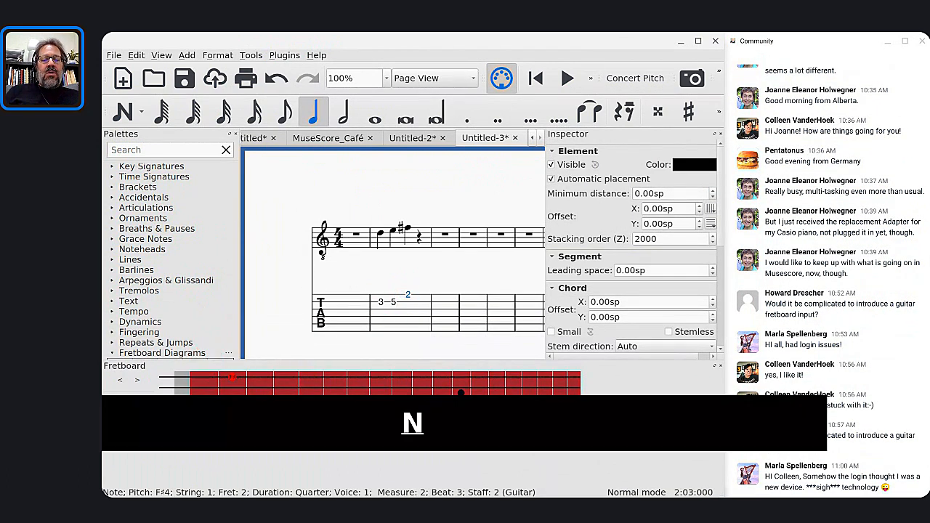
key("Right")
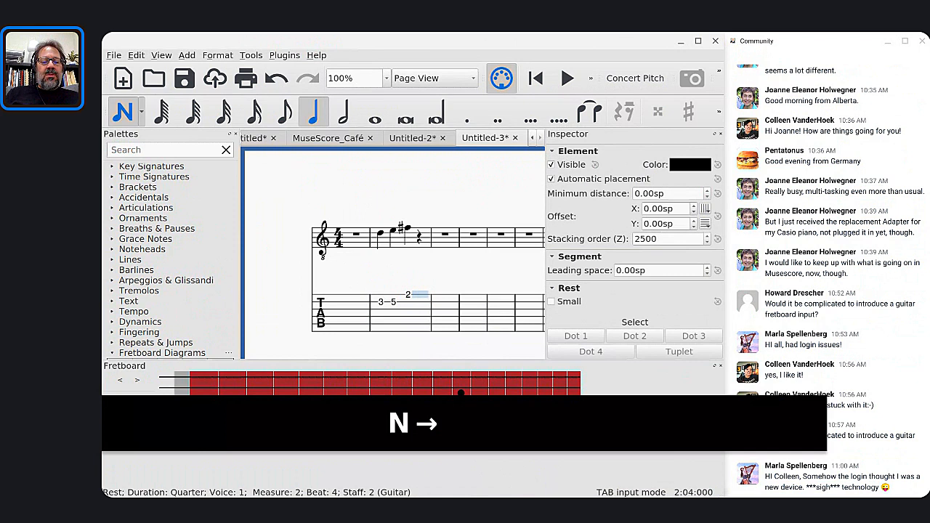
left_click(309, 391)
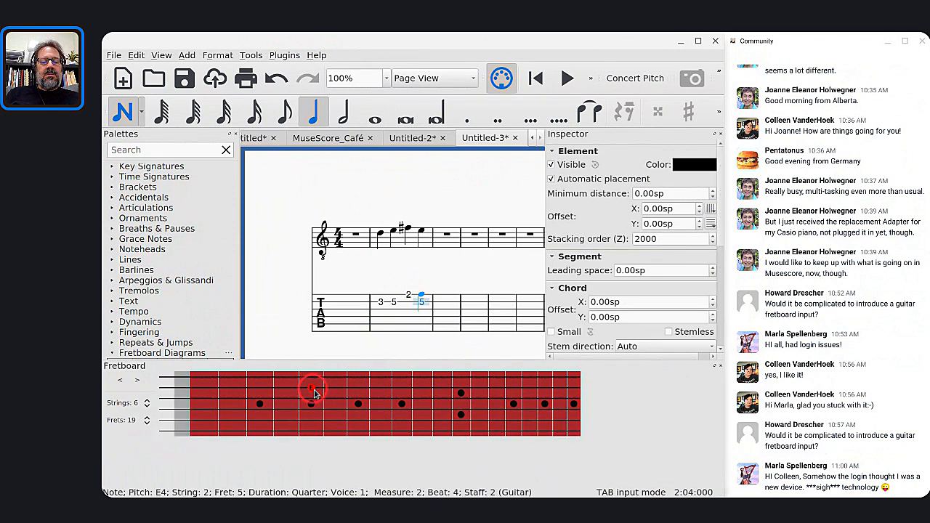
left_click(283, 412)
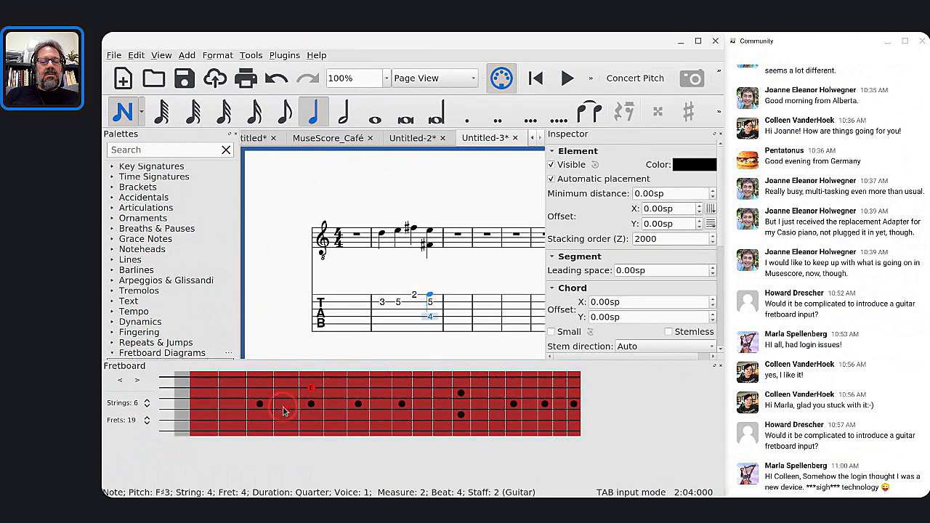
key("Right")
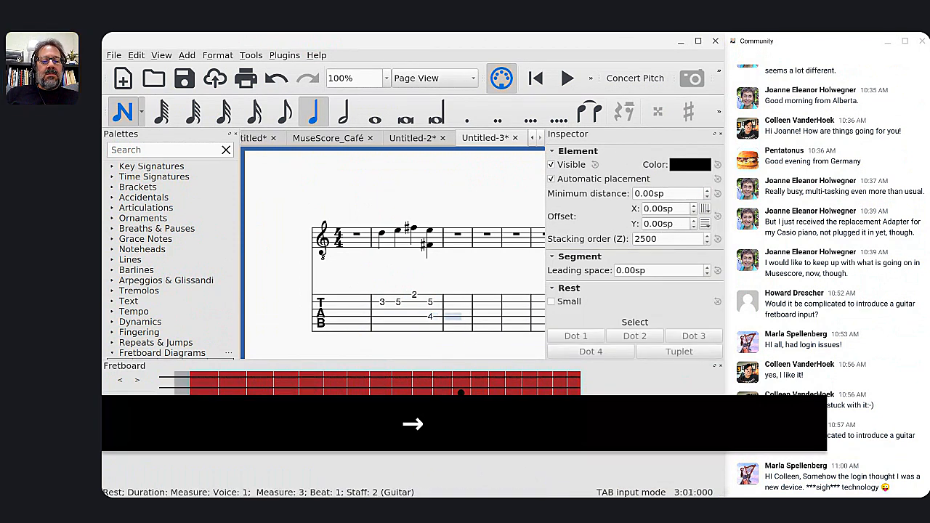
left_click(258, 391)
key("Right")
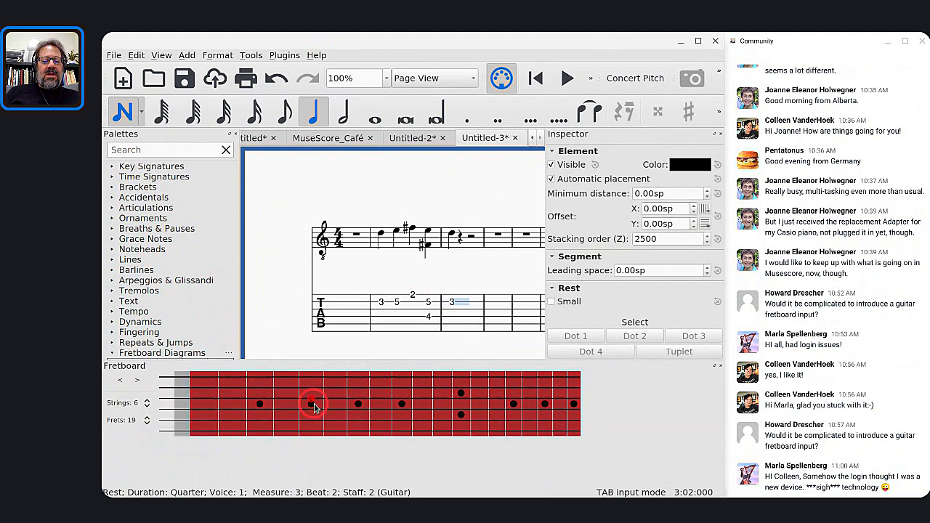
left_click(329, 414)
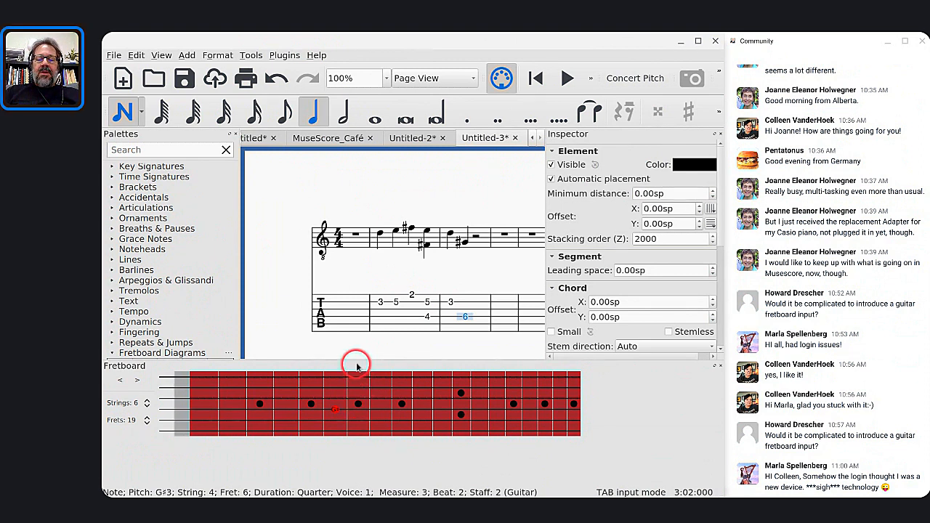
Step: Close the Fretboard panel and return to the Untitled-2 score
left_click_drag(356, 362, 356, 386)
left_click(718, 393)
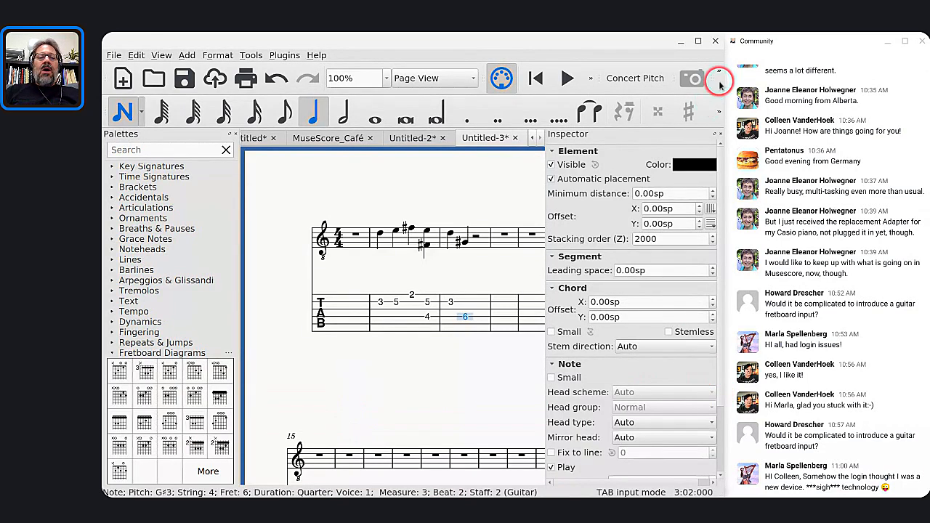
left_click(422, 138)
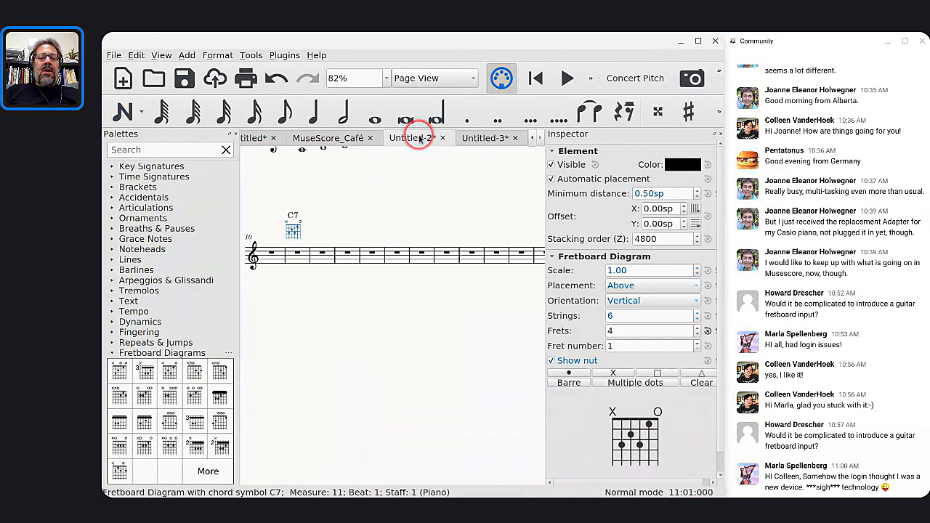
Step: Hide the Inspector and Palettes and set the Untitled-2 score's zoom to Page Width
scroll(439, 254, "left", 1)
scroll(440, 254, "up", 1)
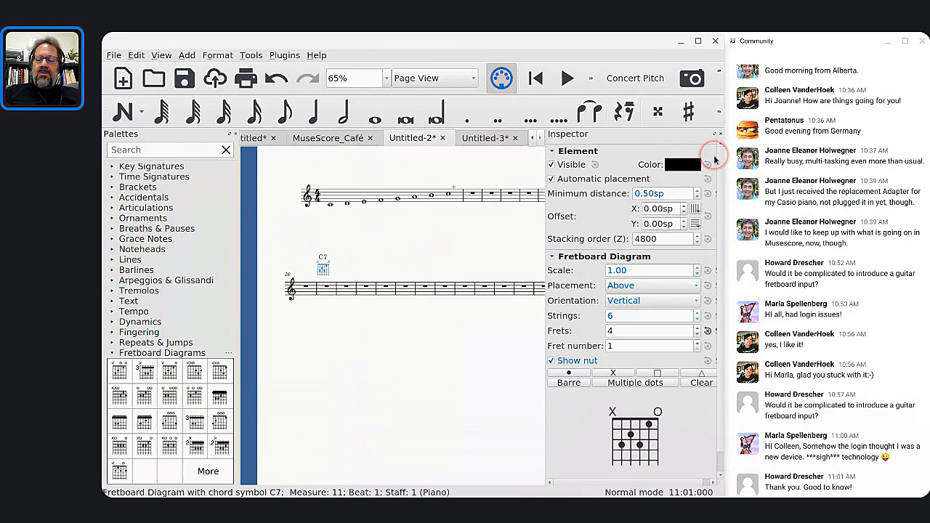
key("F8")
key("F9")
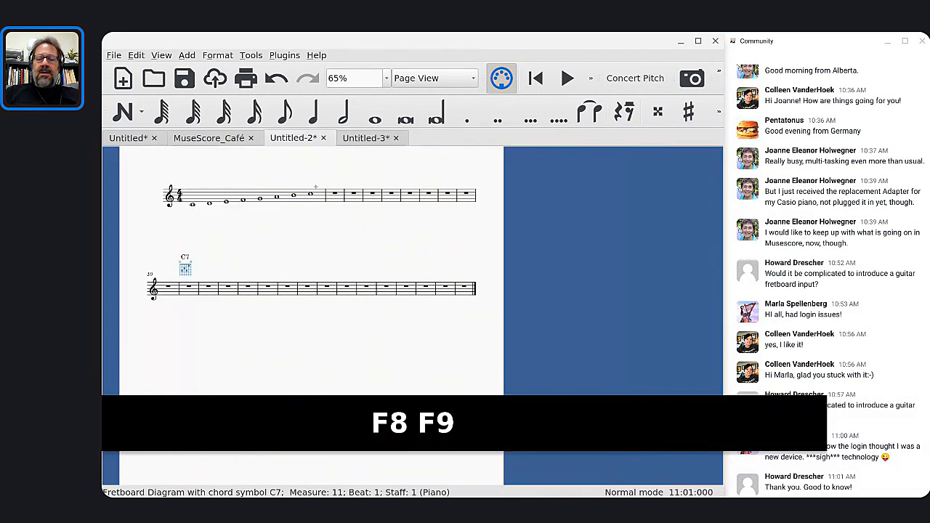
key("ctrl+backslash")
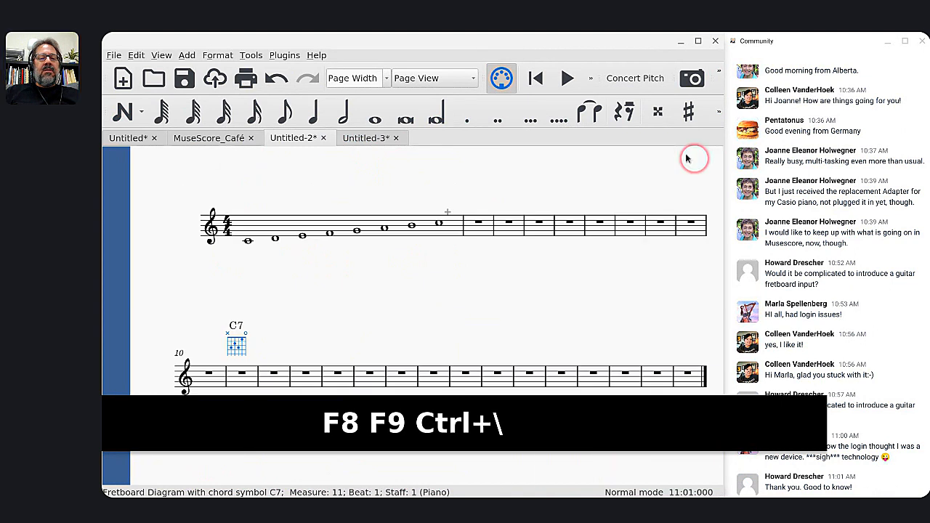
Step: Add a system break after measure 1 and review the commands for splitting and joining measures
left_click(454, 229)
key("Return")
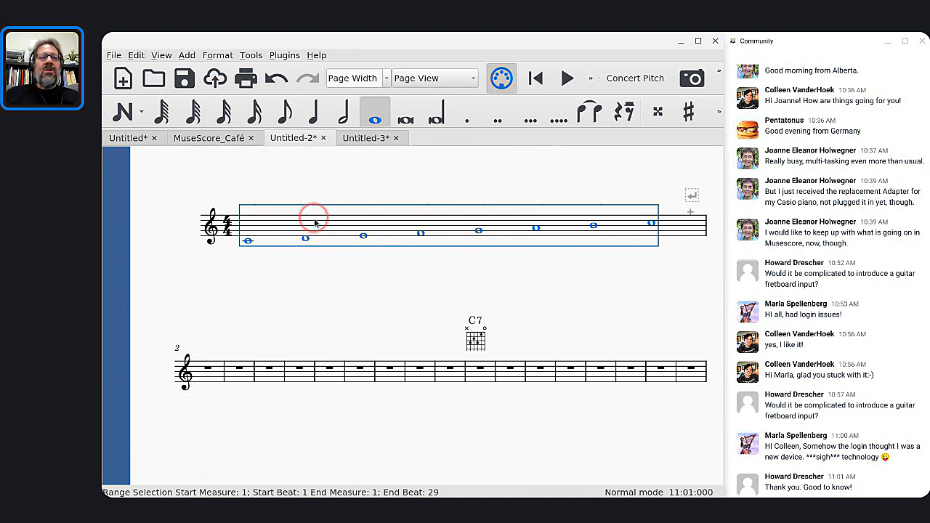
left_click(252, 56)
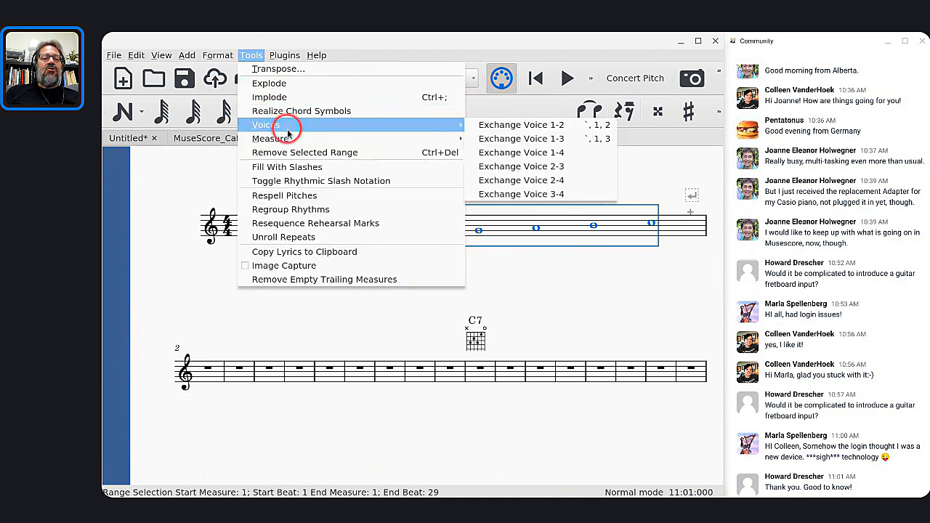
mouse_move(291, 138)
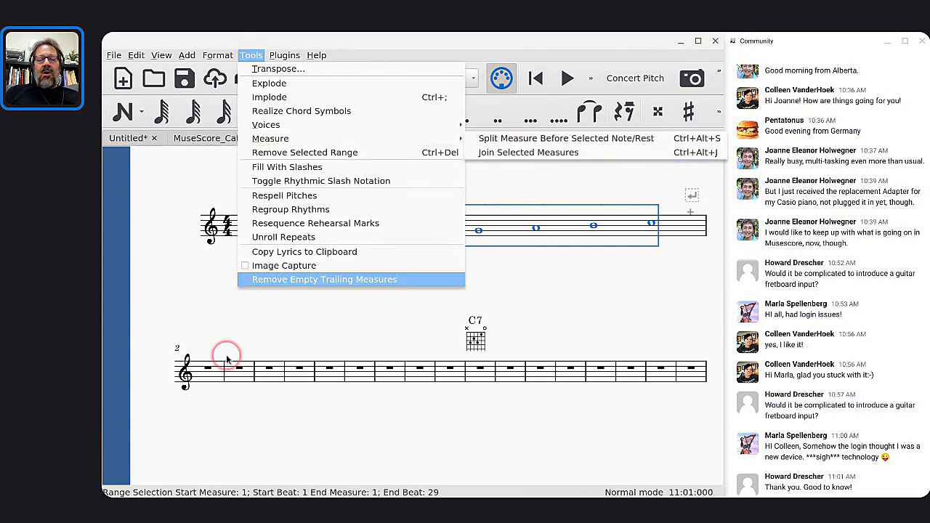
left_click(553, 301)
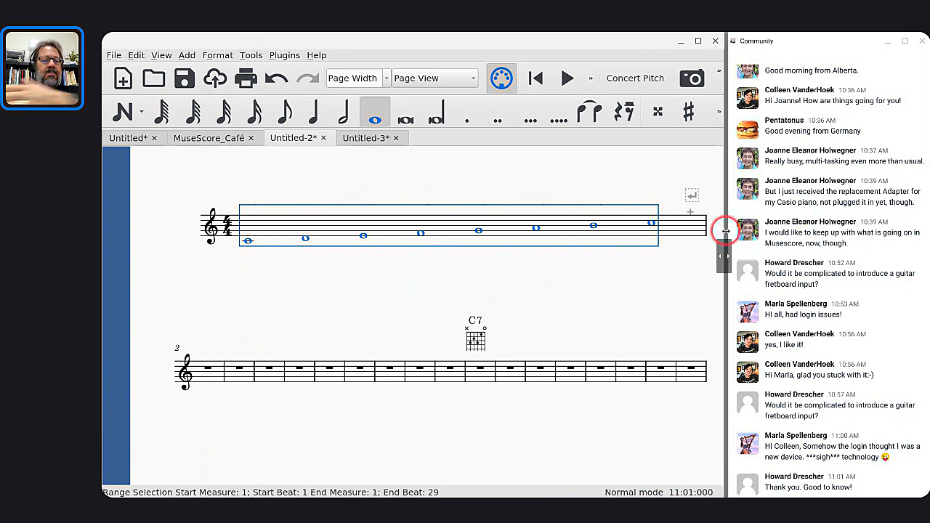
Step: Start note input at the beginning of measure 2
left_click(204, 383)
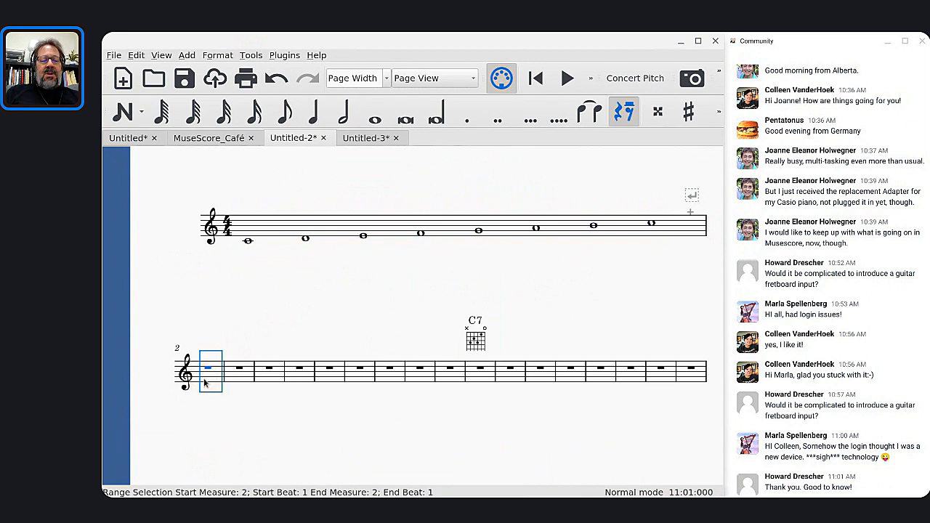
key("n")
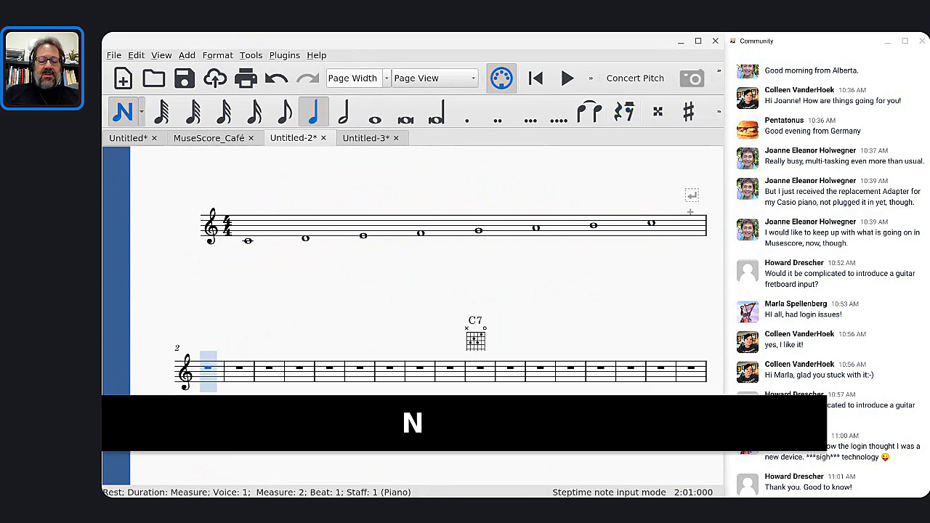
key("7")
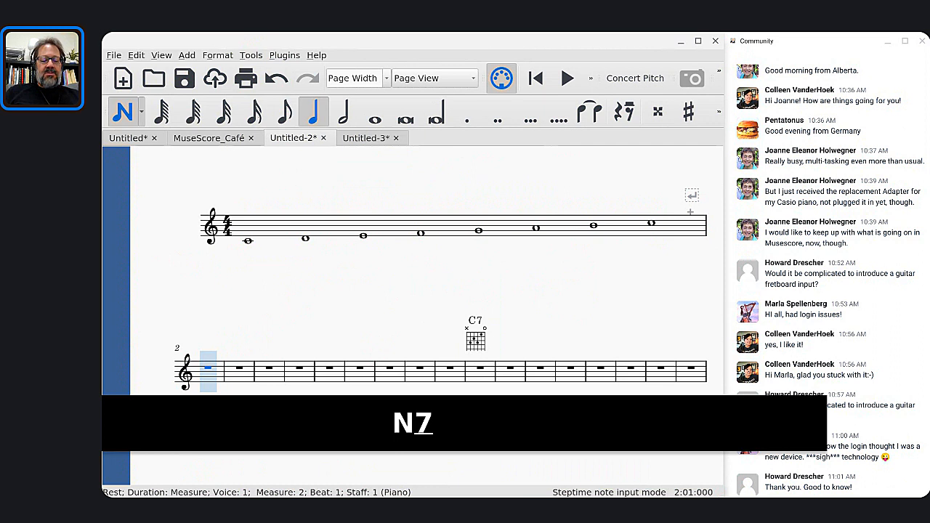
key("d")
key("ctrl+z")
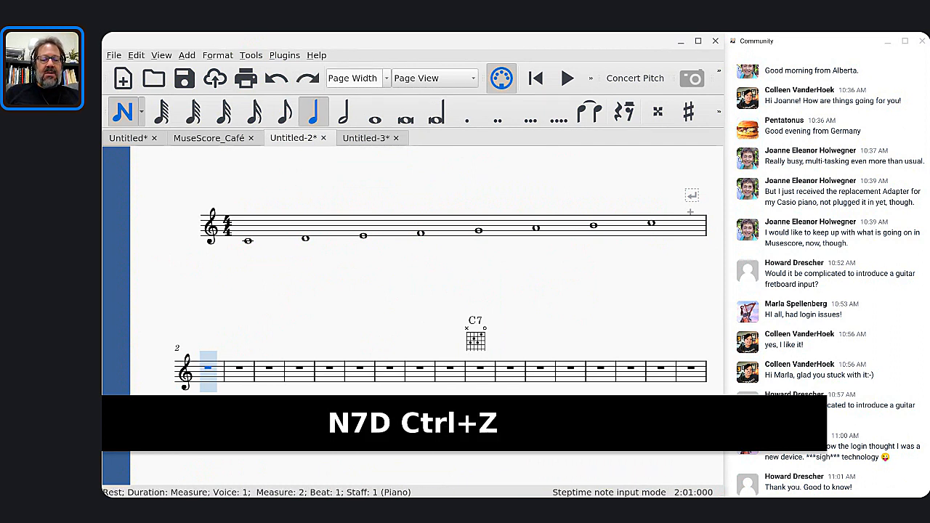
key("7")
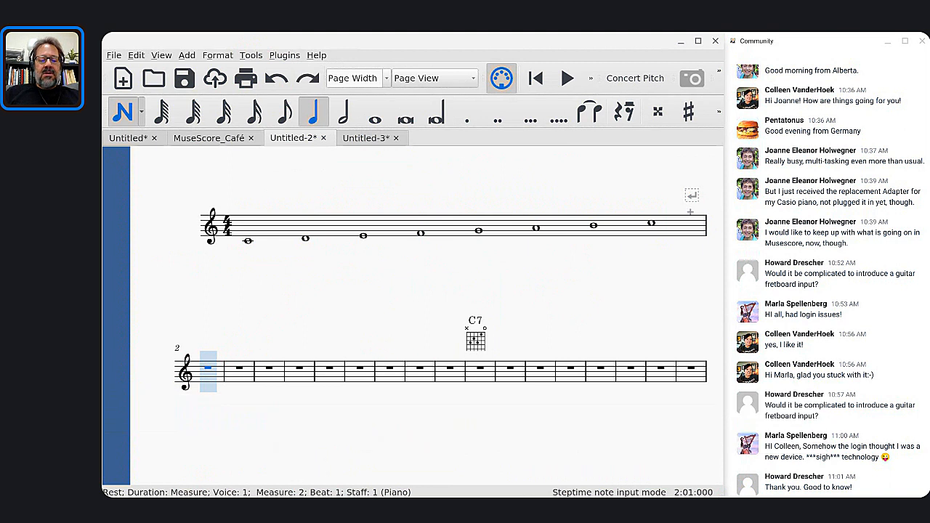
key("7")
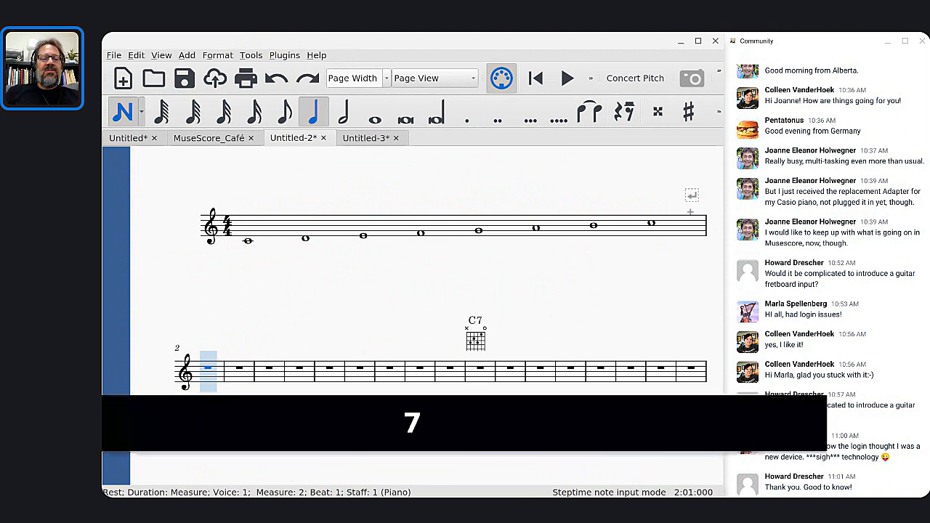
key("7")
key("7")
key("7")
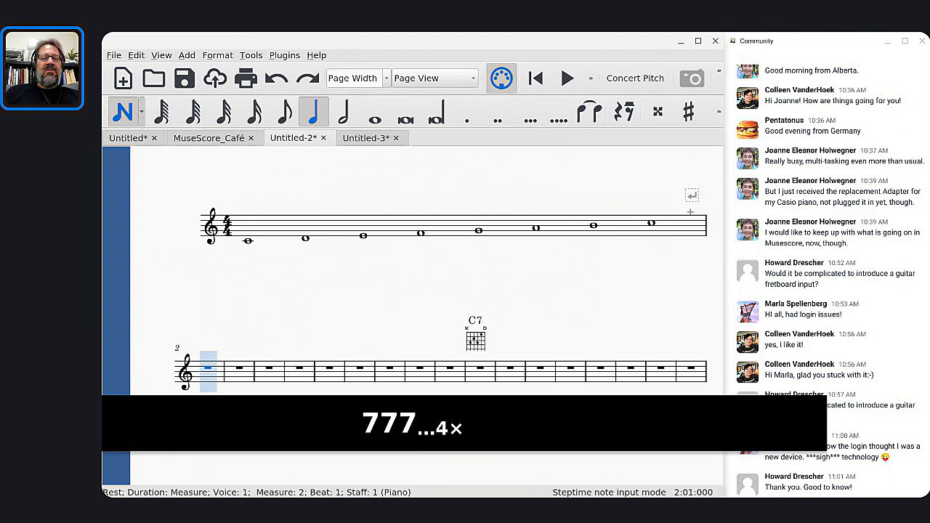
key("7")
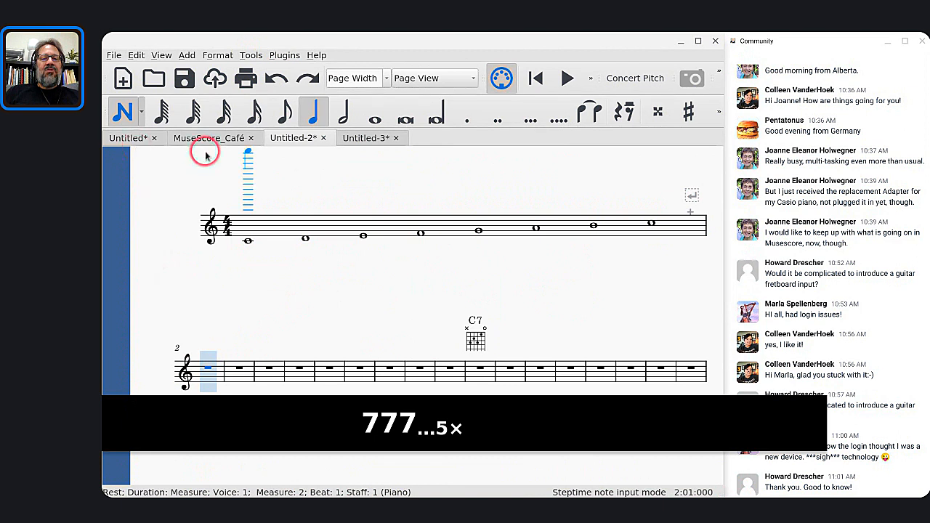
Step: Enter an ascending D major scale in whole notes from D4 to D5, starting in measure 2, with F and C sharpened
left_click(375, 117)
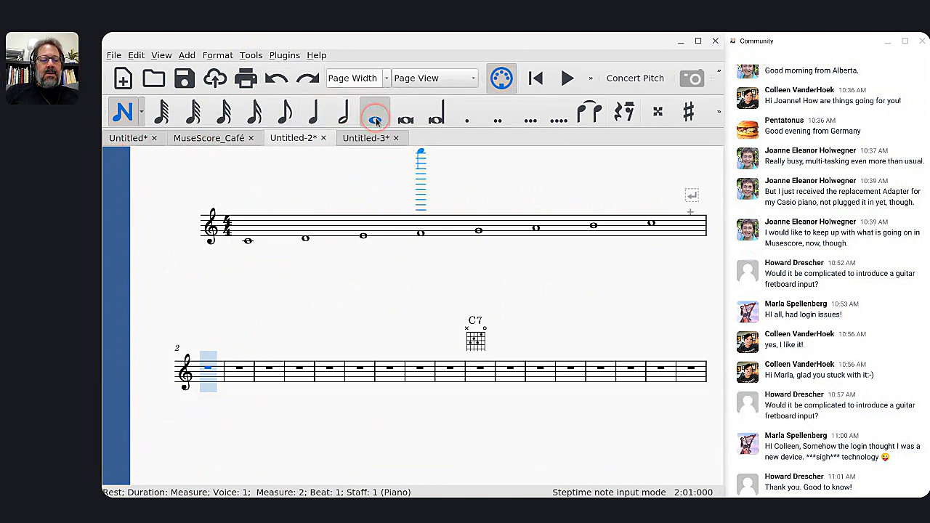
key("d")
key("ctrl+Down")
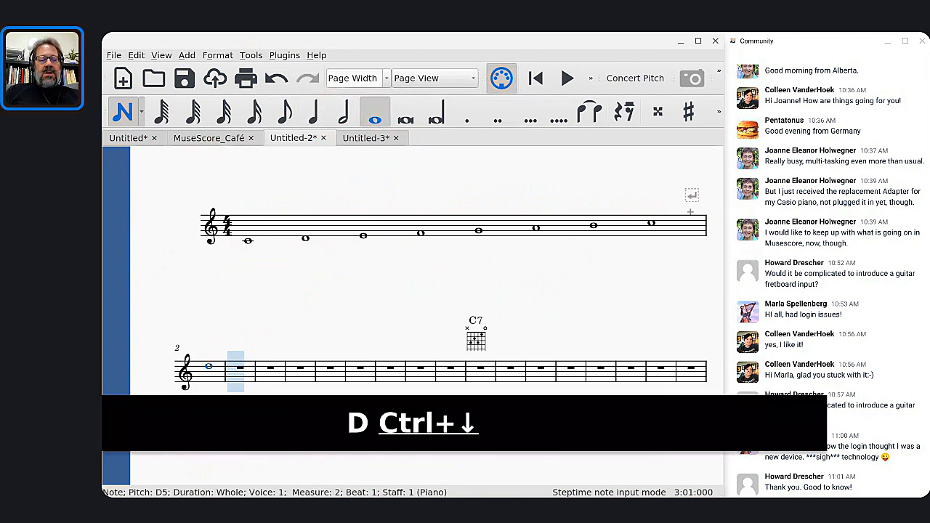
key("e")
key("f")
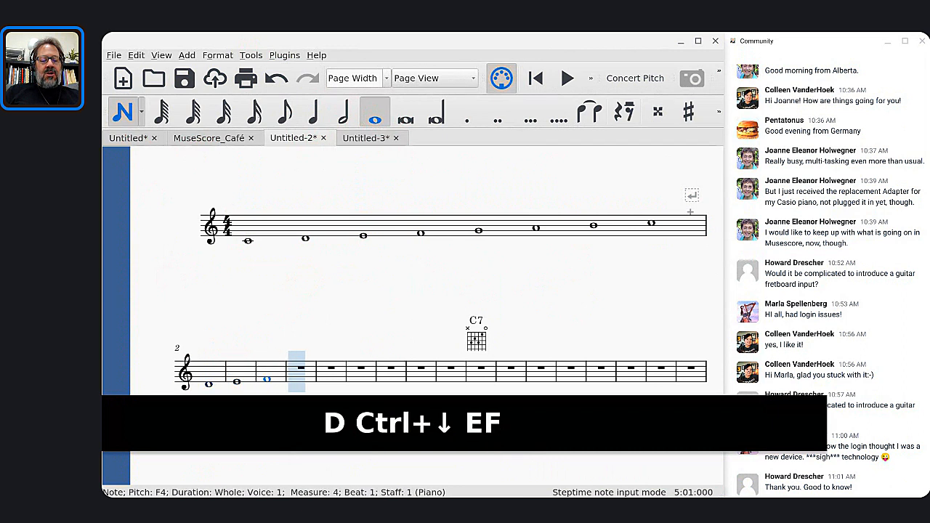
key("Up")
key("g")
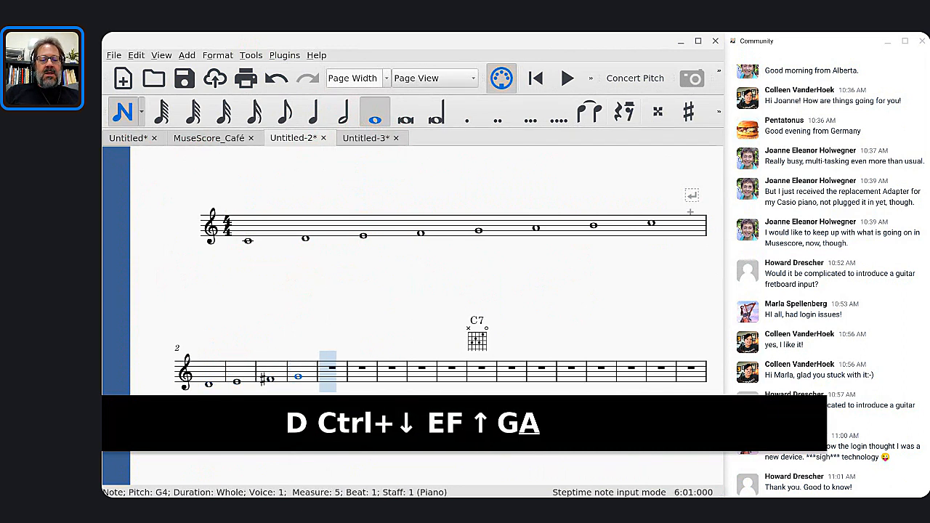
key("a")
key("b")
key("c")
key("Up")
key("d")
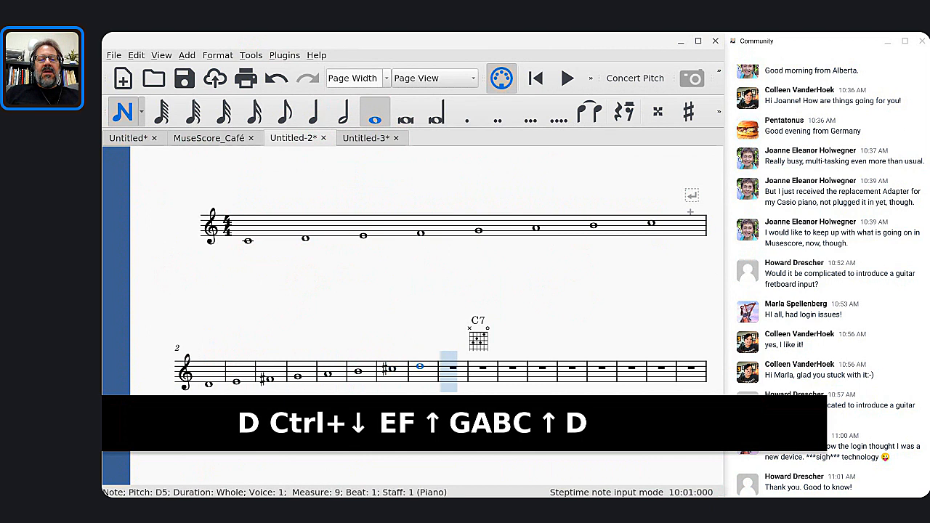
key("Escape")
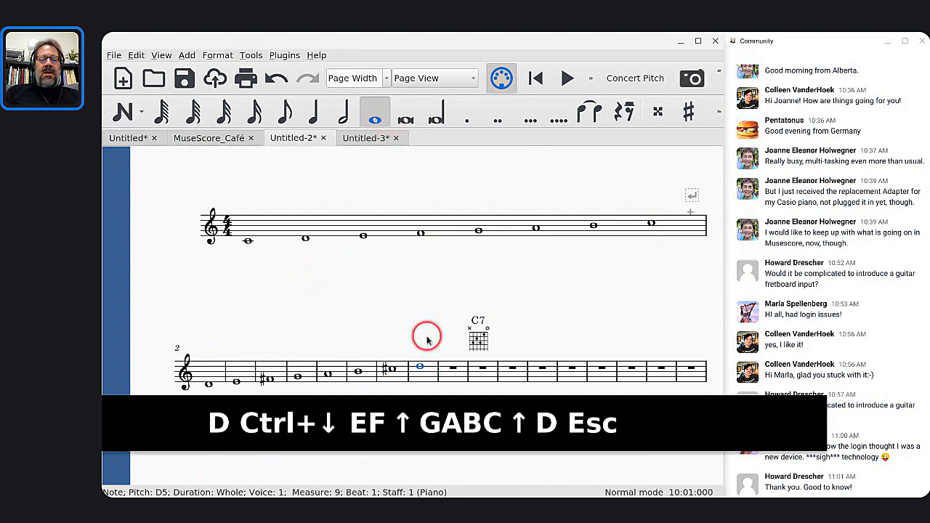
Step: Add a system break after measure 9, at the end of the D major scale
left_click(418, 378)
key("Return")
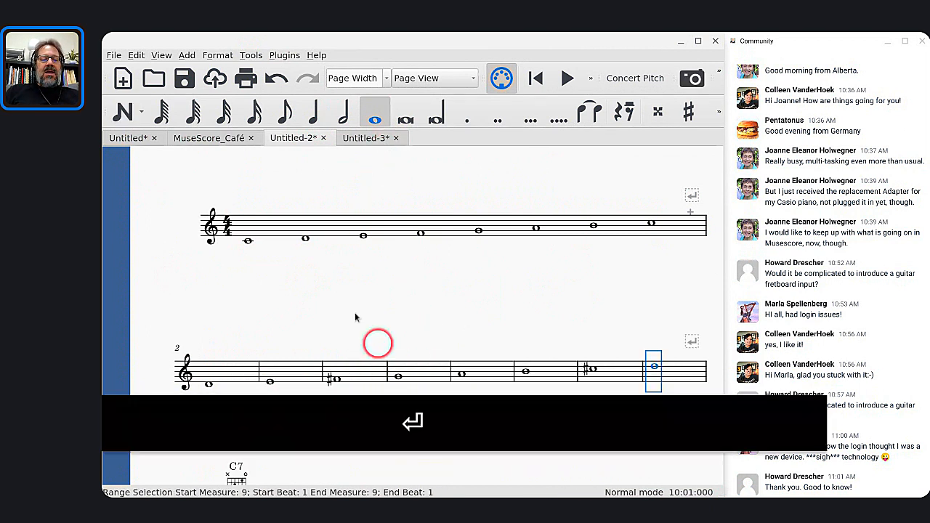
scroll(341, 275, "down", 2)
scroll(341, 275, "up", 2)
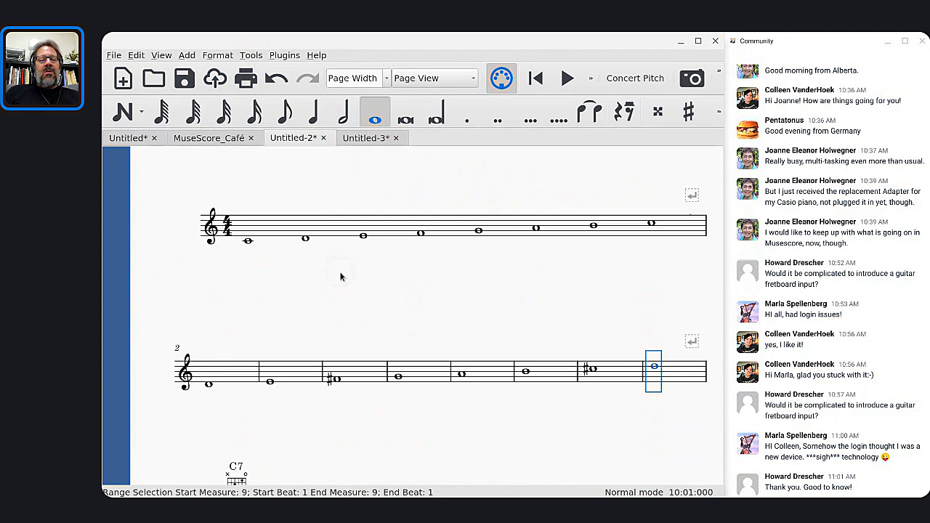
Step: Join measures 2 through 9 into a single measure and add a system break after it
left_click(236, 376, "shift")
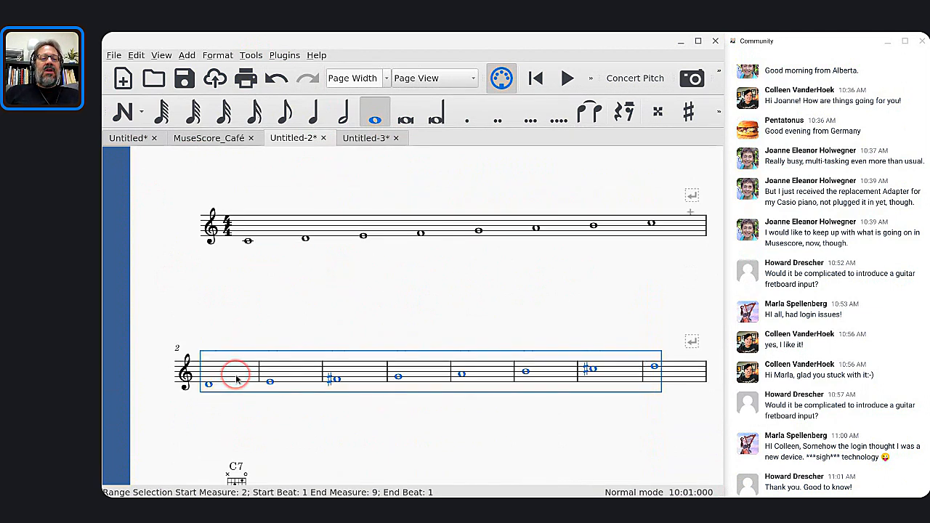
left_click(249, 61)
mouse_move(276, 138)
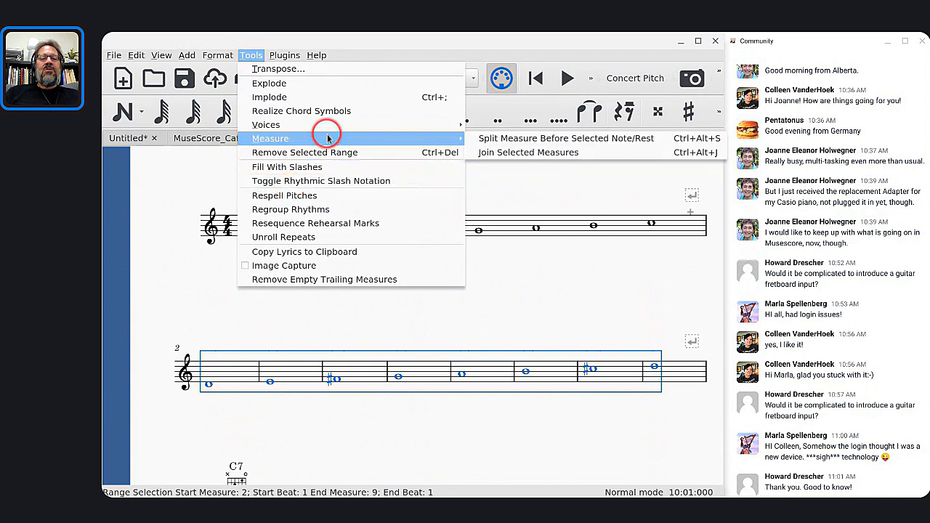
left_click(498, 152)
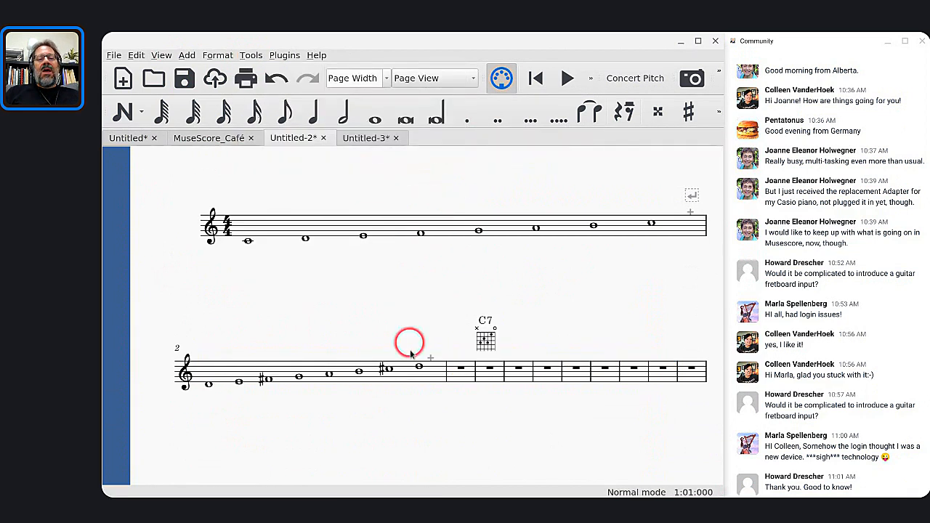
left_click(428, 377)
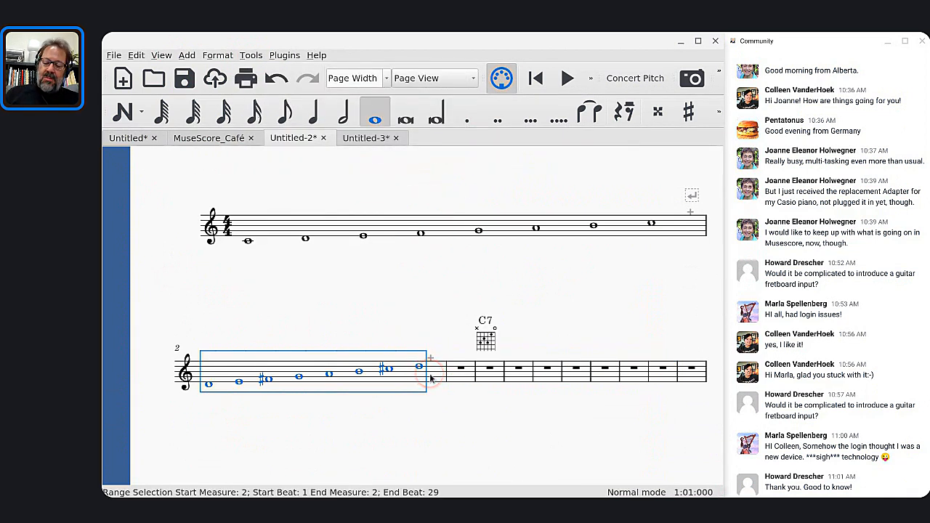
key("Return")
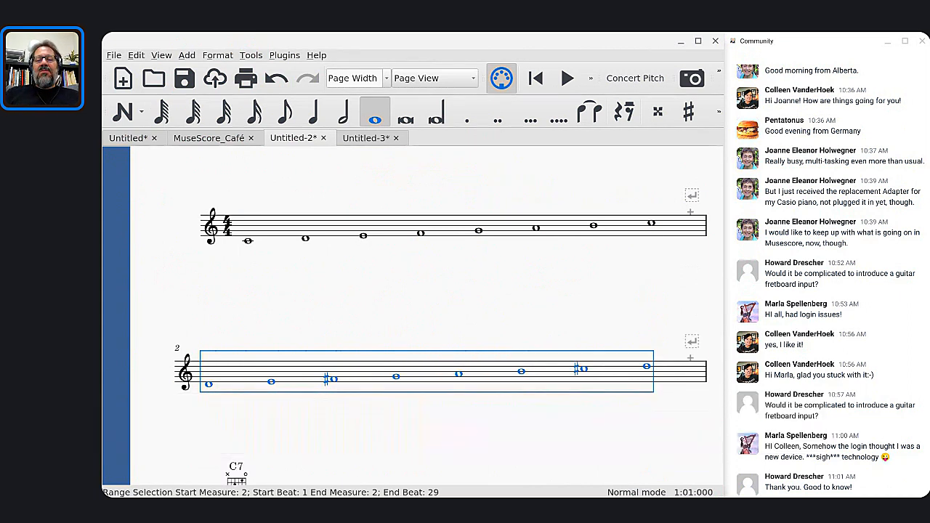
Step: Make the 4/4 time signature in measure 1 invisible
left_click(228, 226)
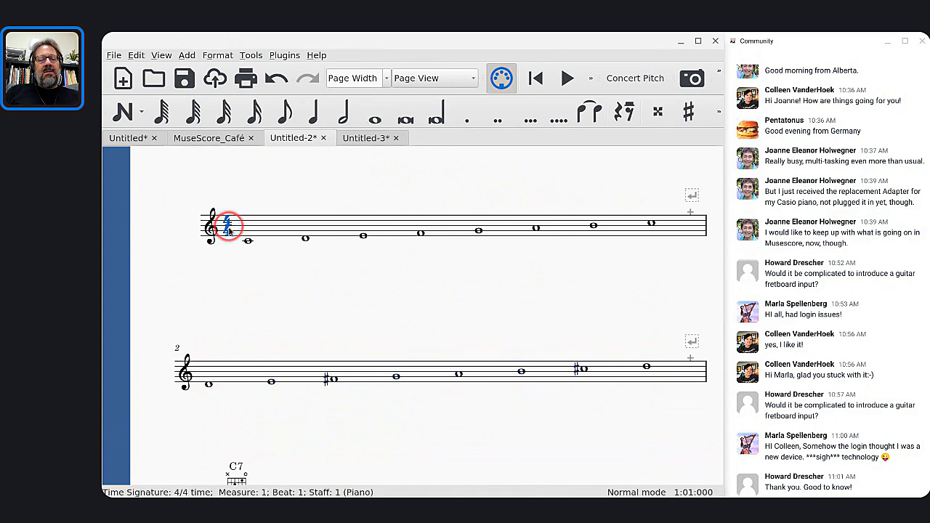
key("v")
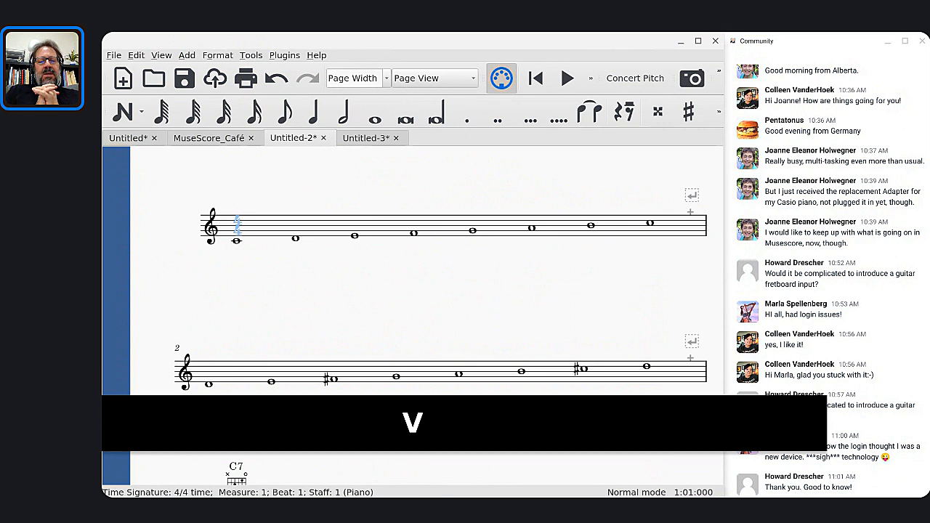
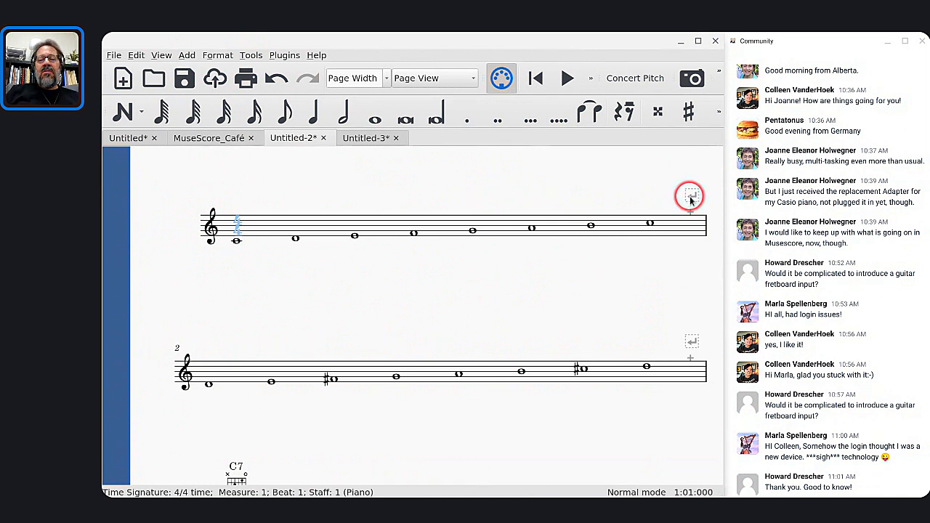
Step: Show the Palettes and replace the system breaks after the C major and D major scale measures with section breaks
left_click(675, 234)
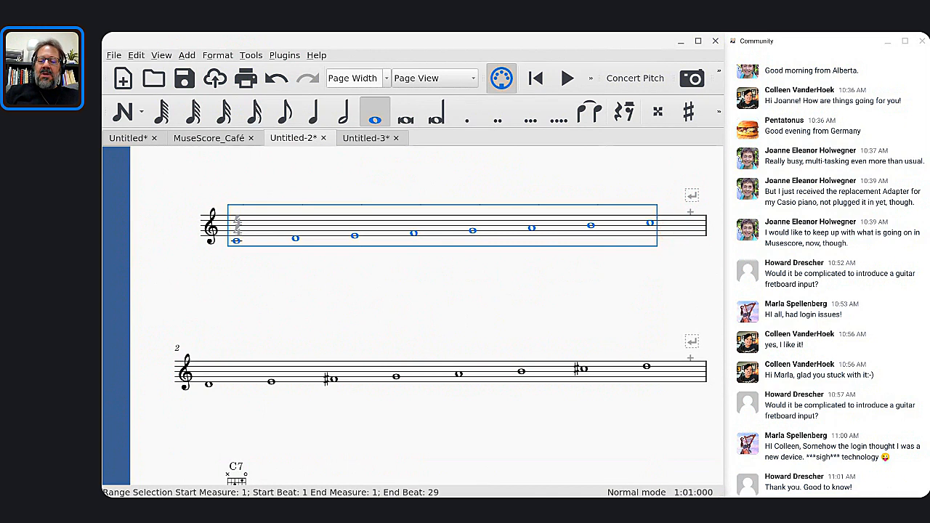
key("F9")
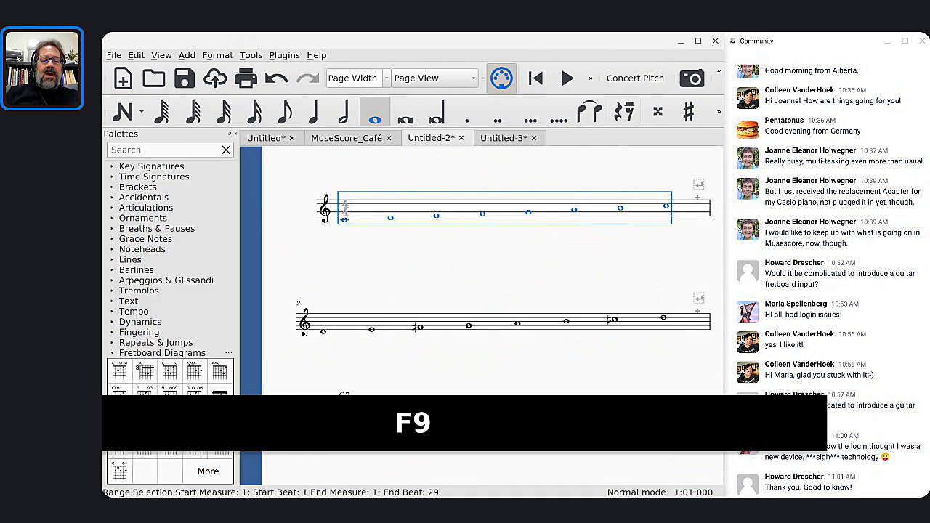
left_click(112, 354)
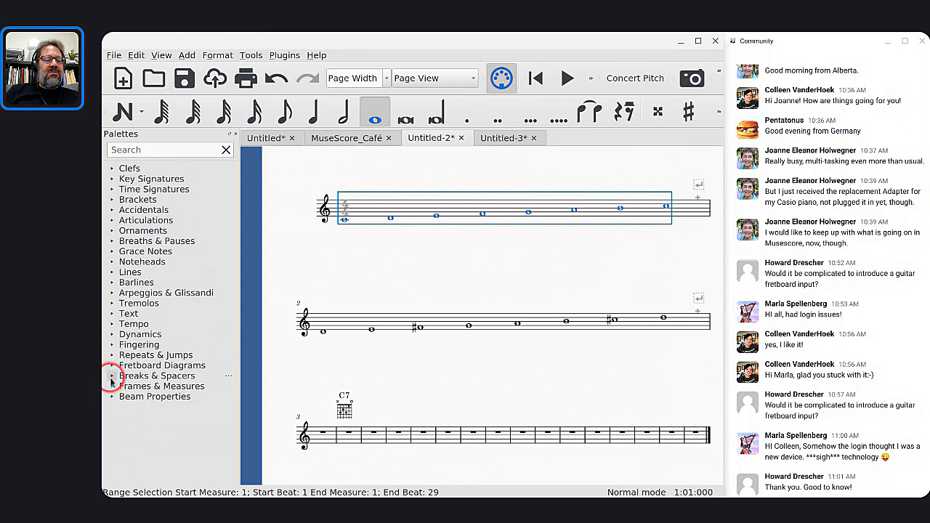
left_click(111, 377)
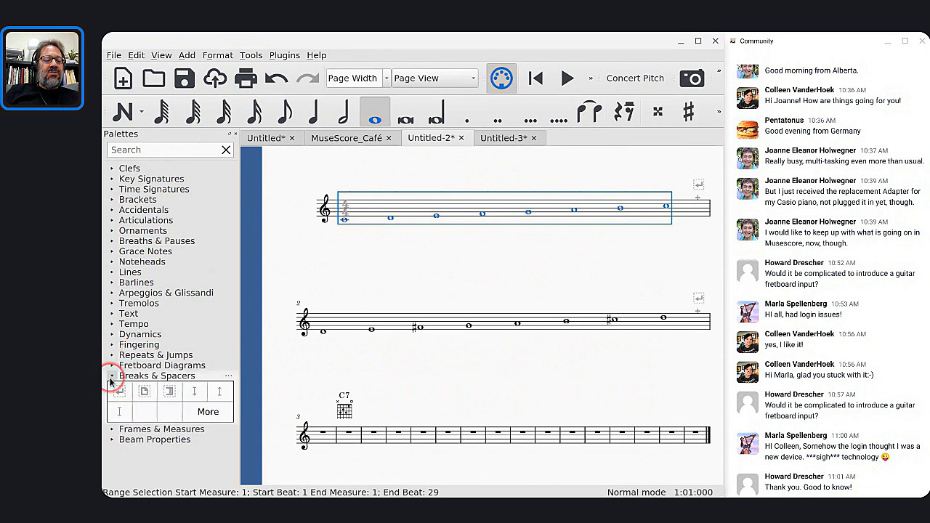
left_click(170, 395)
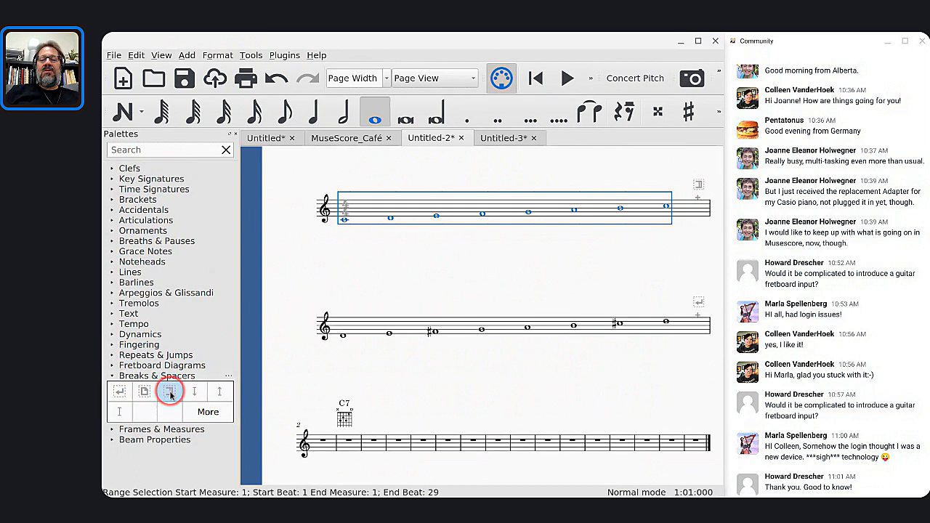
left_click(651, 327)
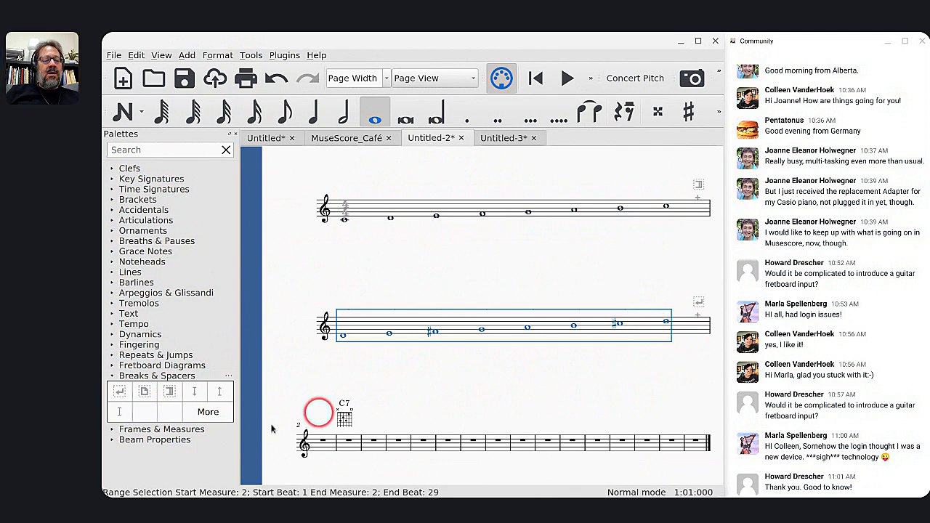
left_click(167, 403)
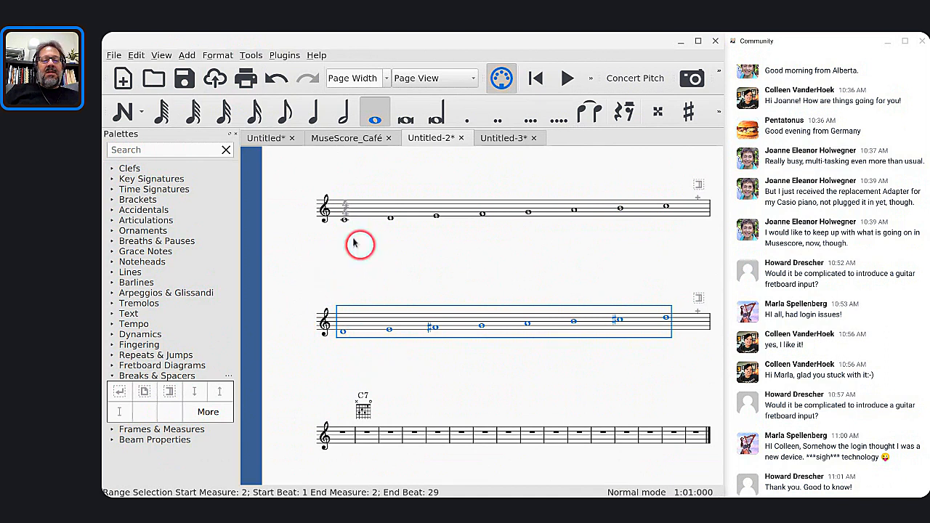
Step: Add a system break after the fourth empty measure of the third section
scroll(352, 305, "down", 1)
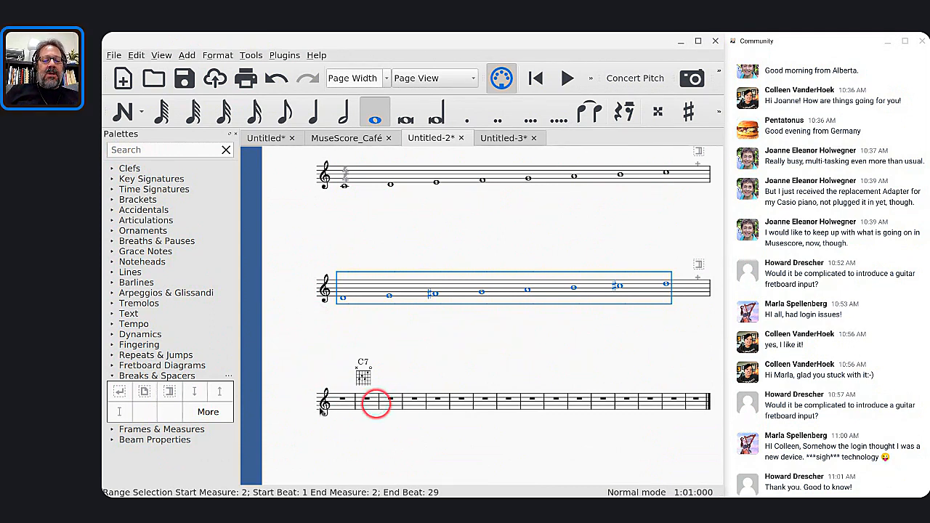
key("Escape")
left_click(415, 407)
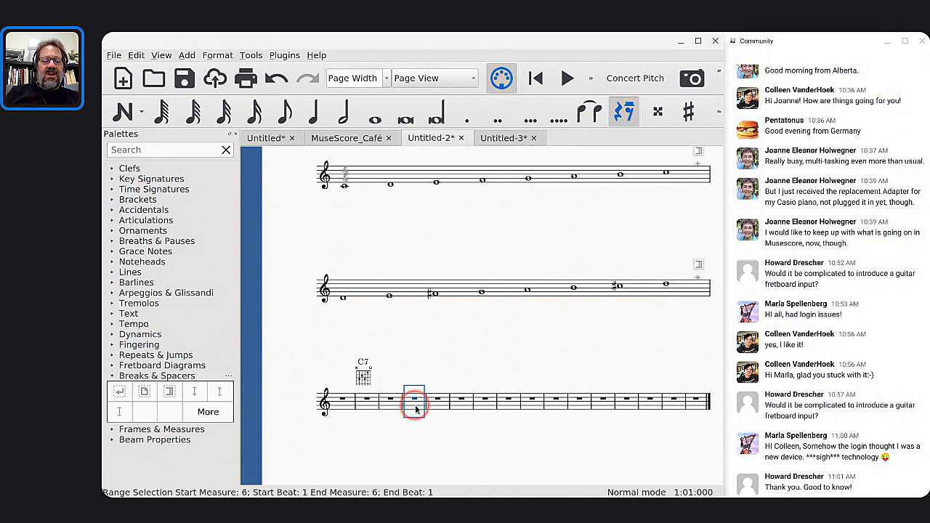
key("Return")
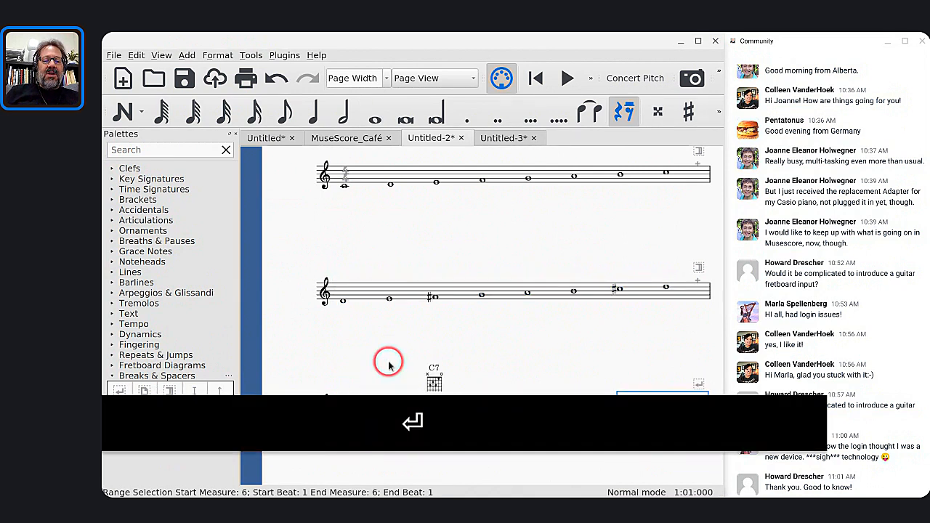
scroll(386, 364, "down", 3)
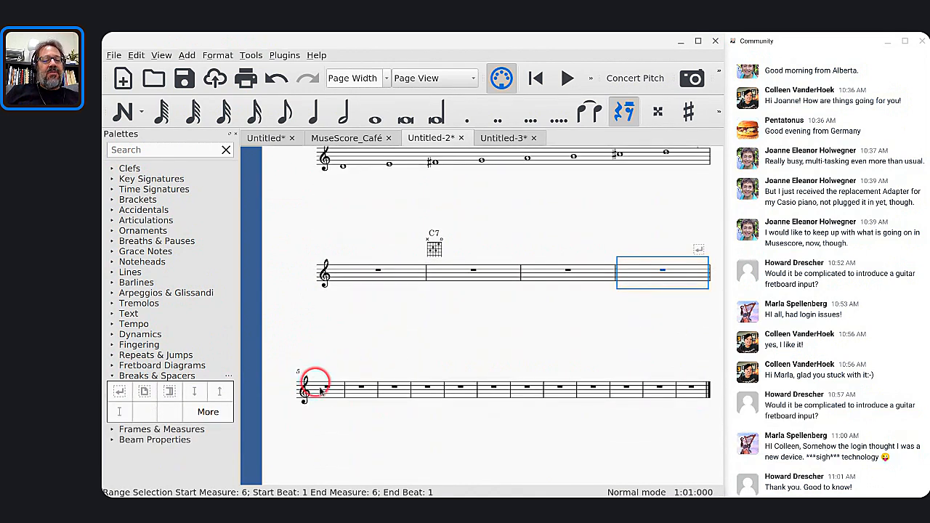
Step: Play back the C major scale from its first note and stop playback at the end of its measure
scroll(357, 291, "up", 1)
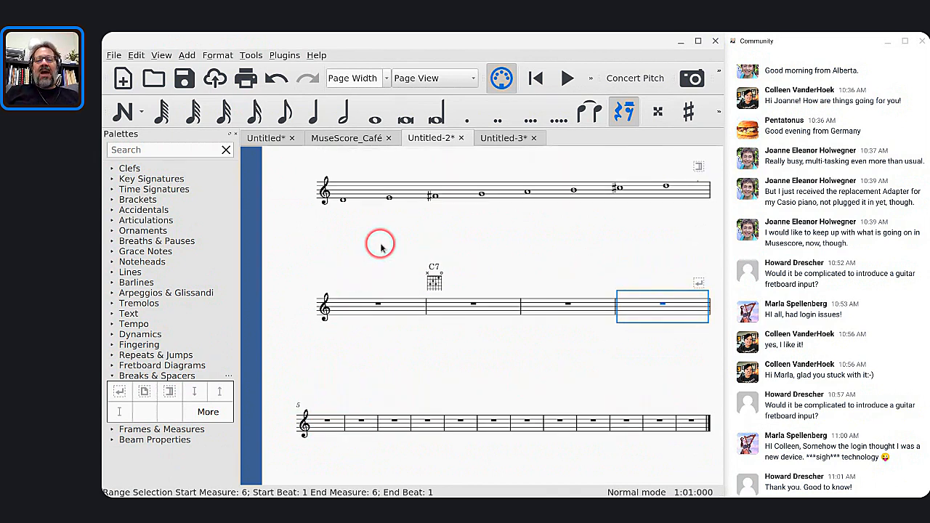
scroll(380, 244, "up", 3)
scroll(380, 244, "up", 1)
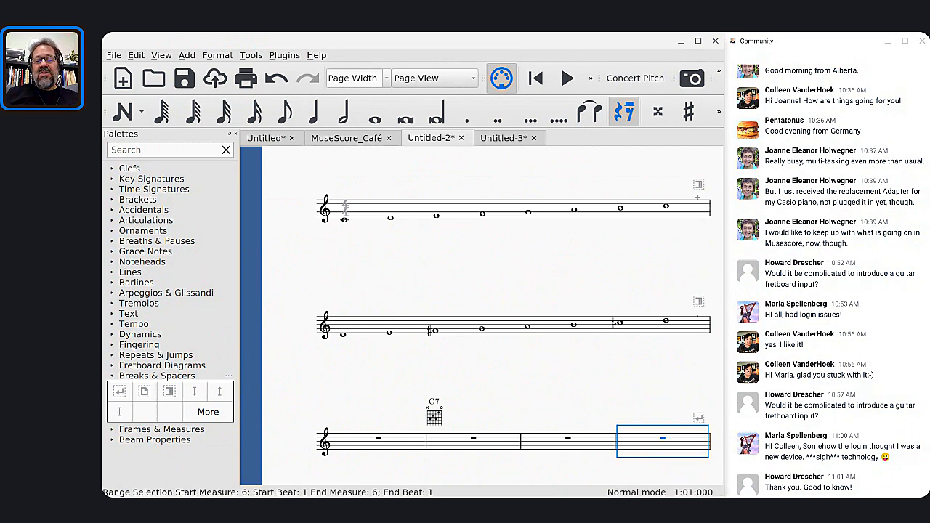
left_click(345, 223)
key("space")
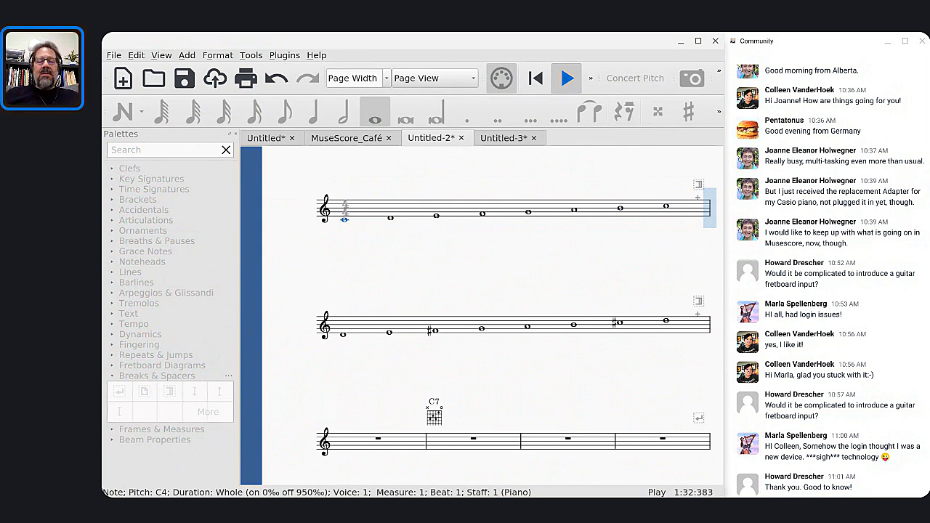
key("space")
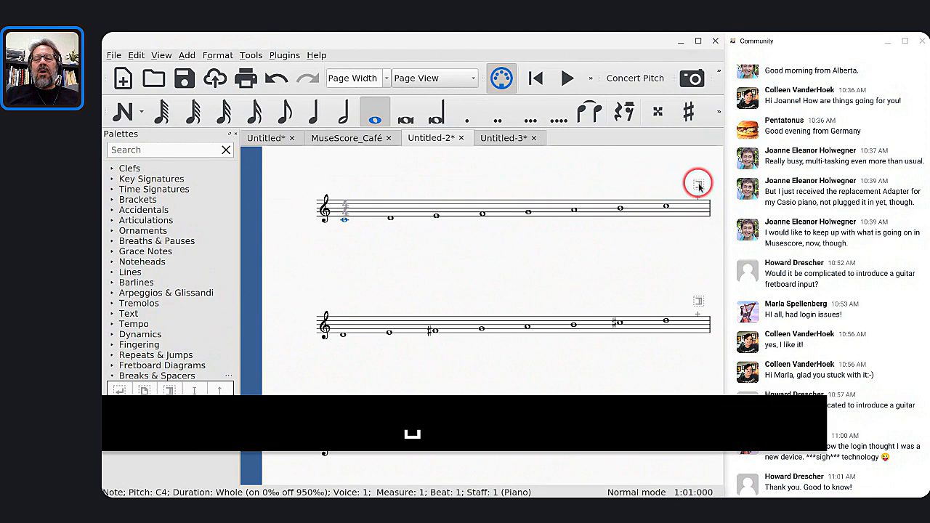
Step: Examine the pause setting of the section break after the C major scale in the Inspector, and close the Inspector
left_click(699, 186)
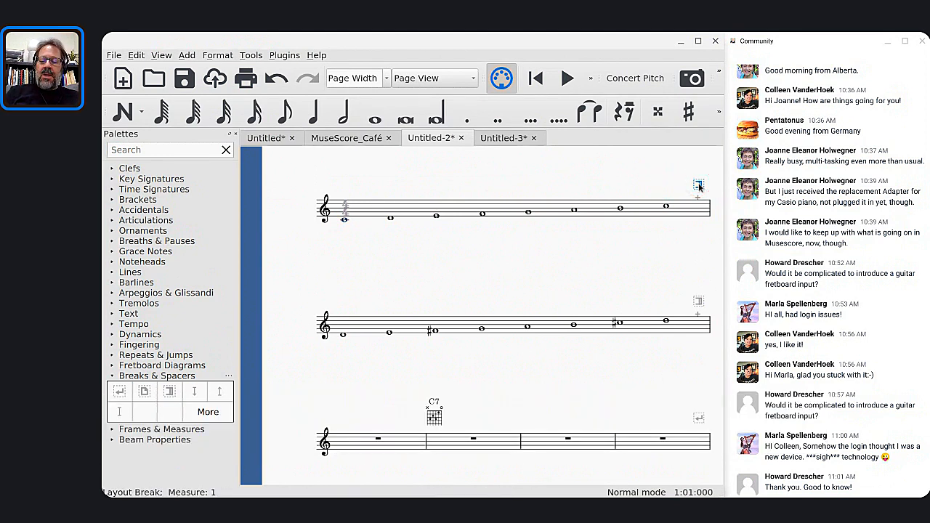
key("F8")
left_click(675, 165)
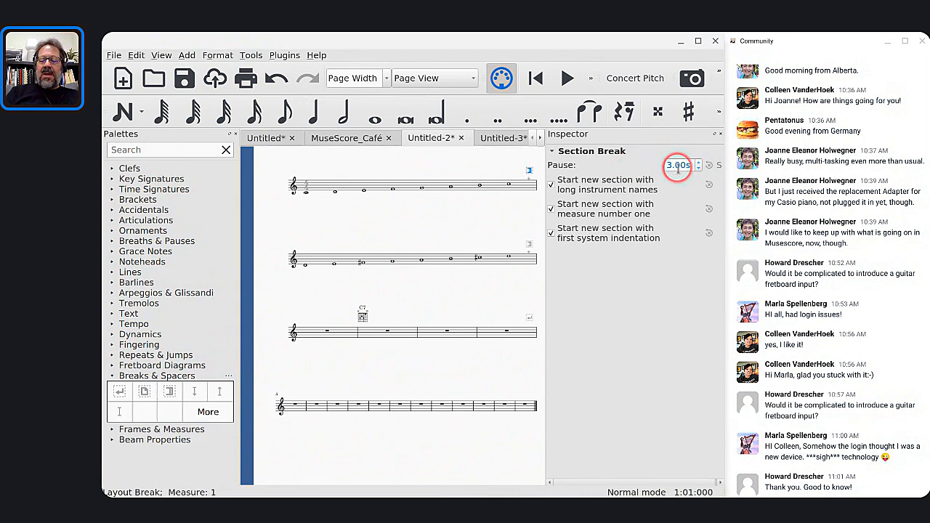
key("F8")
key("F8")
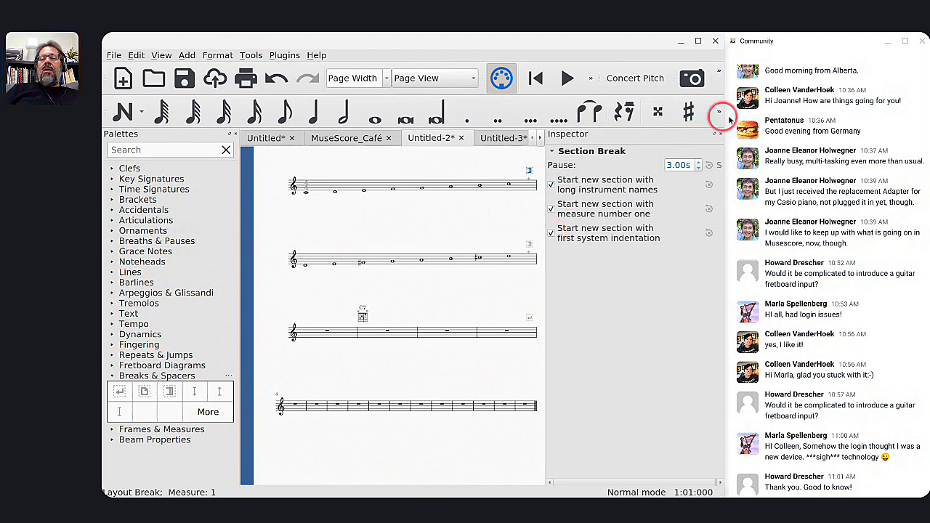
left_click(721, 137)
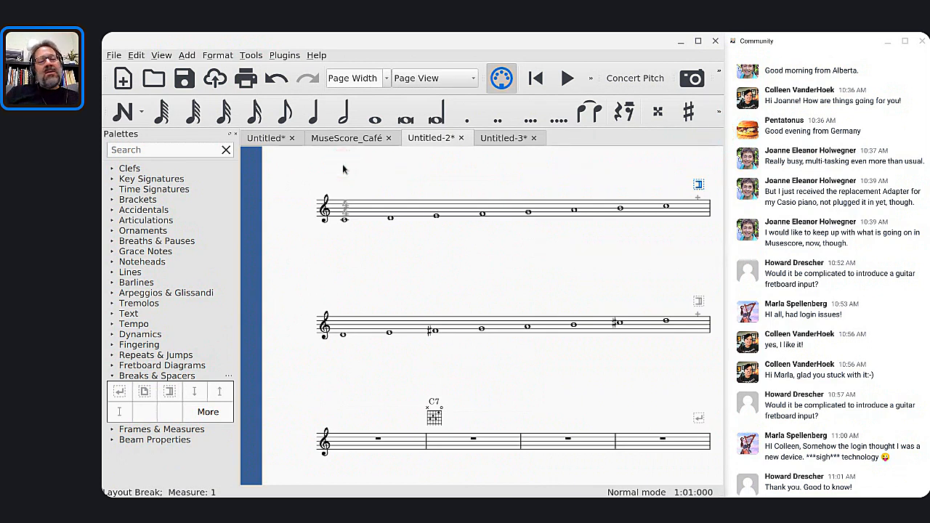
Step: Disable the indentation on first systems in the score style settings
left_click(217, 55)
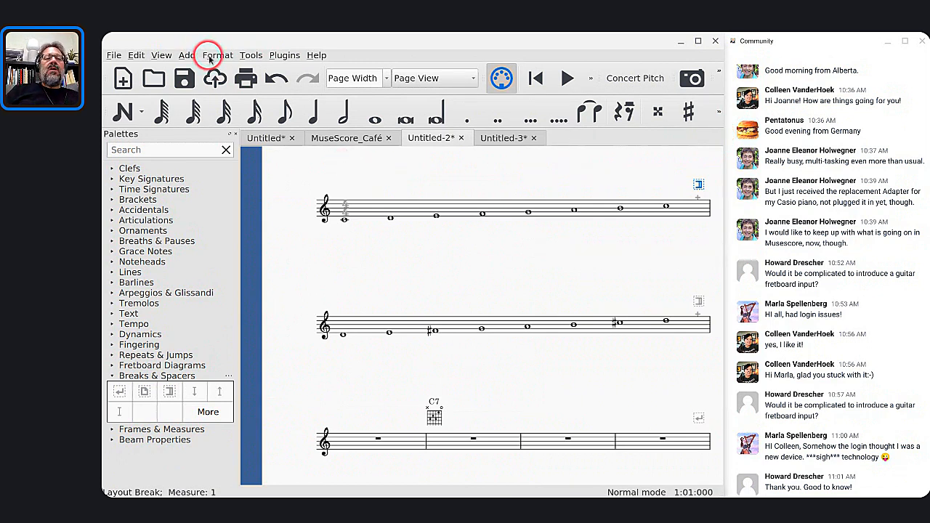
left_click(225, 69)
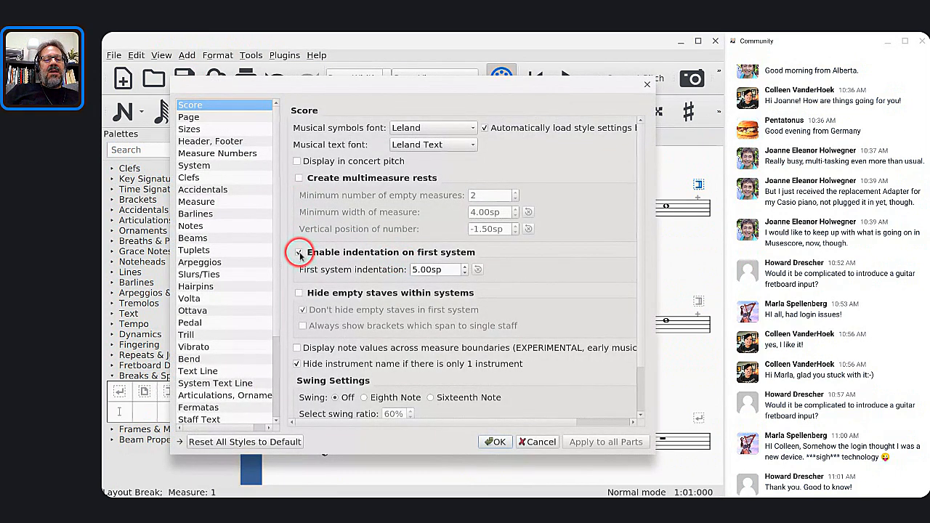
left_click(298, 253)
left_click(494, 440)
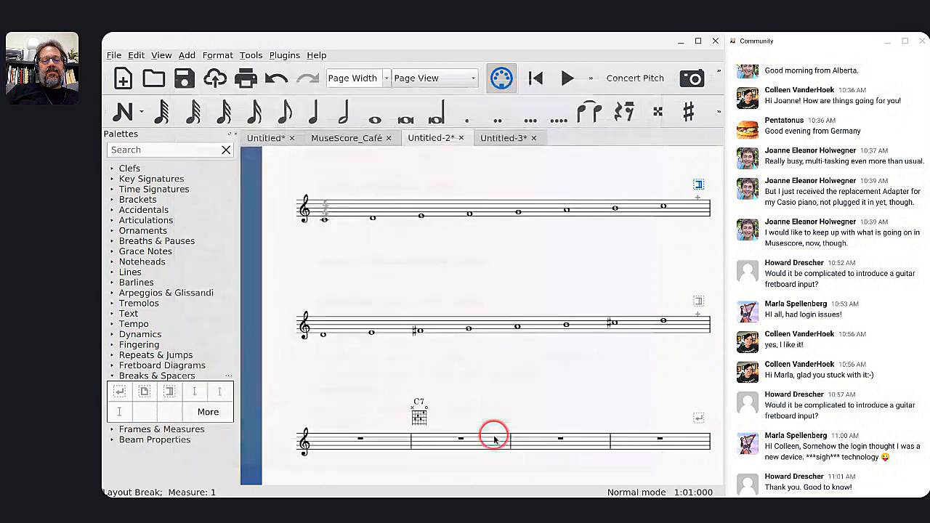
scroll(494, 439, "down", 1)
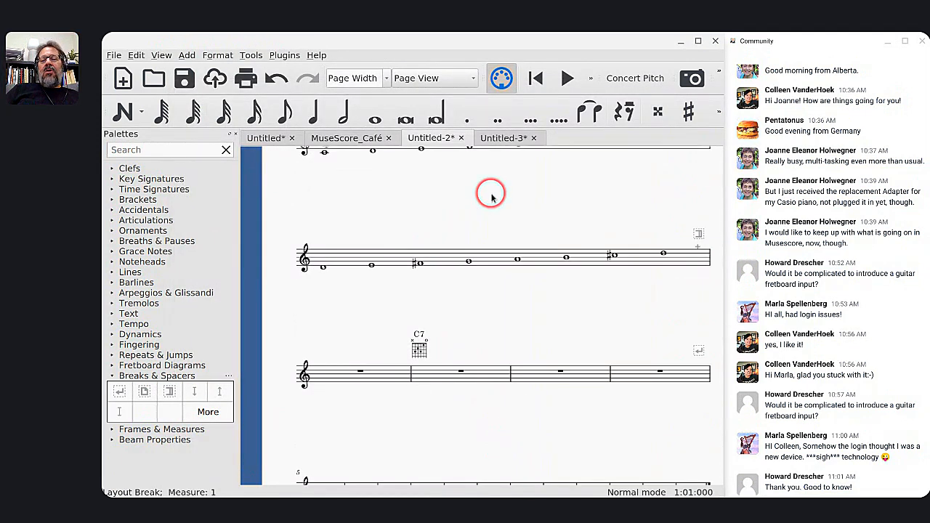
scroll(491, 196, "up", 2)
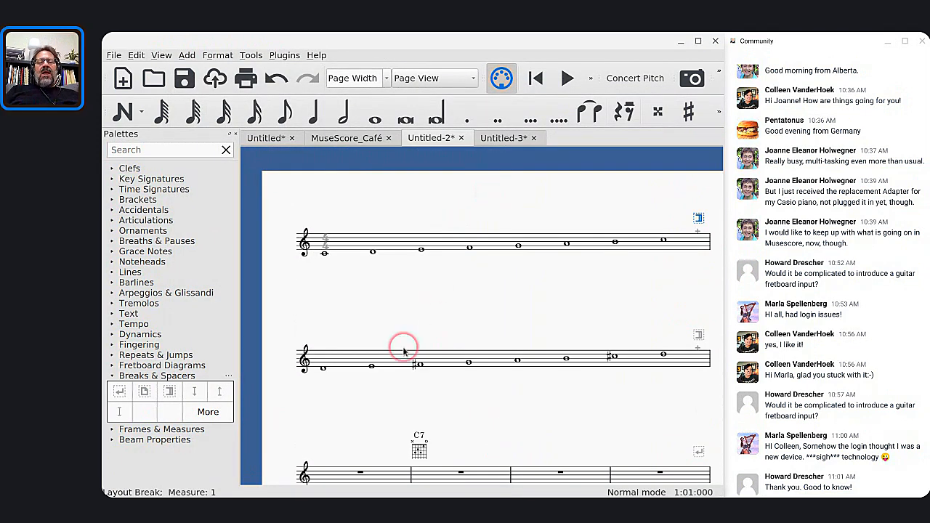
scroll(392, 348, "down", 1)
scroll(393, 346, "down", 1)
scroll(393, 346, "right", 1)
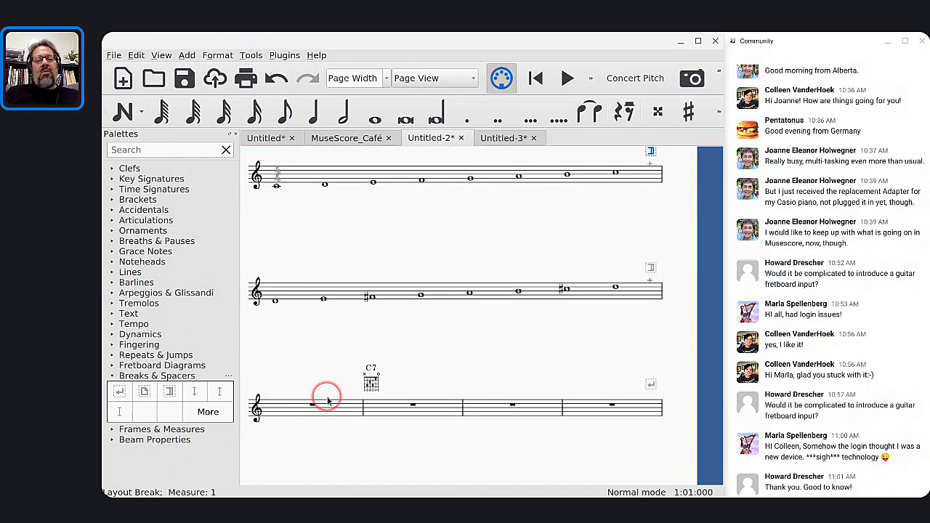
Step: Add a 3/4 time signature to the first measure of the last system
left_click(283, 410)
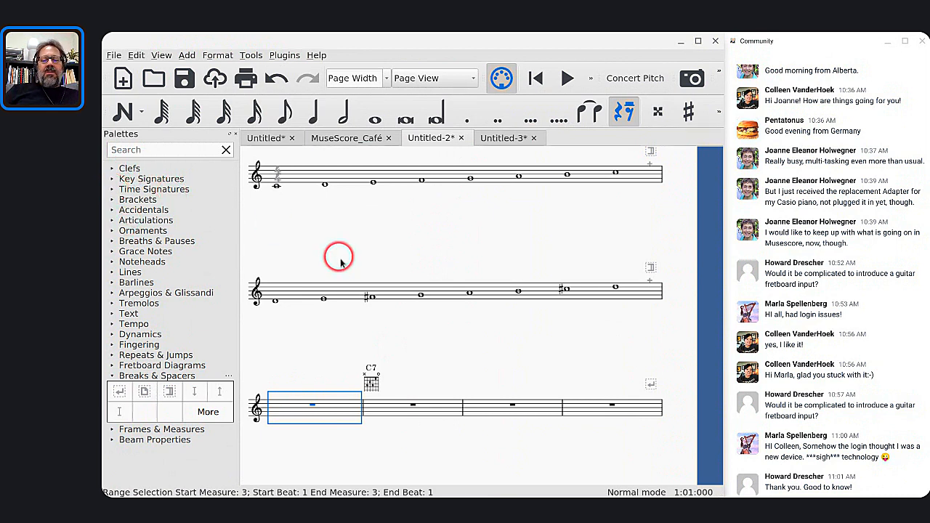
scroll(339, 262, "down", 5)
scroll(339, 262, "left", 1)
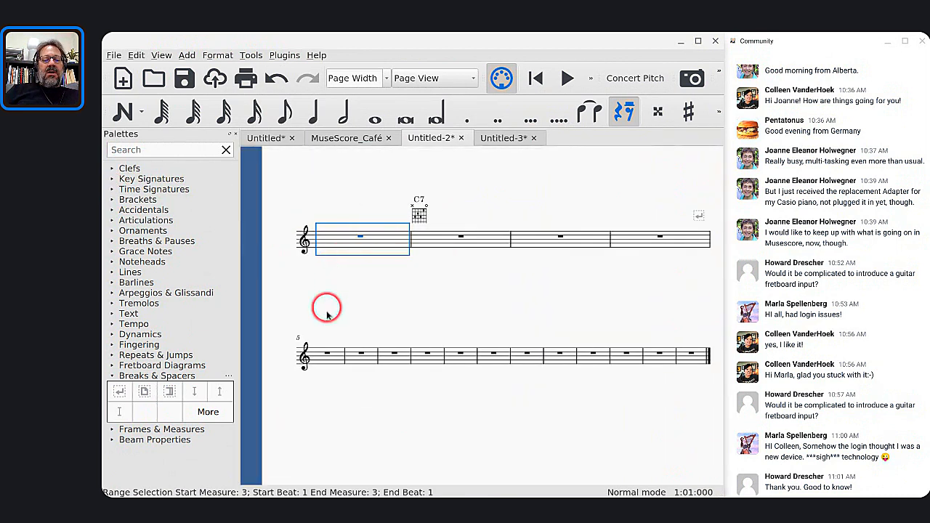
left_click(322, 362)
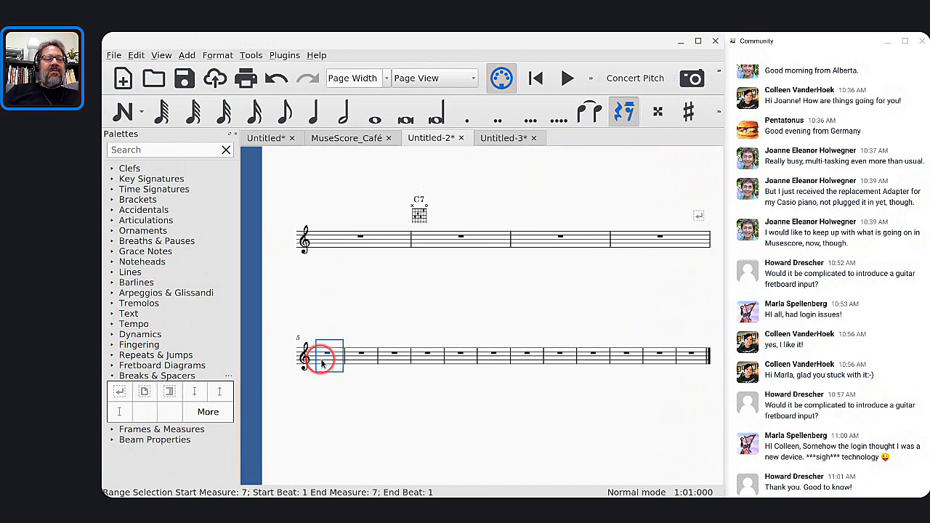
left_click(112, 190)
left_click(142, 207)
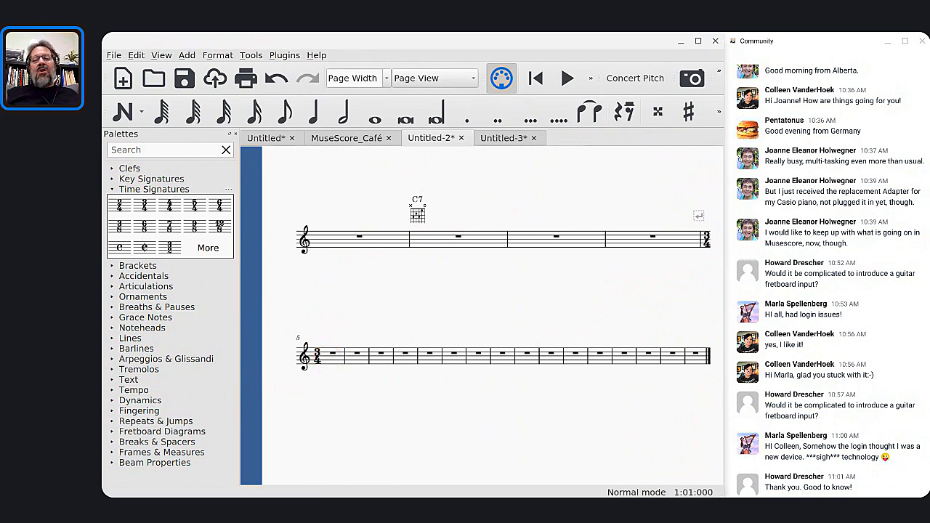
Step: Replace the system break after the fourth empty measure, just before the 3/4 time signature, with a section break
left_click(689, 238)
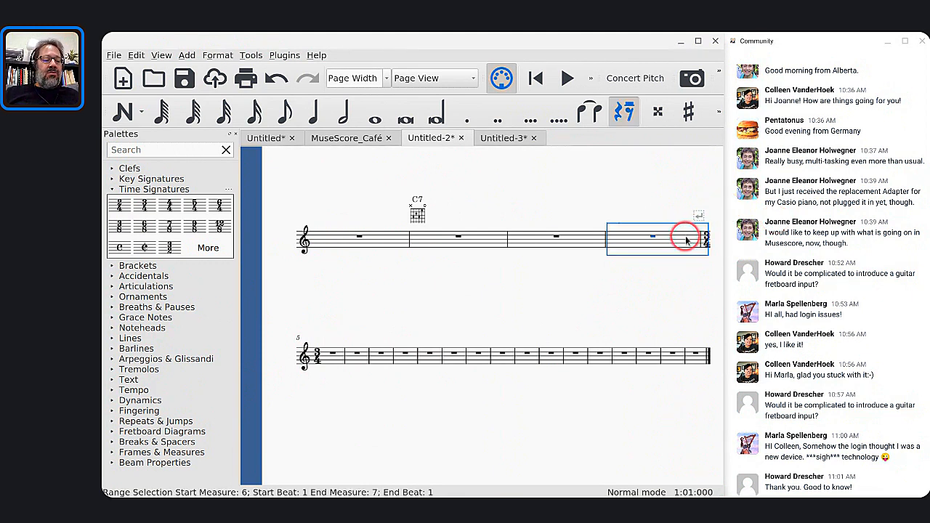
left_click(118, 441)
left_click(168, 396)
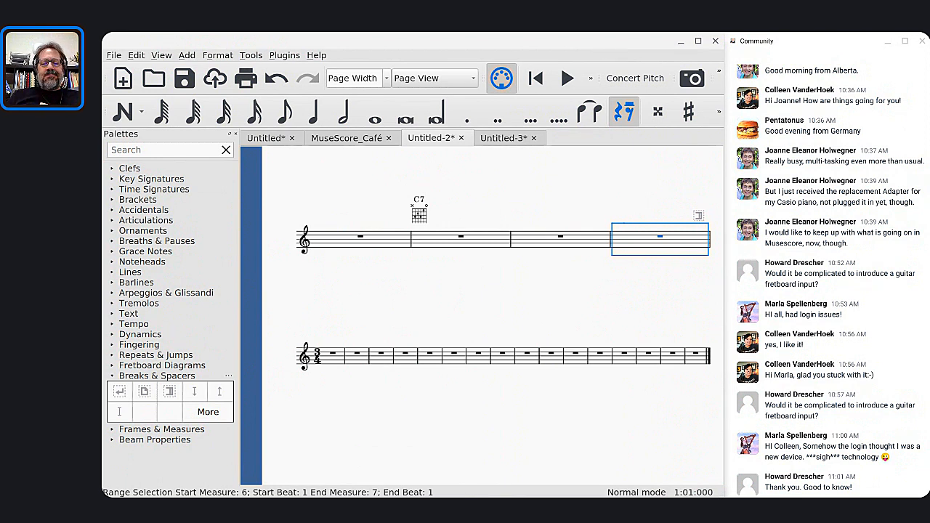
Step: Delete the C7 fretboard diagram from the second measure of the empty four-measure system
scroll(479, 312, "up", 4)
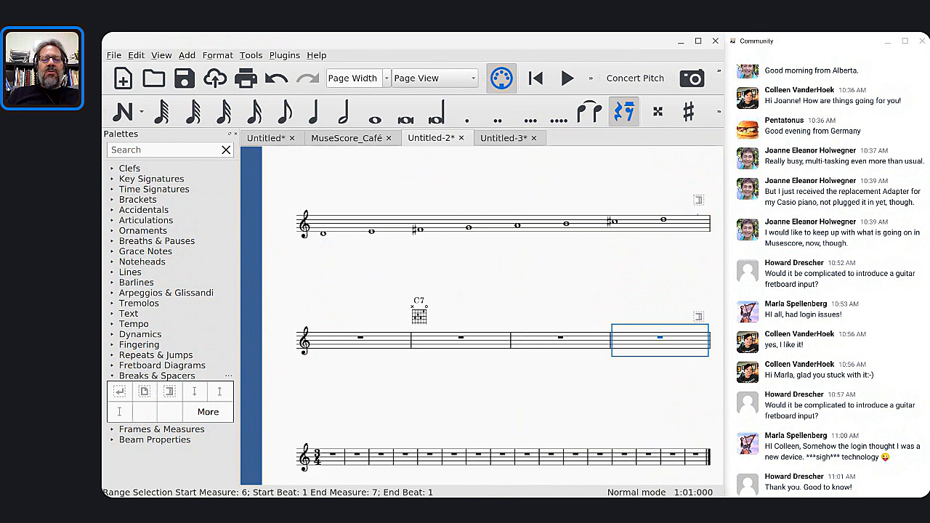
scroll(479, 312, "up", 1)
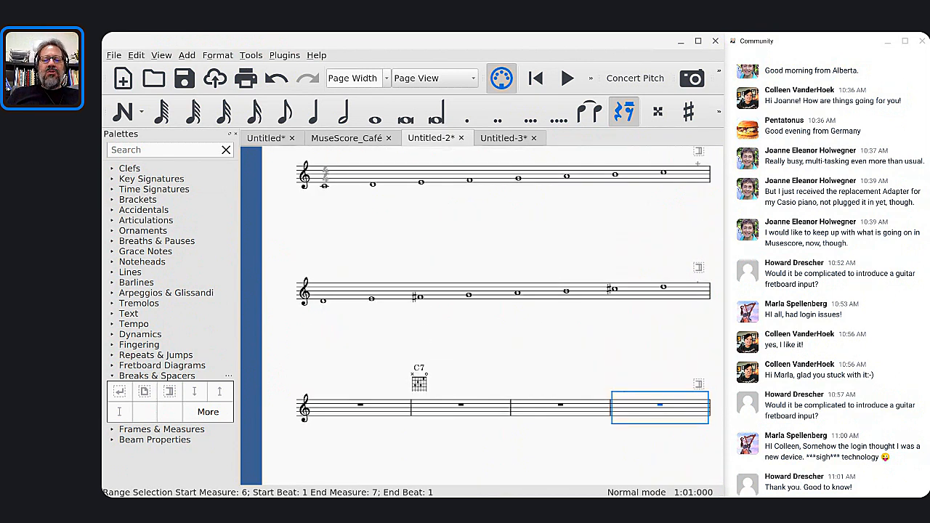
scroll(421, 349, "down", 1)
left_click(421, 350)
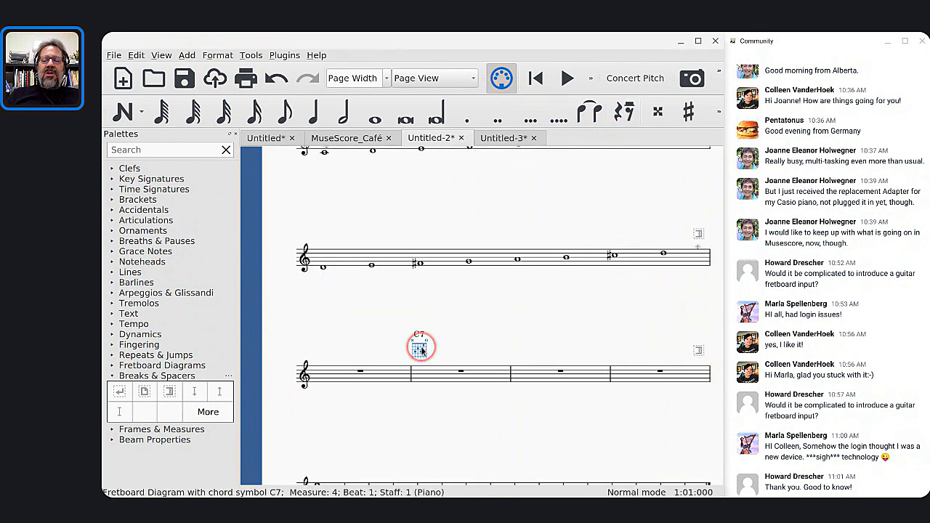
key("BackSpace")
scroll(426, 334, "down", 2)
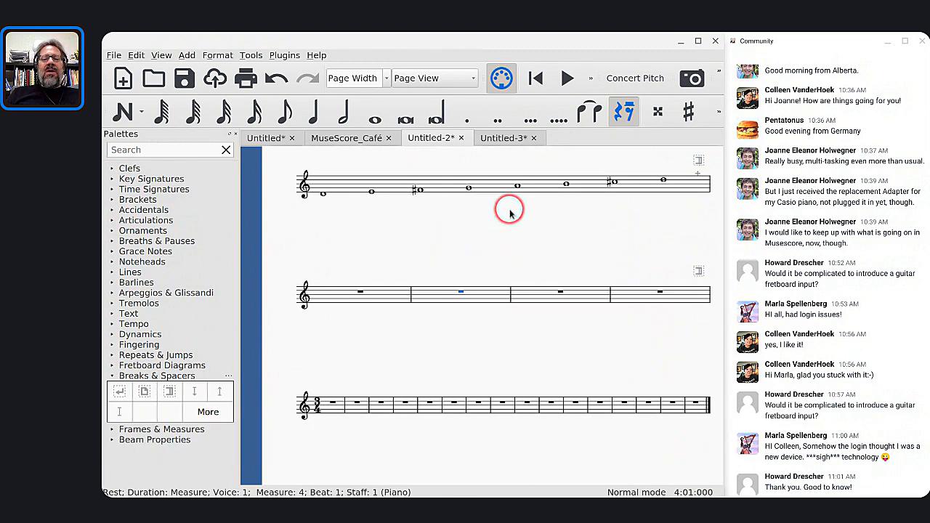
Step: Delete the section break at the end of the first scale so both scales share one system
scroll(510, 212, "up", 5)
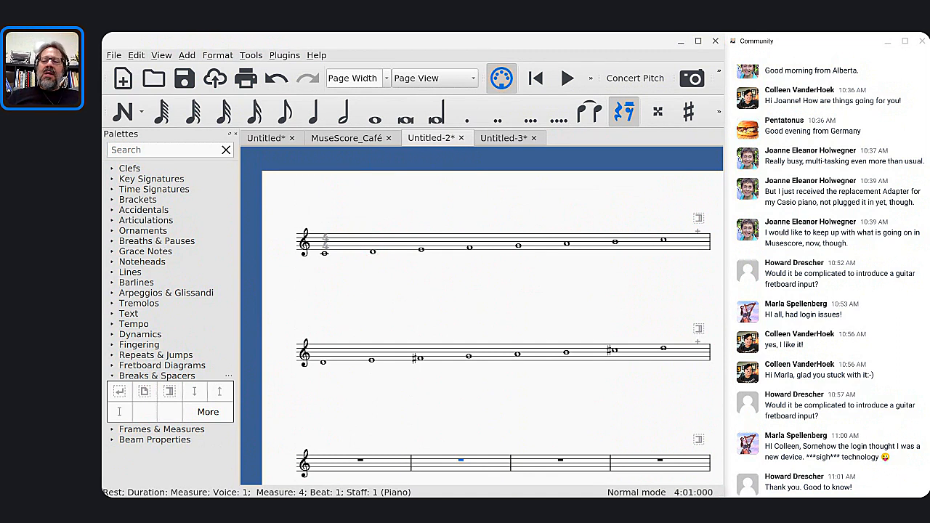
left_click(698, 218)
key("BackSpace")
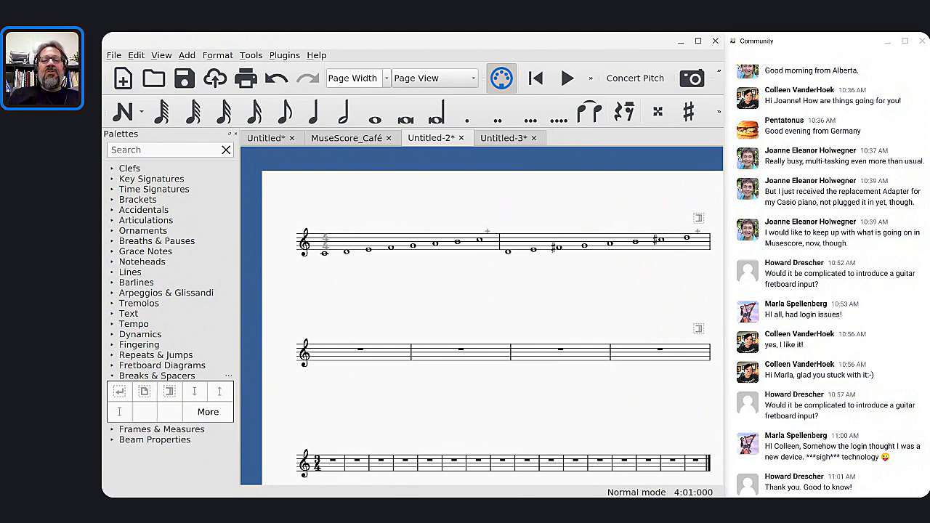
Step: Try inserting a horizontal frame before the second scale's measure and delete that frame
left_click(511, 238)
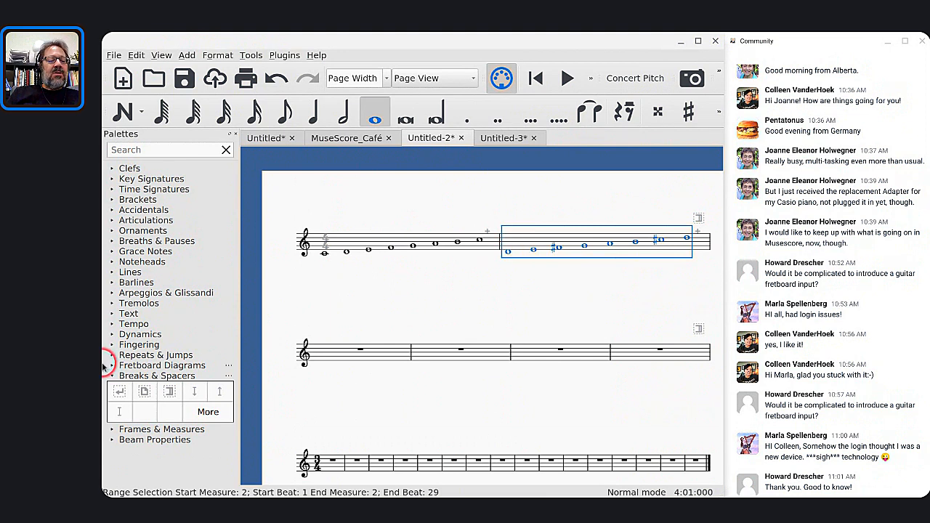
left_click(111, 429)
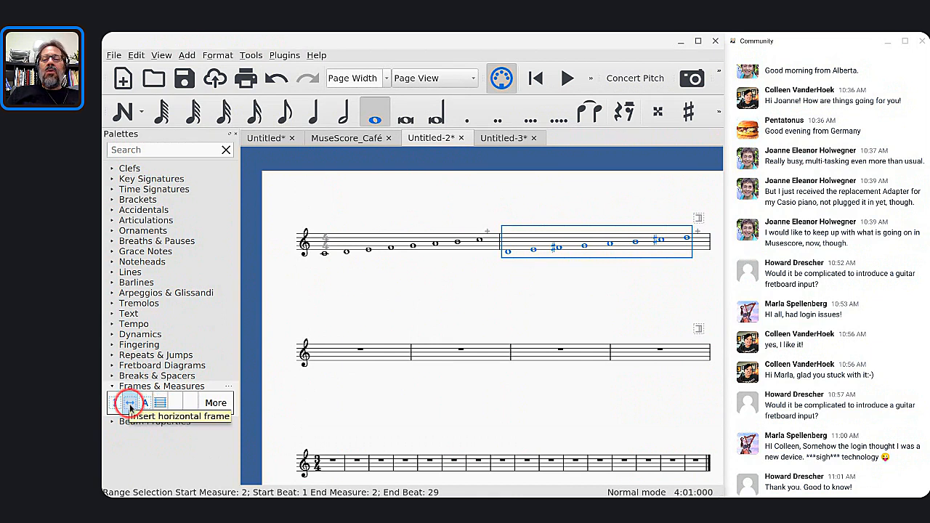
left_click(131, 409)
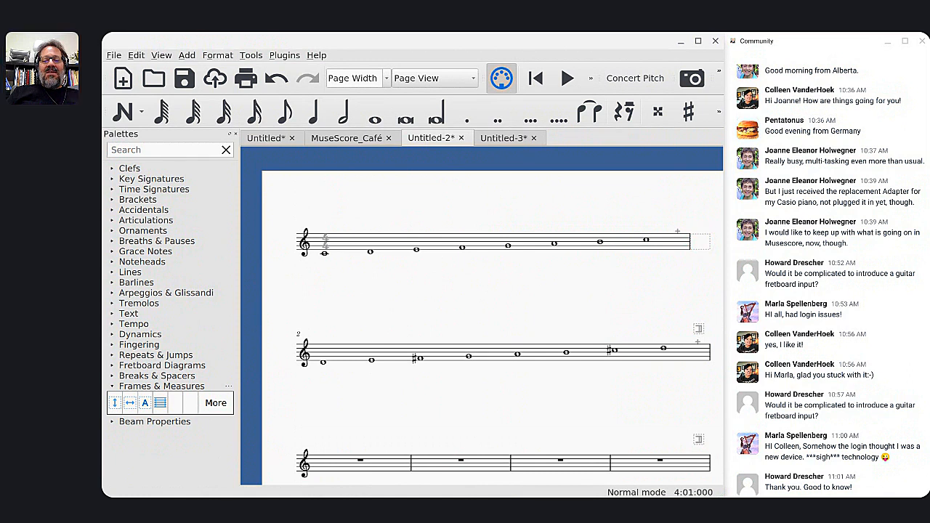
left_click(701, 247)
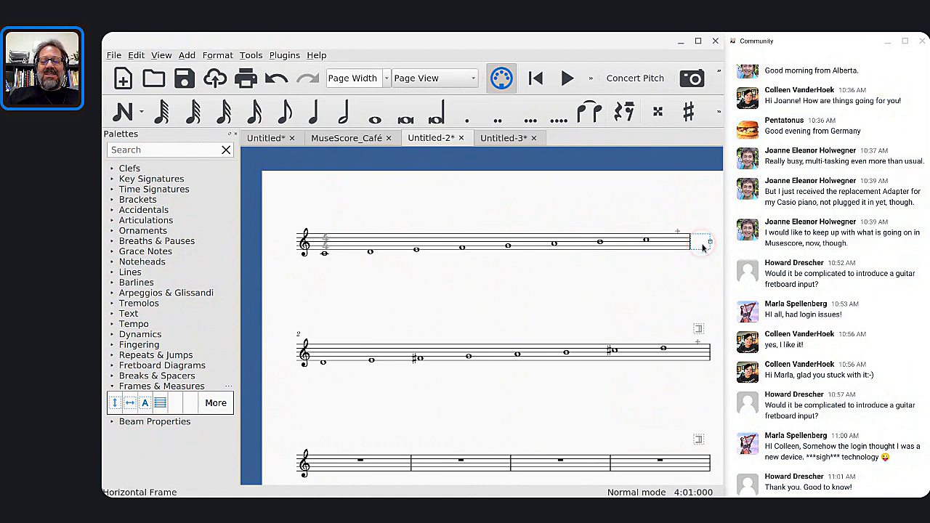
key("BackSpace")
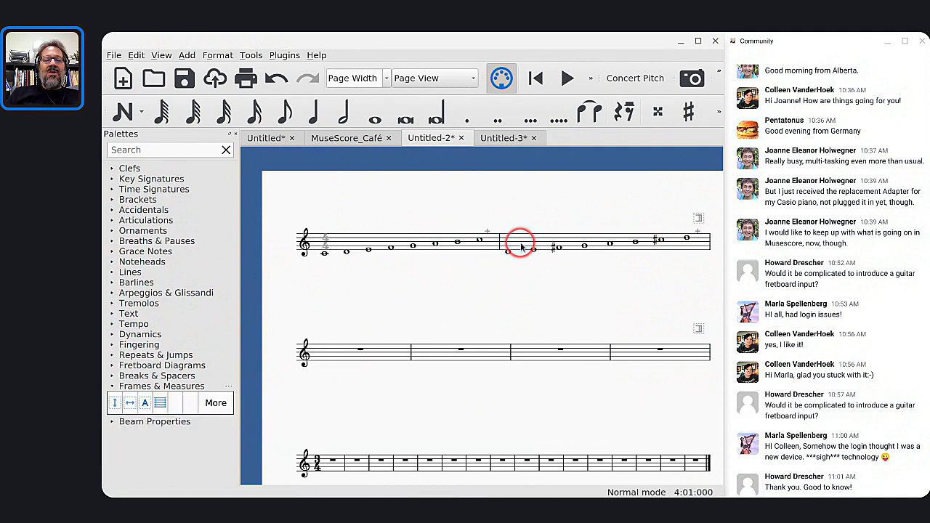
Step: Insert a horizontal frame between the two scale measures
left_click(520, 247)
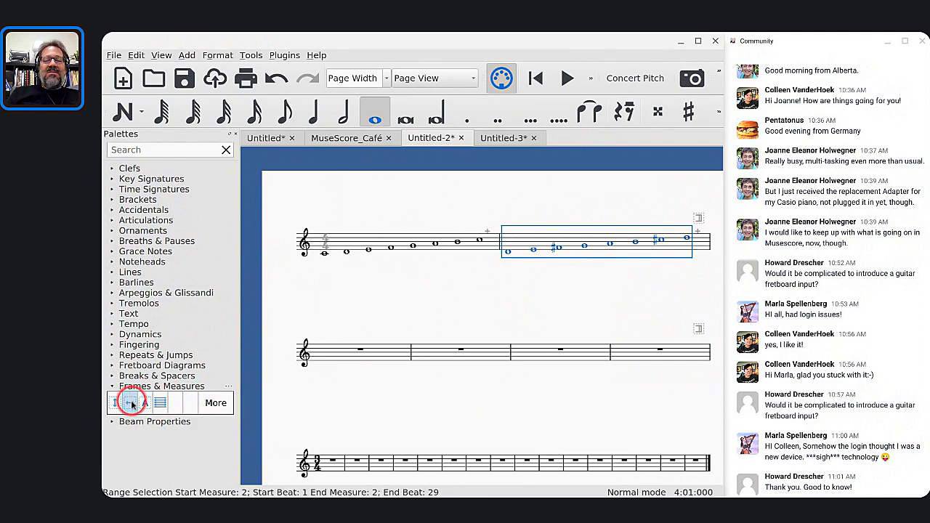
left_click(132, 404)
left_click(526, 247)
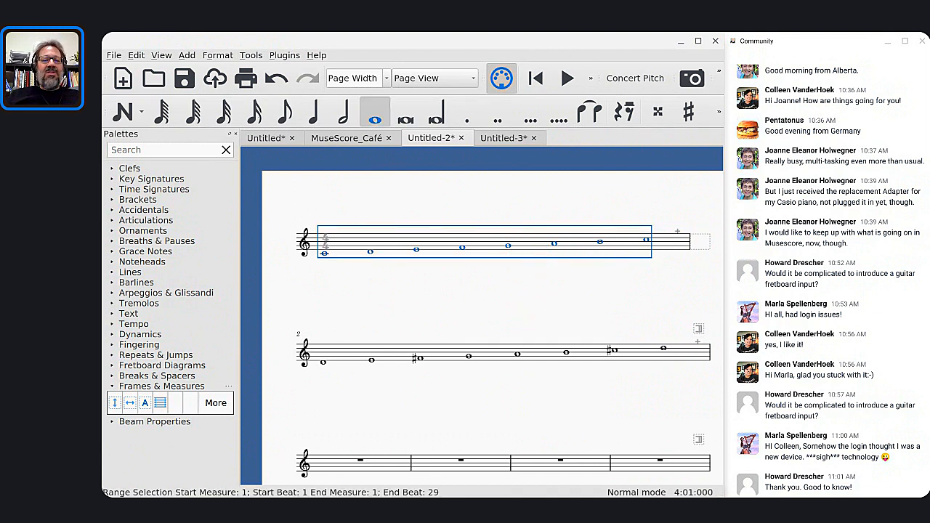
Step: Set the score style's measure spacing to 1.000 and apply it
left_click(229, 56)
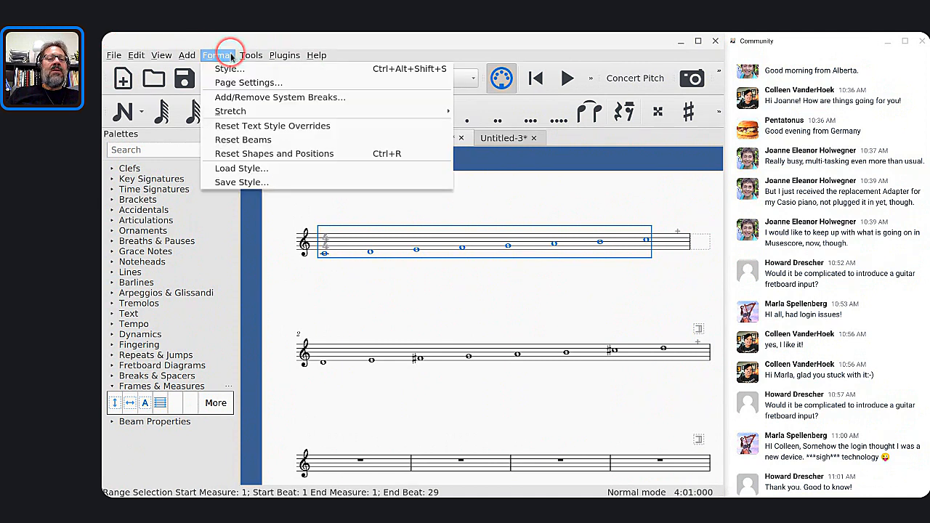
left_click(232, 70)
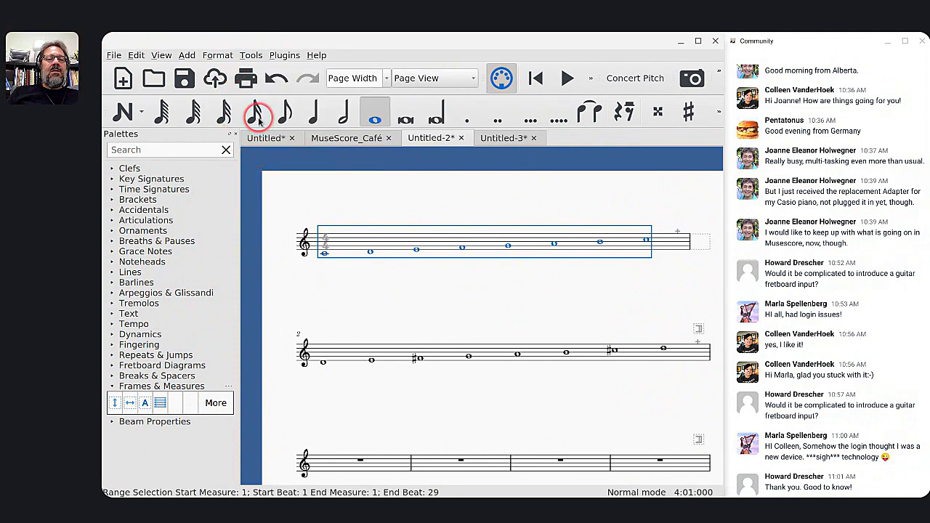
left_click(218, 55)
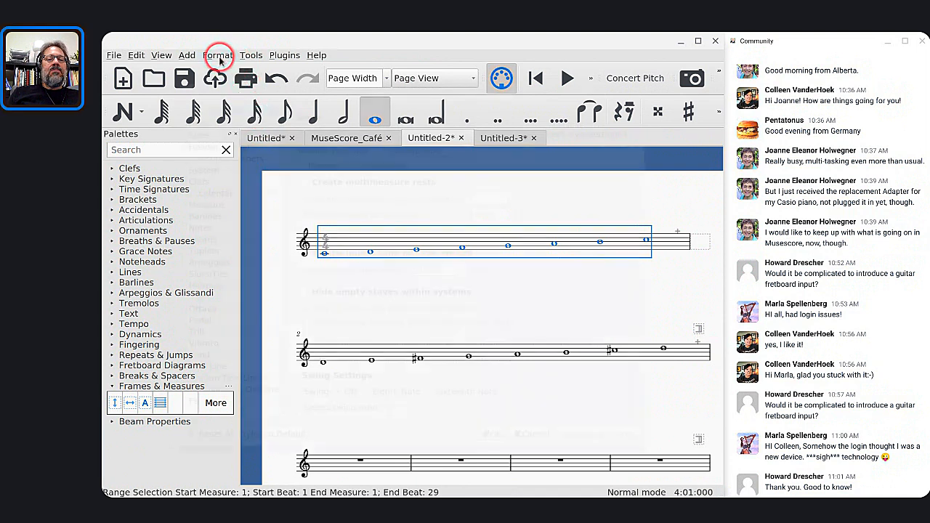
left_click(228, 71)
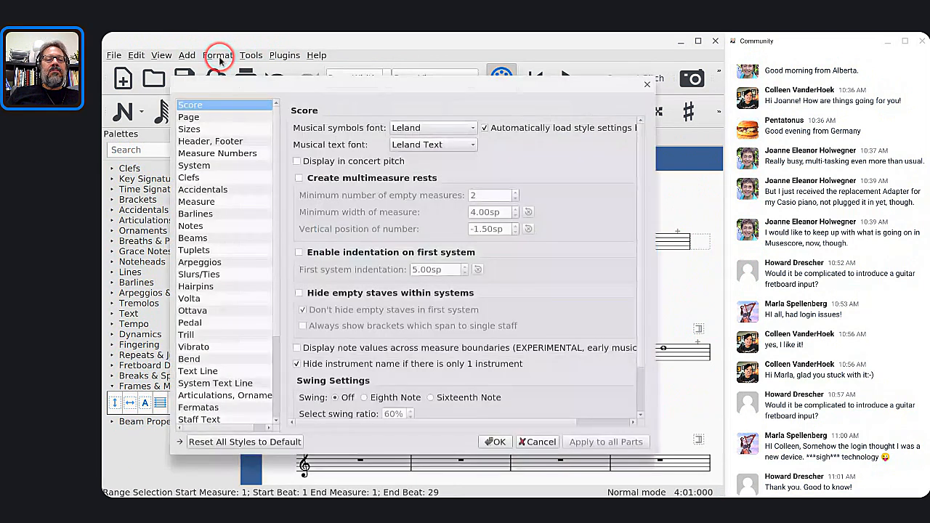
left_click(196, 201)
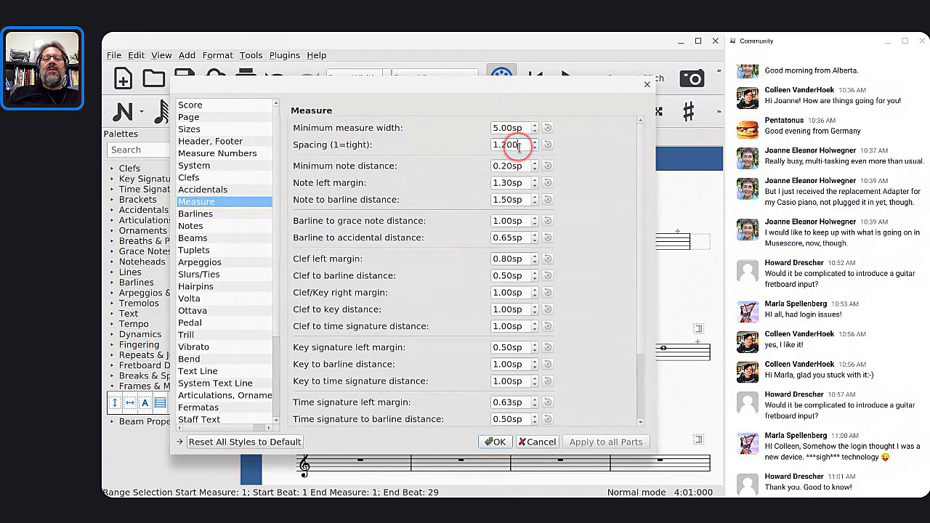
key("Down")
key("Down")
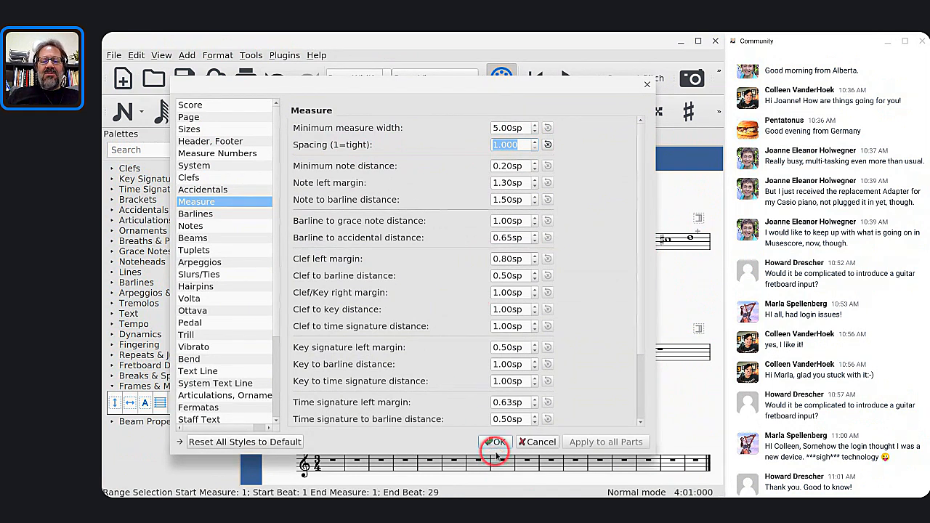
left_click(496, 442)
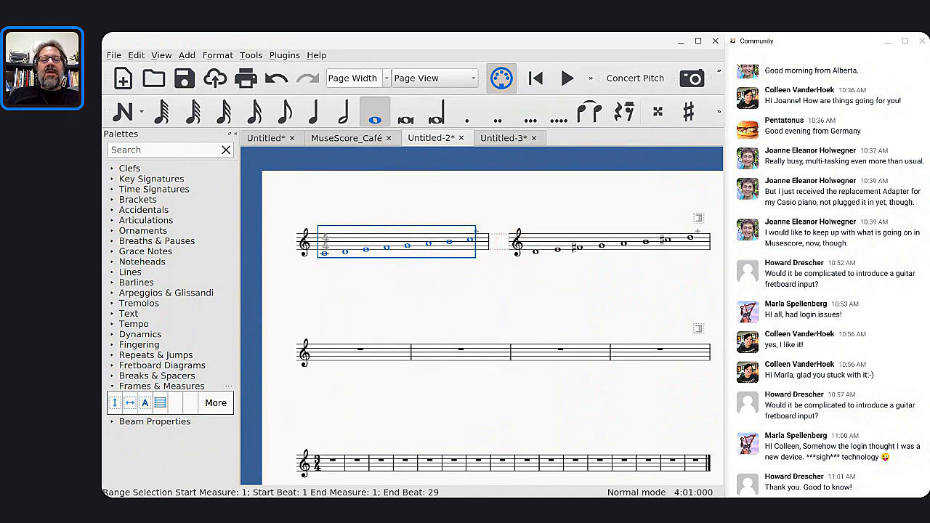
Step: Add a tempo marking of quarter note = 240 at the first note of the first scale
left_click(324, 254)
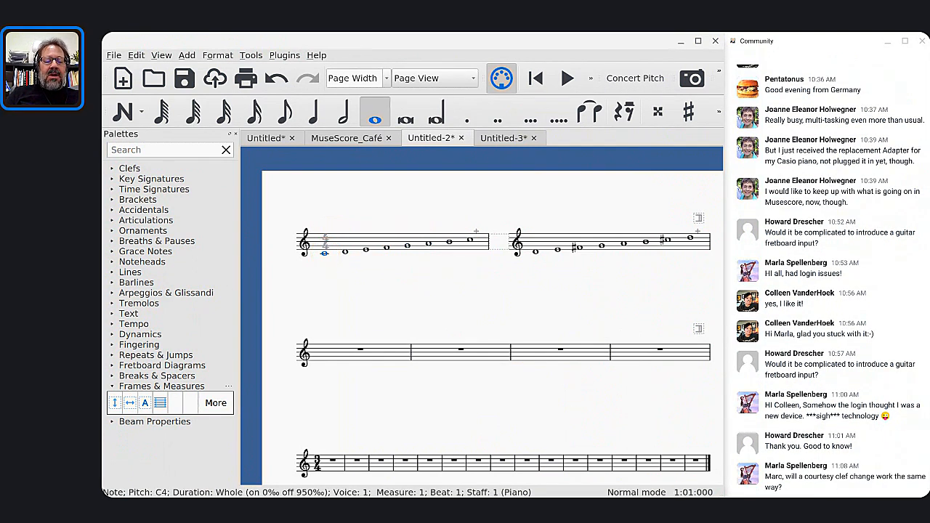
key("shift+alt+t")
key("Right")
key("Right")
key("Right")
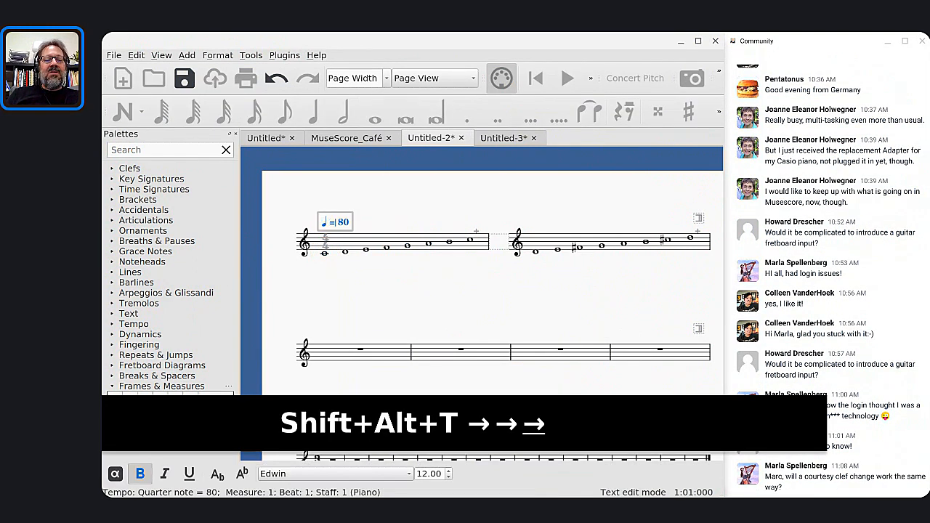
key("Right")
key("shift+Right")
type("2")
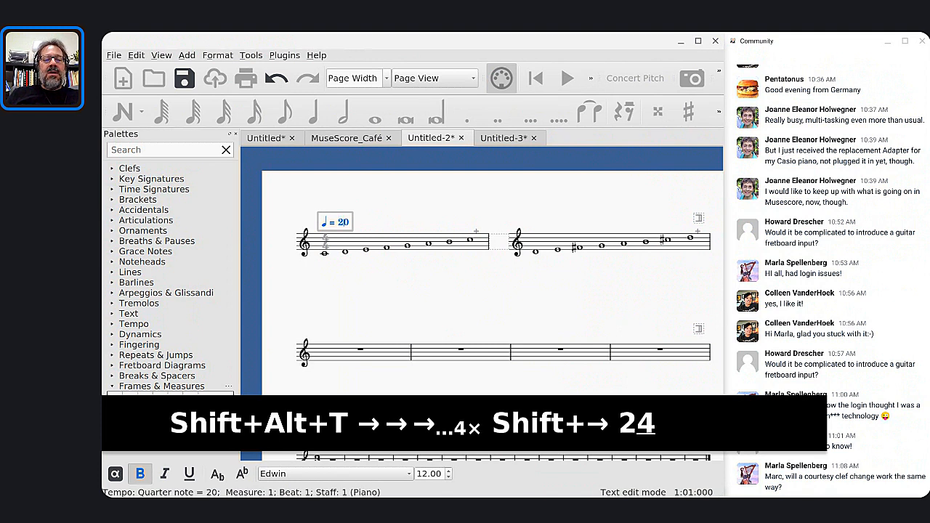
type("4")
key("Escape")
Step: Make the tempo marking invisible and turn off the display of invisible elements
key("v")
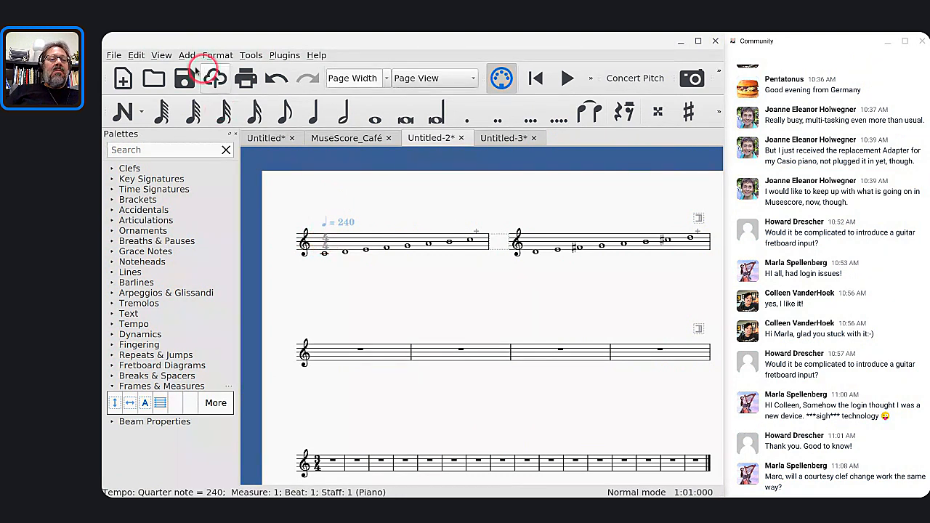
left_click(161, 55)
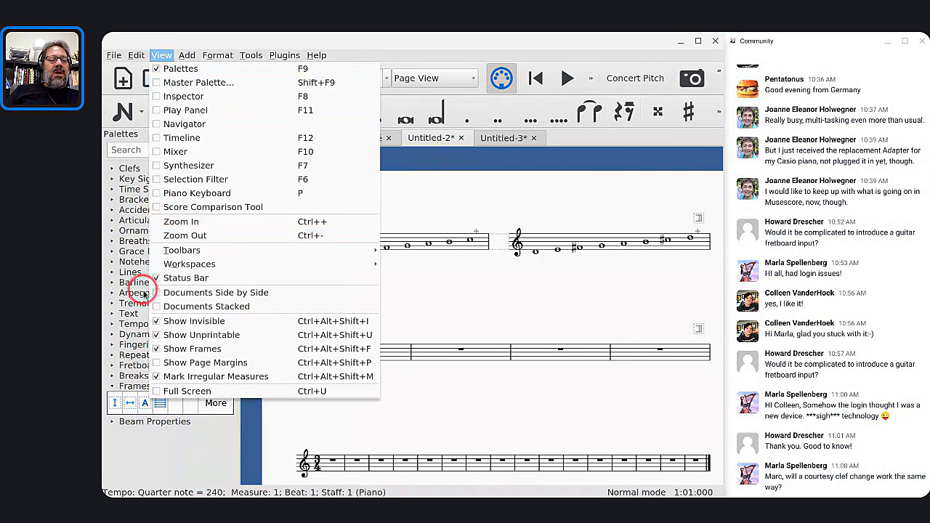
left_click(155, 322)
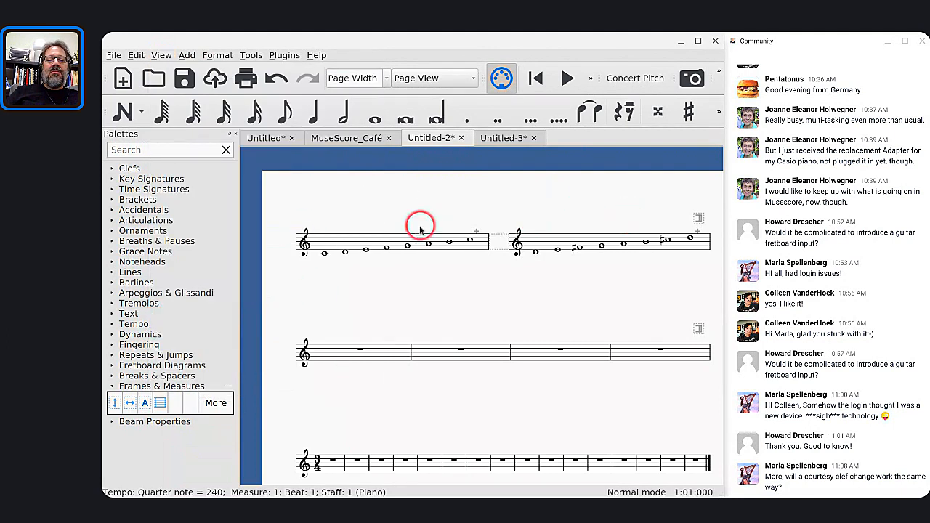
Step: Play the score from the first scale's opening note into the second scale, and stop playback
left_click(324, 252)
key("space")
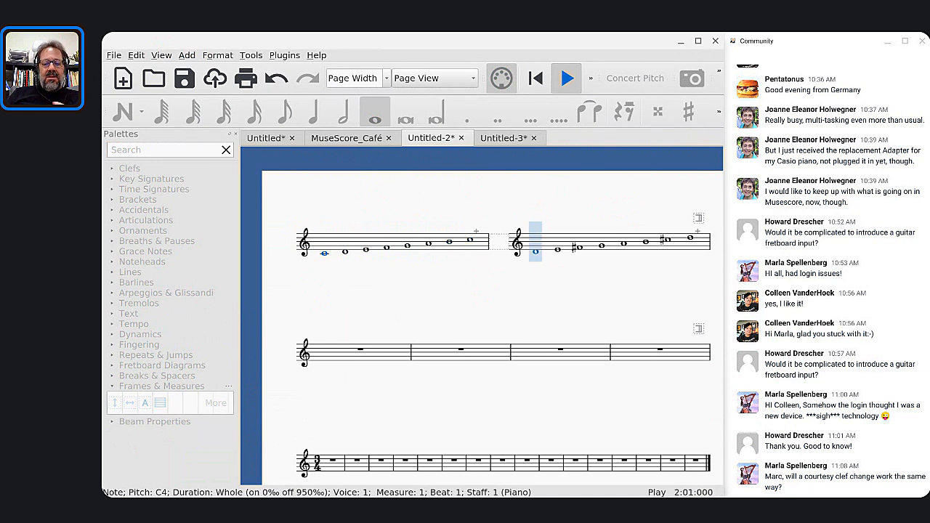
key("space")
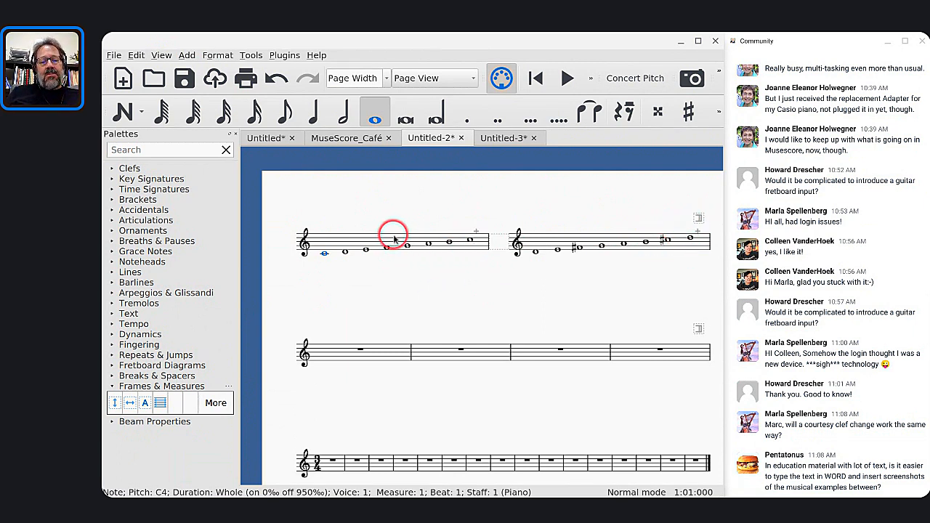
Step: Add a caesura after the last note of the first scale and make it invisible
left_click(469, 240)
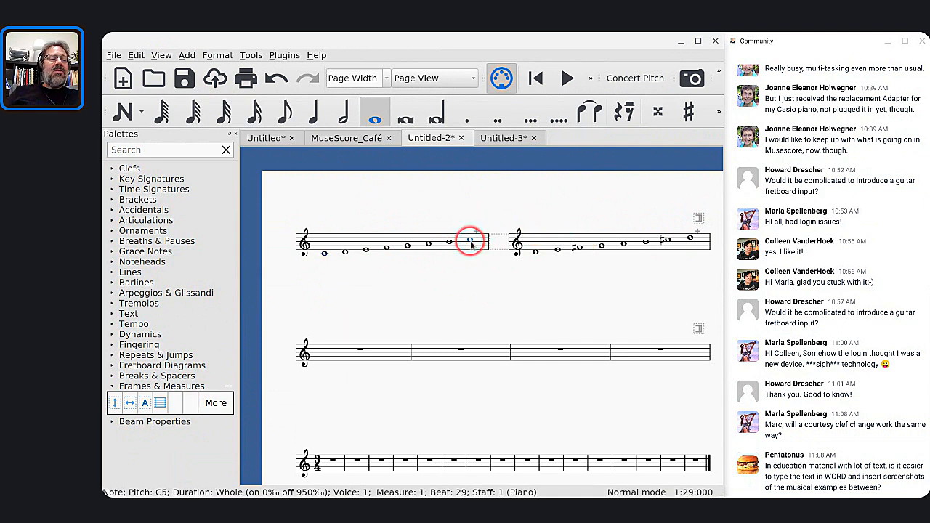
left_click(114, 241)
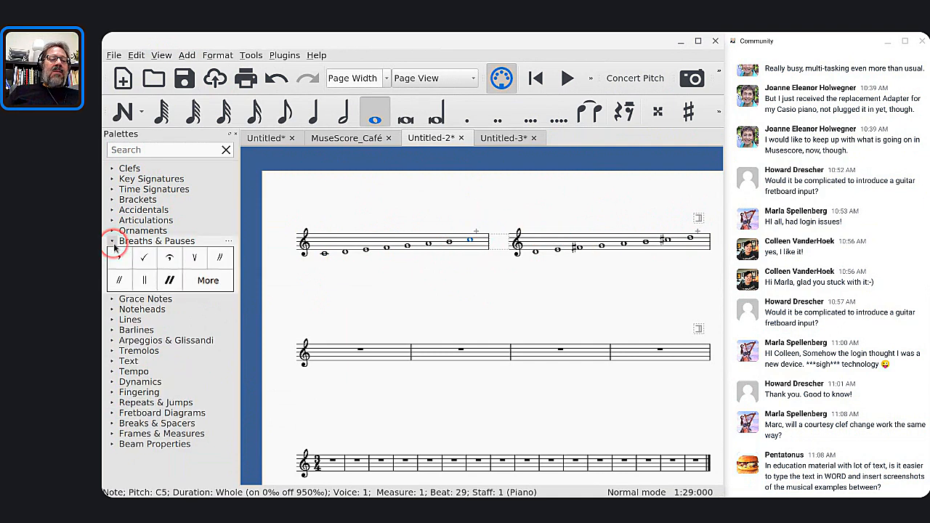
left_click(119, 283)
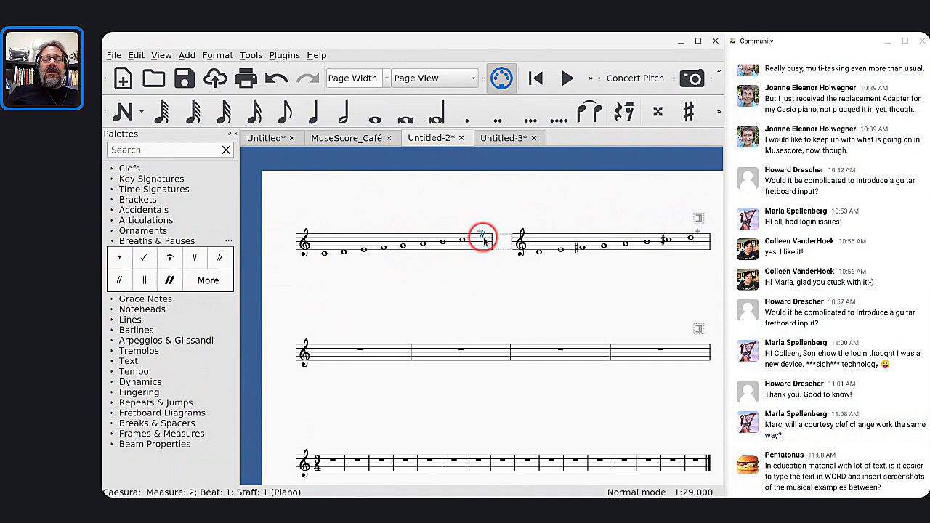
key("v")
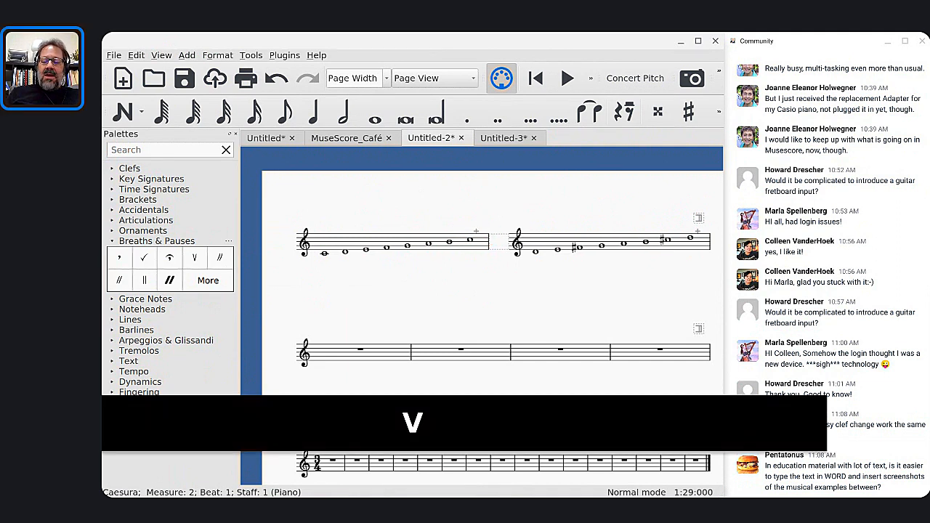
Step: Set the caesura's pause to 3 s in its element properties
key("F8")
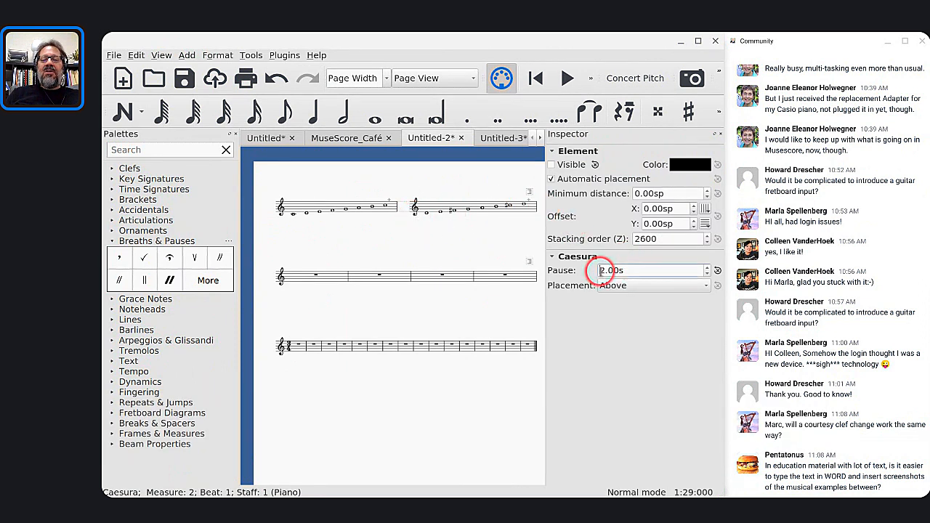
key("shift+Right")
type("3")
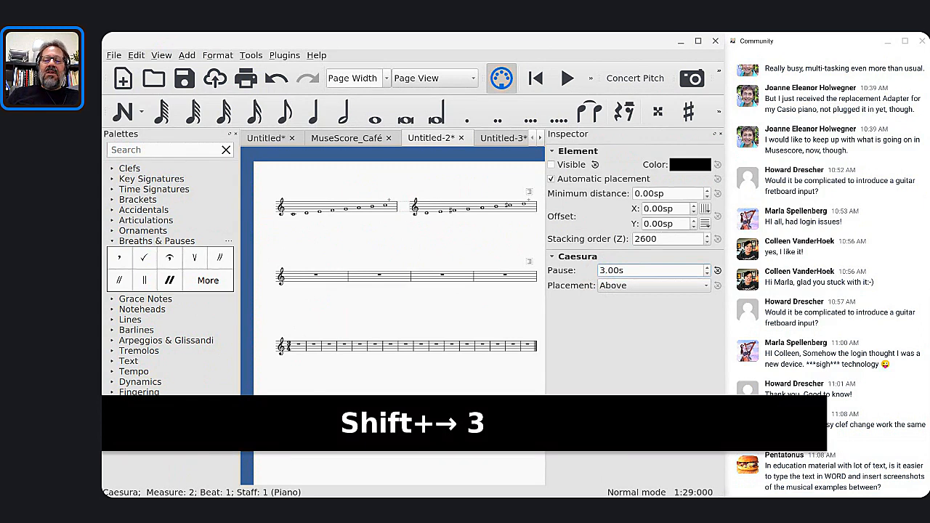
key("Return")
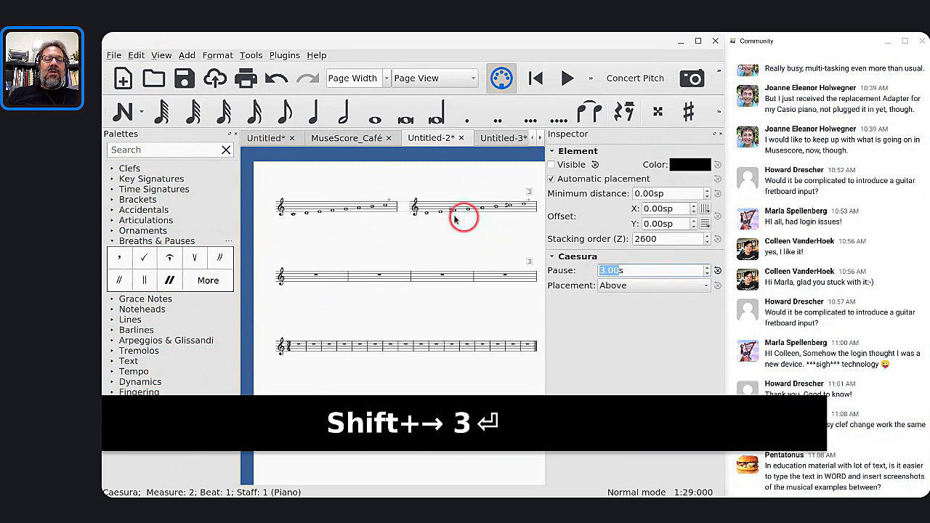
Step: Play the score from the second-to-last note of the first scale into the second scale, and stop playback
left_click(372, 208)
key("space")
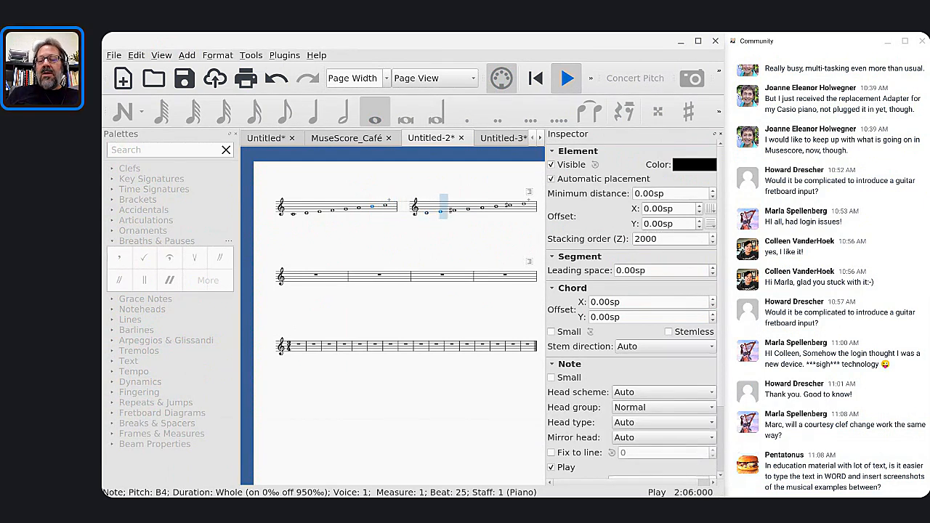
key("space")
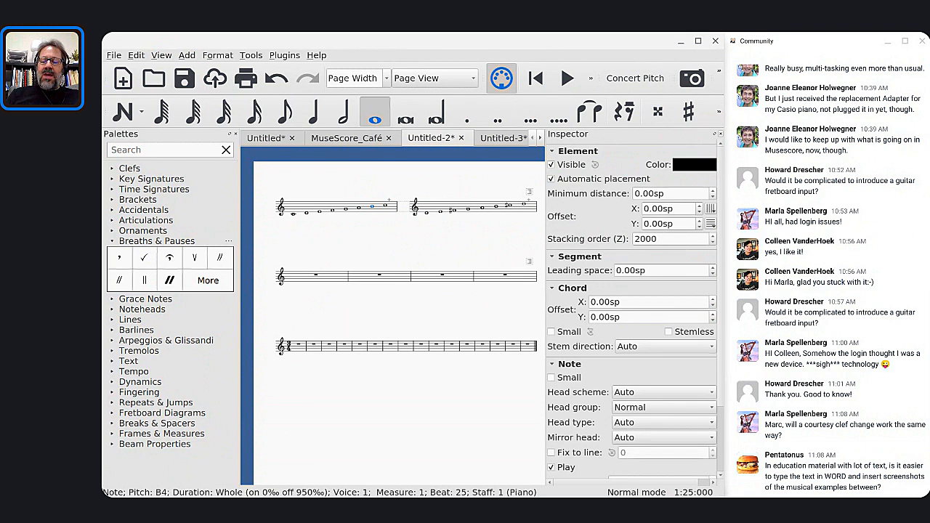
key("super")
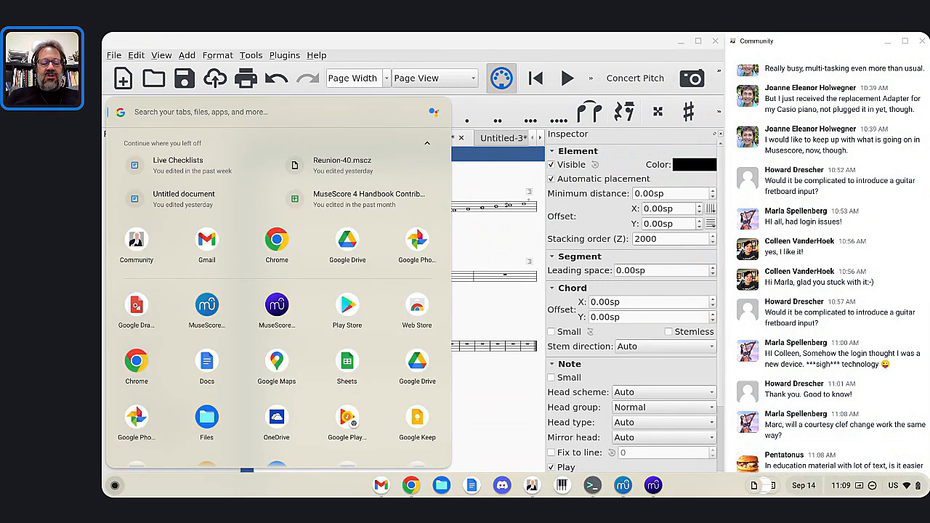
key("super")
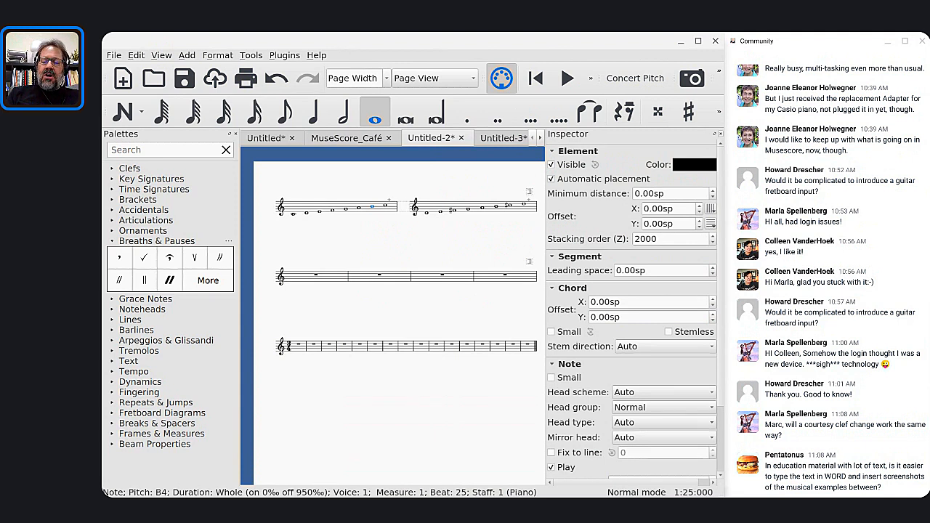
key("super")
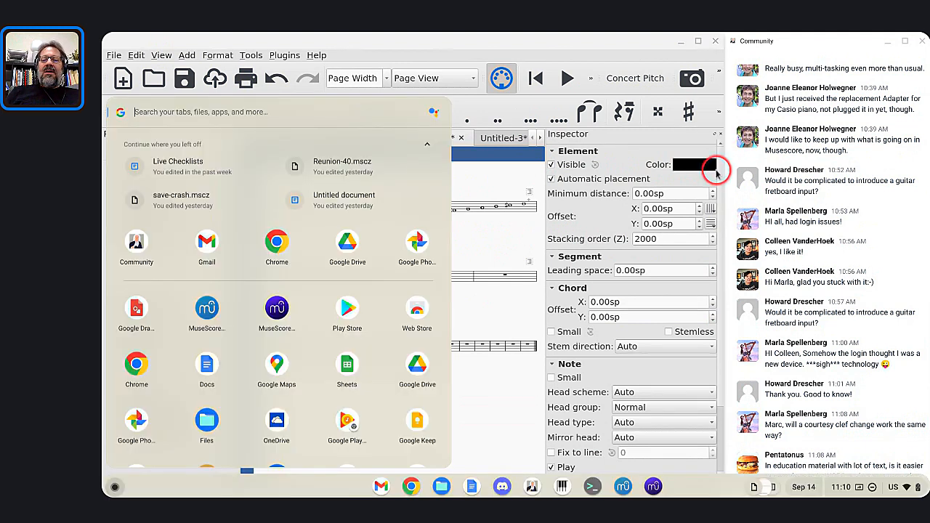
Step: Close the Inspector and the Palettes to give the score the full window width
left_click(723, 139)
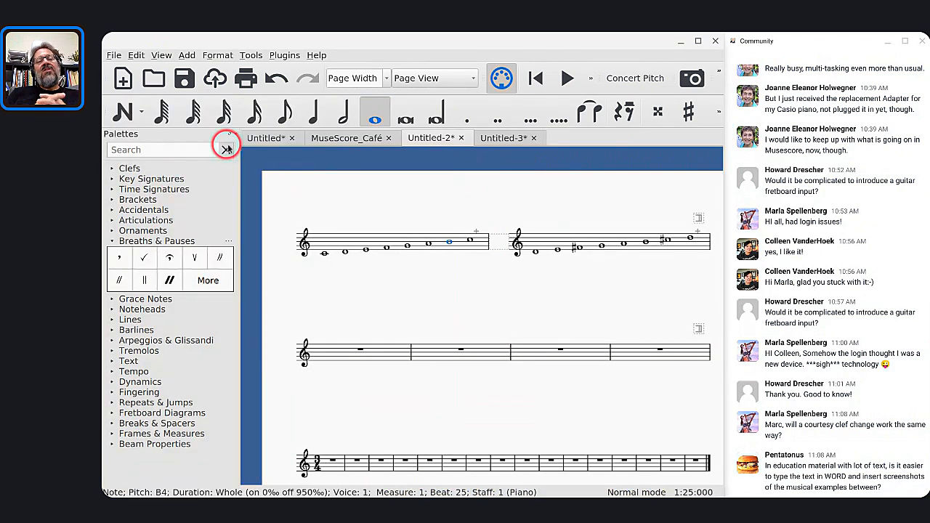
left_click(226, 149)
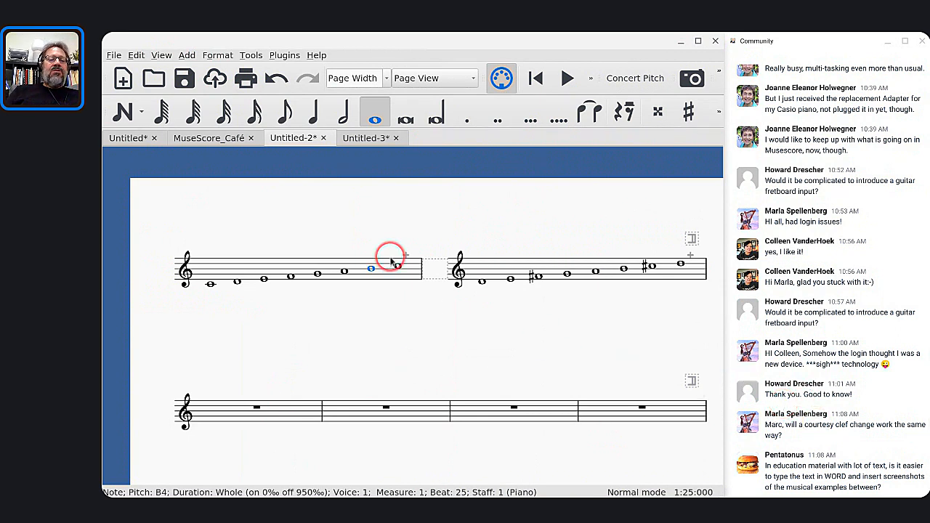
left_click_drag(265, 349, 250, 287)
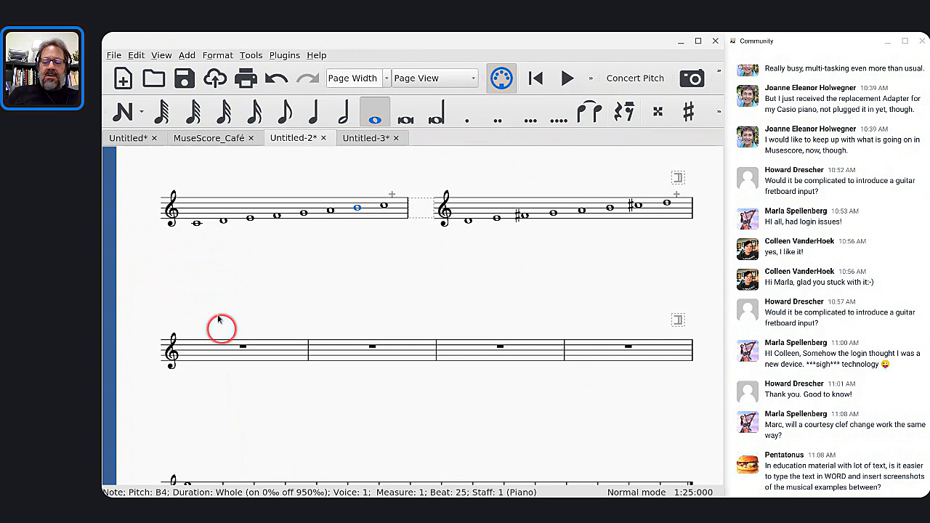
Step: Insert a text frame before the third measure, between the scale examples and the next system
key("super")
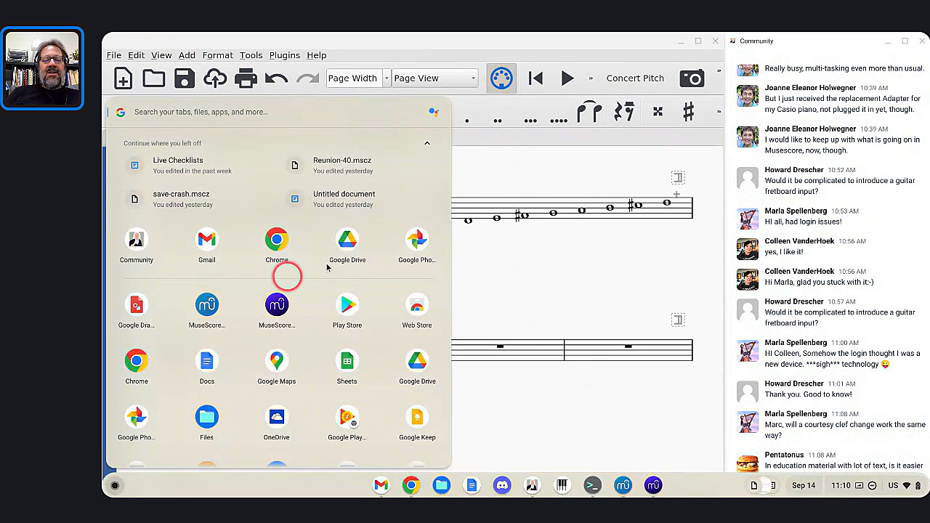
left_click(490, 271)
left_click(211, 355)
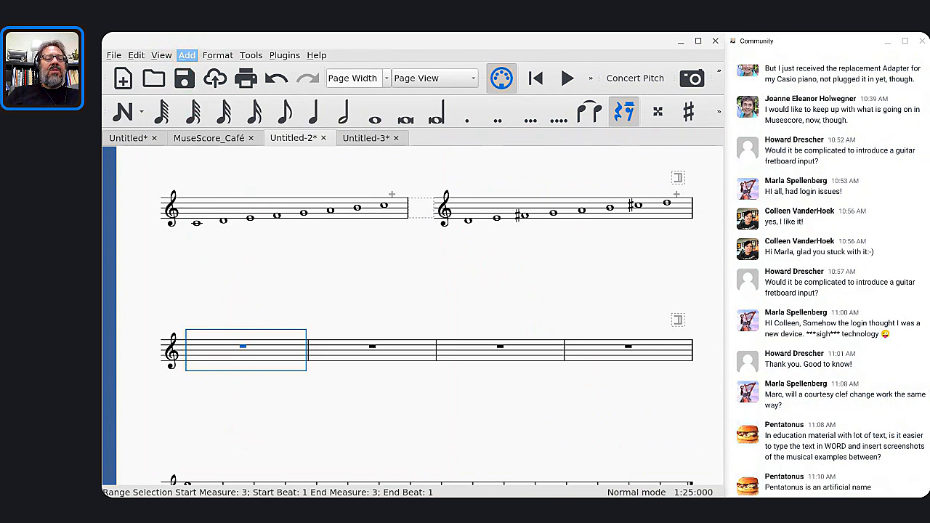
left_click(186, 56)
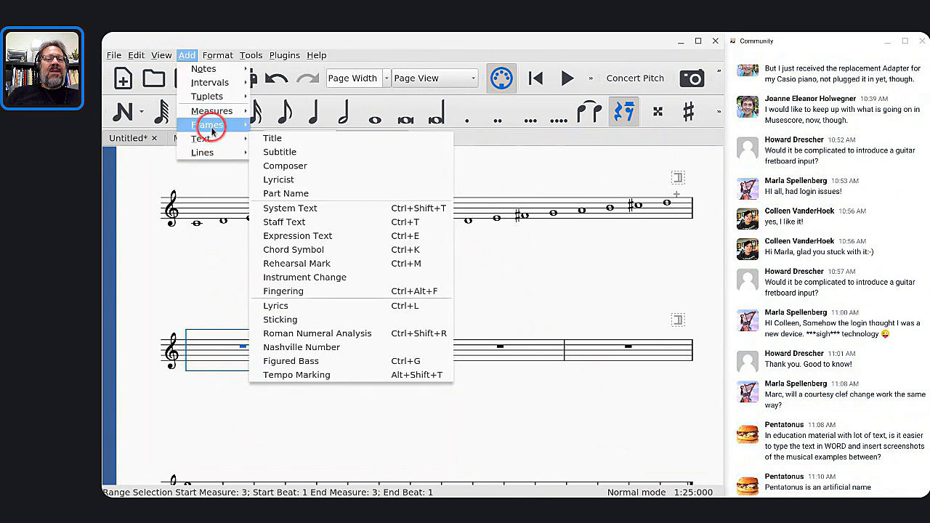
mouse_move(212, 130)
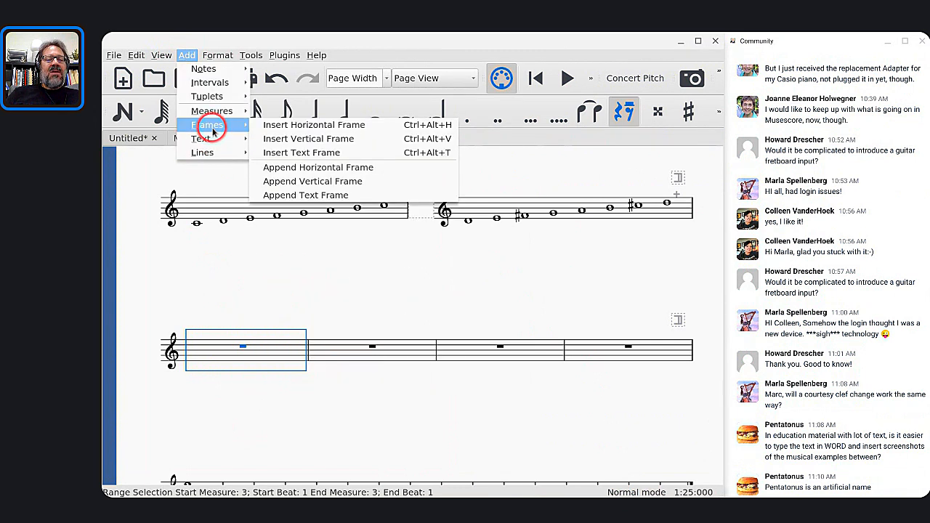
left_click(282, 152)
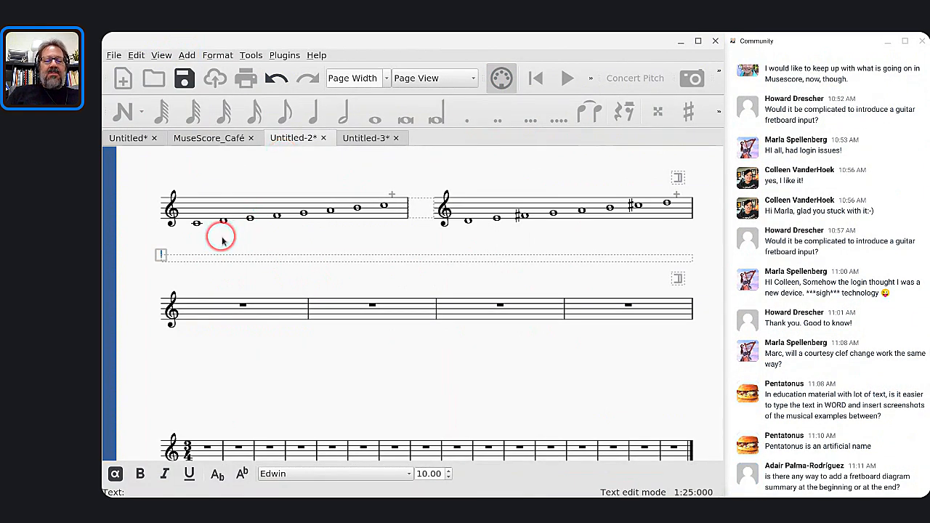
Step: Fill the new text frame with one long line of placeholder text and finish text editing
type("hsdjkflajdfh lasdkjfh aldkjf ahldkjfahldkjf")
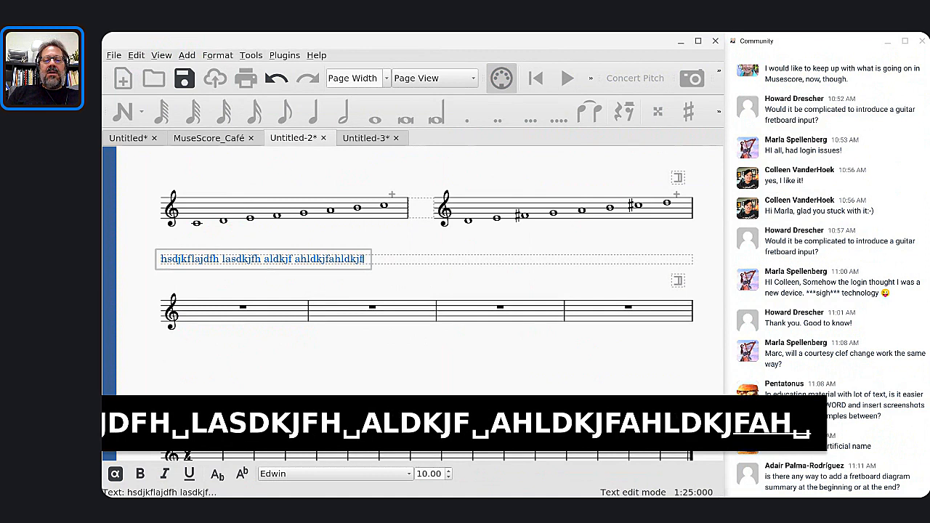
type("ah lsdkjfah lsdkjfah lsdjkfa hlsdjkf ahlsdjkfah lsdkjfah lsdjkfah lsdjkfah lsdjkfha lsdjkfah lsdkjfah lsdk")
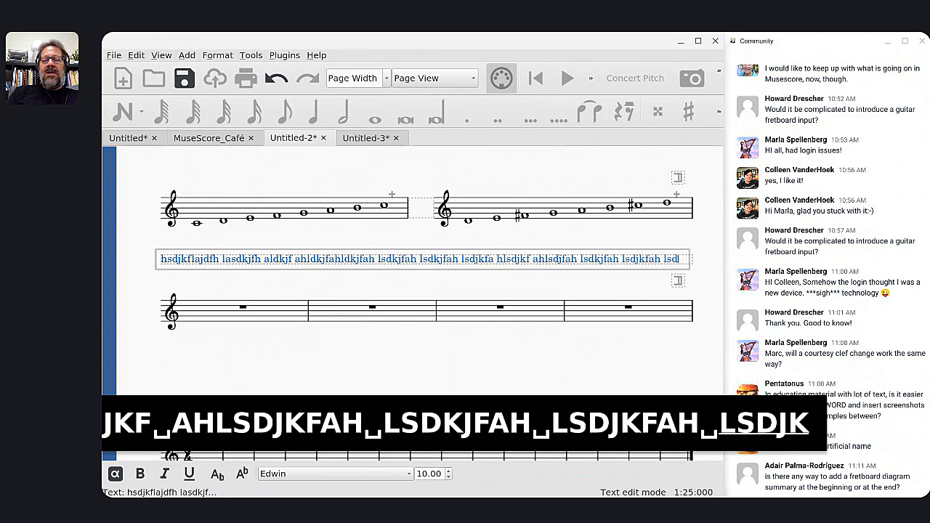
key("Escape")
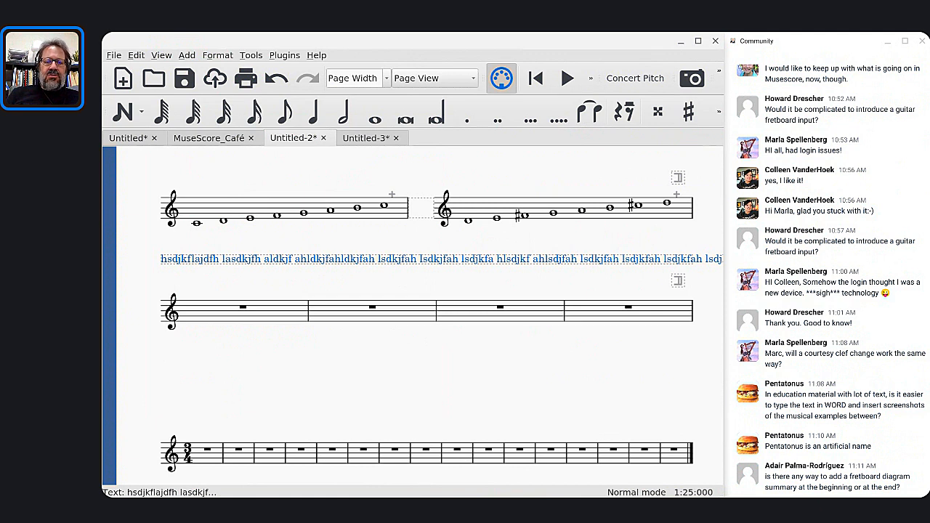
Step: Switch to the Untitled-3 guitar score and look through it from its last system back to the first
scroll(419, 313, "up", 3)
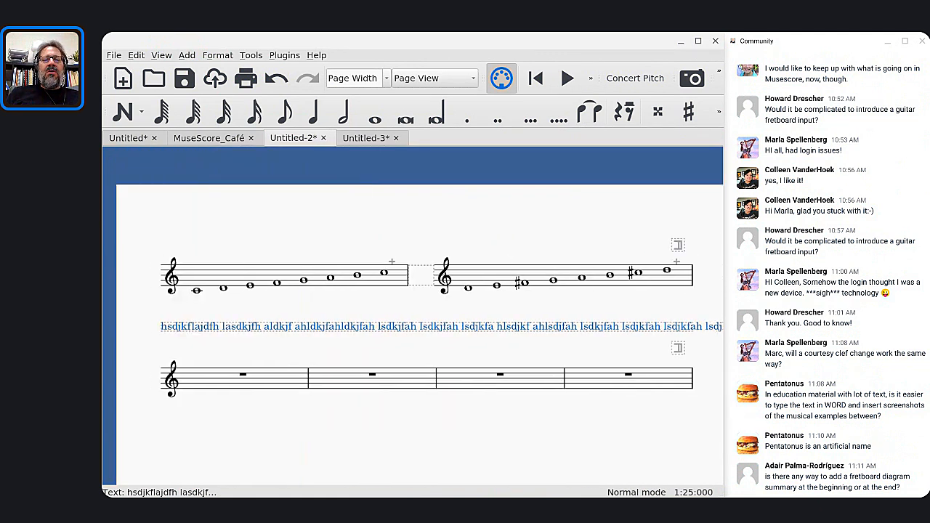
left_click(367, 138)
scroll(318, 301, "down", 12)
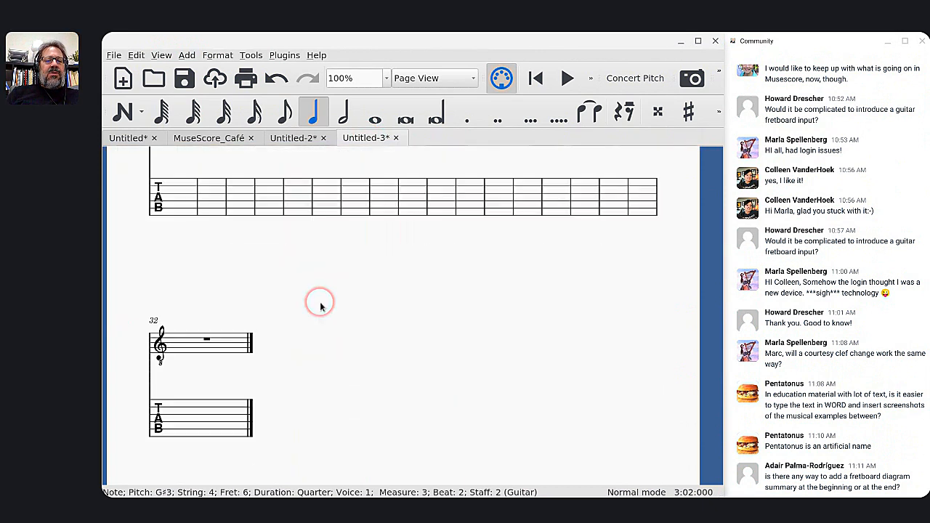
scroll(321, 307, "up", 8)
scroll(320, 307, "up", 9)
scroll(320, 306, "down", 6)
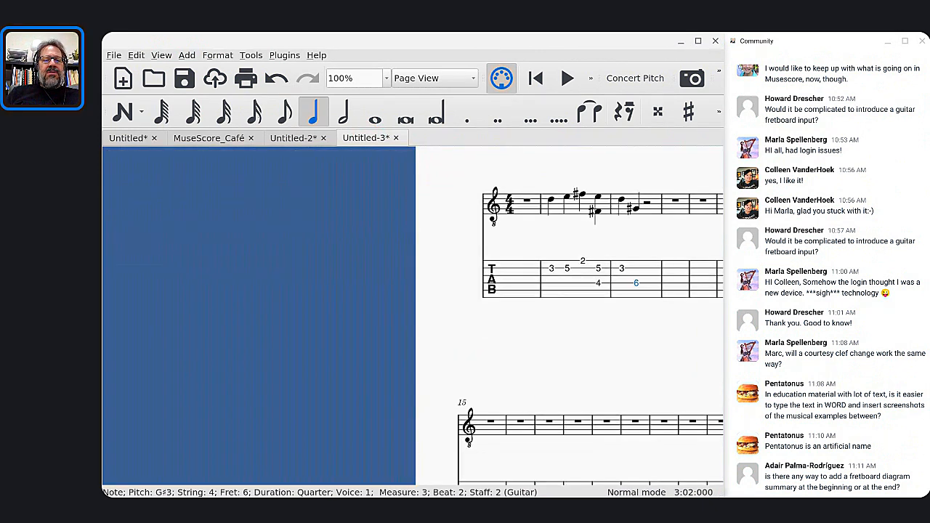
Step: Add a Dm fretboard diagram above the first note of measure 2 on the standard guitar staff, and clear the selection
left_click(244, 201)
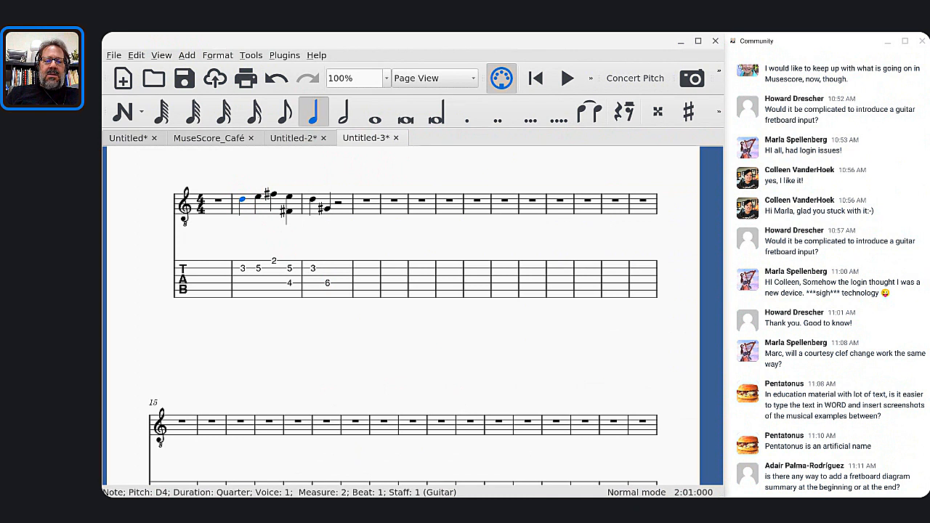
key("F9")
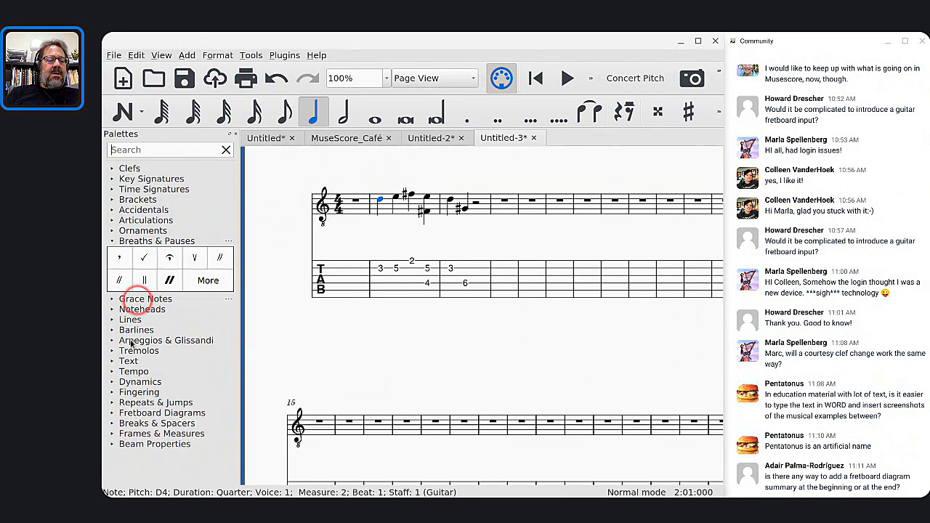
left_click(112, 413)
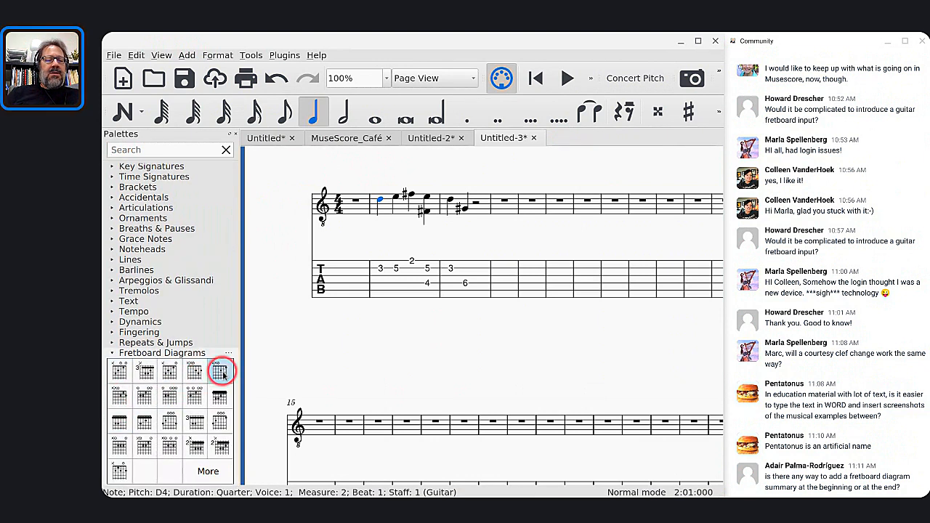
left_click(219, 372)
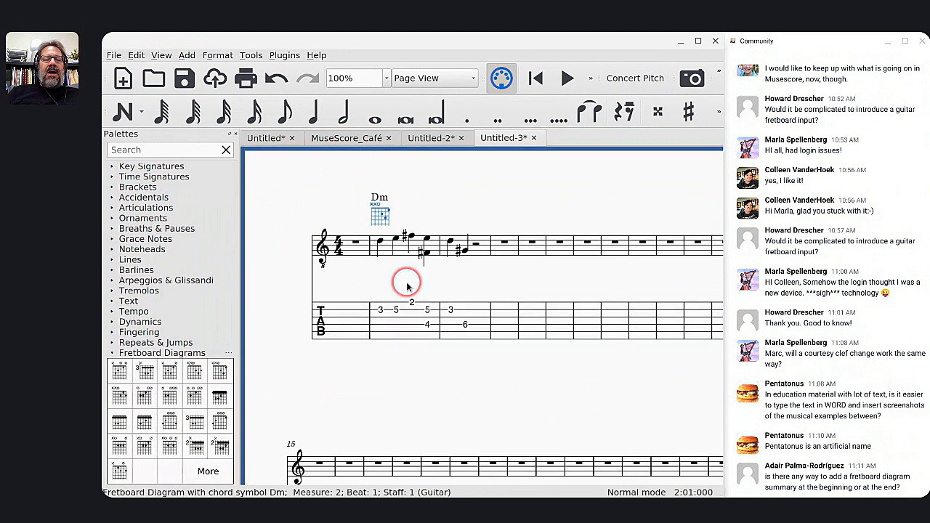
left_click(341, 199)
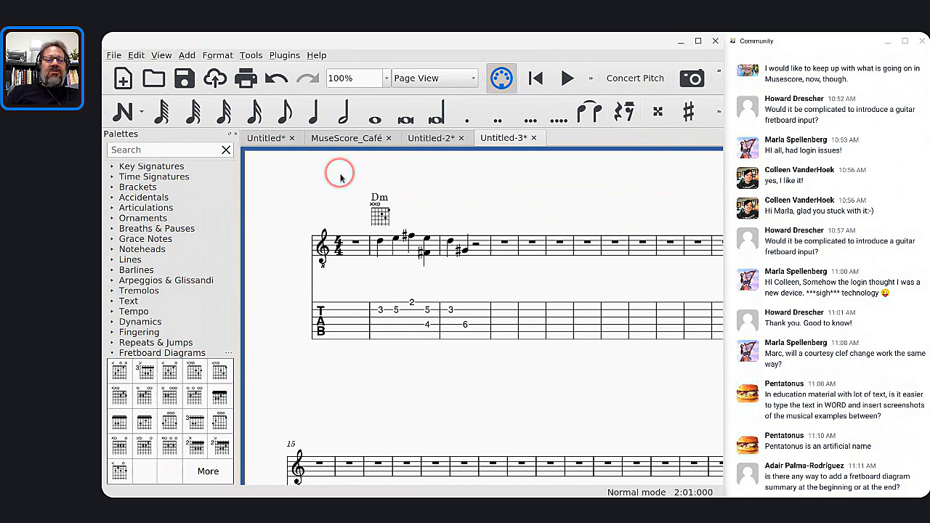
Step: Capture a partial screenshot of the Dm chord symbol and its fretboard diagram
key("Print")
left_click_drag(350, 180, 406, 227)
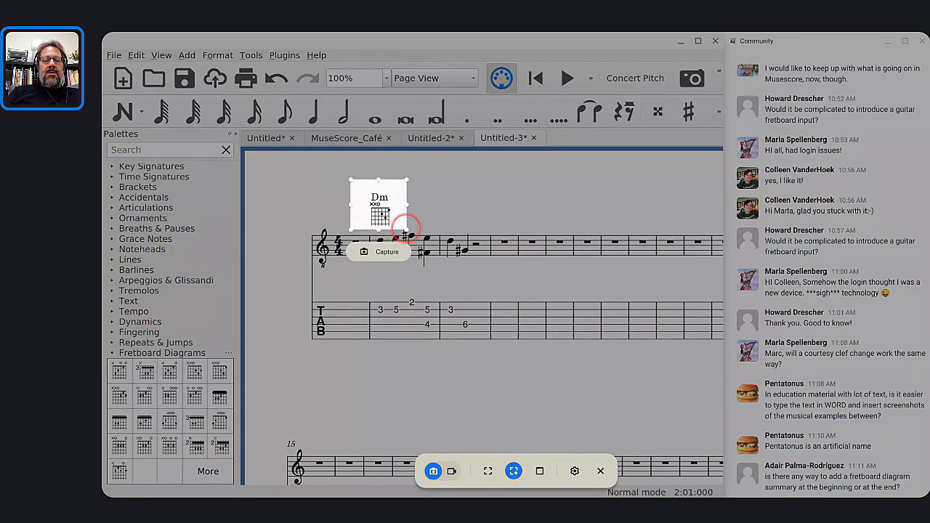
left_click(379, 255)
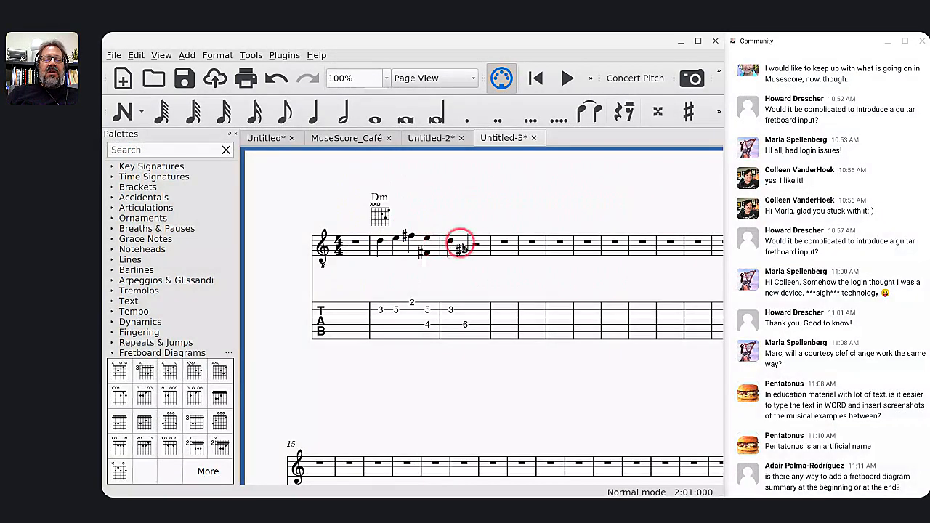
Step: Append a vertical frame to the guitar score and return to the first system
scroll(467, 243, "up", 3)
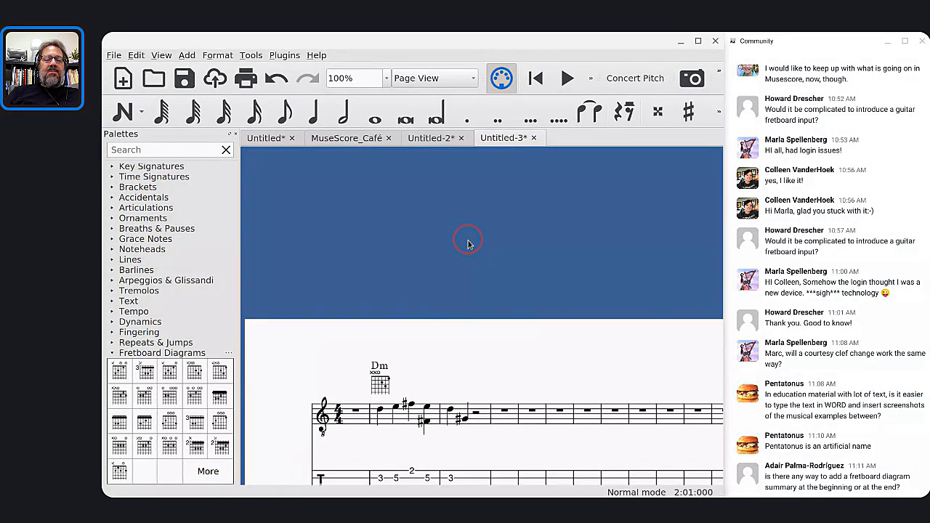
left_click(355, 410)
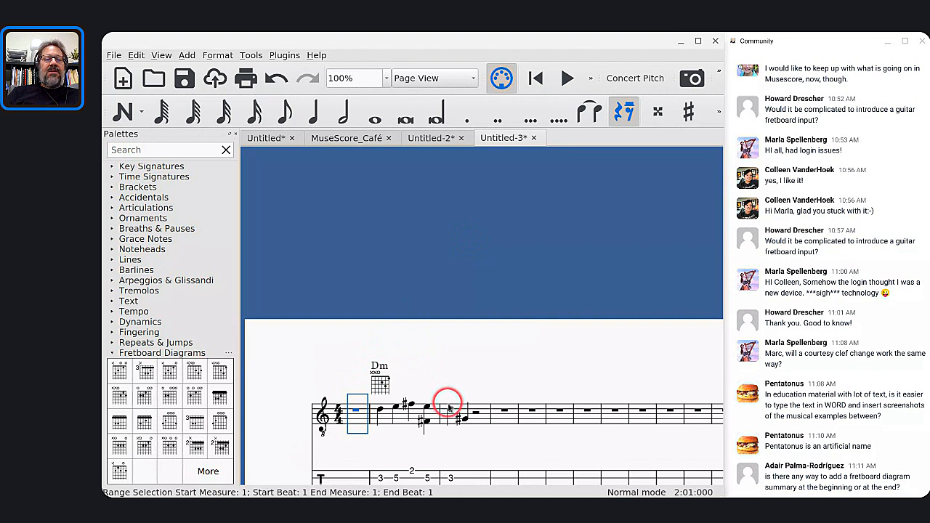
left_click(188, 57)
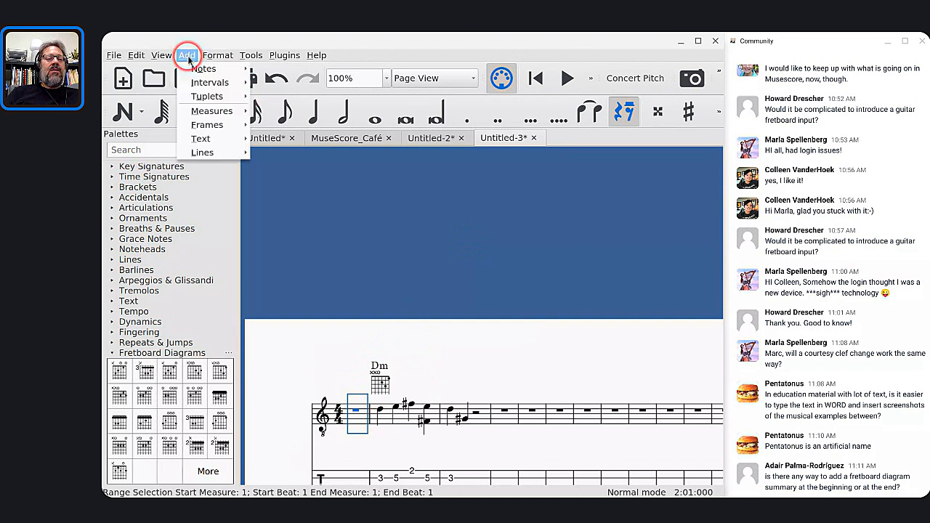
mouse_move(201, 123)
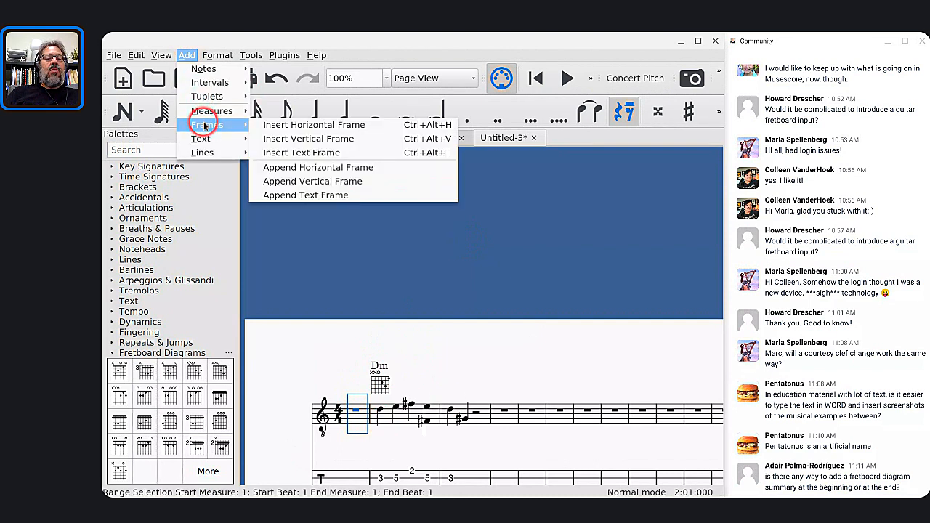
left_click(302, 182)
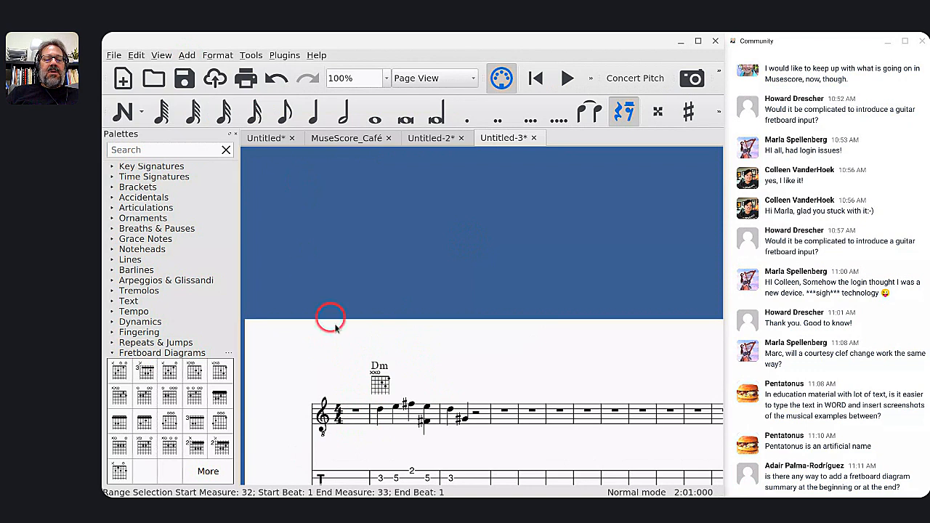
scroll(359, 330, "left", 7)
scroll(359, 331, "down", 8)
scroll(359, 331, "right", 9)
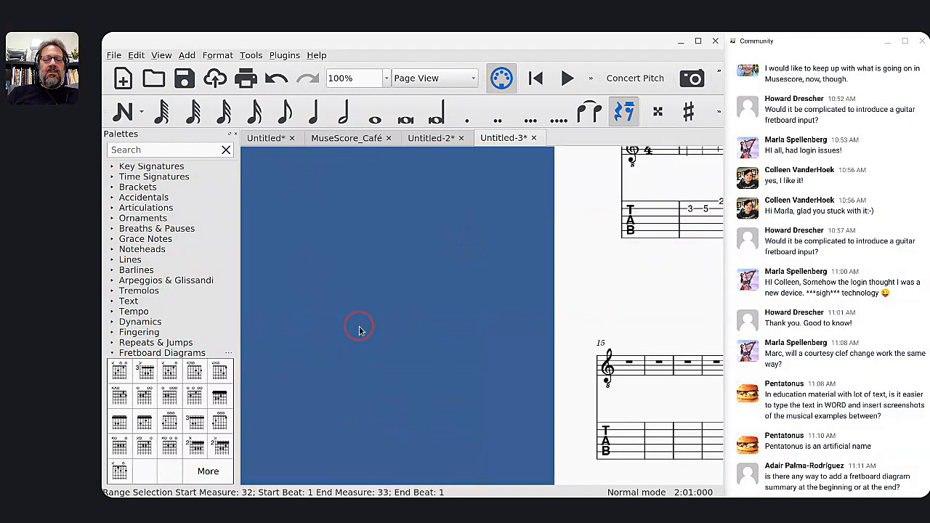
scroll(359, 331, "up", 6)
scroll(359, 330, "left", 1)
Step: Insert a vertical frame before measure 1 and paste the captured Dm fretboard diagram image into it
left_click(332, 359)
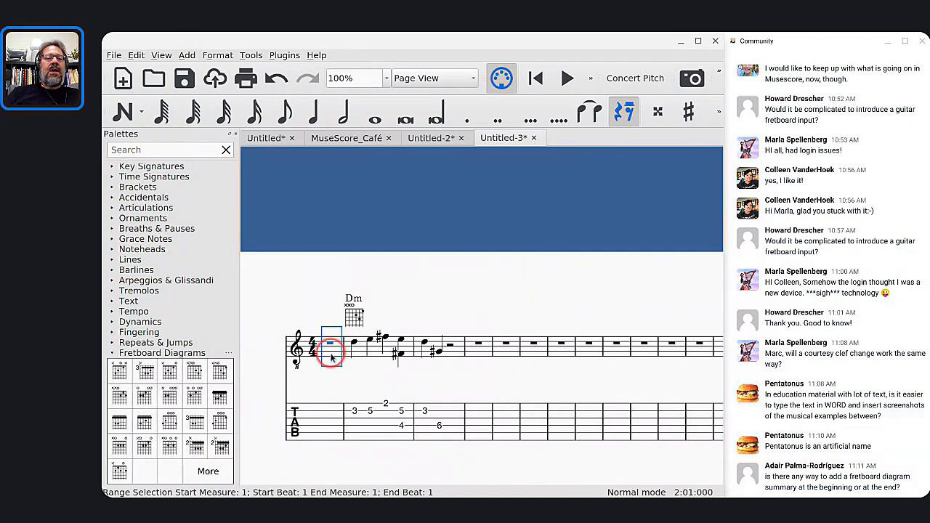
left_click(187, 56)
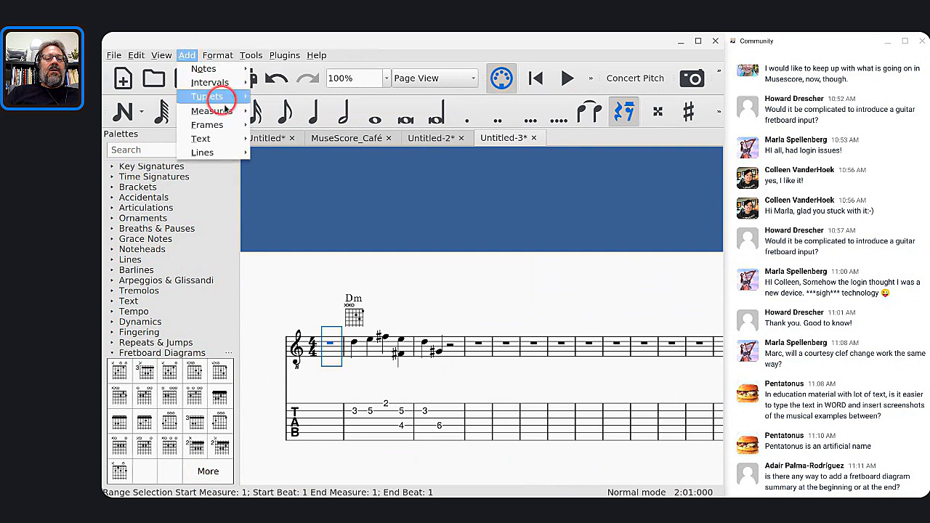
mouse_move(231, 127)
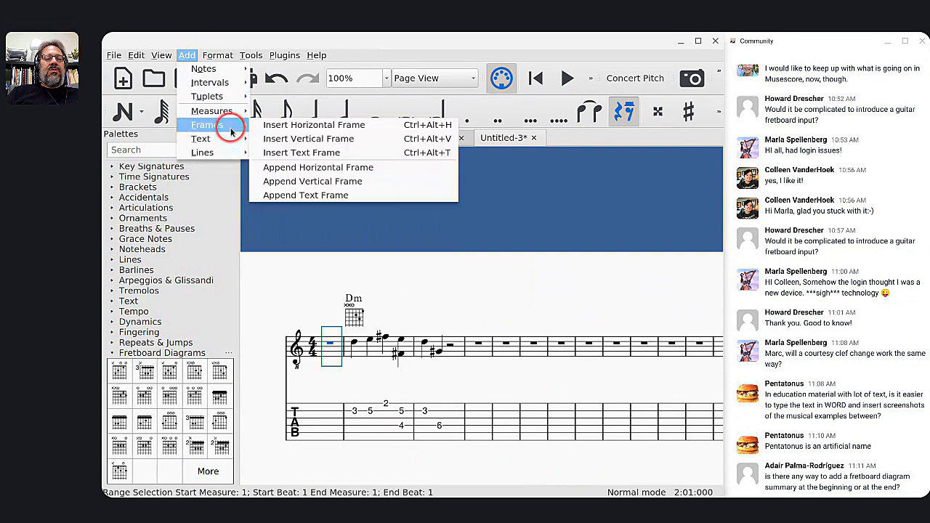
left_click(294, 141)
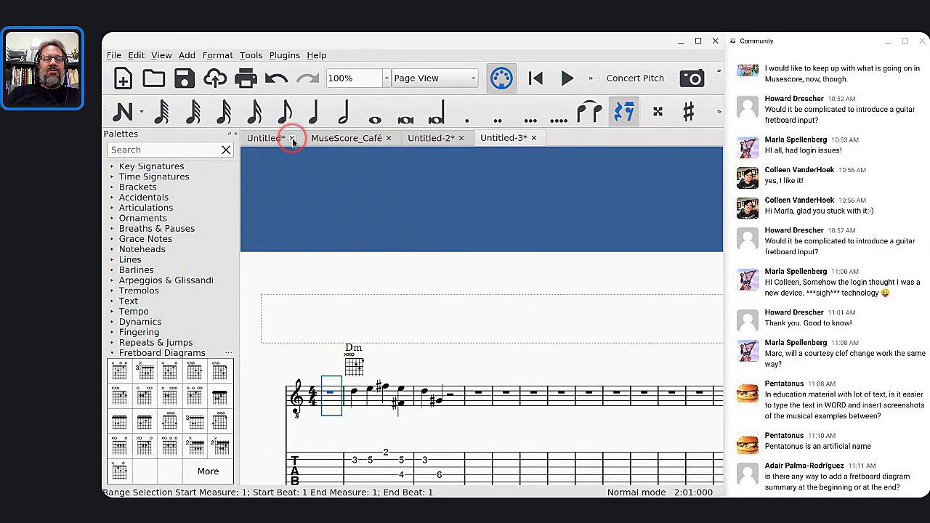
key("ctrl+v")
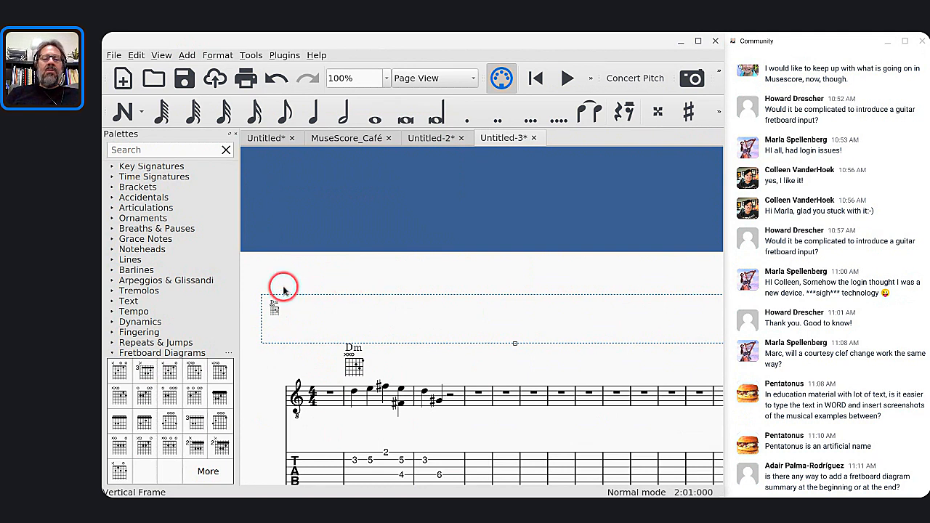
scroll(283, 289, "left", 3)
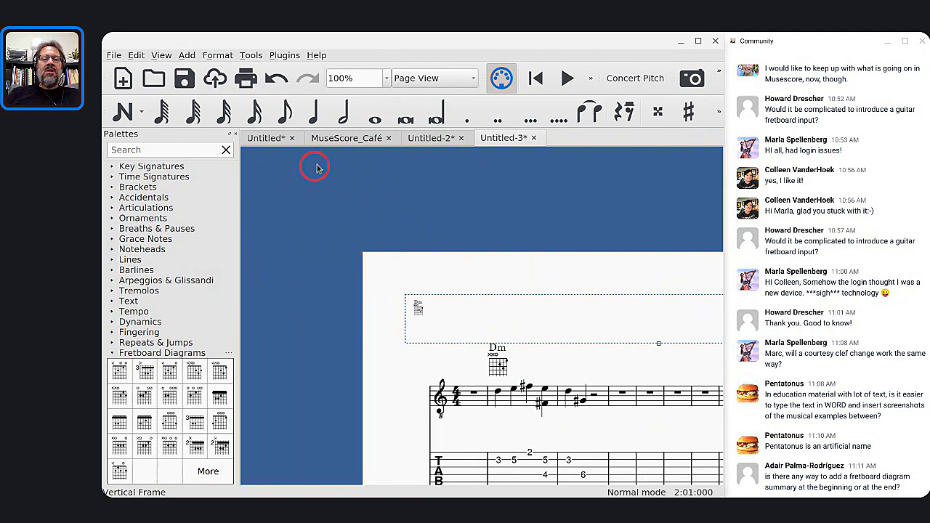
Step: Switch to the Untitled-2 score and examine the long text line between the scale examples and the next system
left_click(430, 138)
scroll(331, 320, "down", 2)
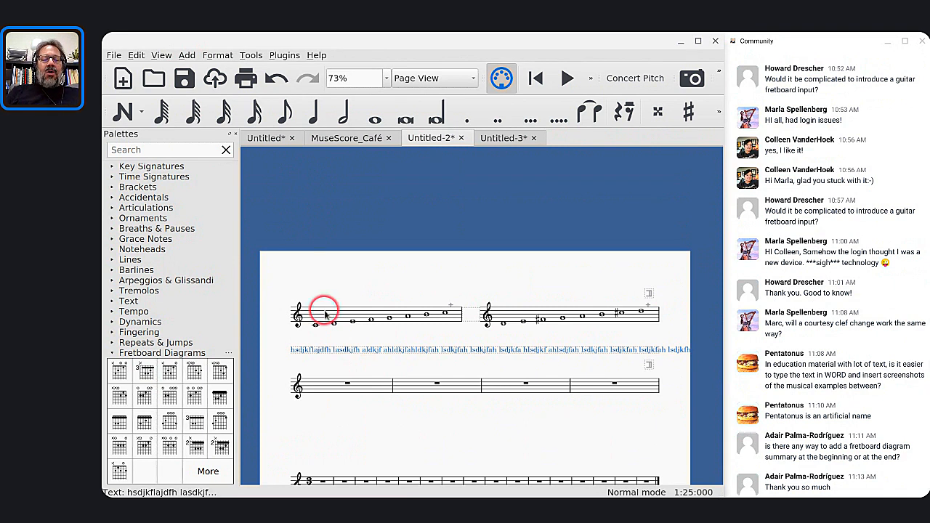
scroll(324, 314, "up", 2, "ctrl")
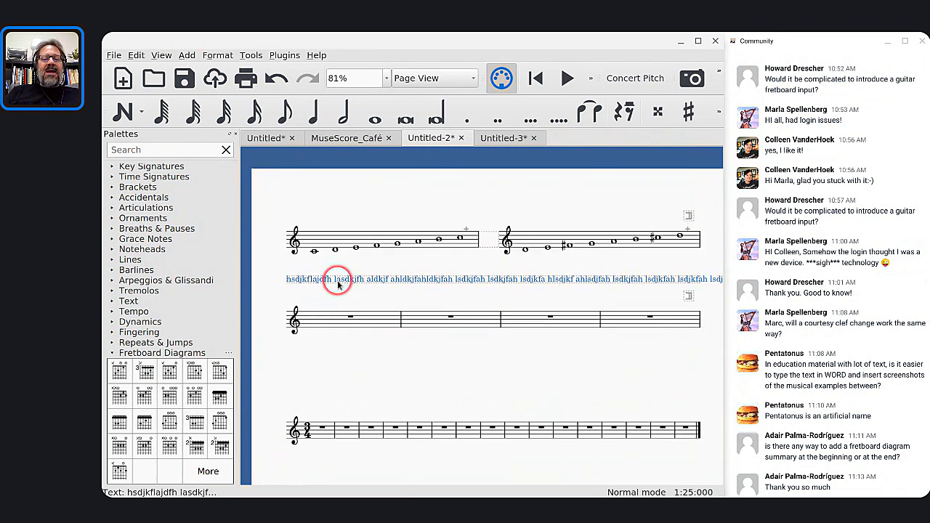
scroll(336, 283, "right", 1)
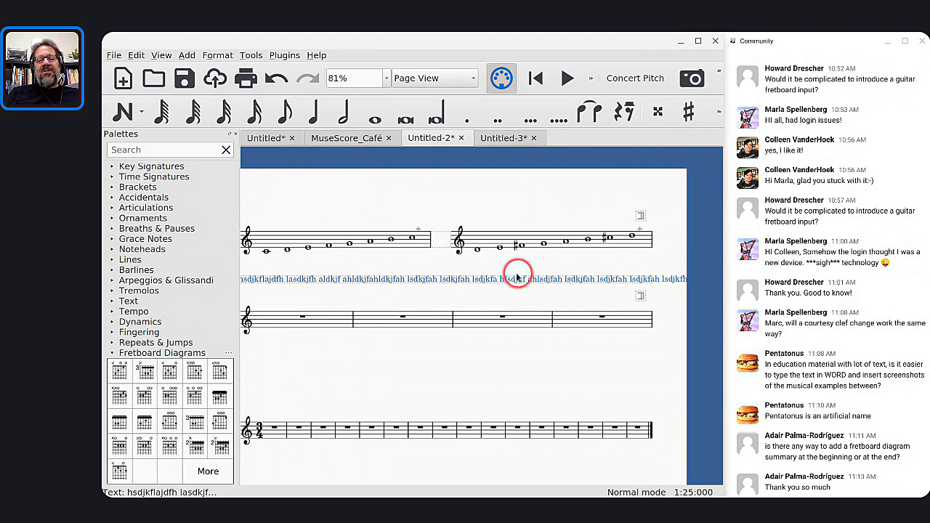
Step: Open the score Borrowed_Chords_Major.mscz from the Harmony folder inside Scores/Courses
key("ctrl+o")
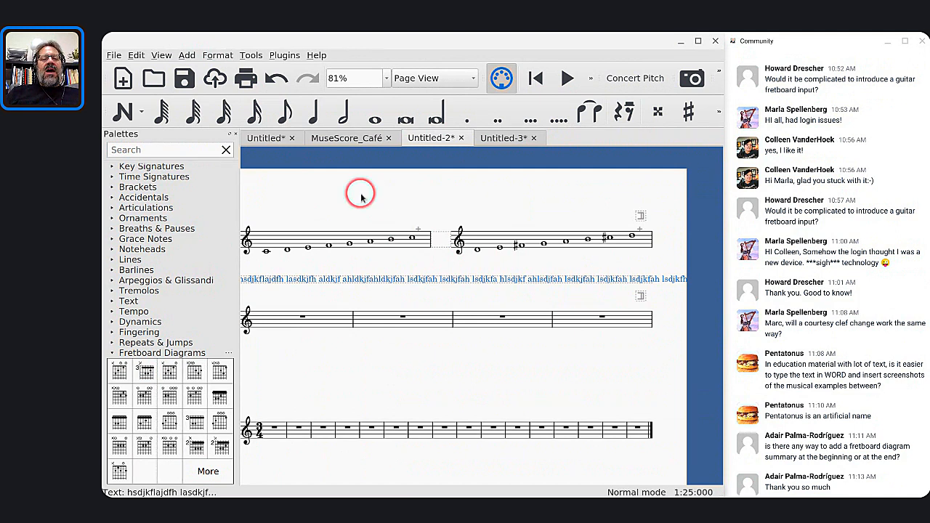
key("ctrl+o")
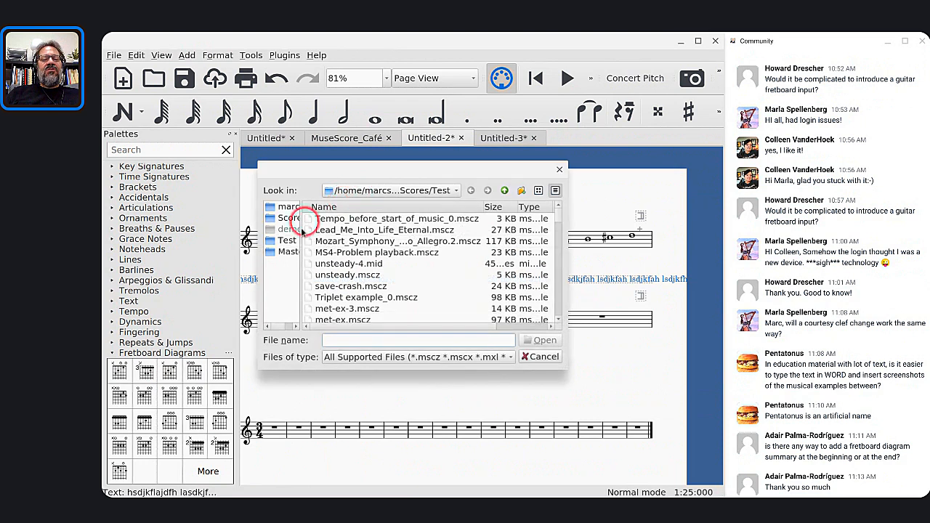
left_click(287, 220)
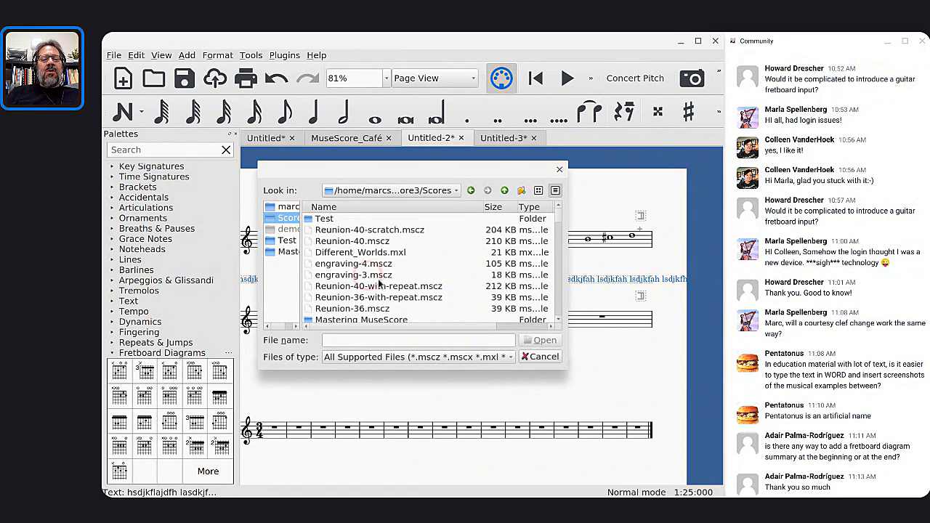
scroll(385, 287, "down", 3)
scroll(388, 287, "down", 1)
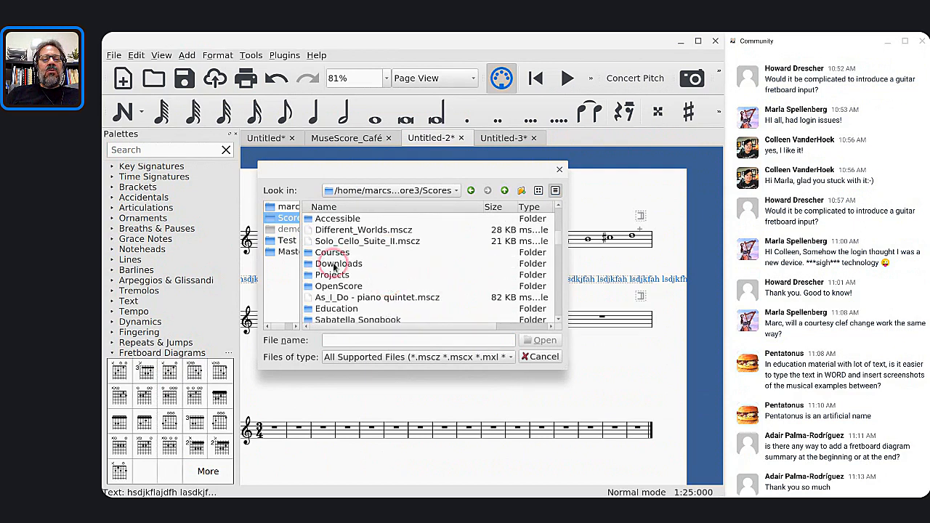
left_click(325, 256)
double_click(324, 256)
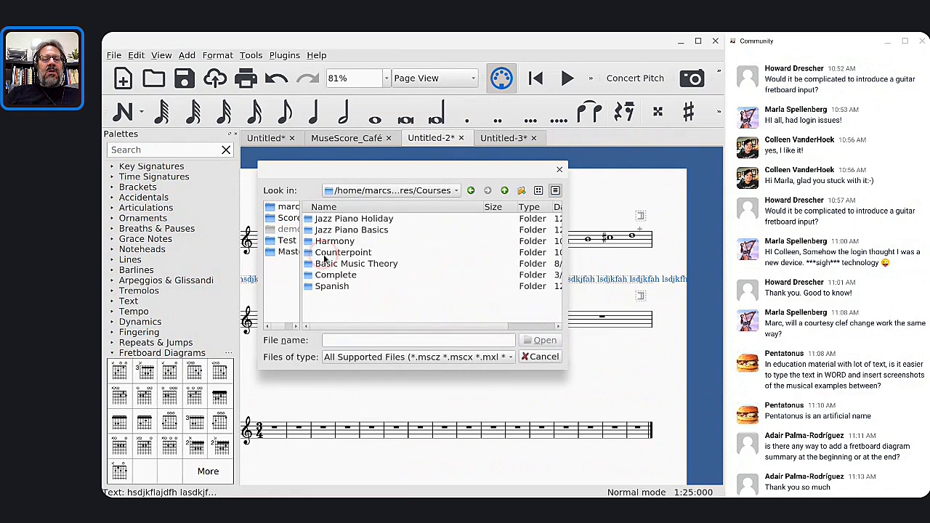
left_click(323, 244)
double_click(323, 244)
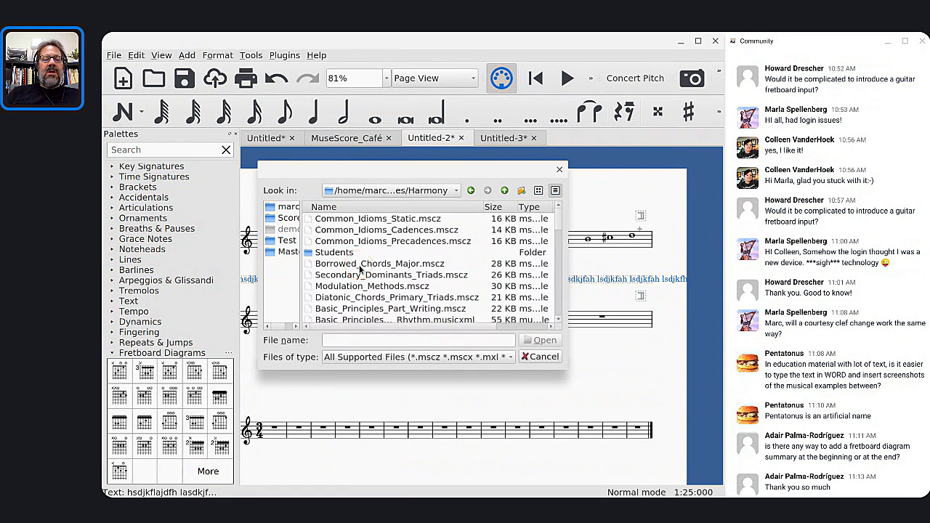
left_click(363, 264)
key("Return")
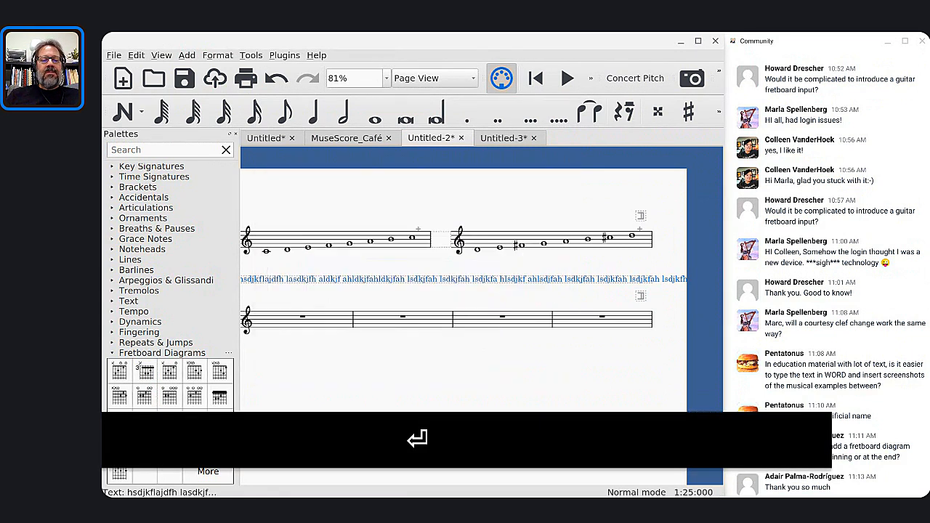
Step: Hide the palettes and examine how text and music examples alternate on the Borrowed Chords page at 100% zoom
scroll(375, 314, "down", 6)
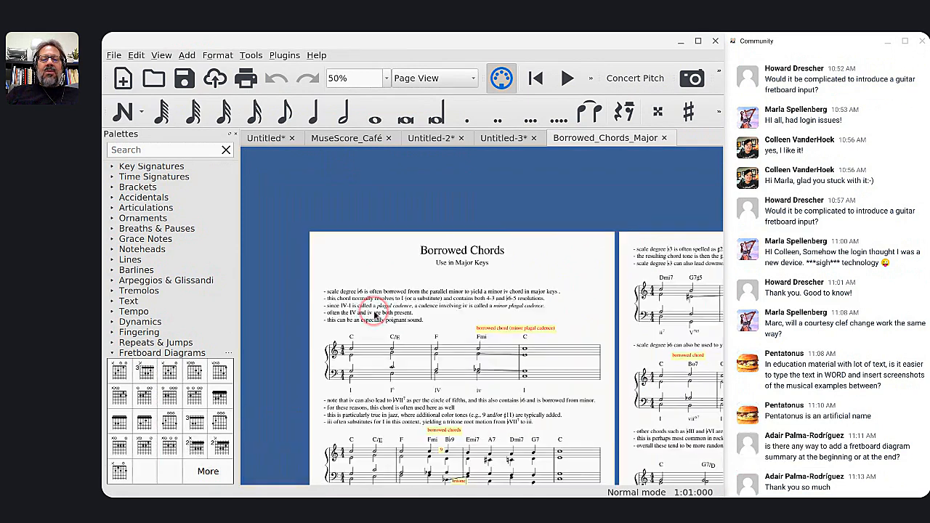
scroll(375, 314, "up", 3)
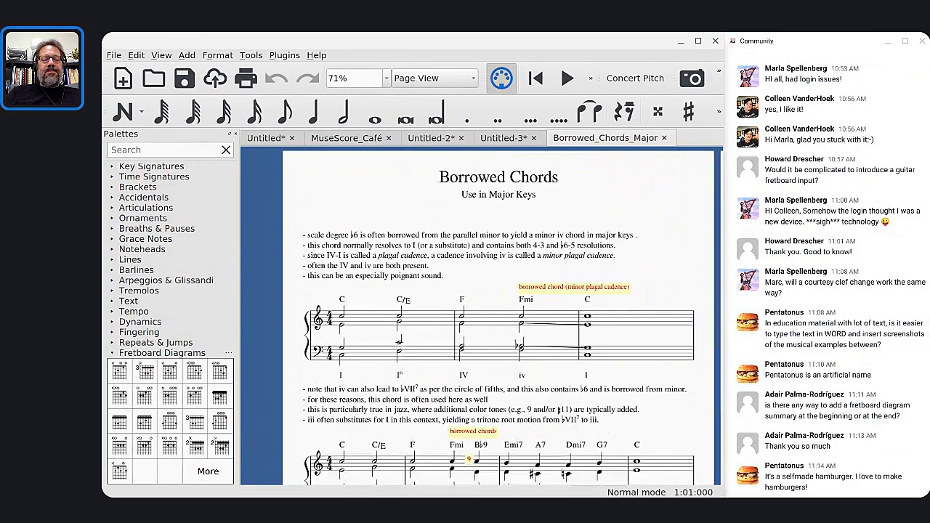
left_click(343, 298)
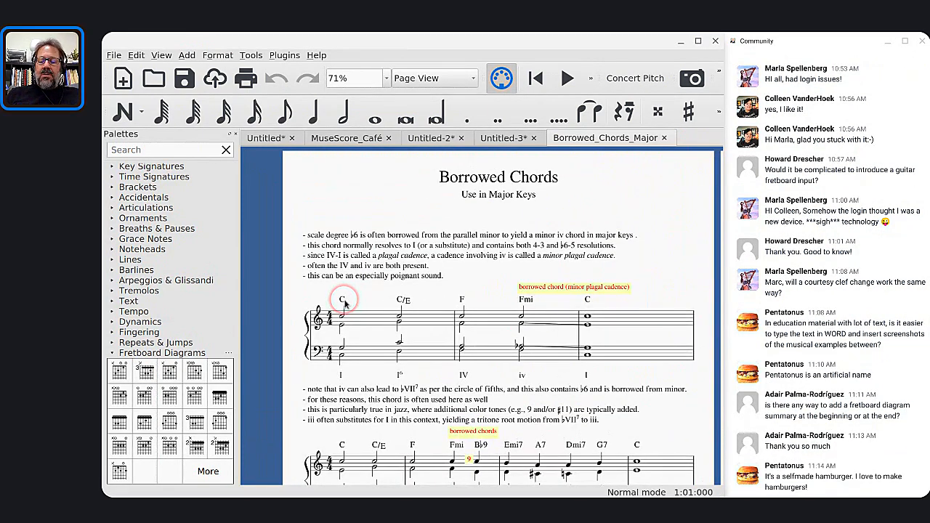
key("F9")
scroll(318, 287, "up", 4)
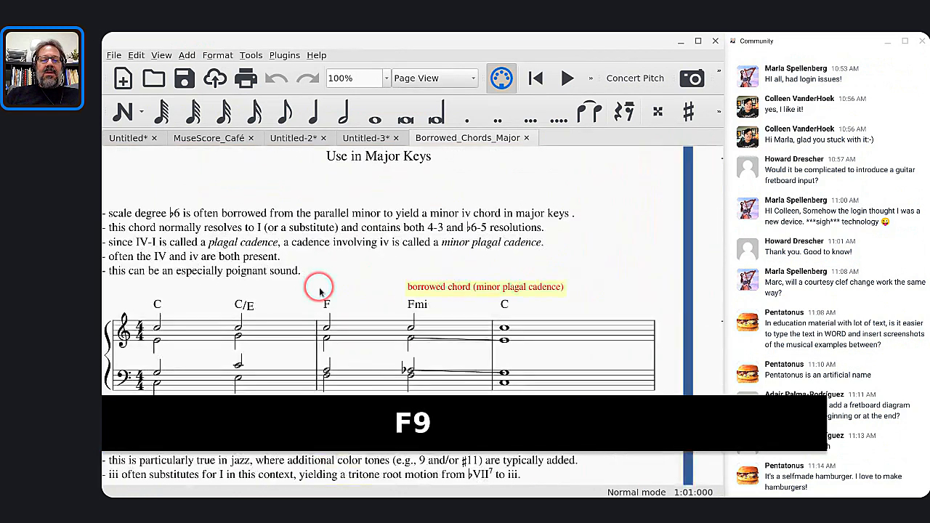
scroll(319, 291, "left", 2)
scroll(322, 290, "down", 1)
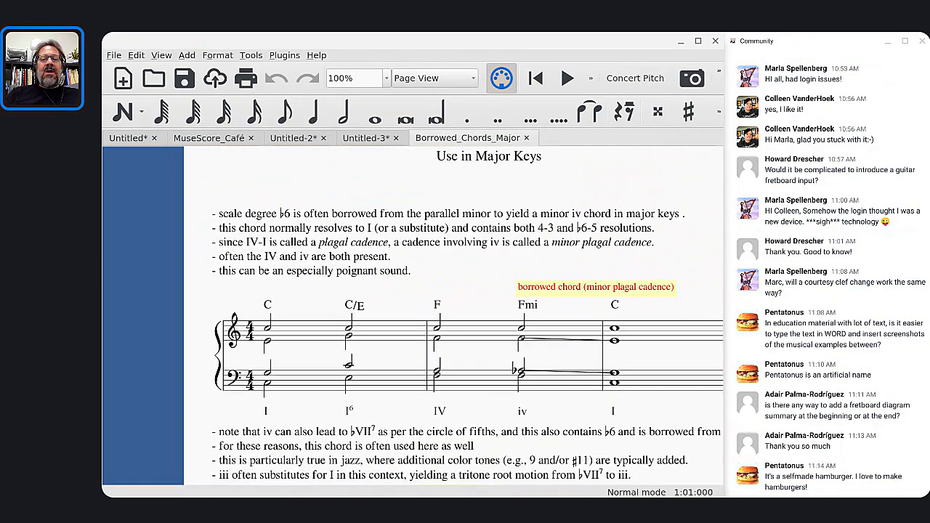
scroll(149, 200, "right", 2)
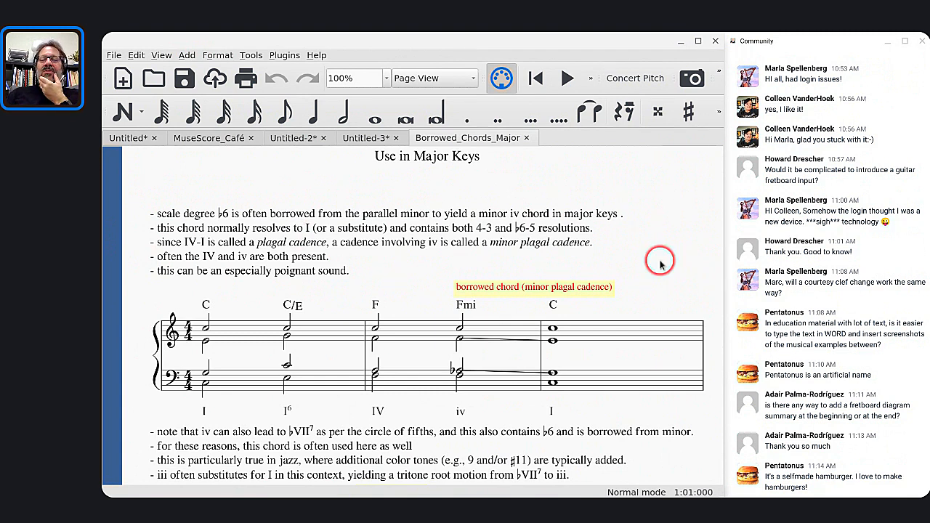
Step: Delete the stray space before the period after "major keys" in the first text block
double_click(614, 218)
key("Right")
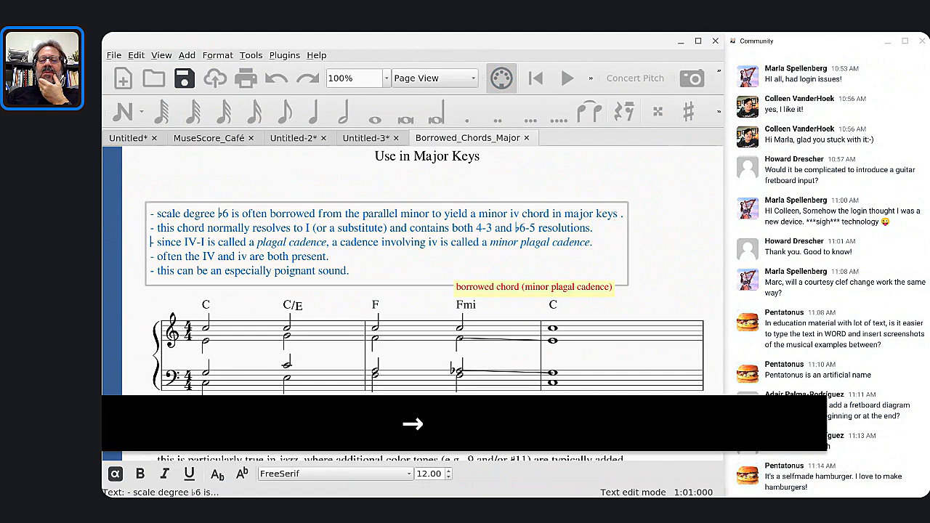
key("Up")
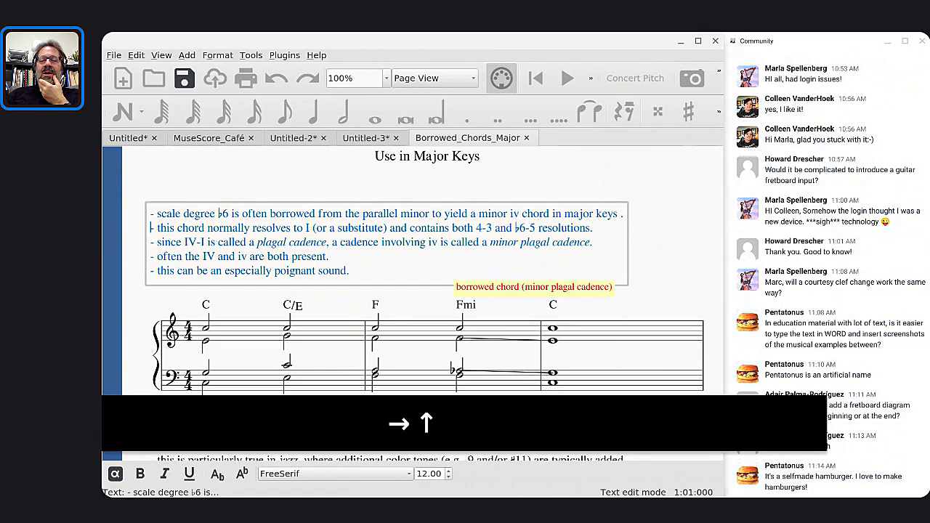
double_click(606, 214)
key("Right")
key("Right")
key("BackSpace")
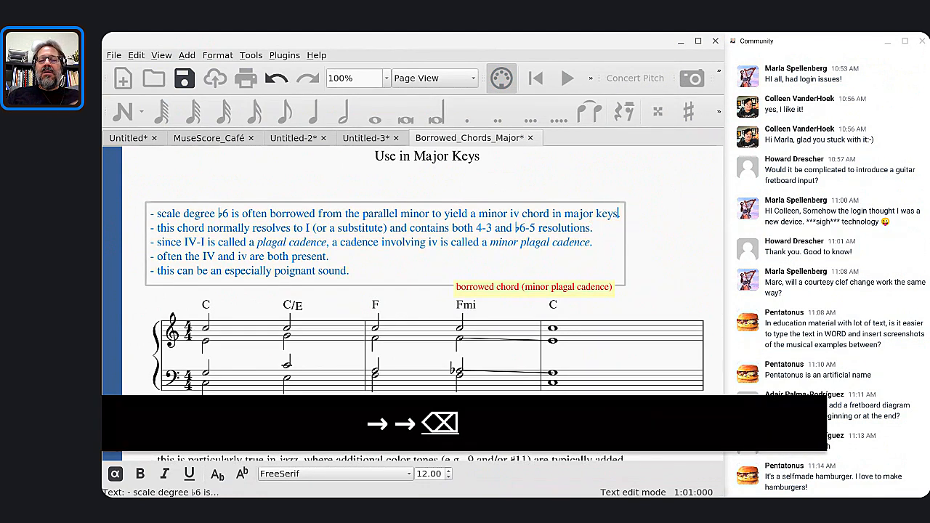
key("Escape")
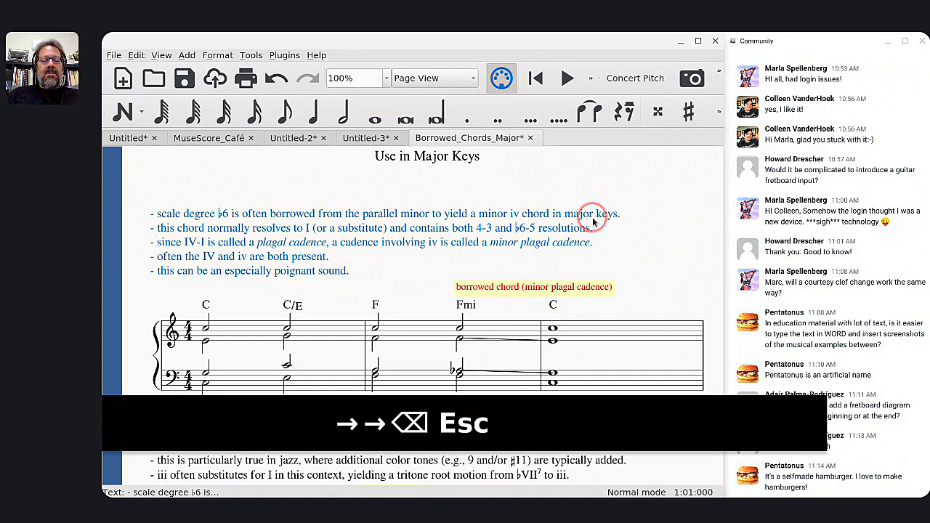
Step: Reset the text block's shape and position, clear the selection and save the Borrowed_Chords_Major score
key("ctrl+r")
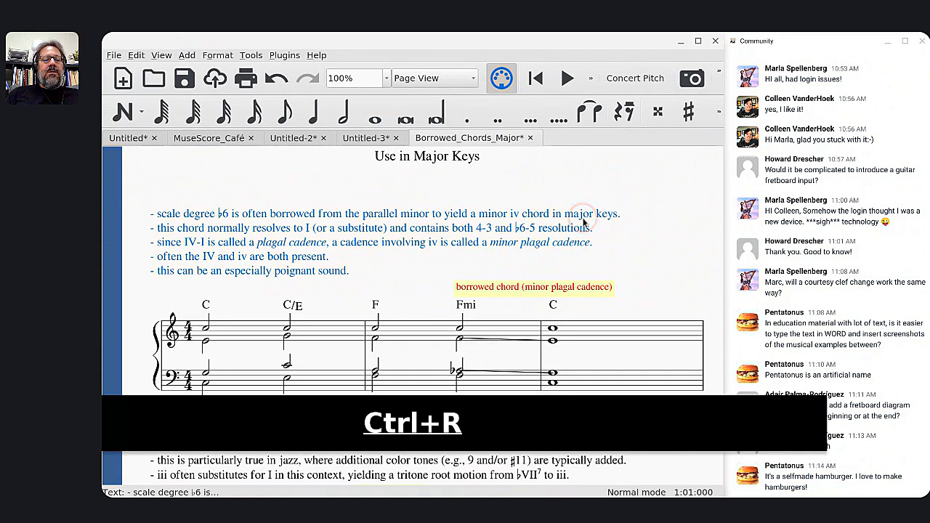
key("Escape")
key("ctrl+s")
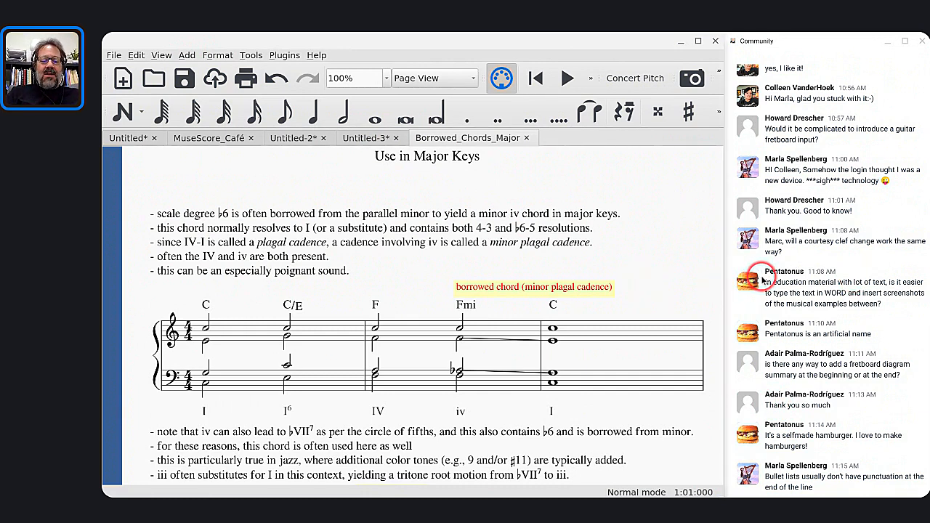
Step: Capture a partial screenshot of the chat question about education material with lots of text
key("Print")
left_click_drag(761, 276, 925, 311)
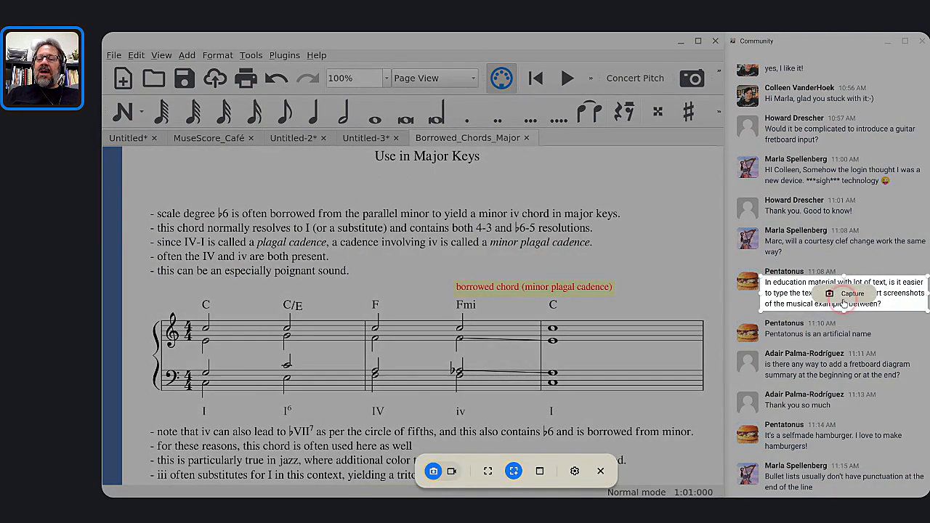
left_click(841, 295)
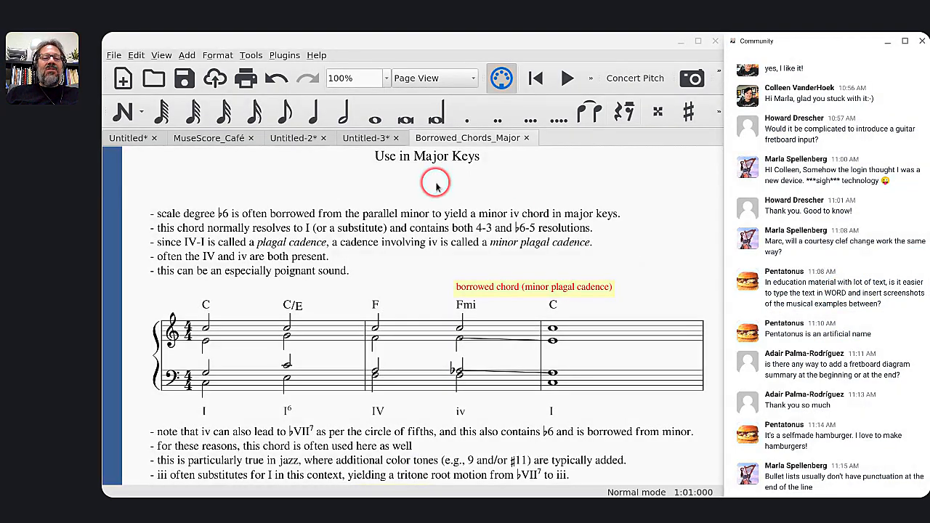
Step: Paste the captured chat question as an image into the top vertical frame of the Untitled-3 score
left_click(356, 138)
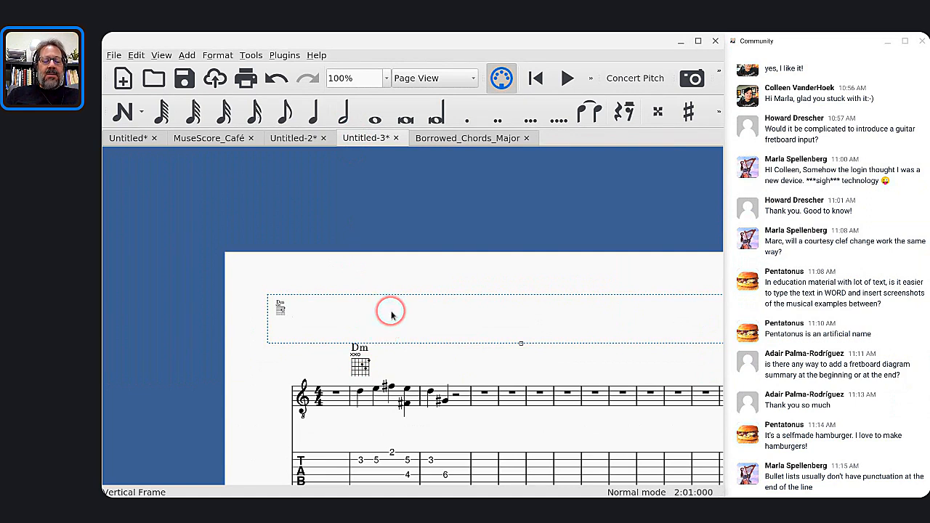
type("In education material with lot of text, is it easier to type the text in WORD and insert screenshots of the musical examples between?")
left_click(324, 300)
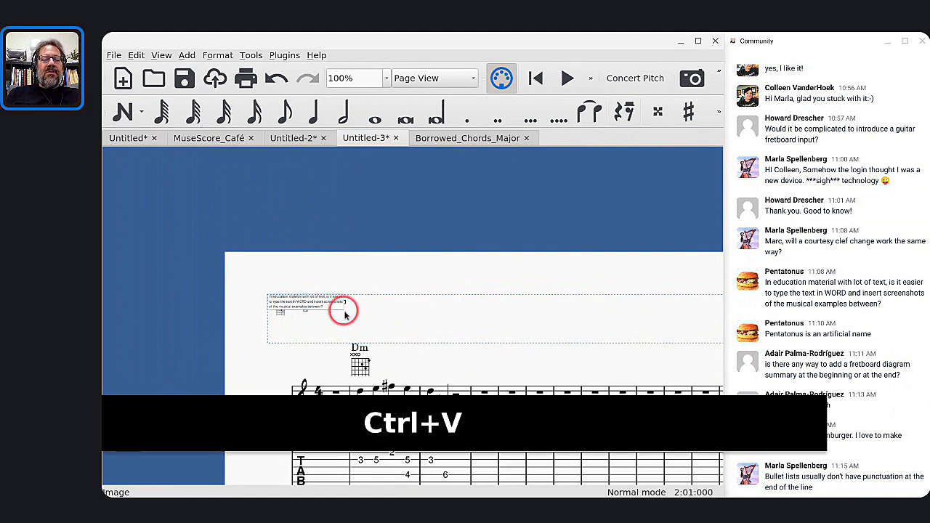
Step: Enlarge the pasted chat question image to fill the frame's height and place it beside the small Dm diagram
left_click_drag(346, 305, 516, 305)
key("Escape")
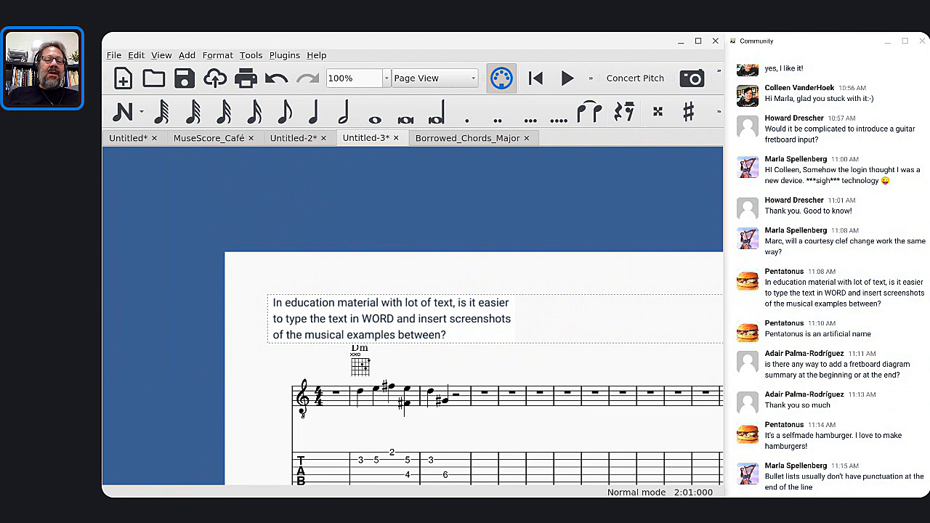
left_click(406, 324)
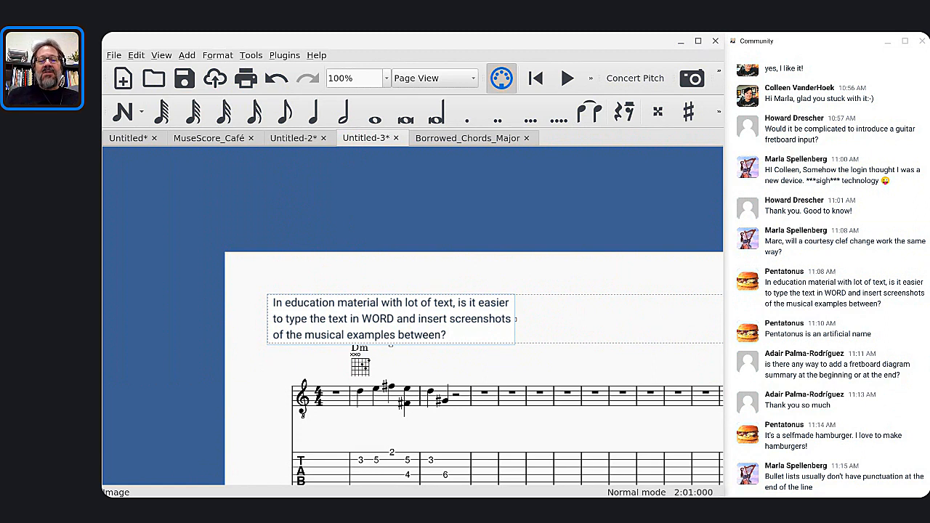
left_click_drag(406, 319, 449, 321)
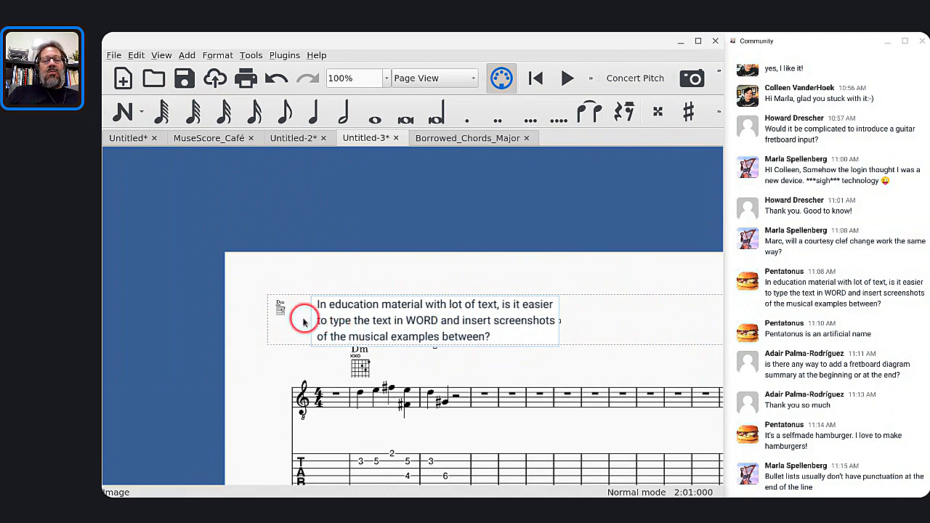
Step: Add the text "In education material" to the top vertical frame of the guitar score and make that text invisible
right_click(598, 321)
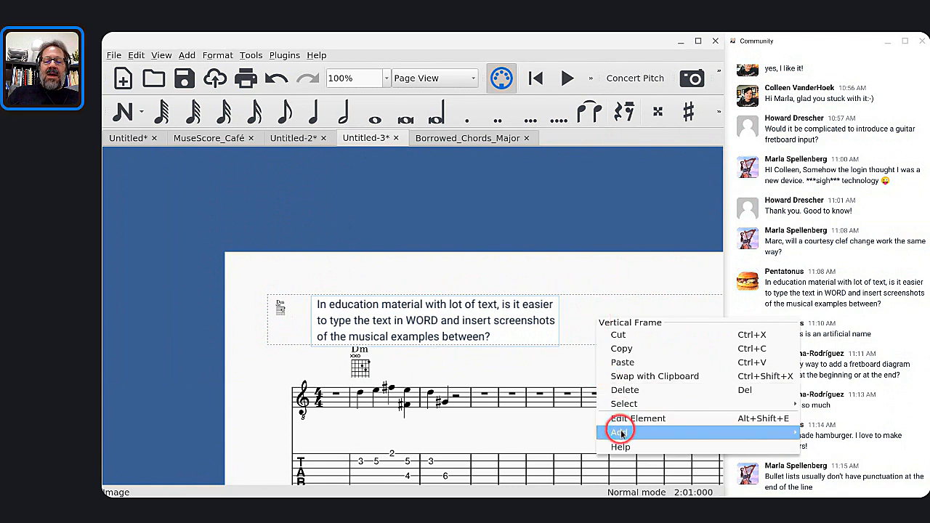
mouse_move(598, 428)
left_click(514, 401)
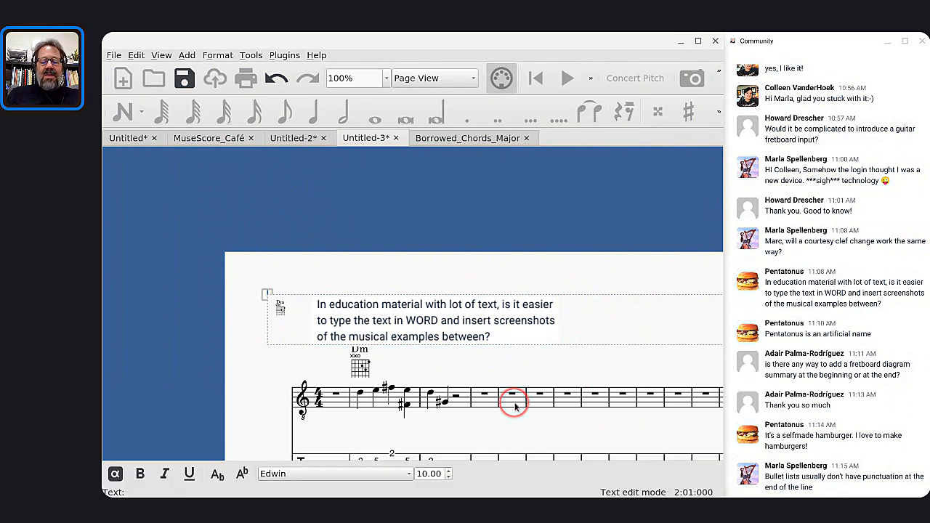
type("In educa")
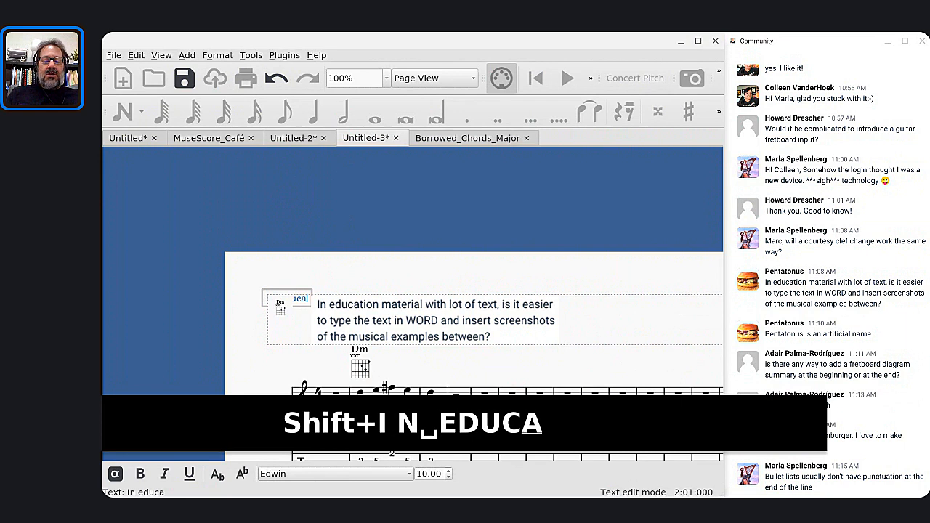
type("tion mate")
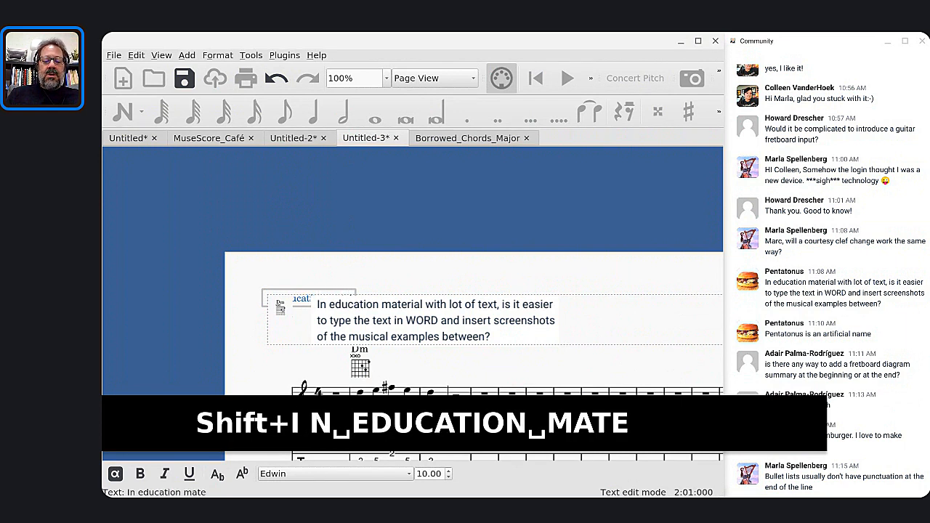
type("rial")
key("Escape")
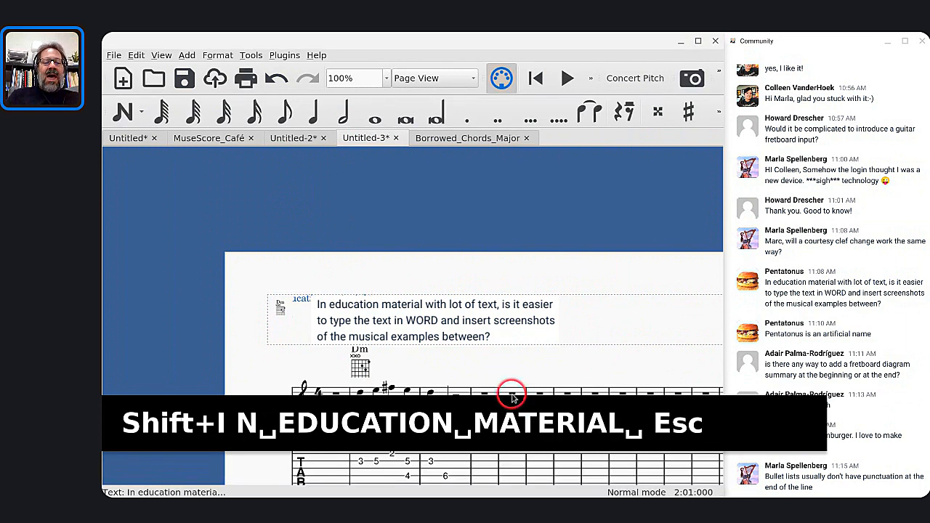
left_click(301, 299)
key("v")
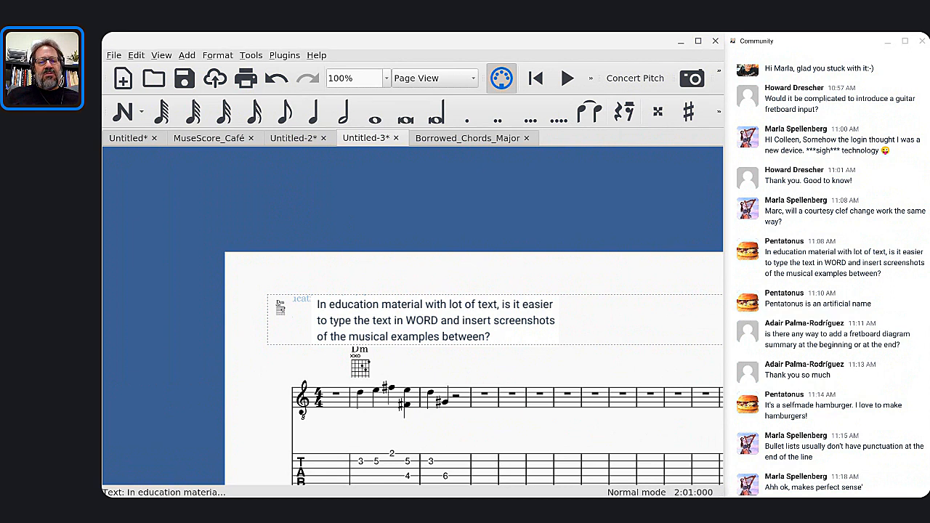
Step: Switch to the Borrowed_Chords_Major score and check the bullet lists on its first page for missing end punctuation
left_click(446, 142)
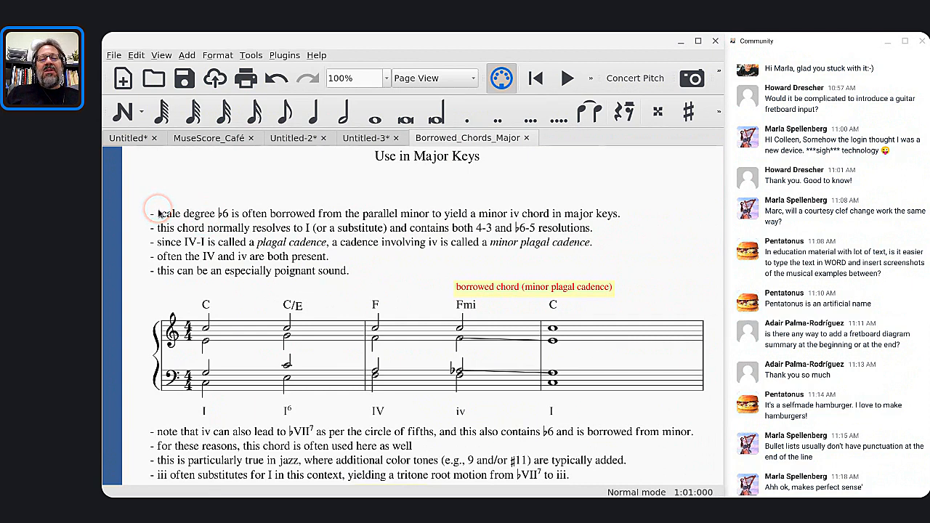
scroll(159, 213, "down", 1)
scroll(413, 316, "left", 2)
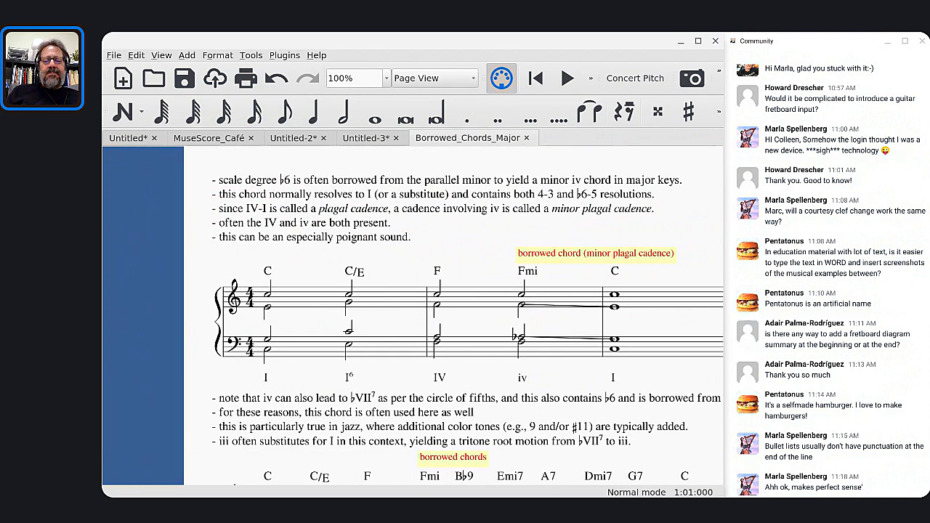
scroll(468, 316, "down", 4)
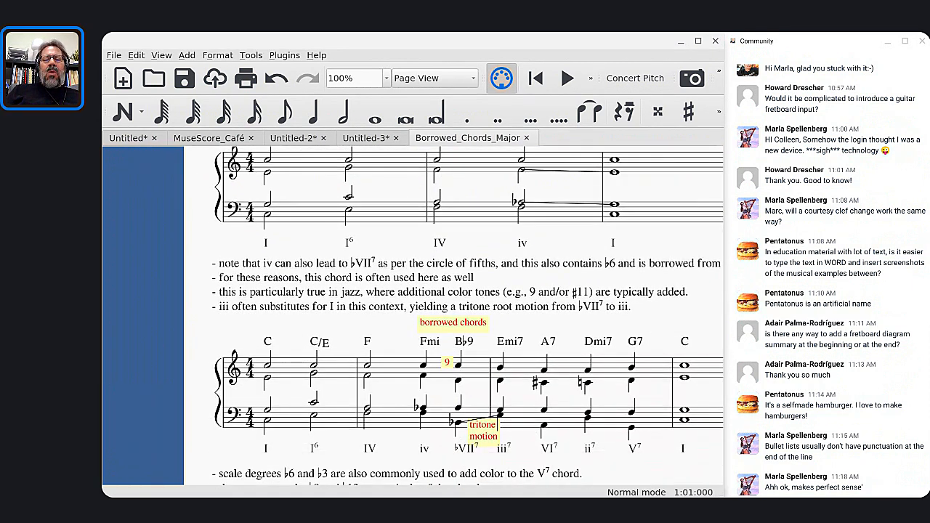
scroll(412, 316, "up", 1)
scroll(413, 316, "right", 1)
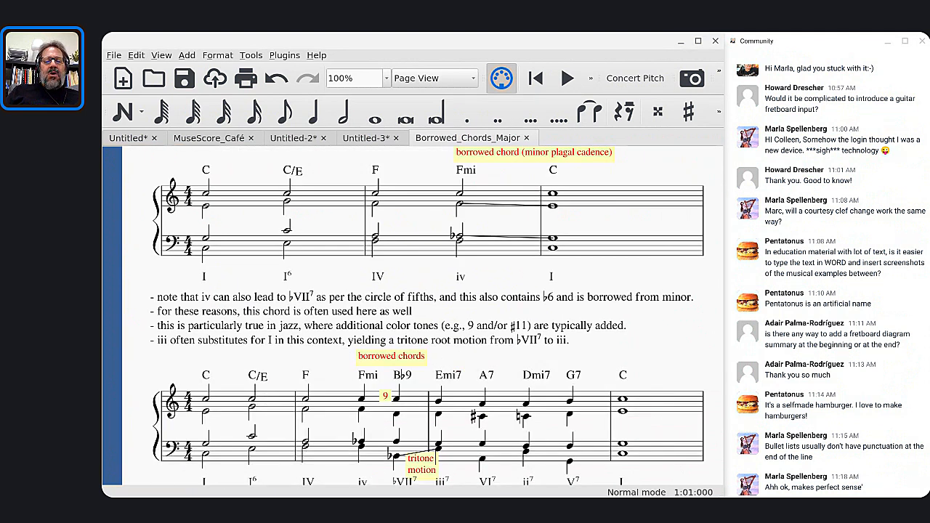
scroll(601, 322, "down", 1)
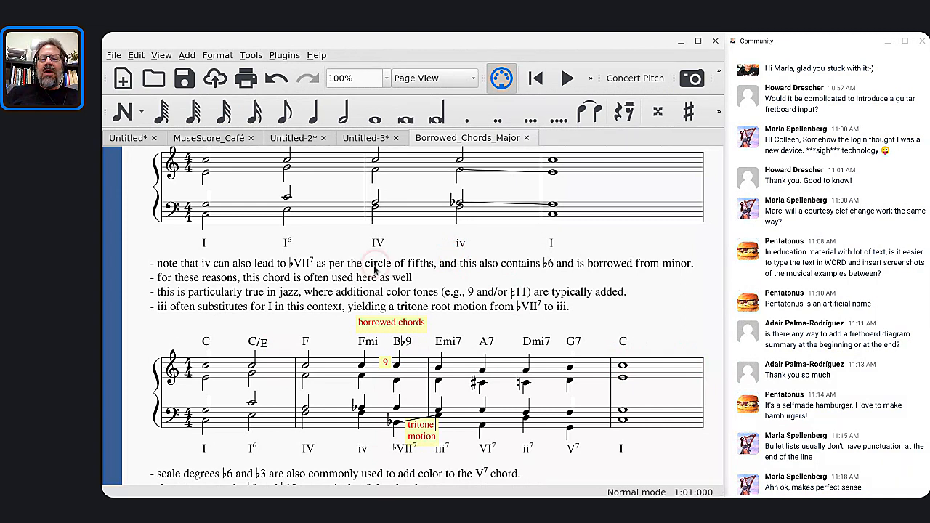
Step: Add a period at the end of the bullet "for these reasons, this chord is often used here as well" and save the score
left_click(404, 278)
double_click(403, 278)
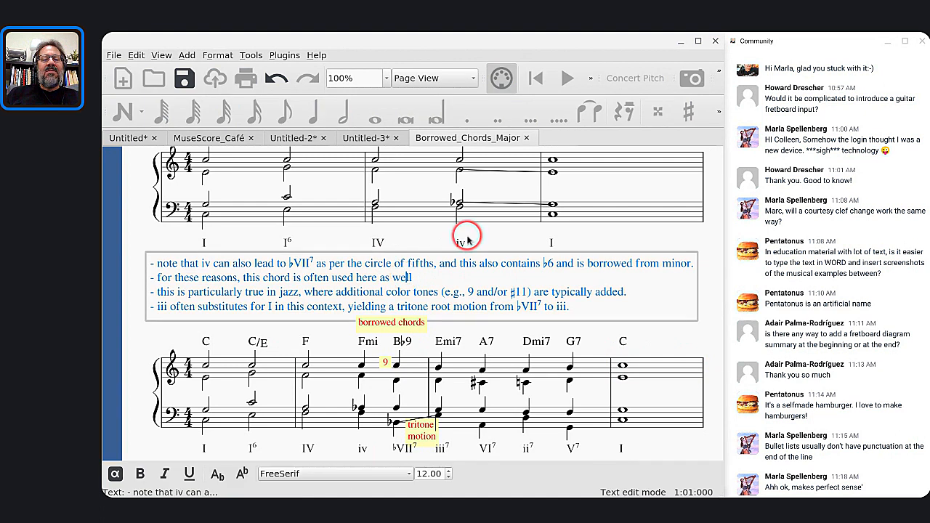
key("shift+Right")
key("Right")
key("Right")
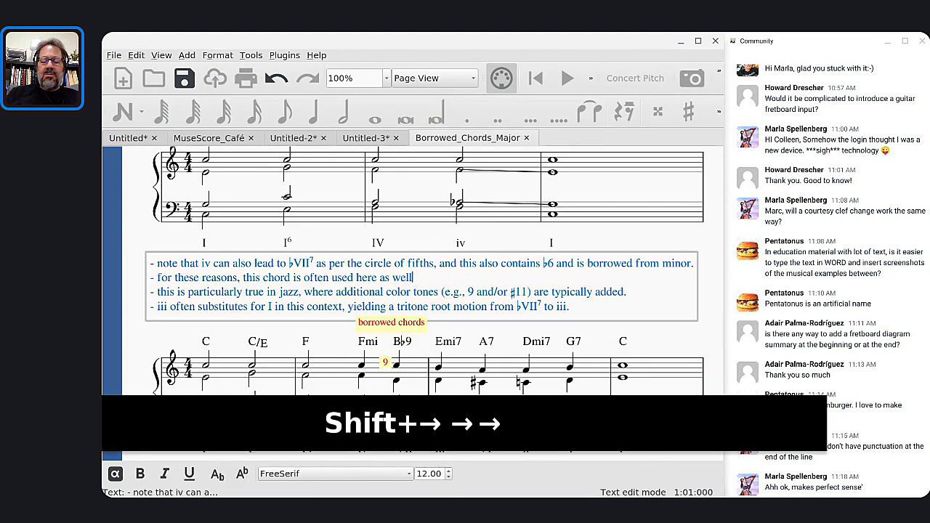
type(".")
key("Escape")
scroll(496, 286, "down", 5)
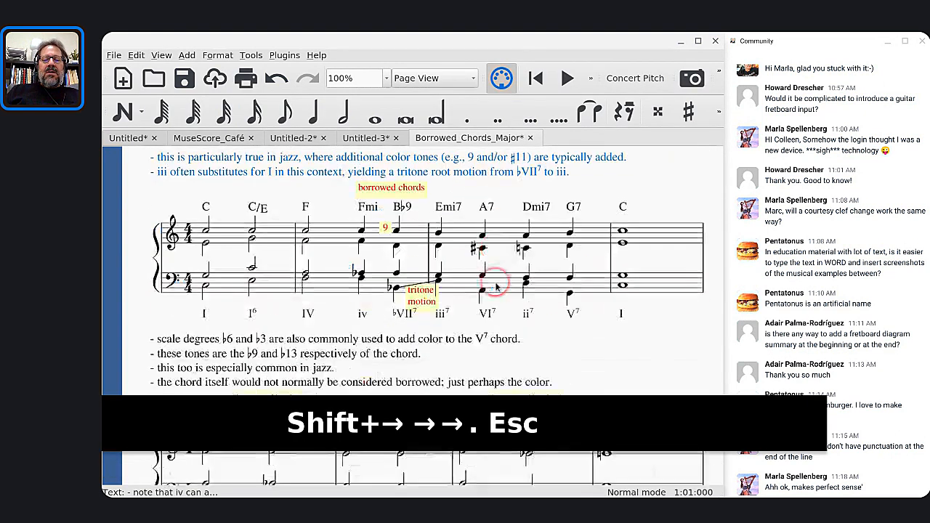
key("ctrl+s")
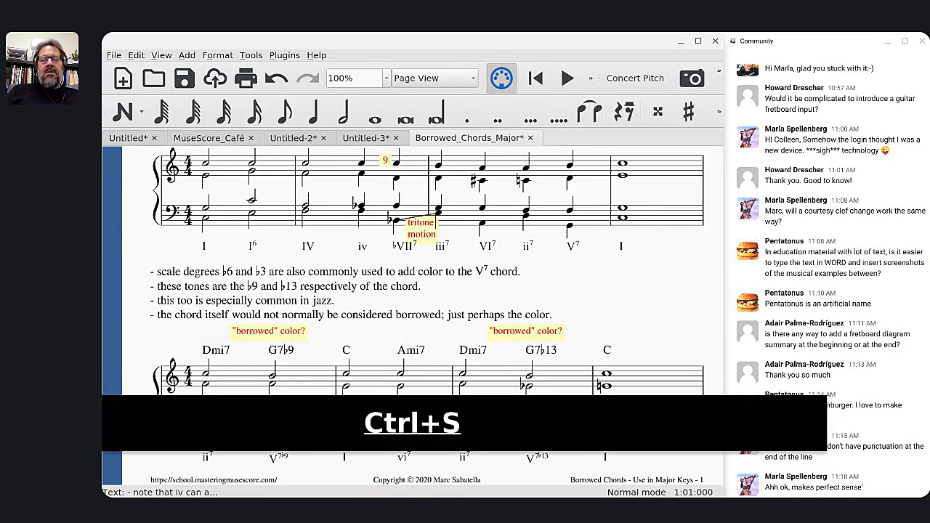
Step: Replace the comma ending the second page's "the resulting chord tone is then the ♯5" bullet with a period and save the score
scroll(422, 316, "down", 3)
scroll(412, 315, "right", 15)
scroll(412, 315, "up", 6)
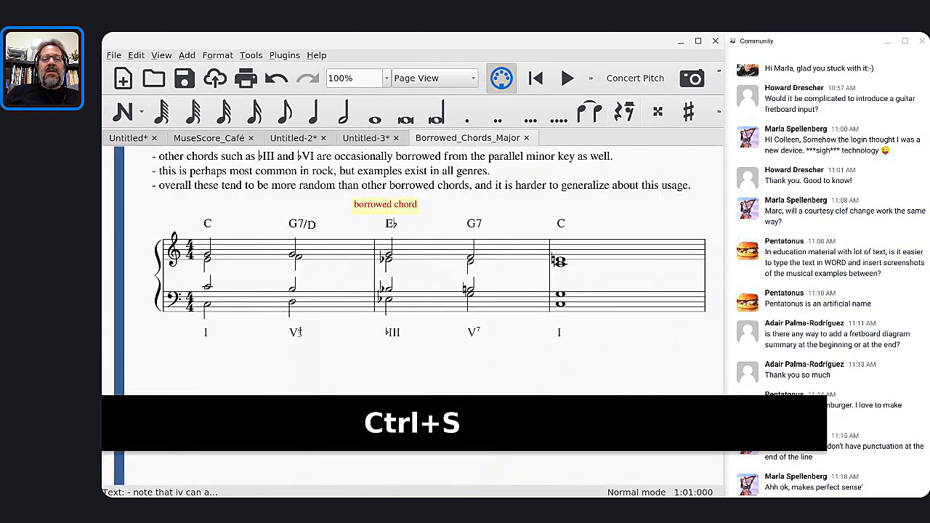
scroll(412, 315, "up", 1)
scroll(413, 316, "up", 7)
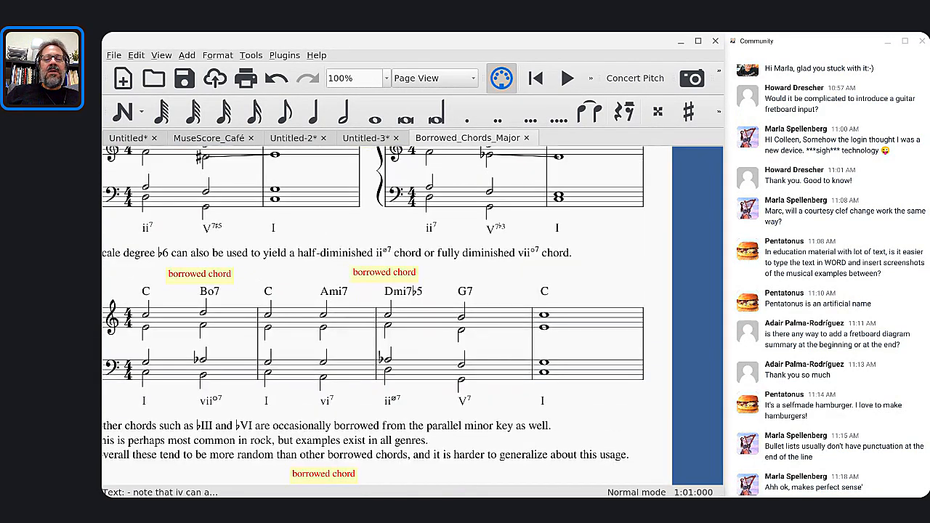
scroll(413, 316, "left", 4)
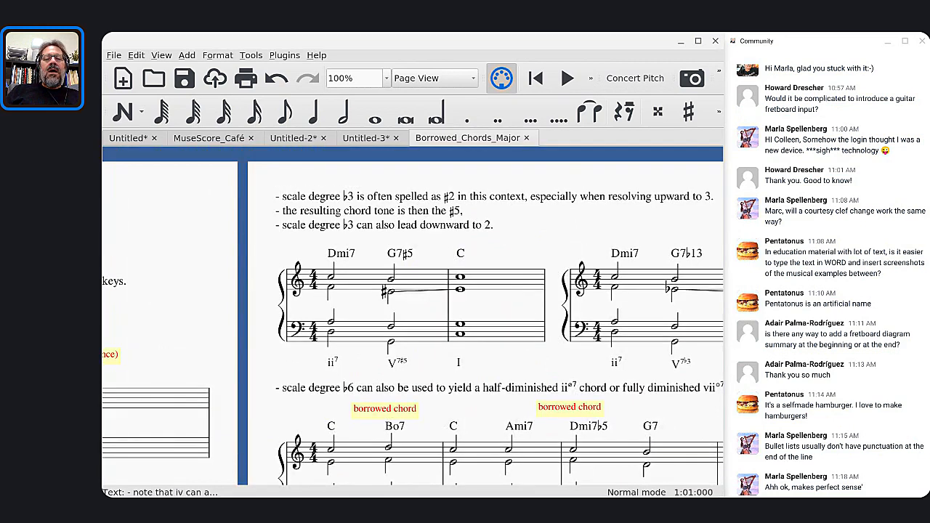
double_click(390, 208)
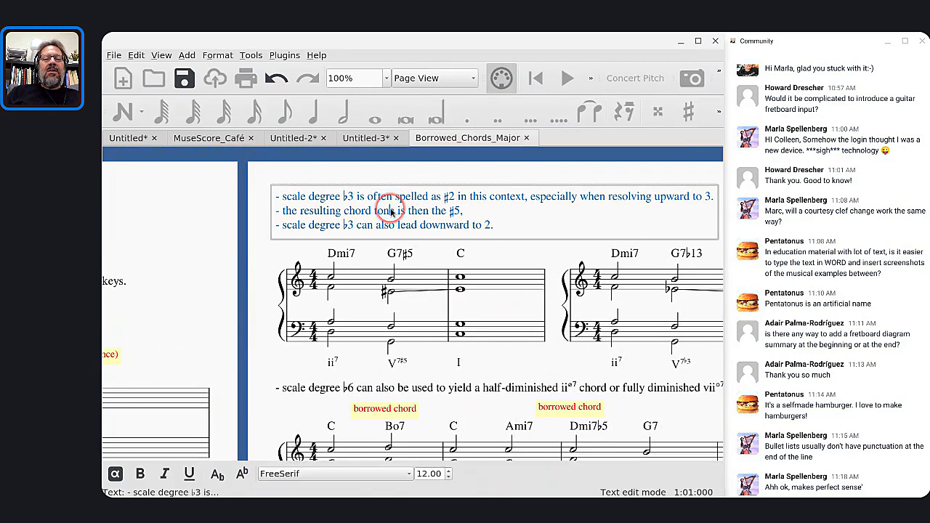
key("BackSpace")
type(".")
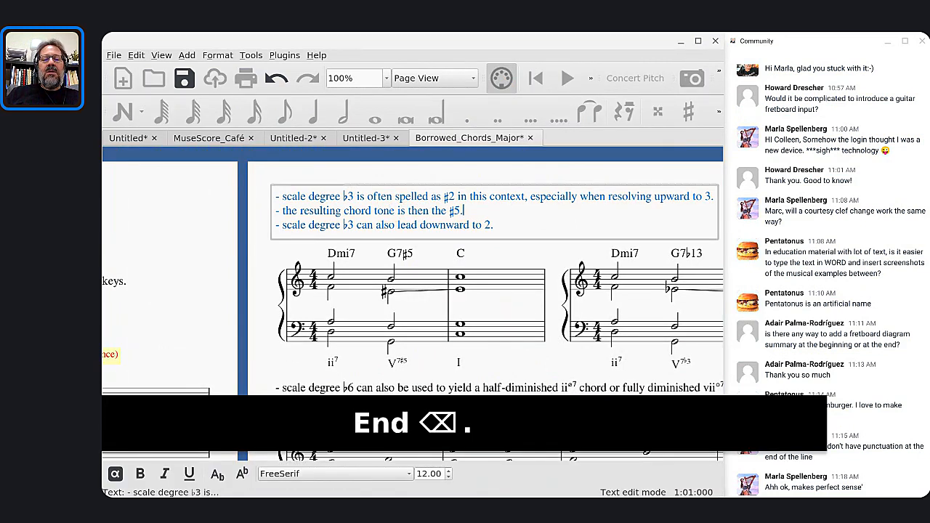
key("Escape")
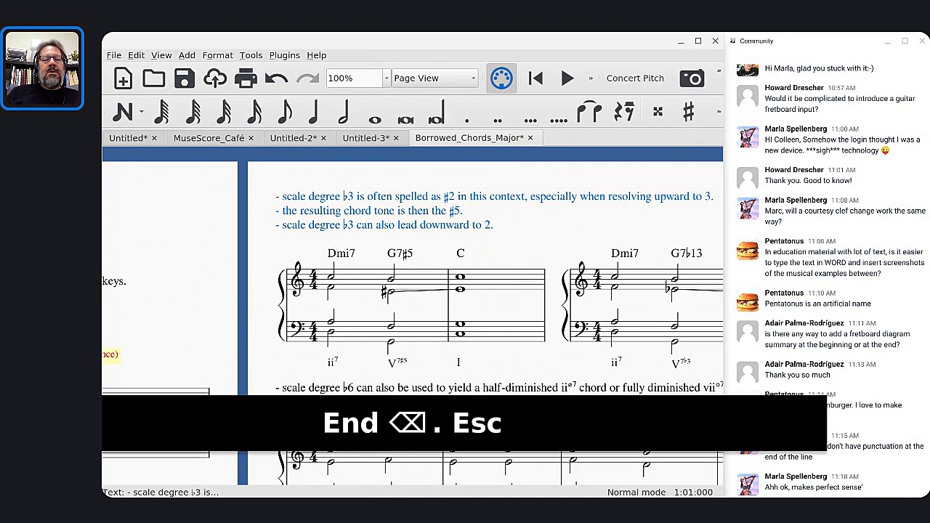
key("ctrl+s")
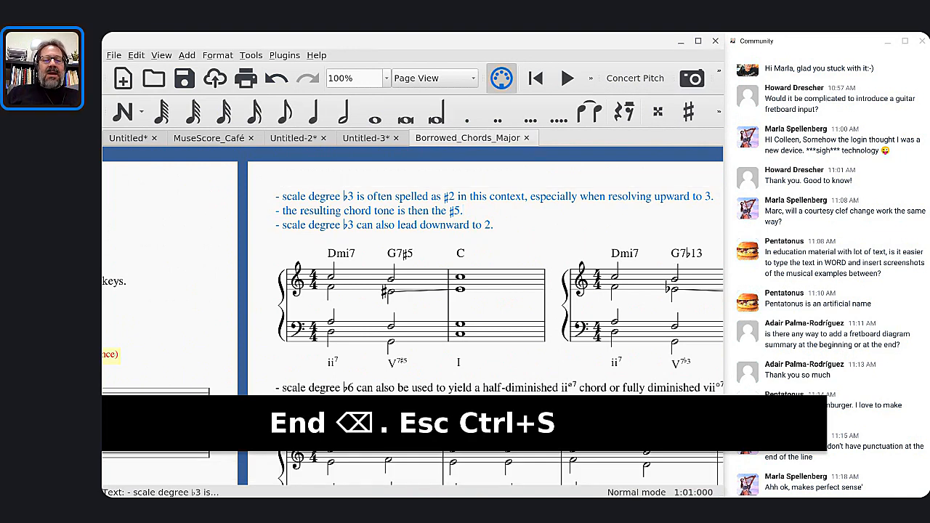
scroll(413, 316, "left", 8)
scroll(413, 316, "down", 4)
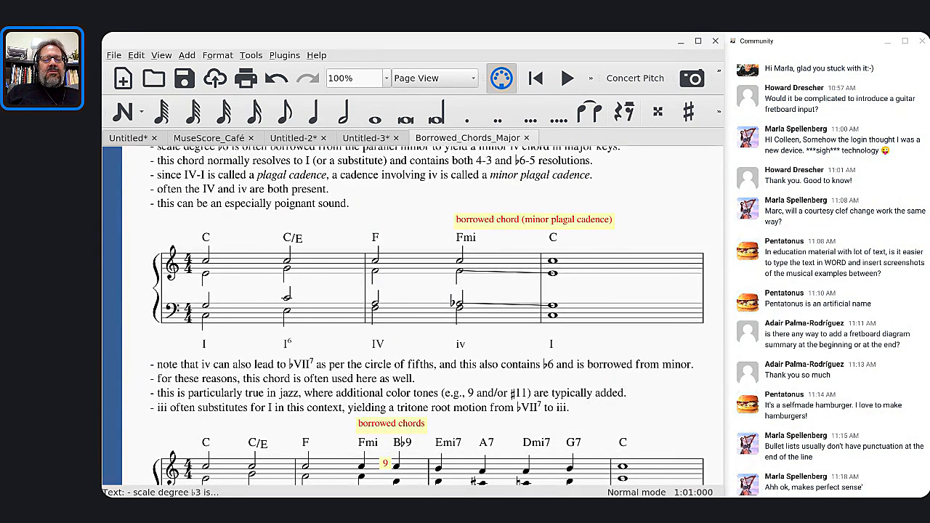
scroll(413, 316, "down", 4)
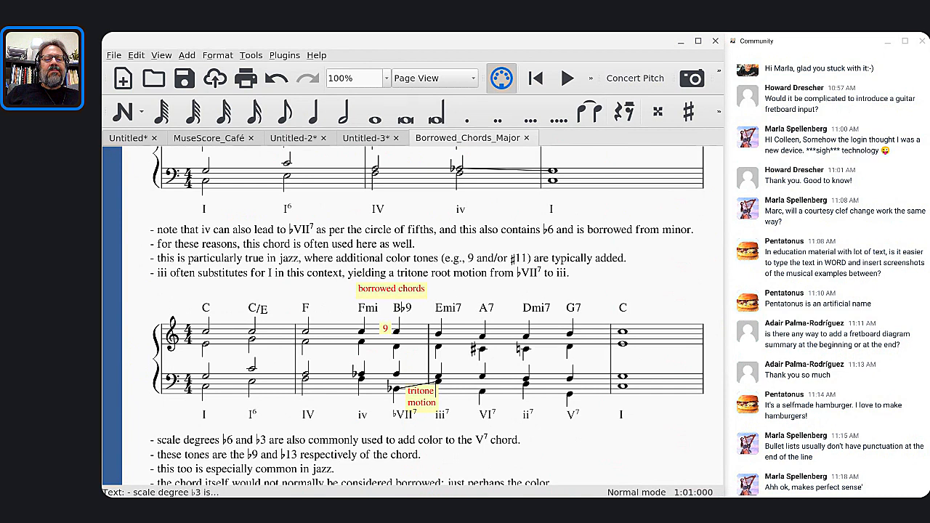
scroll(429, 316, "down", 1)
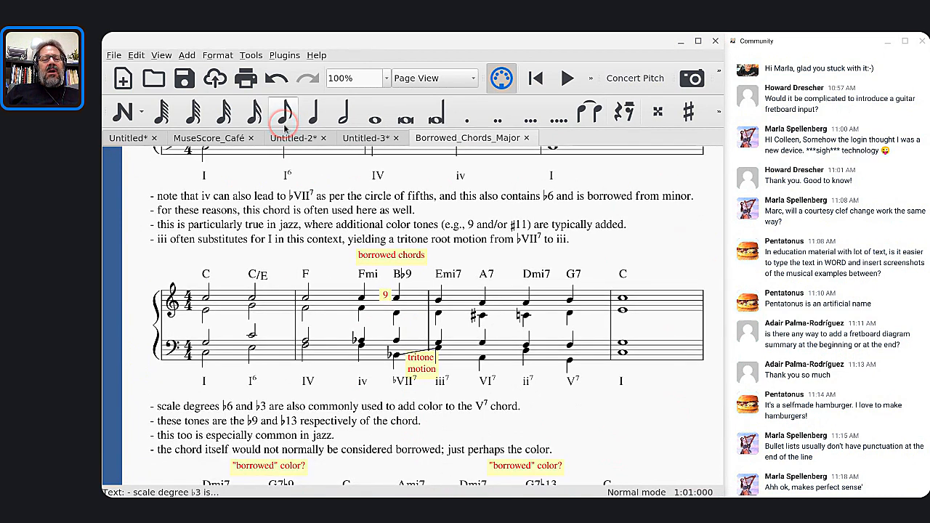
scroll(318, 193, "up", 1)
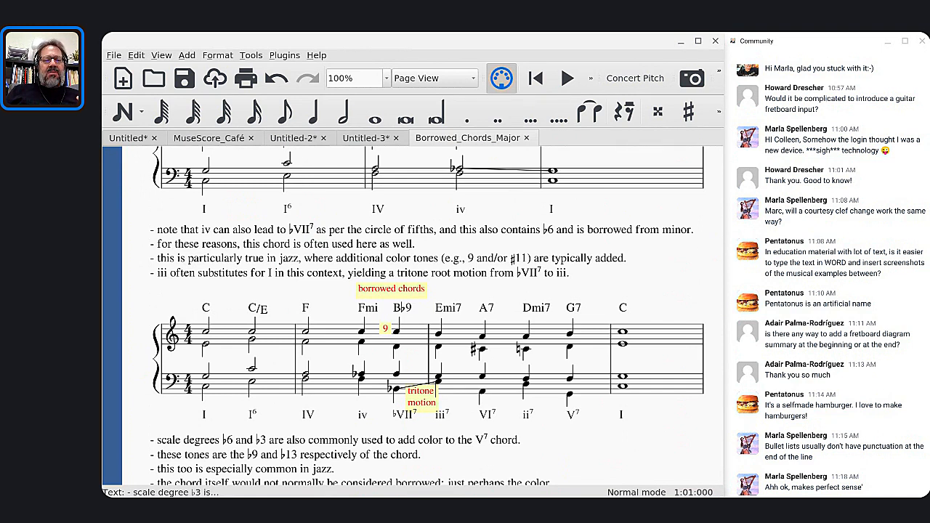
Step: Switch to the Untitled-2 score and add a system break after the second measure of the 3/4 section
left_click(287, 141)
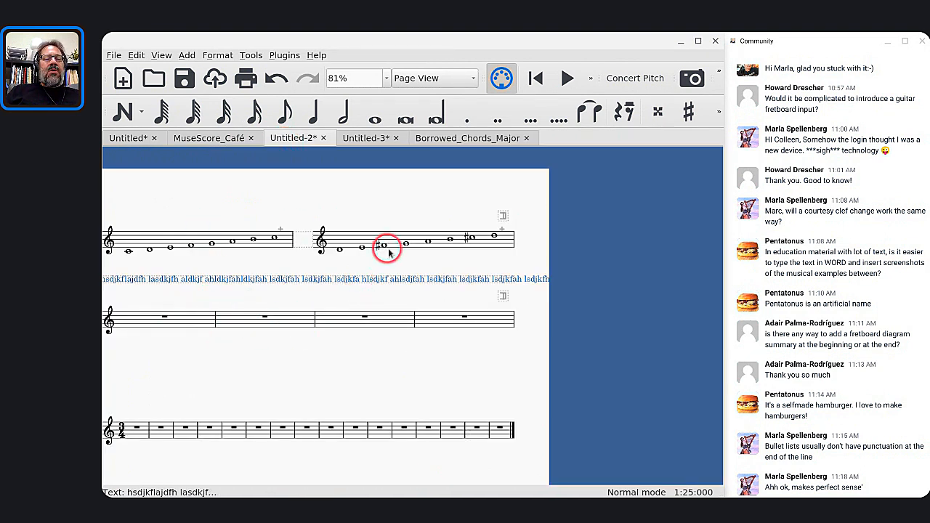
left_click(285, 320)
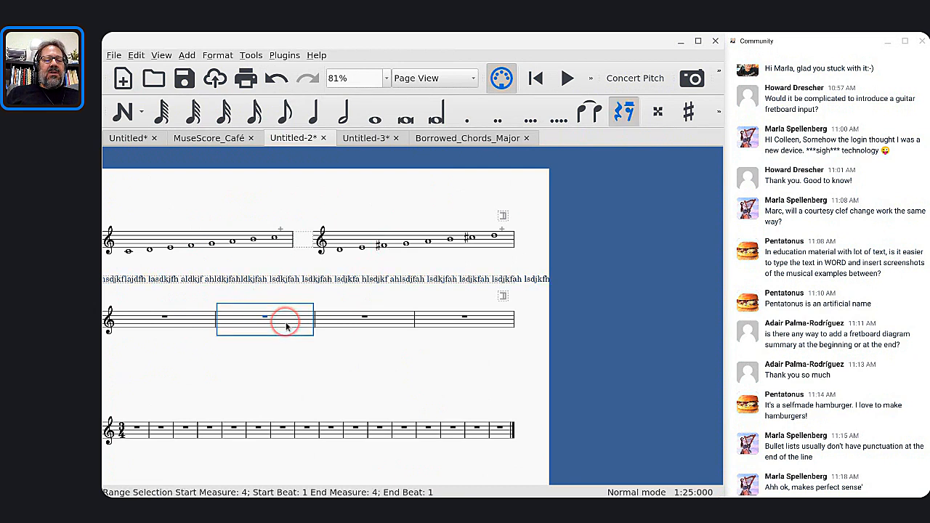
left_click(157, 427)
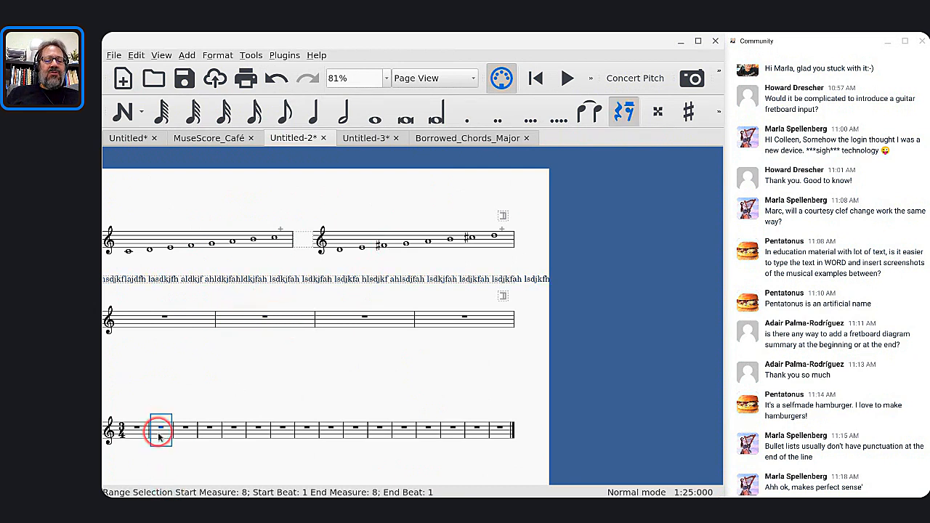
key("Return")
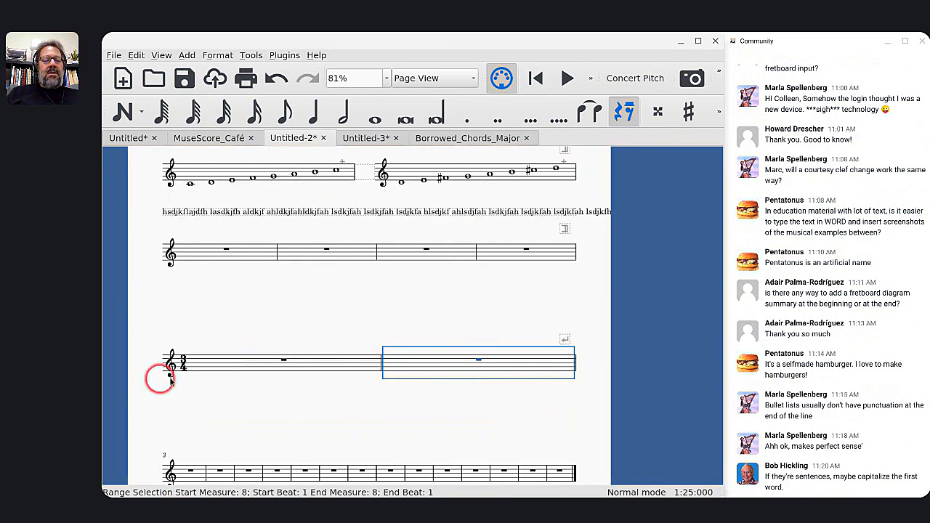
Step: Make the rests in the first two 3/4 measures invisible and turn on the display of invisible elements
left_click(281, 360)
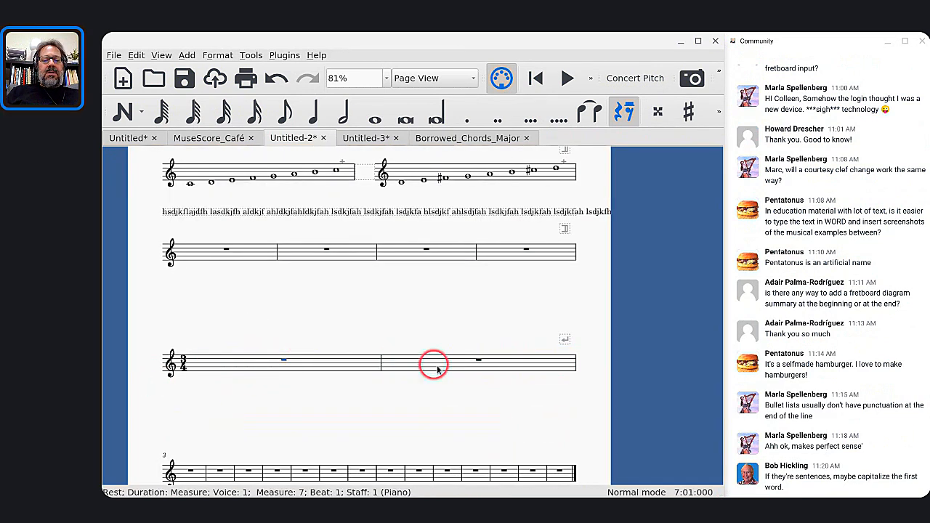
left_click(478, 361, "ctrl")
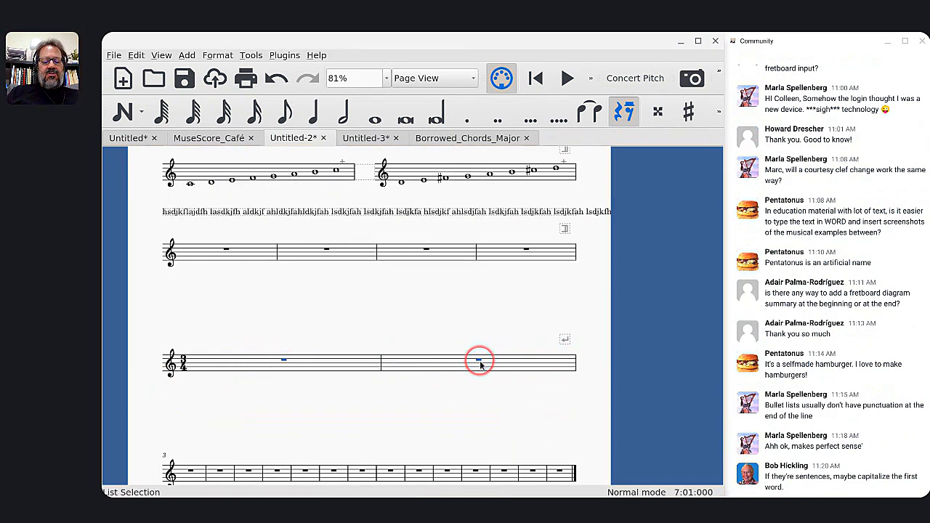
left_click(349, 359)
left_click(431, 363, "shift")
key("v")
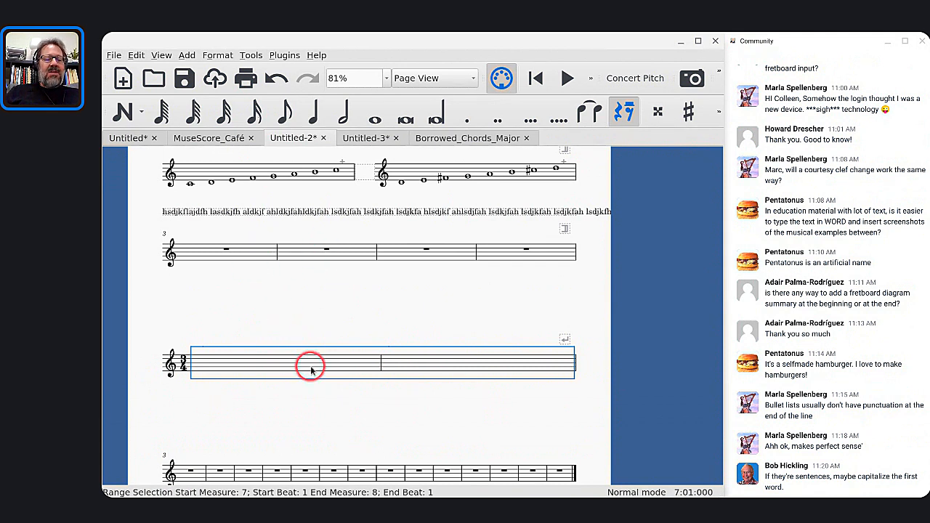
left_click(161, 56)
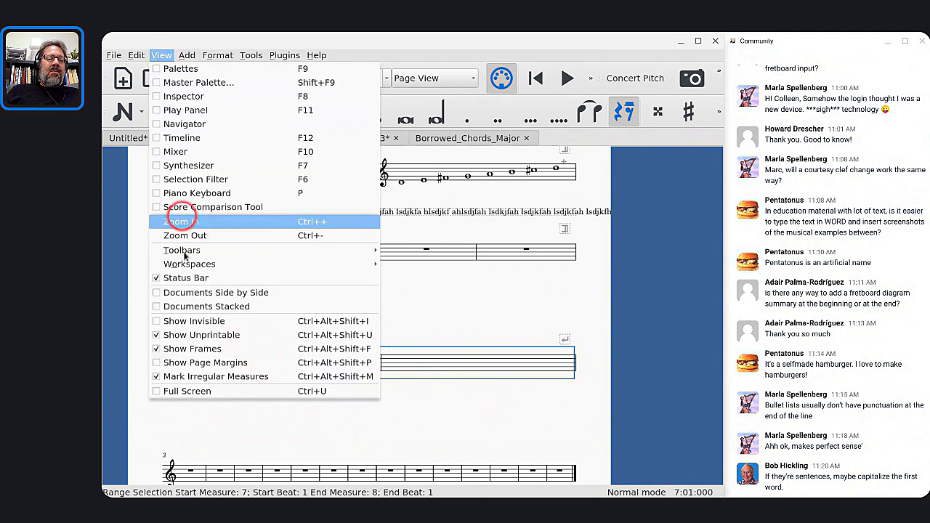
left_click(154, 321)
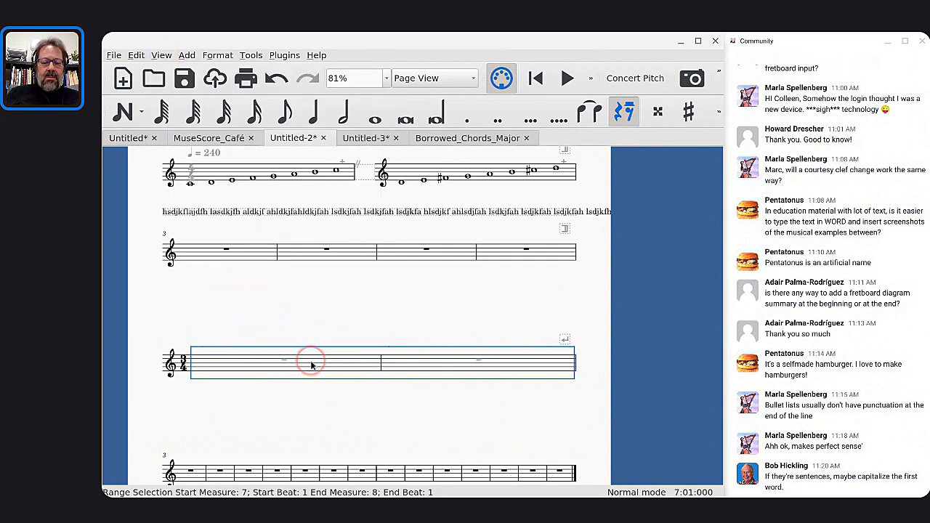
left_click(166, 57)
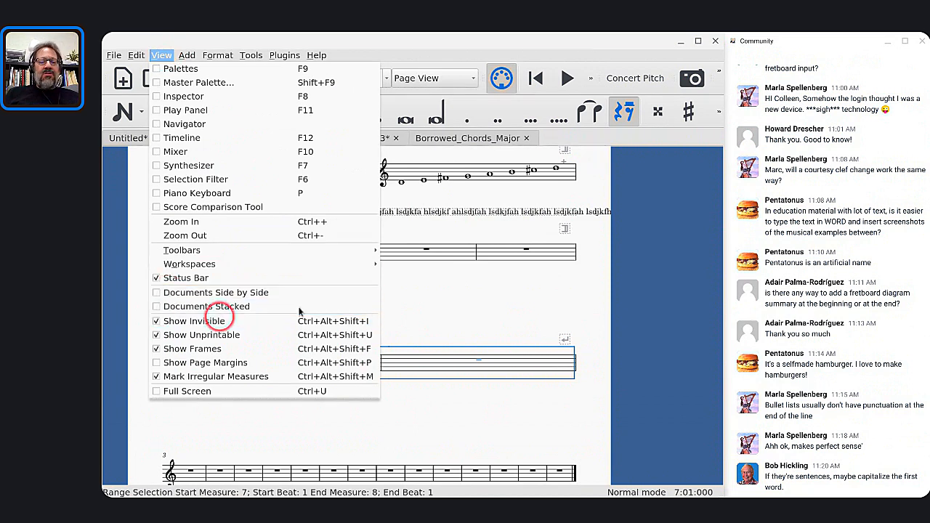
left_click(444, 291)
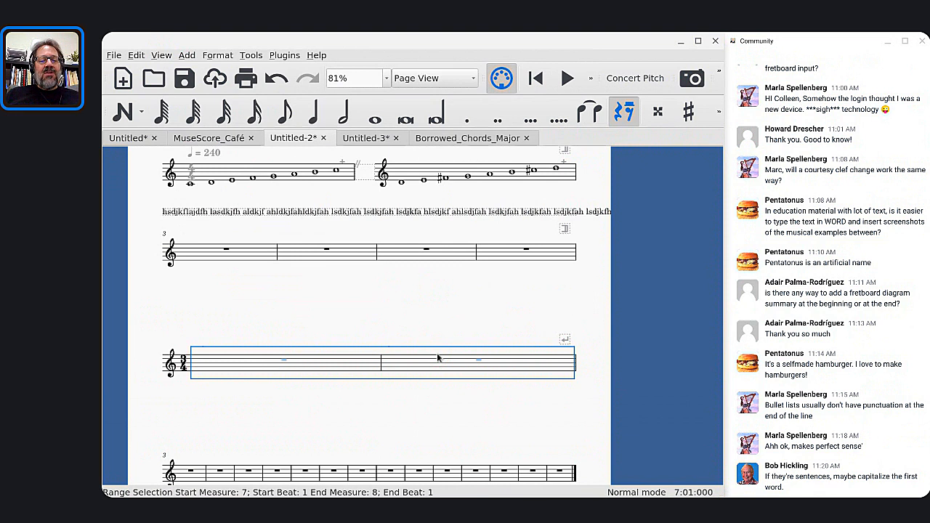
Step: Make the barline between the first two 3/4 measures invisible and clear the selection
left_click(382, 363)
key("v")
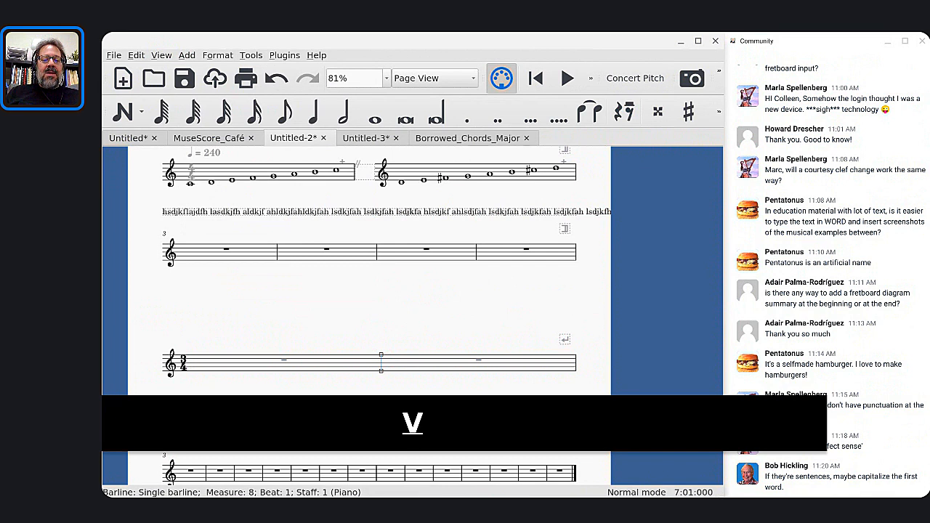
left_click(390, 330)
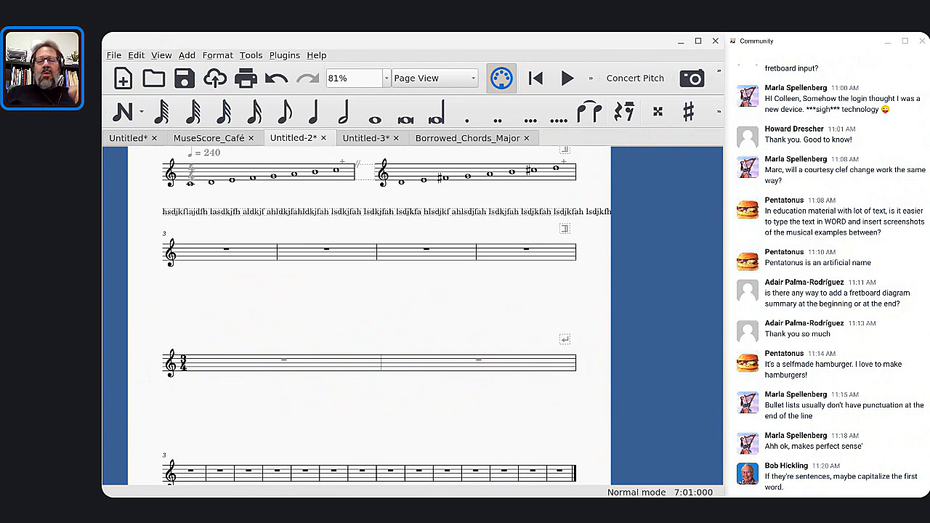
left_click(290, 336)
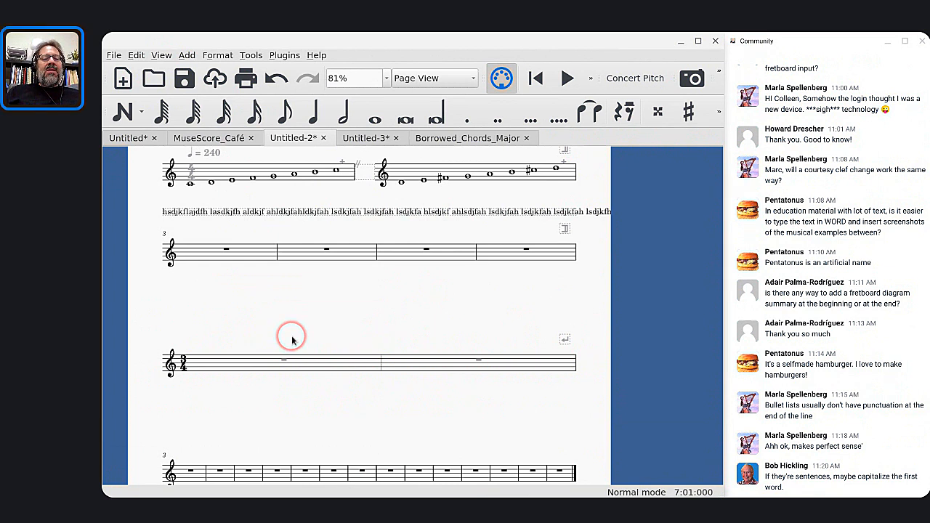
scroll(292, 339, "down", 2)
scroll(292, 339, "down", 1)
left_click(247, 257)
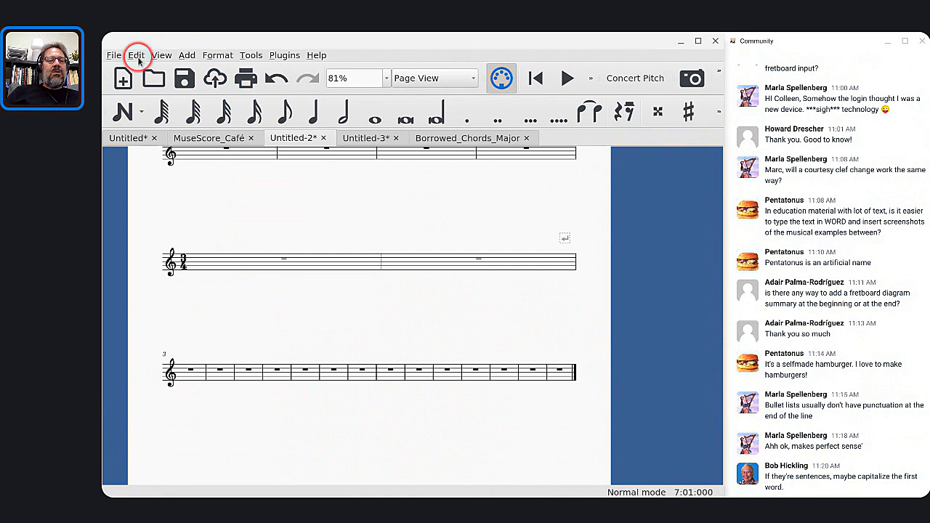
left_click(216, 57)
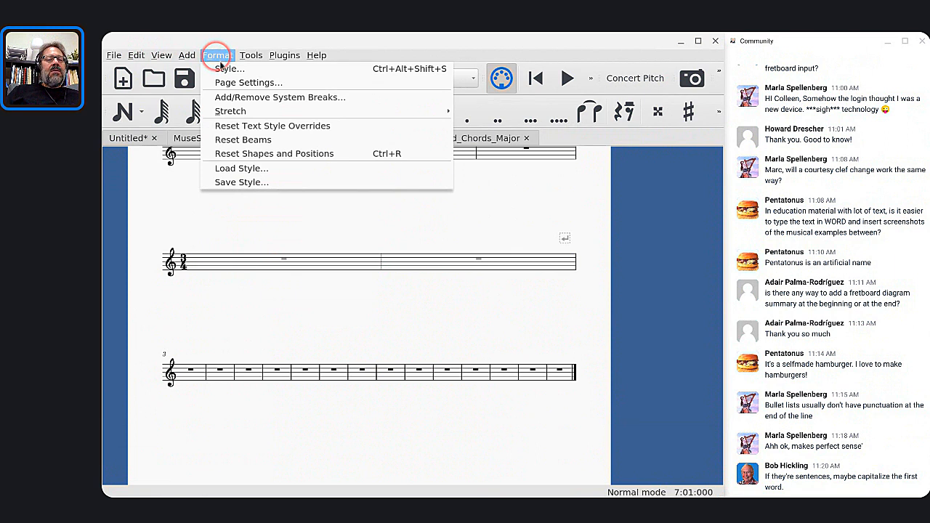
left_click(220, 68)
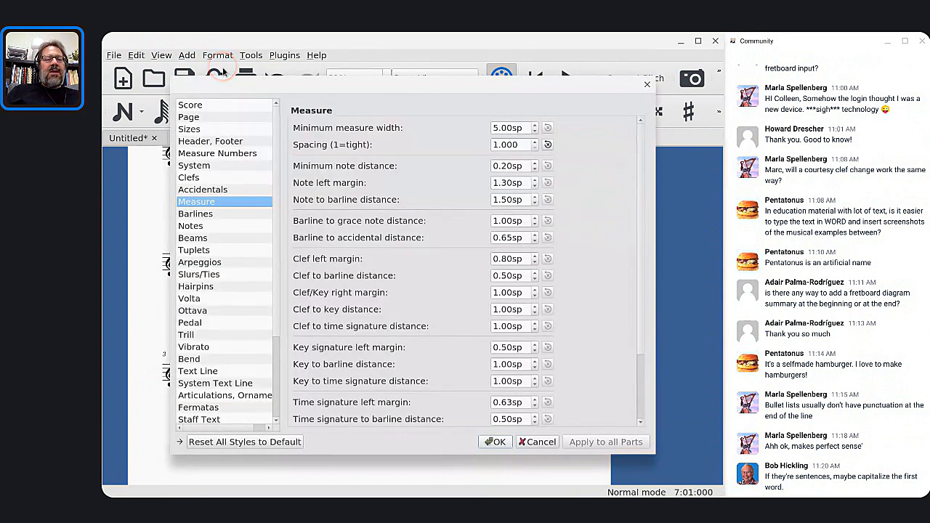
key("Escape")
key("Escape")
left_click(216, 56)
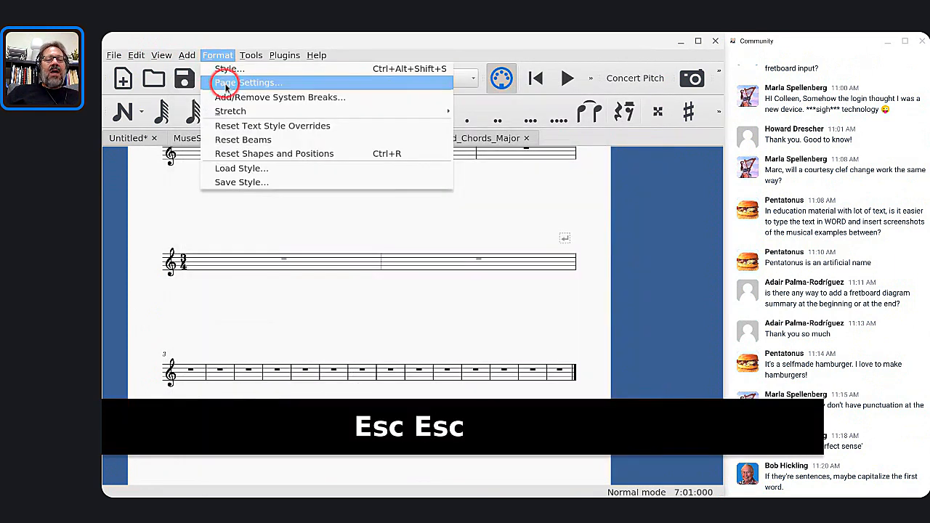
key("Escape")
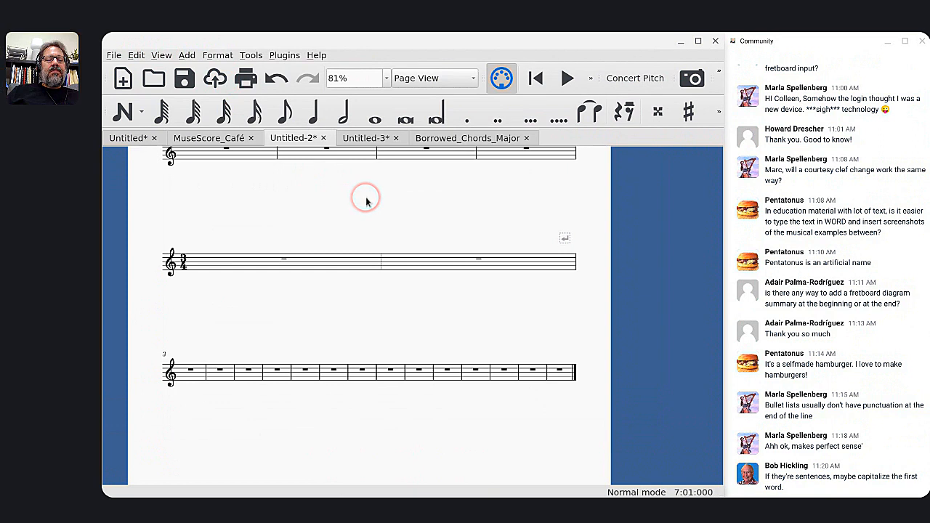
left_click(359, 312)
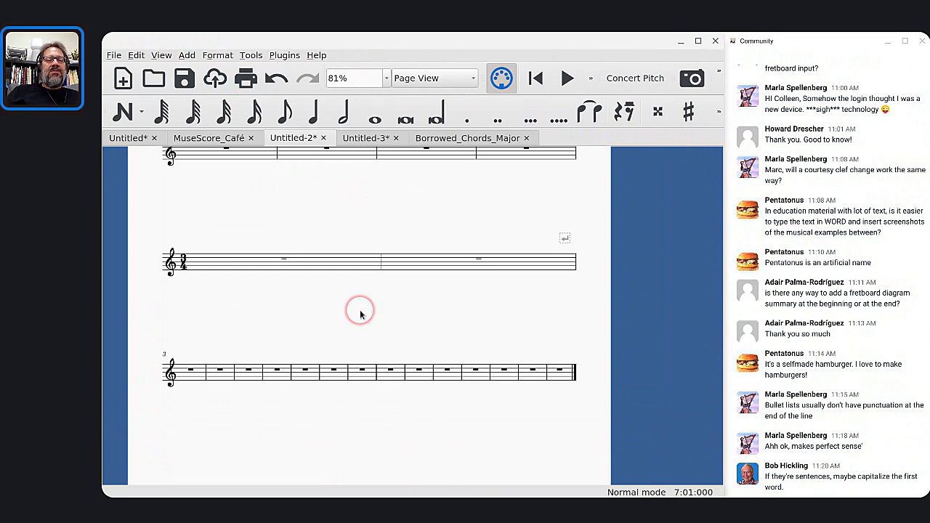
Step: Open the score's page settings and change the staff space to 1.500 mm
key("ctrl+shift+p")
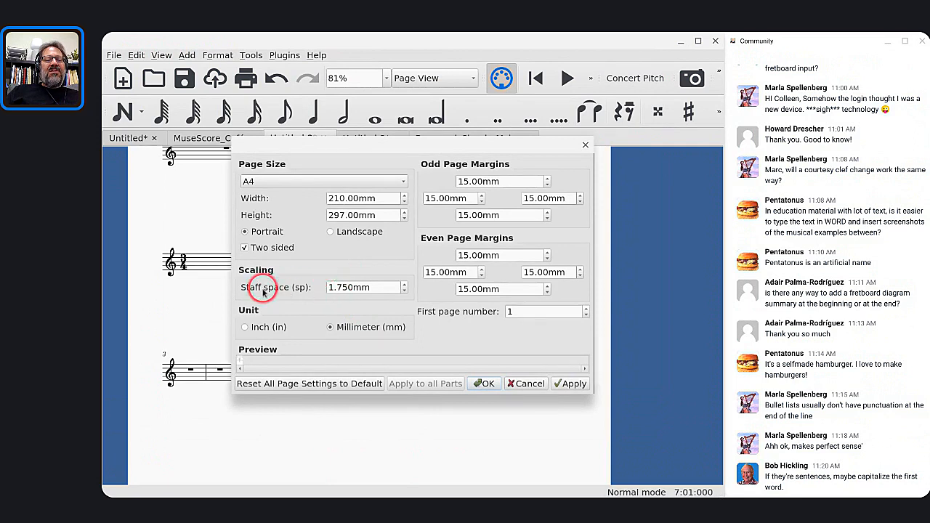
left_click(342, 289)
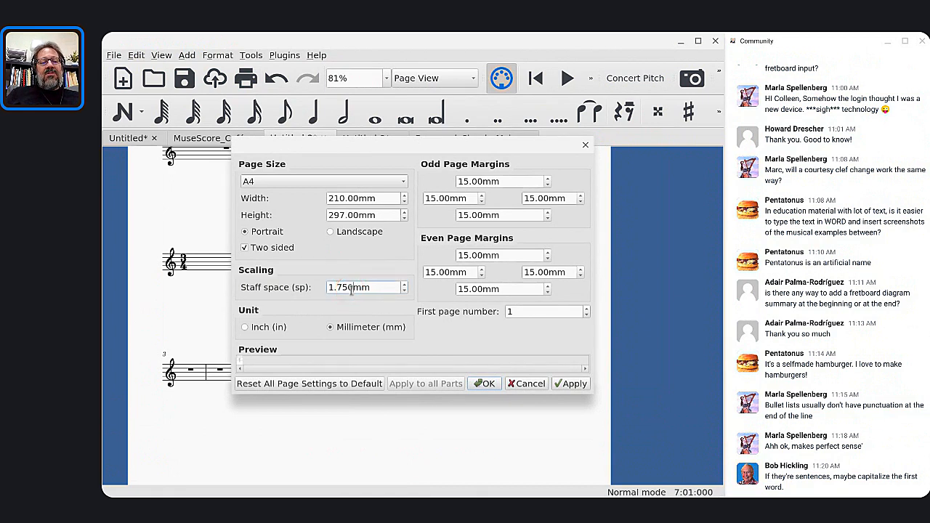
key("Left")
key("Left")
key("BackSpace")
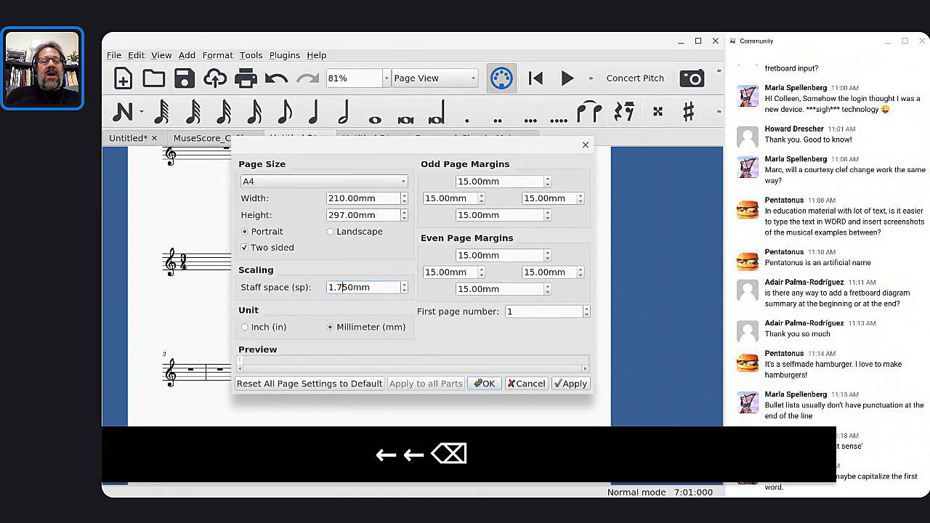
left_click(338, 288)
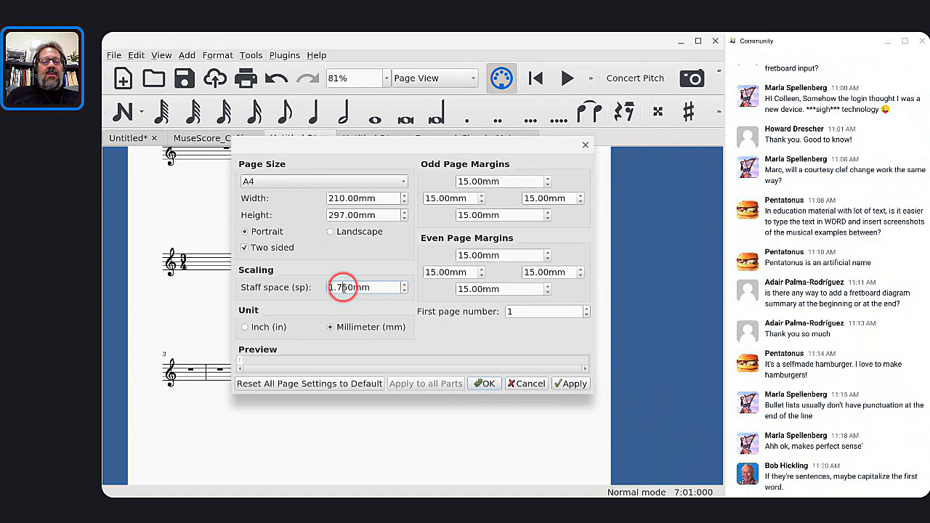
key("BackSpace")
key("shift+Left")
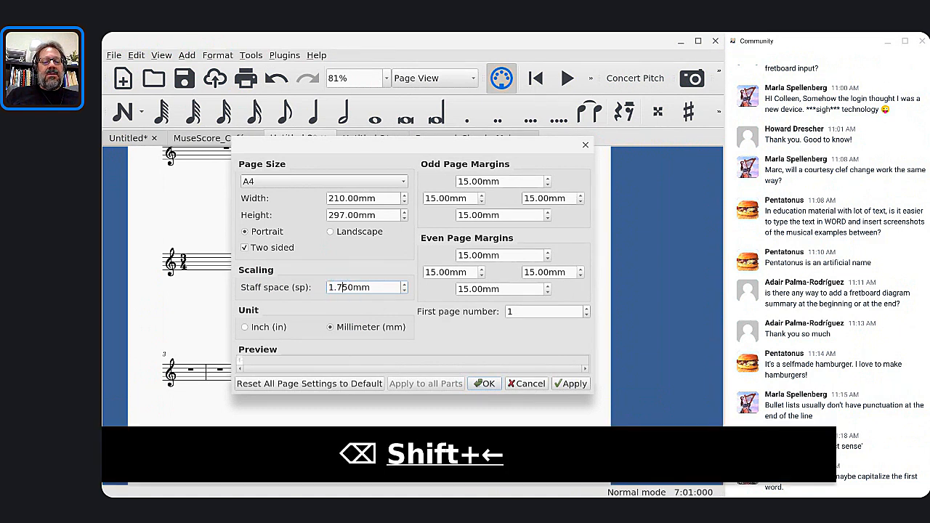
left_click(324, 287)
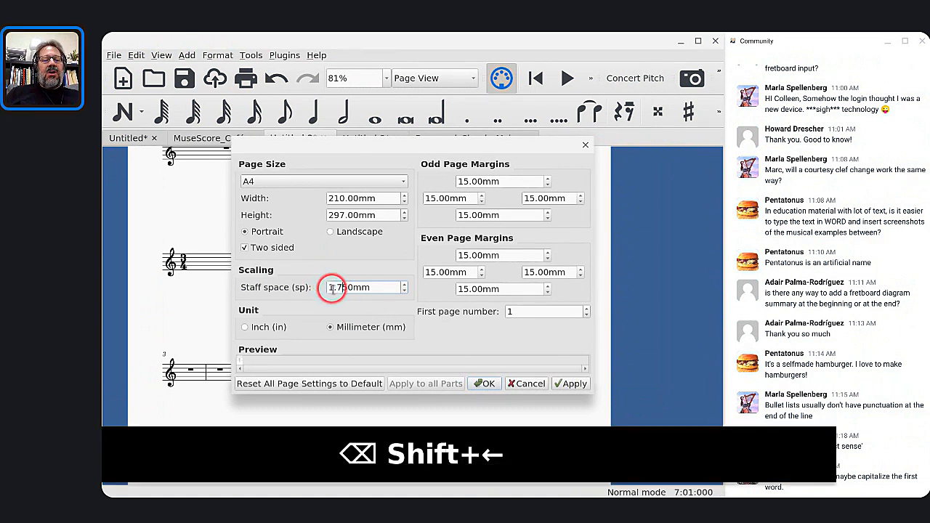
key("Left")
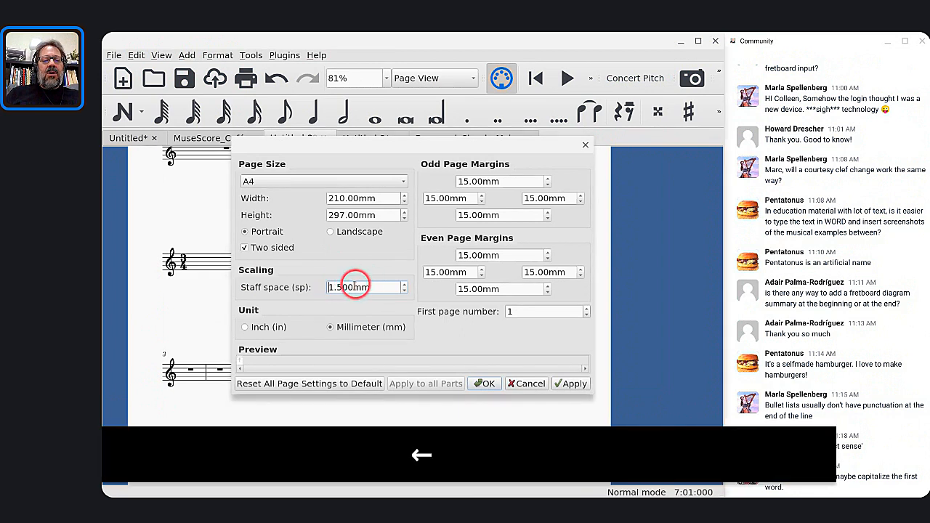
Step: Raise the staff space to 2.500 mm and accept the page settings to enlarge the staves
left_click(335, 286)
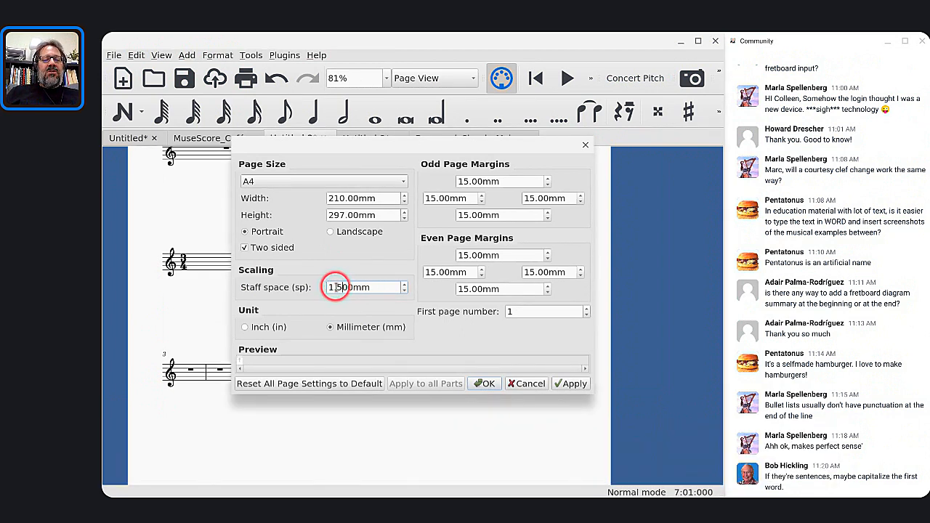
left_click(329, 287)
key("shift+Right")
key("shift+Right")
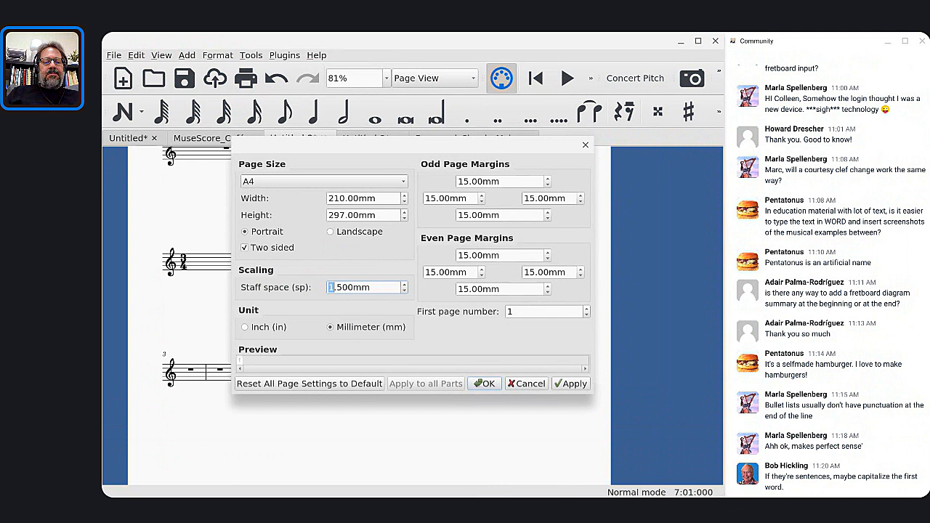
type("2")
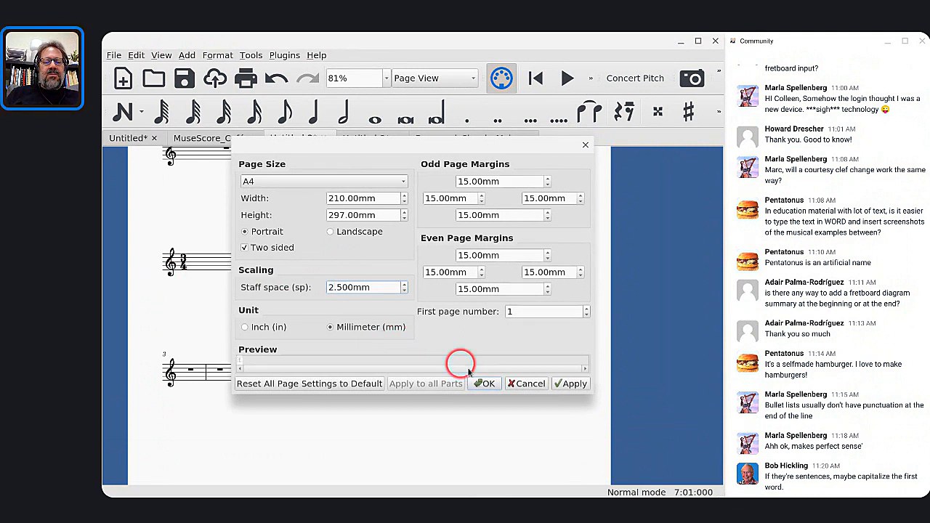
left_click(485, 384)
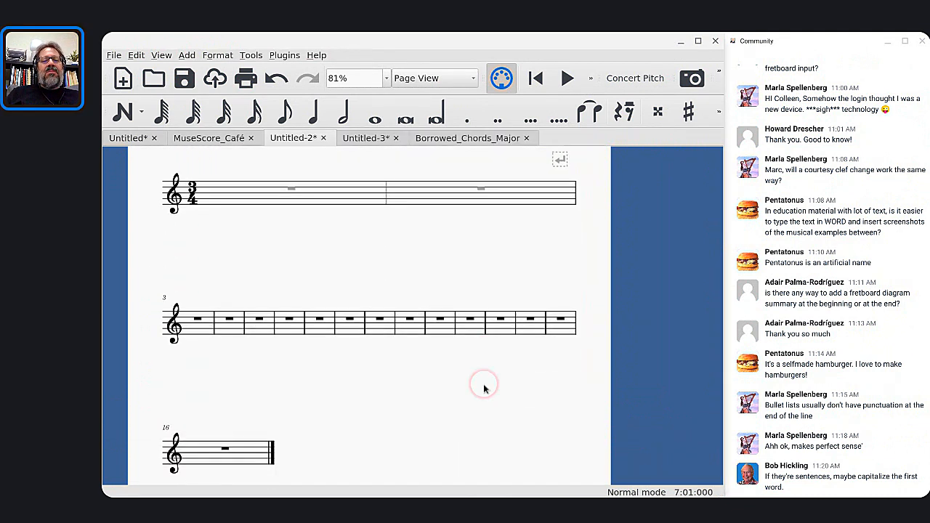
Step: Select only the notes of the first scale measure and set their head scheme to Pitch Names
scroll(367, 275, "up", 2)
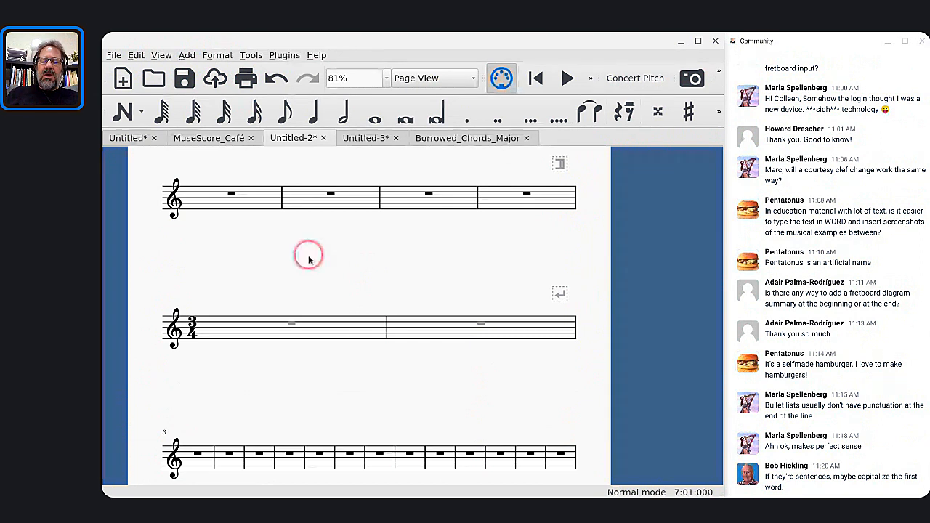
scroll(307, 253, "up", 3)
scroll(307, 254, "down", 1)
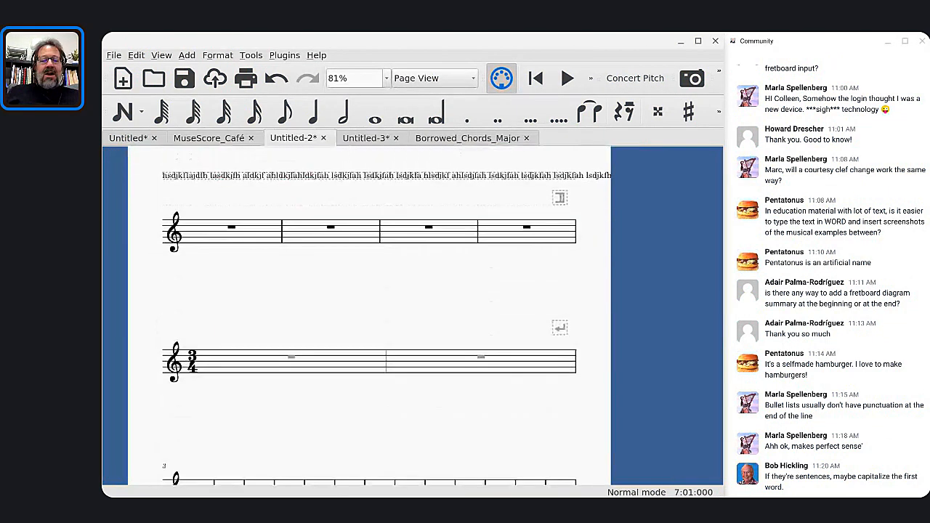
left_click(252, 232)
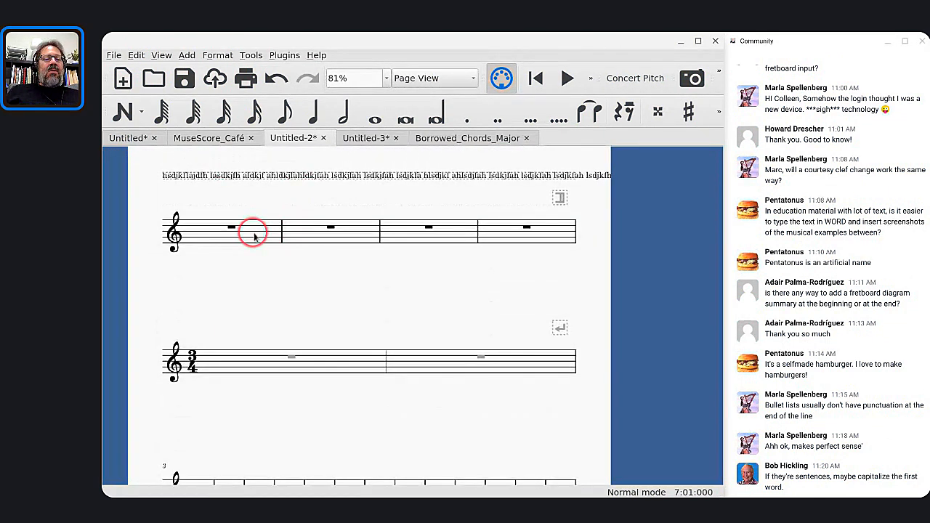
scroll(252, 234, "up", 3)
left_click(203, 240)
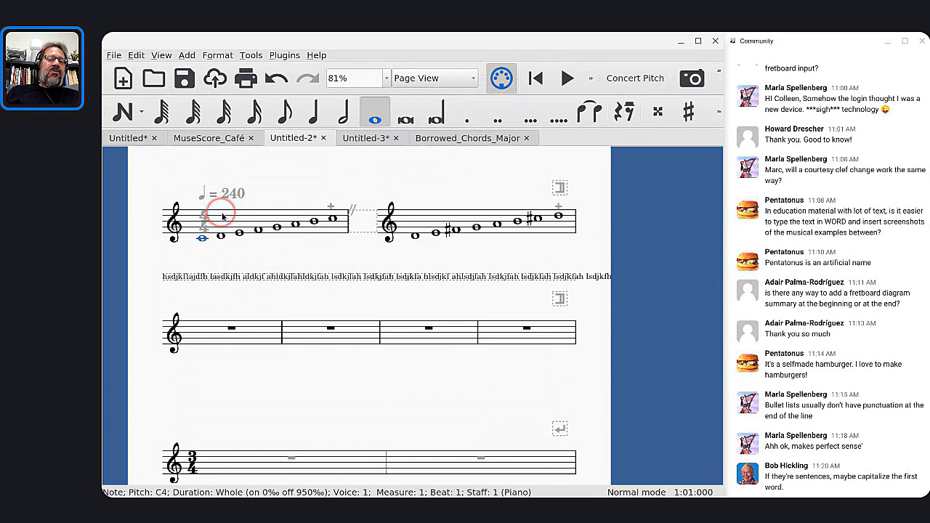
left_click(224, 218)
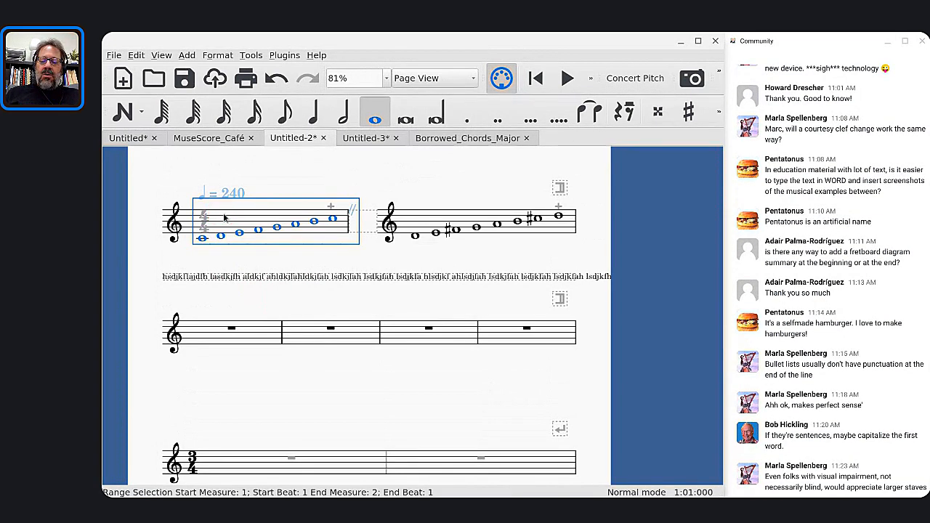
key("F8")
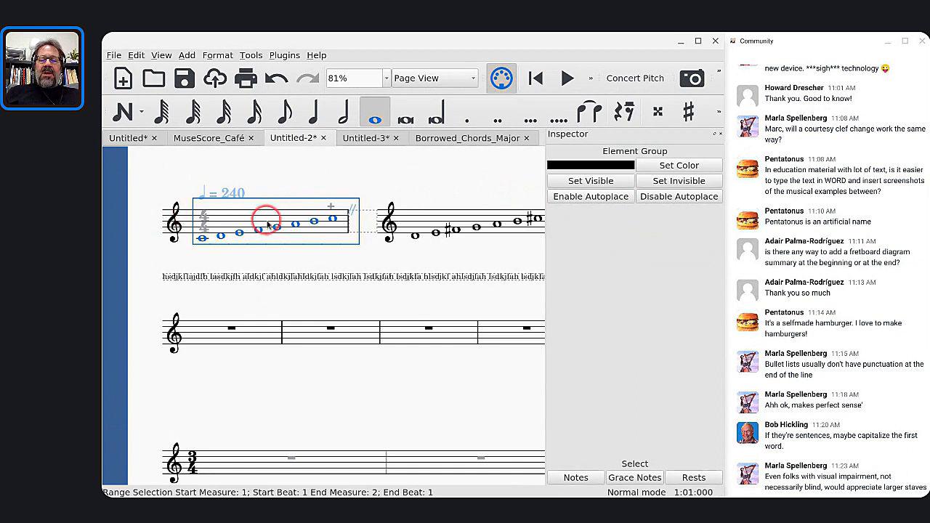
left_click(576, 477)
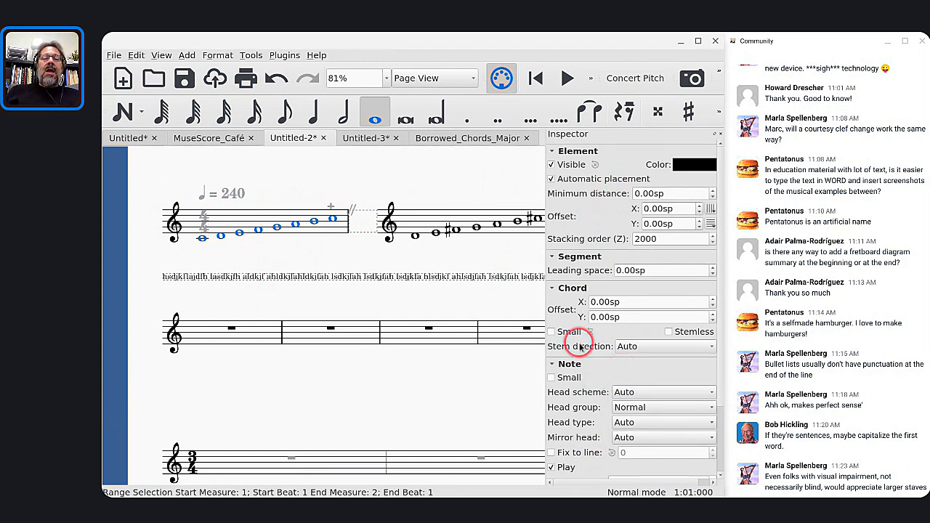
scroll(575, 331, "down", 3)
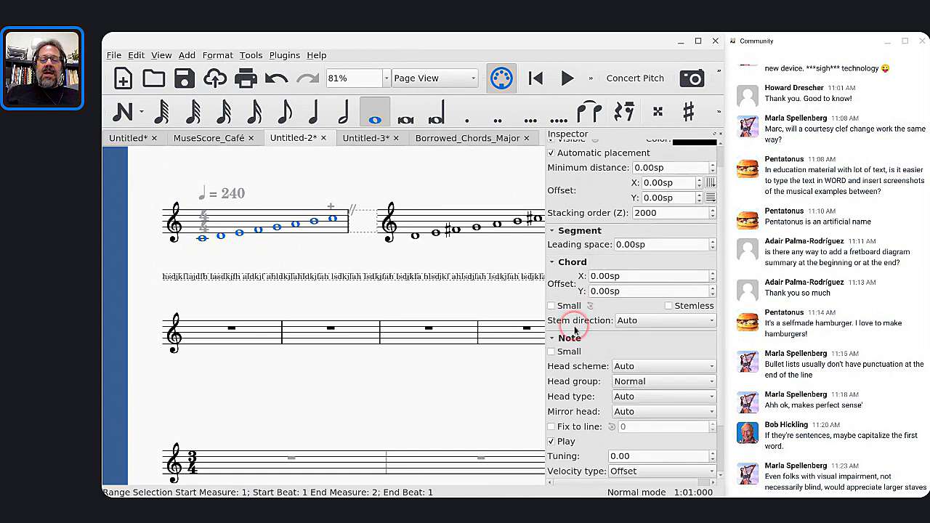
scroll(575, 330, "up", 3)
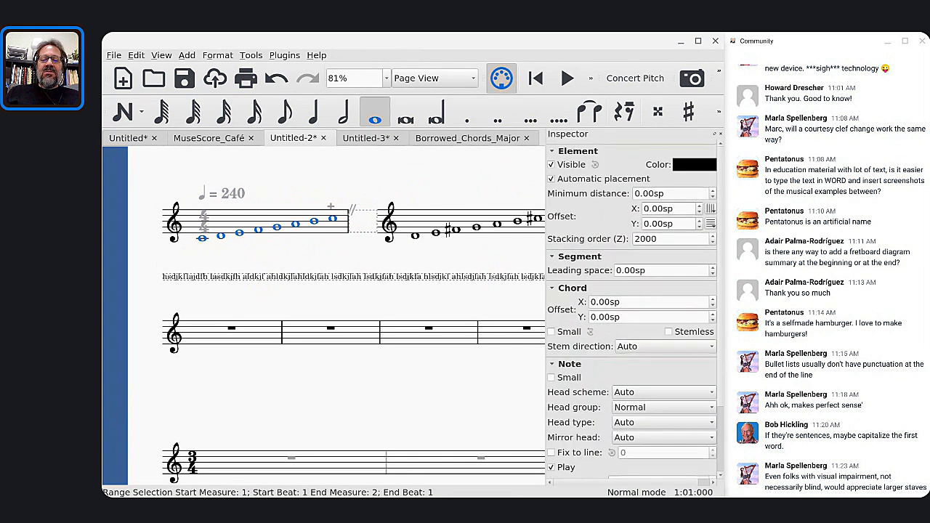
left_click(626, 392)
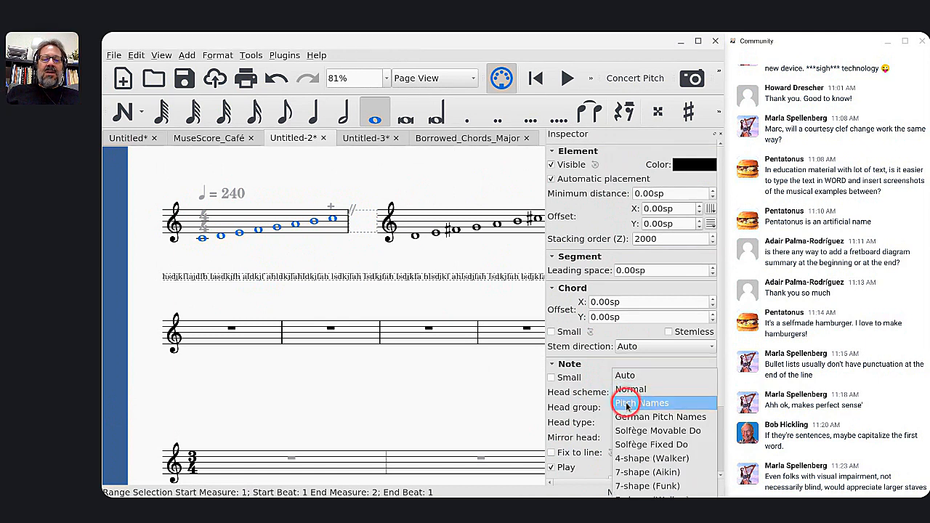
left_click(627, 403)
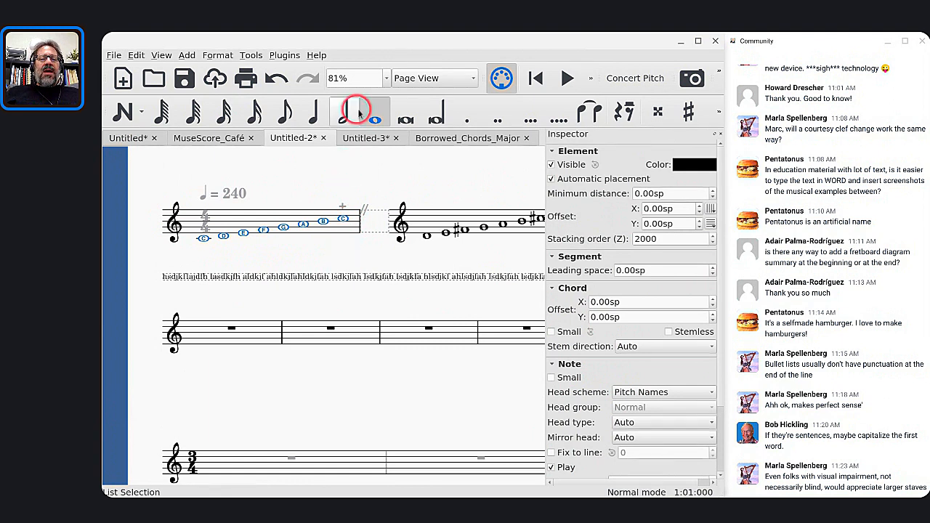
Step: Look at the Borrowed_Chords_Major score briefly and switch to the Untitled-3 score with the guitar tablature
left_click(443, 141)
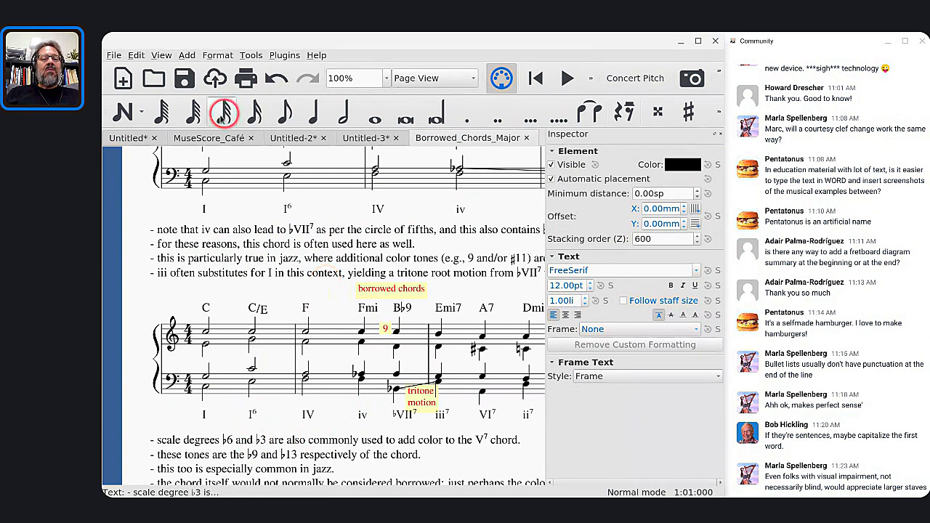
left_click(354, 140)
scroll(340, 300, "right", 4)
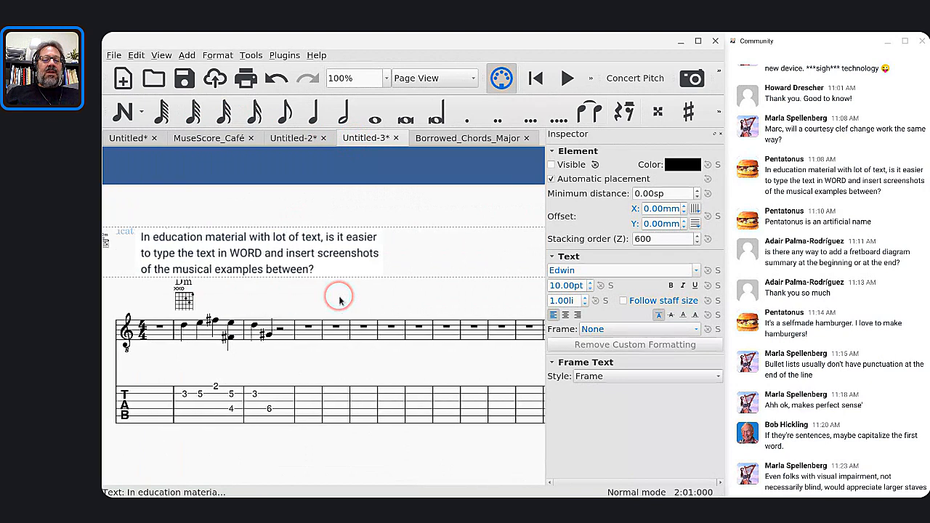
Step: Switch to the Untitled-2 score and clear all placeholder text from the text frame below the first scale
scroll(340, 300, "left", 1)
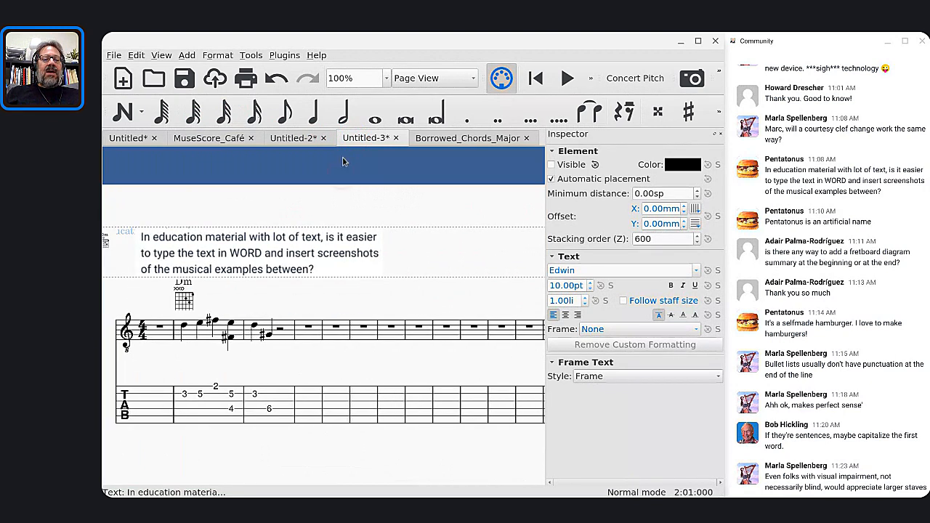
left_click(293, 140)
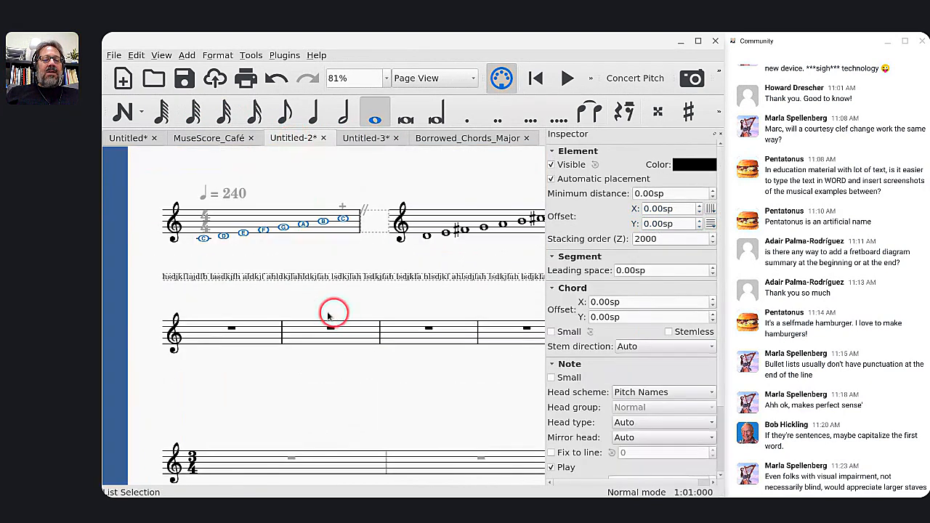
double_click(284, 279)
key("ctrl+a")
key("BackSpace")
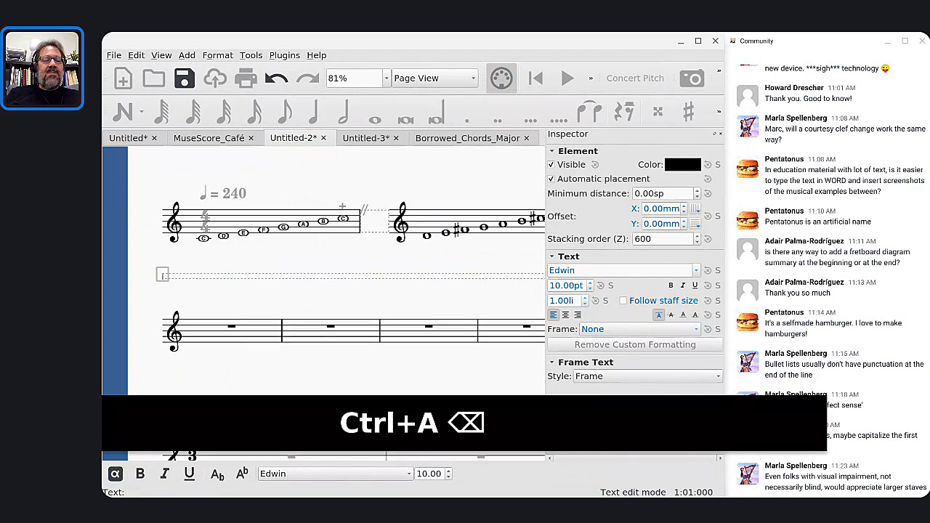
type("H")
key("BackSpace")
key("BackSpace")
key("BackSpace")
scroll(104, 285, "up", 6)
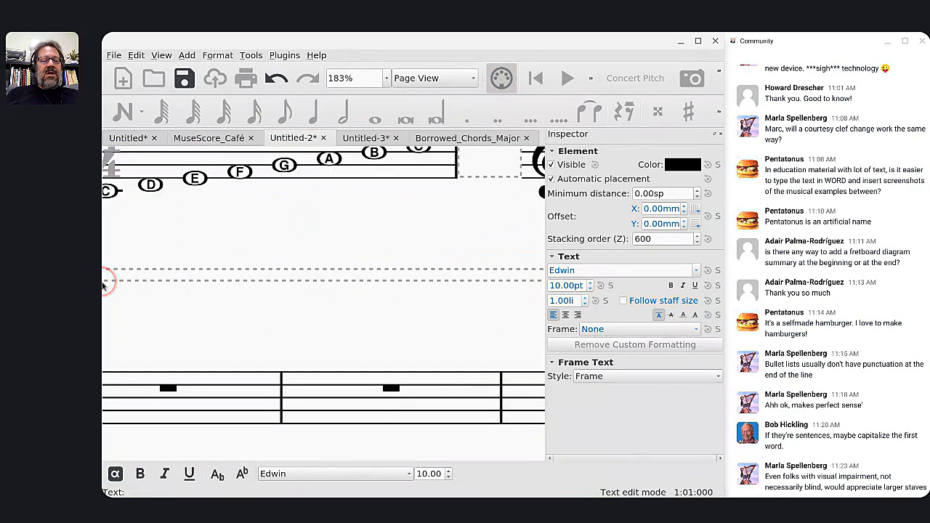
Step: Enter "This is a story about the flat sign, which looks like this:" in the emptied text frame
scroll(203, 313, "left", 3)
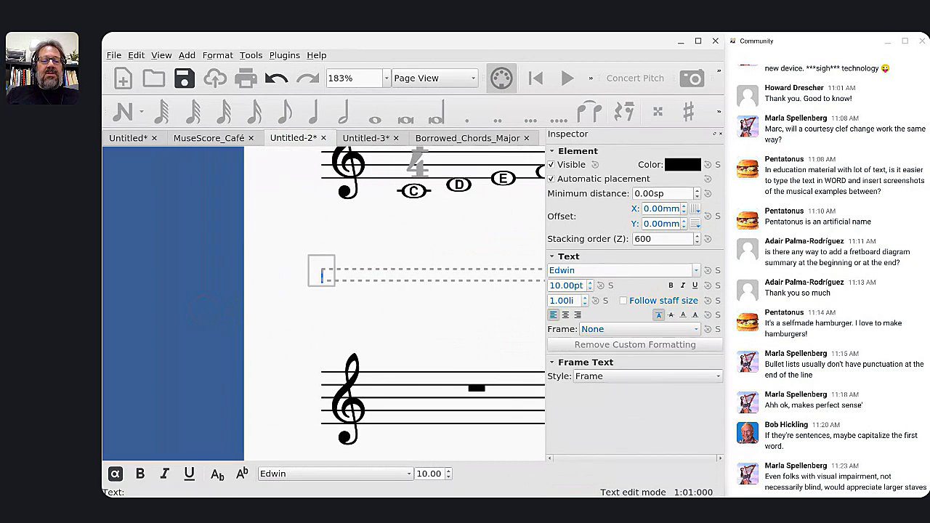
type("This is a s")
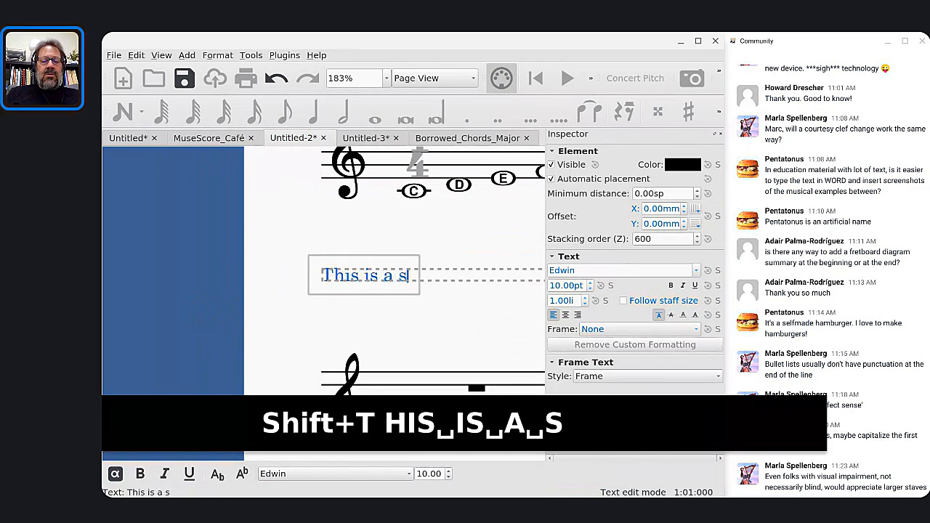
type("tory about t")
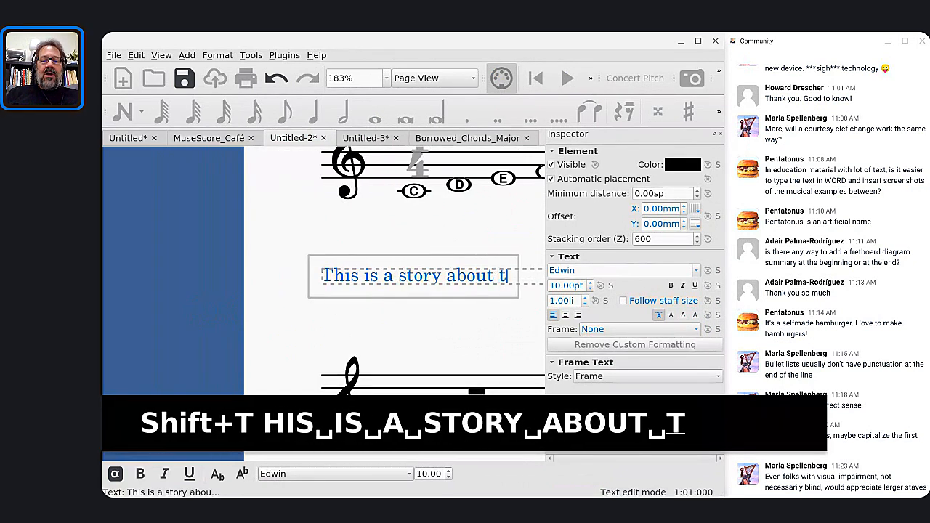
type("he flat")
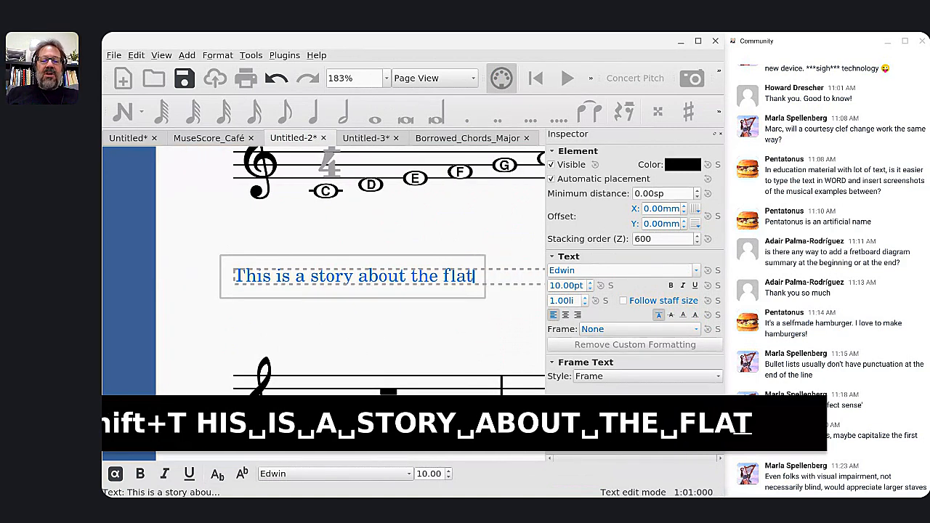
type(" sign, wh")
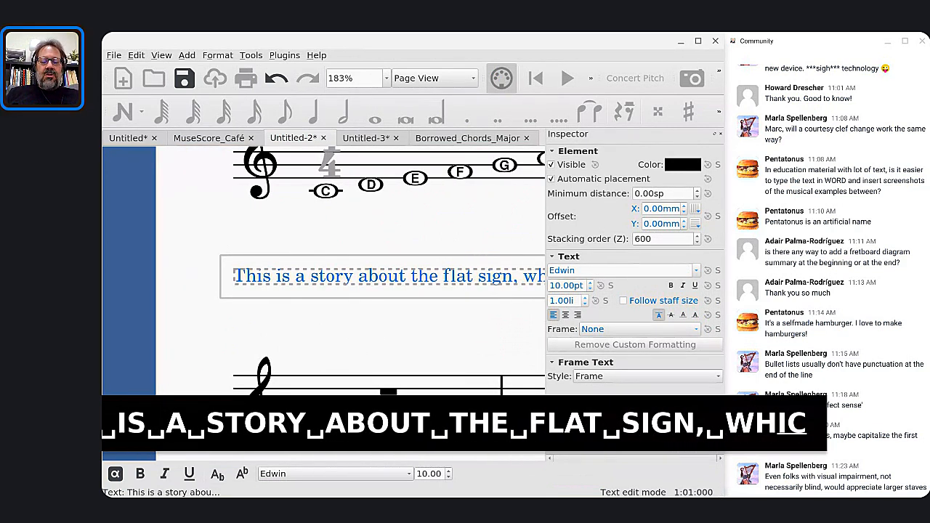
type("ich looks like this")
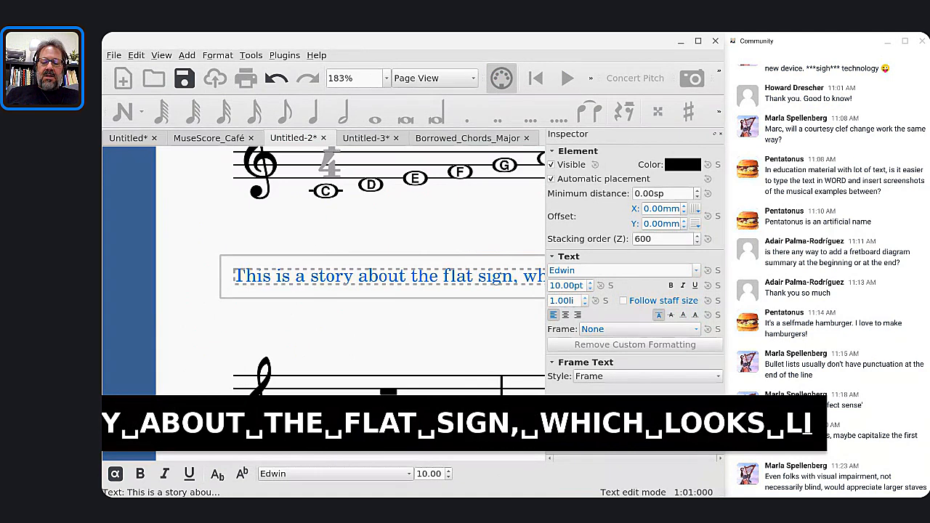
type(":")
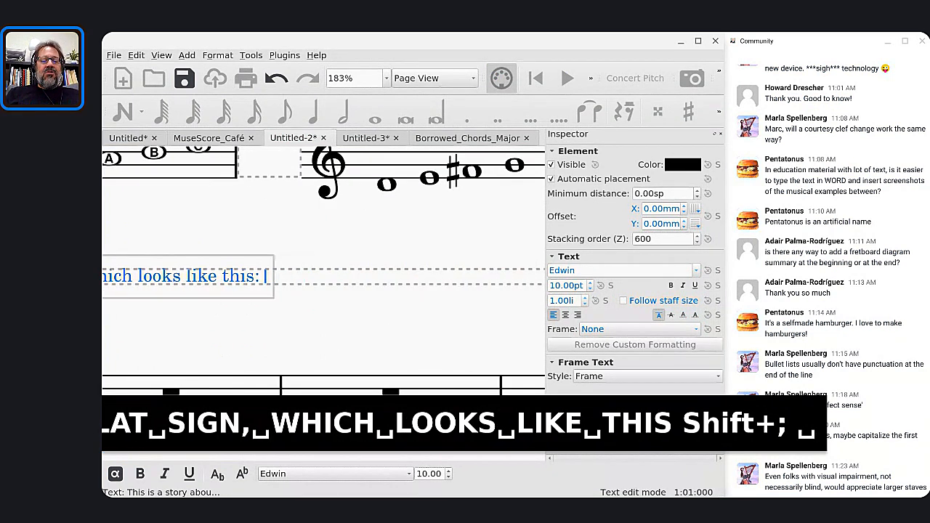
Step: Insert a flat, a sharp and a natural sign at the end of the frame text
key("ctrl+shift+b")
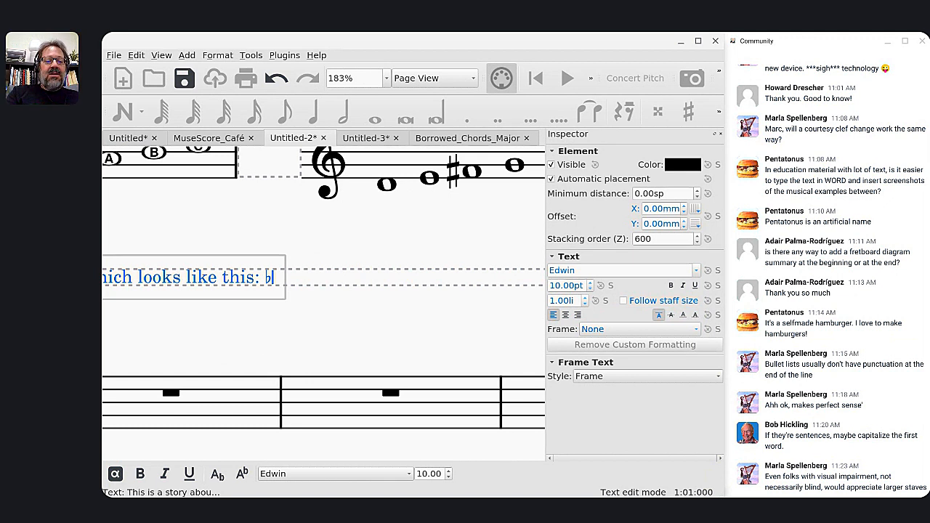
key("ctrl+shift+3")
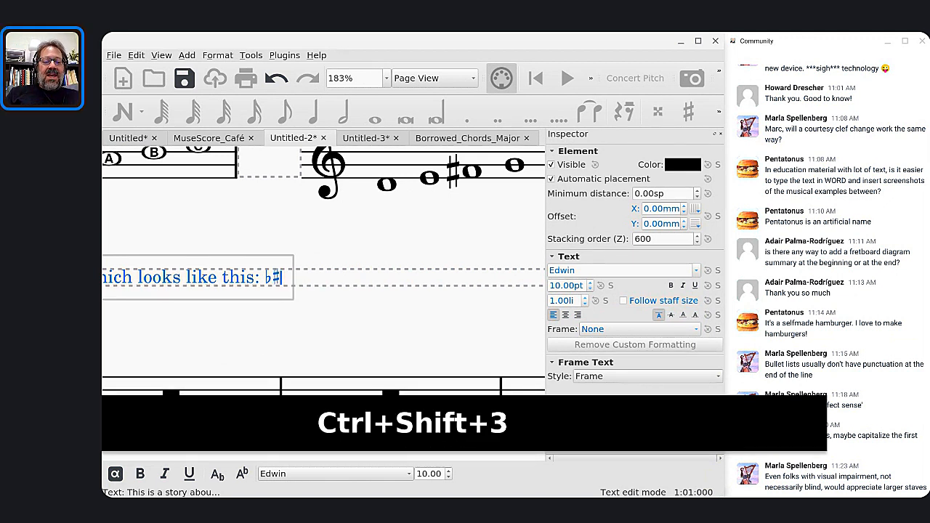
key("ctrl+shift+h")
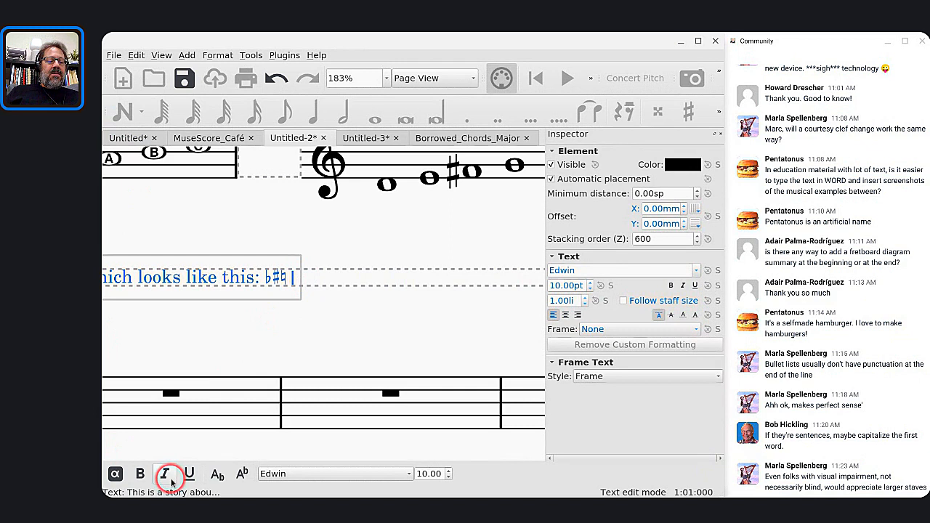
Step: Open the special characters and append common symbols to the frame text: a flat, a treble clef, a rest and a square coda
left_click(115, 474)
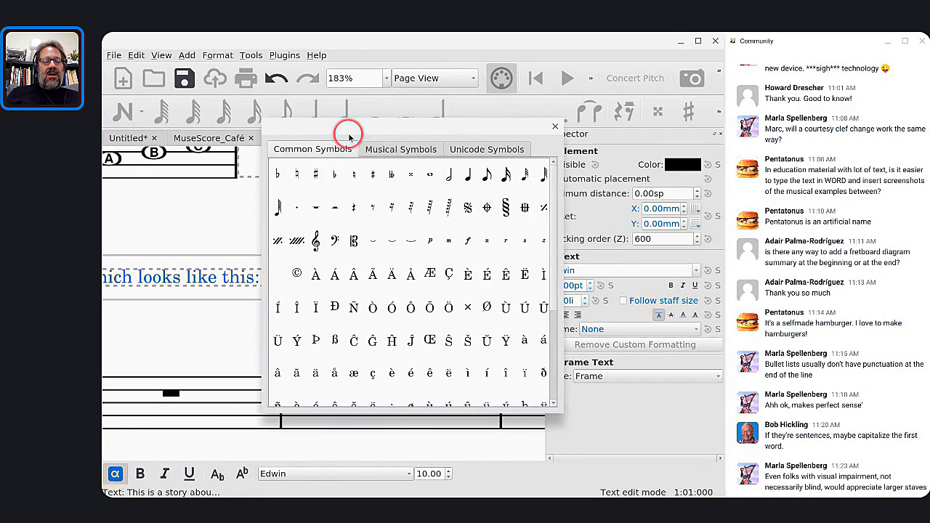
left_click_drag(348, 135, 446, 135)
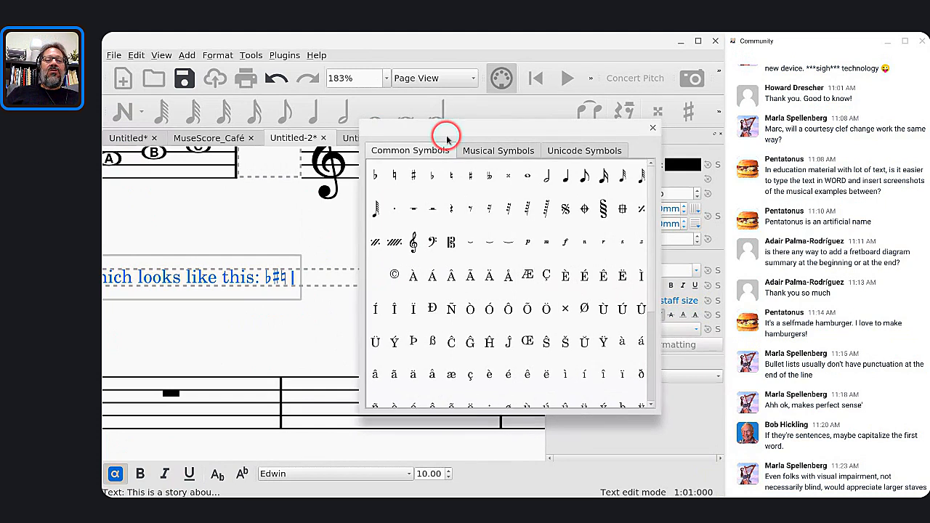
left_click(376, 176)
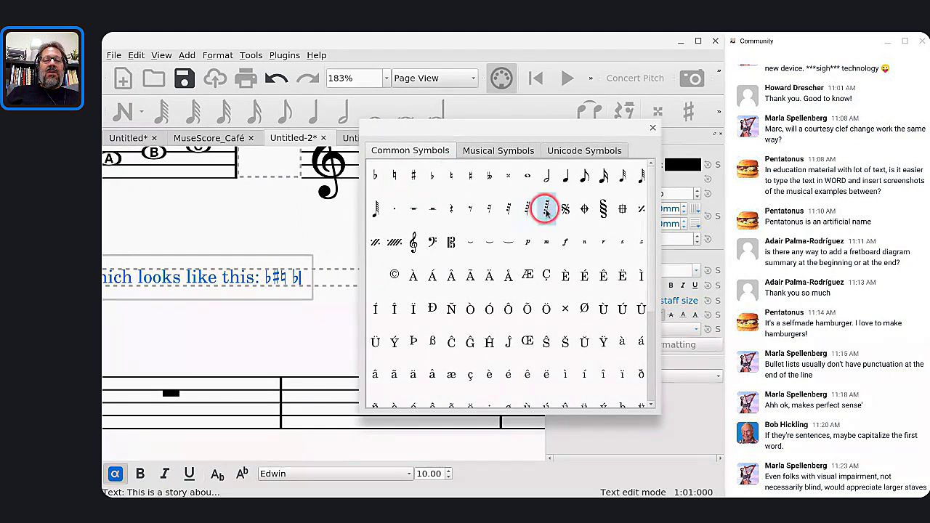
left_click(414, 244)
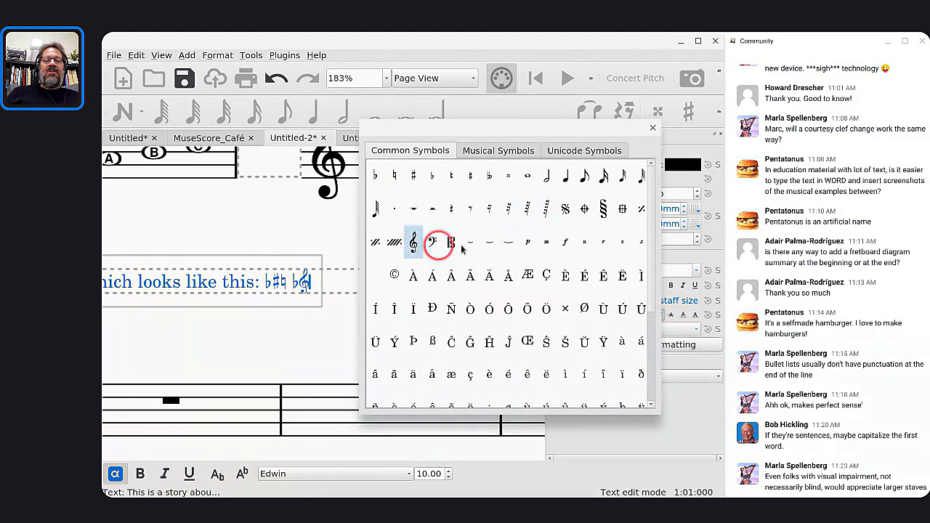
left_click(621, 214)
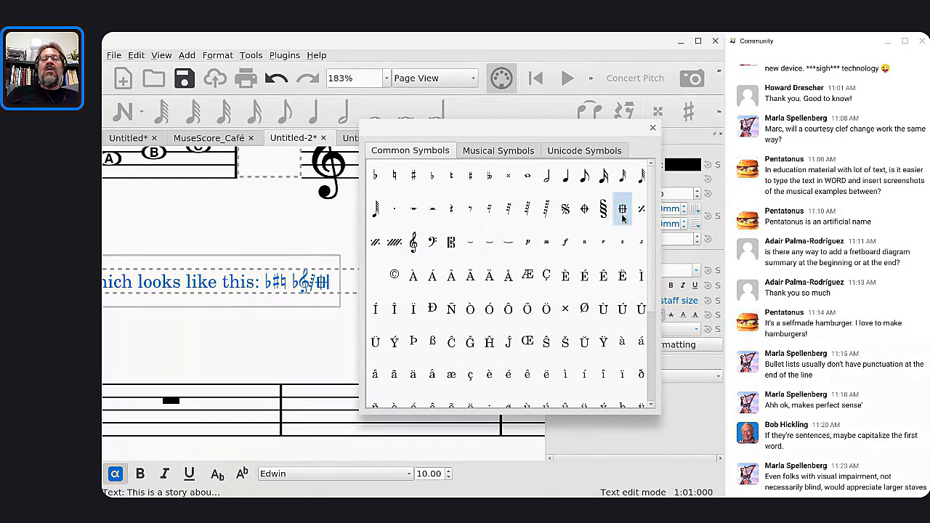
Step: Browse the musical symbol categories, including Accordion, Chimes pictograms and Conductor symbols
left_click(484, 152)
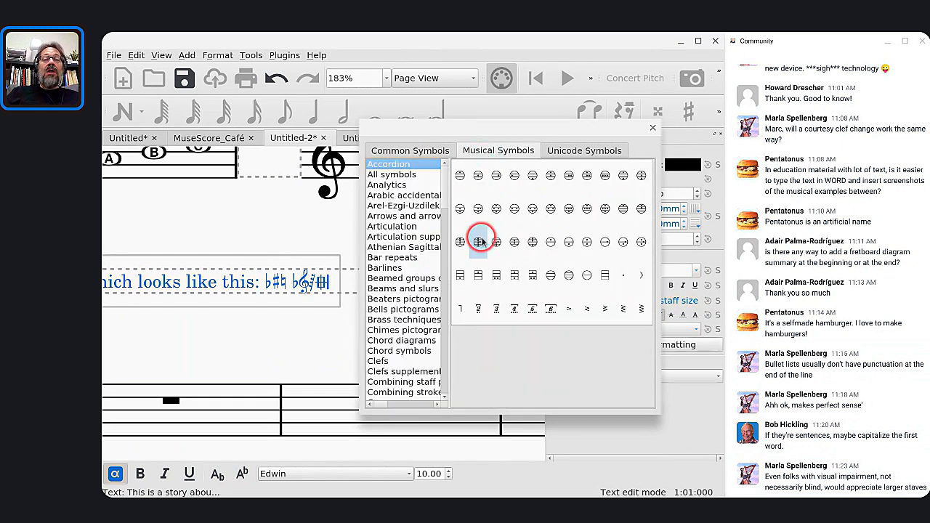
left_click(403, 290)
left_click(395, 329)
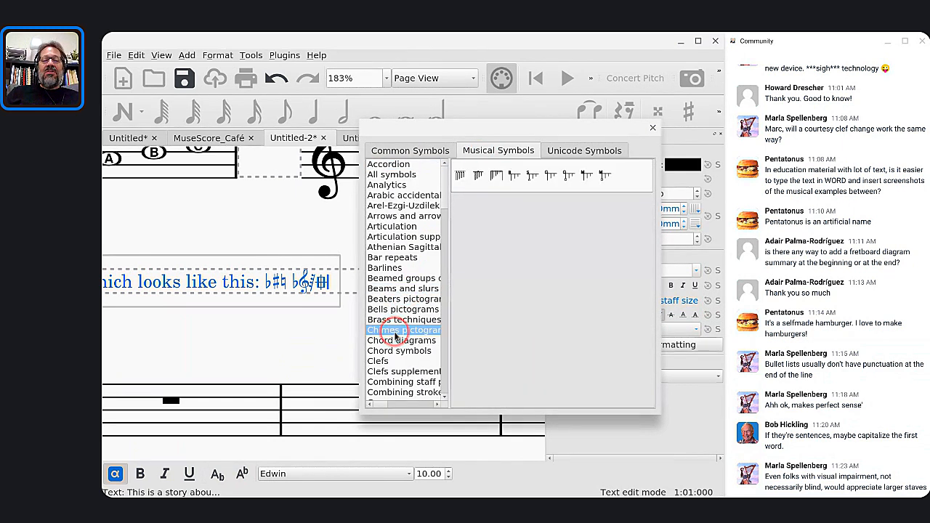
scroll(394, 331, "down", 2)
left_click(393, 350)
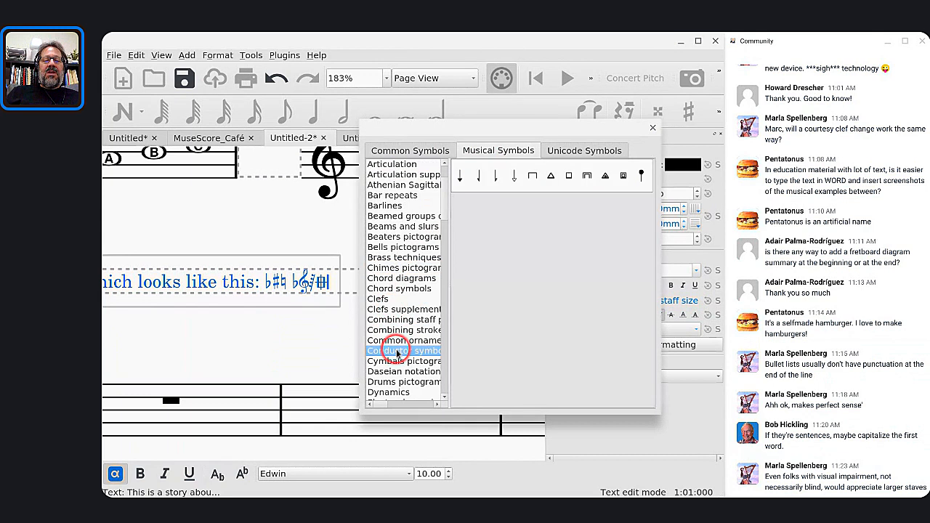
scroll(393, 353, "down", 6)
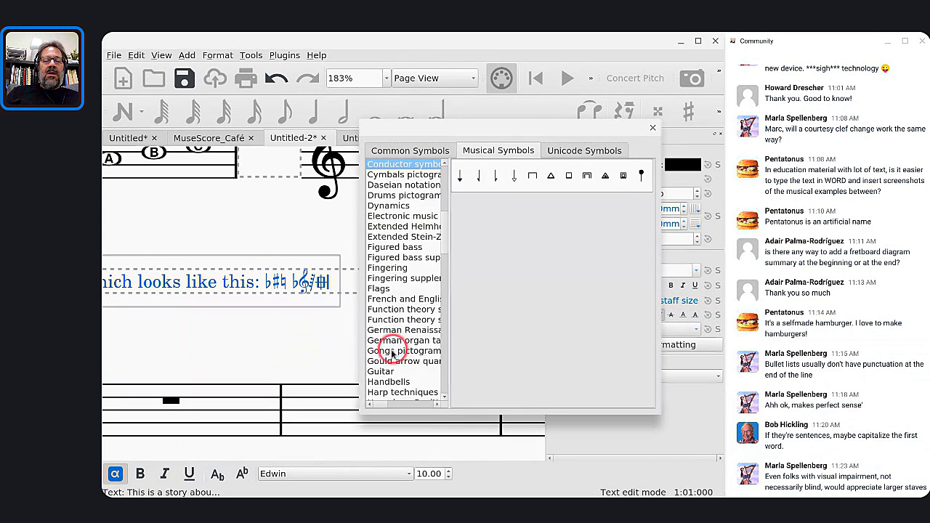
Step: Append several Harp techniques symbols to the frame text, close the special characters and finish editing the text
left_click(391, 393)
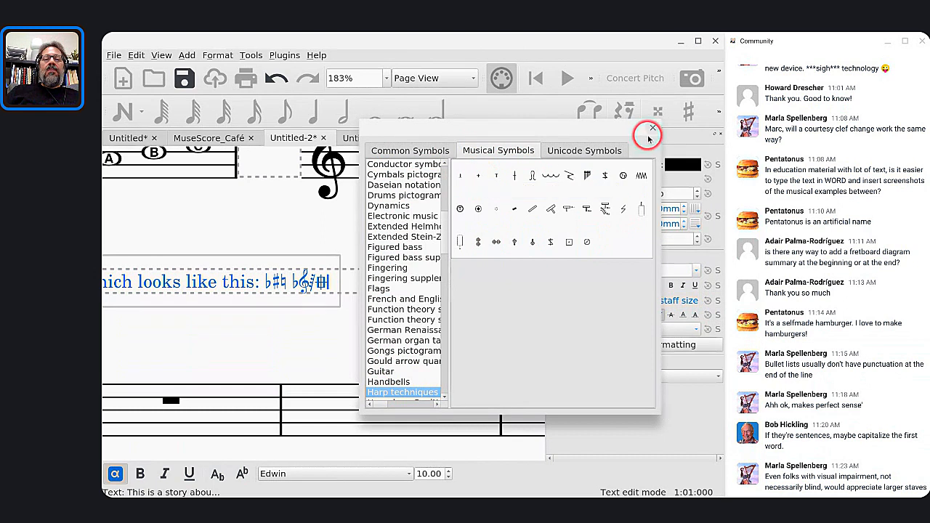
left_click(496, 175)
left_click(481, 175)
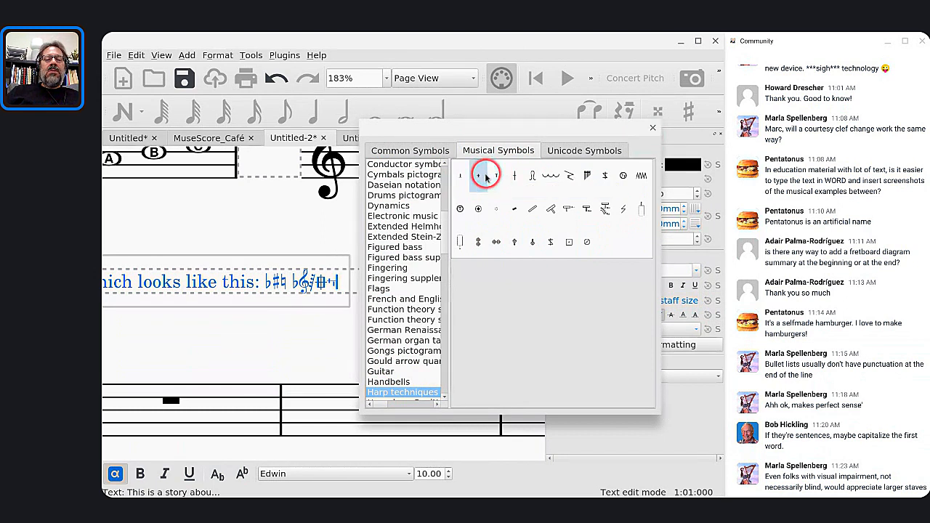
left_click(482, 176)
left_click(470, 175)
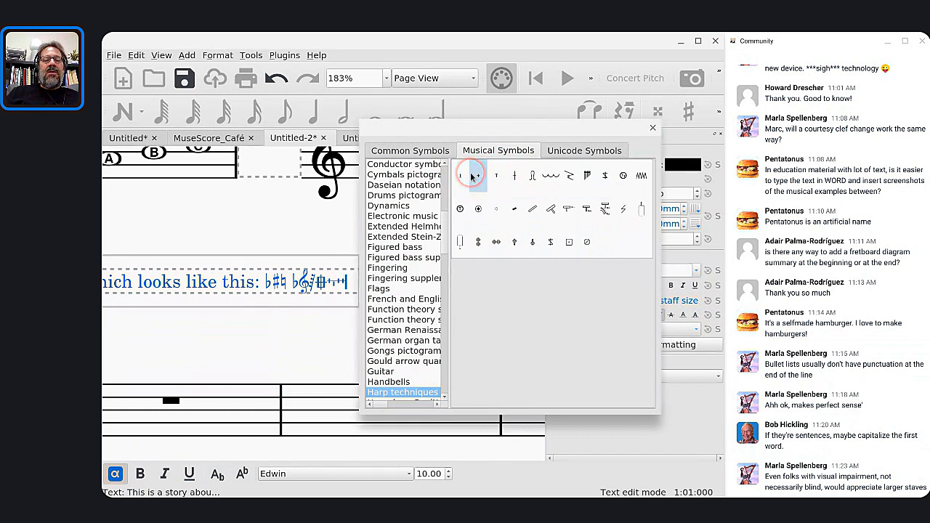
left_click(344, 283)
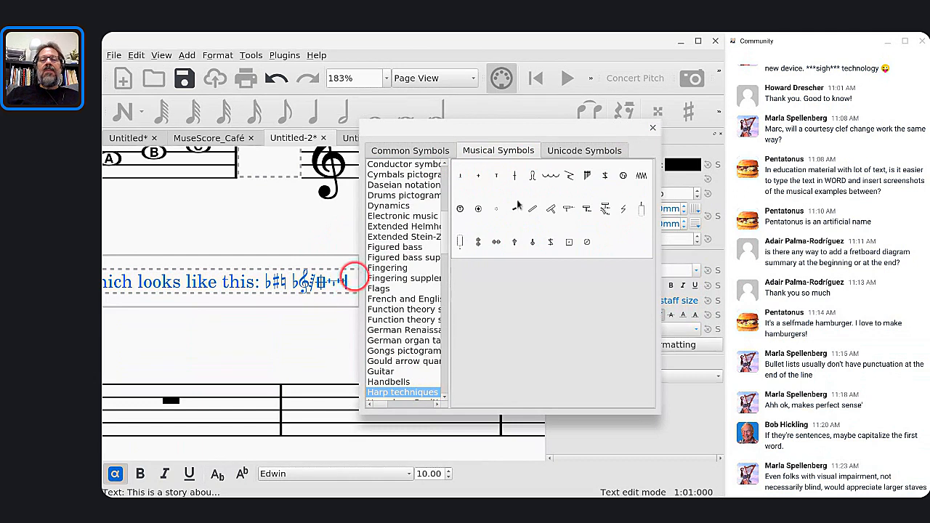
left_click(589, 176)
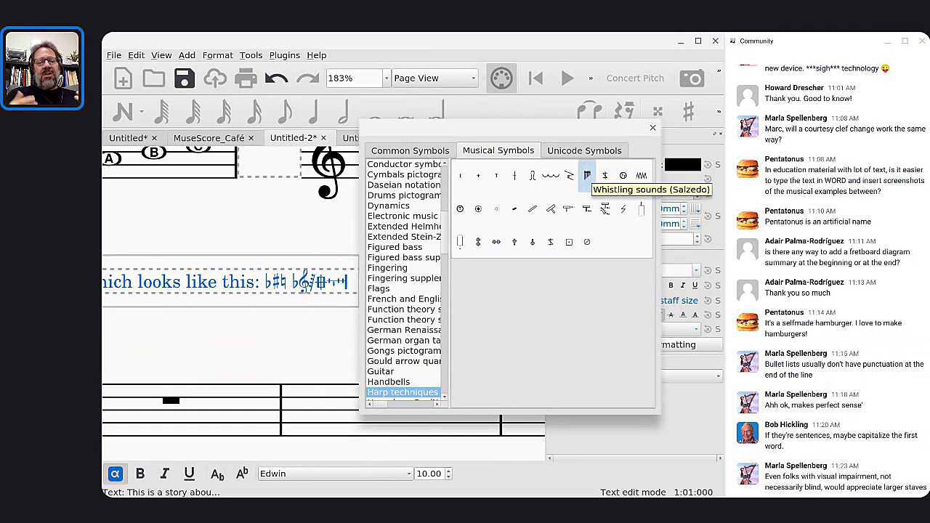
left_click(652, 127)
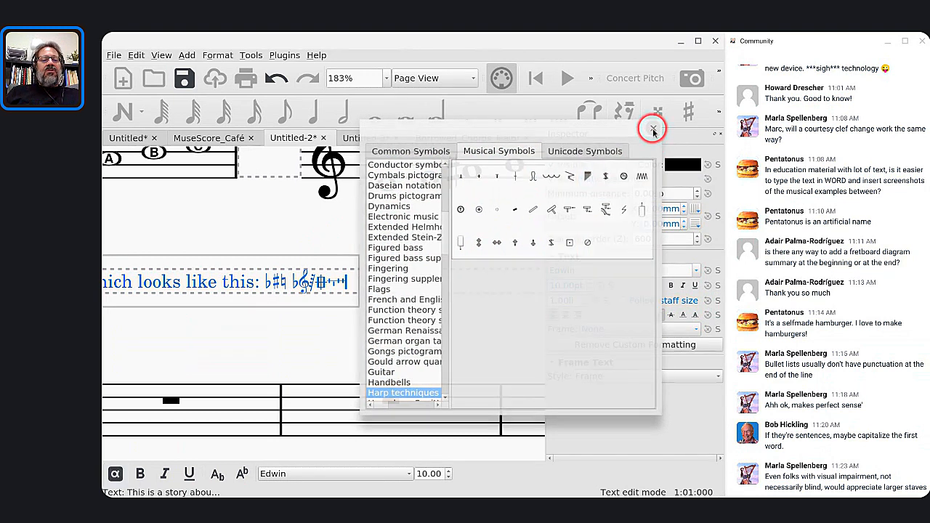
key("Escape")
Step: Add the staff text "staff" to the whole-measure rest in the first measure below the text frame
scroll(400, 293, "down", 4)
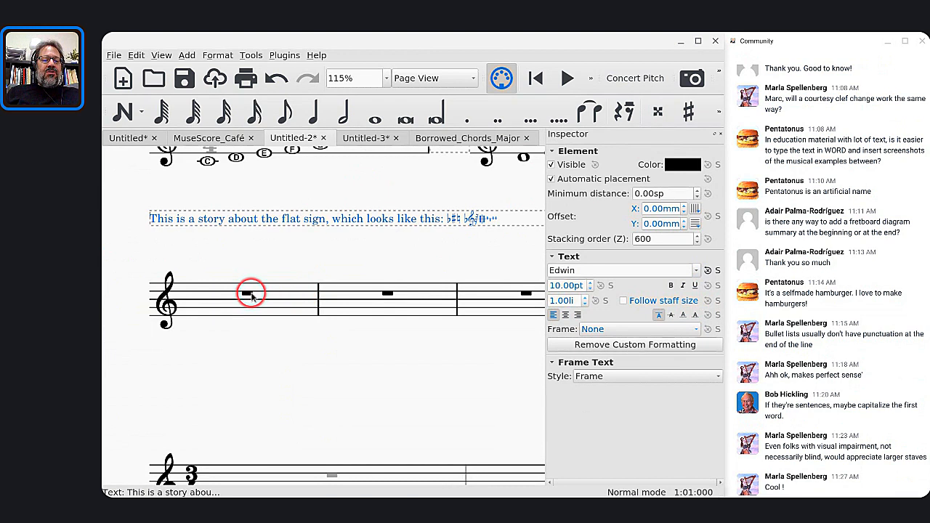
left_click(248, 293)
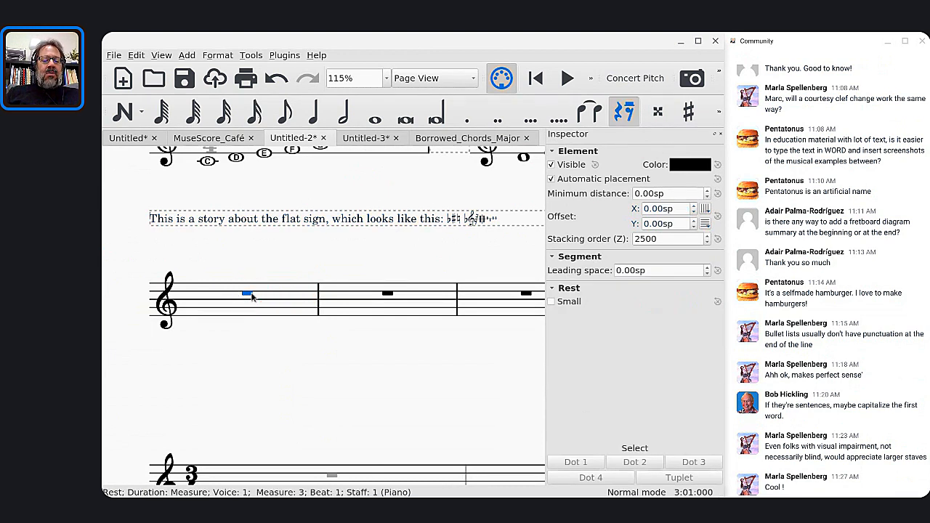
key("ctrl+t")
type("s")
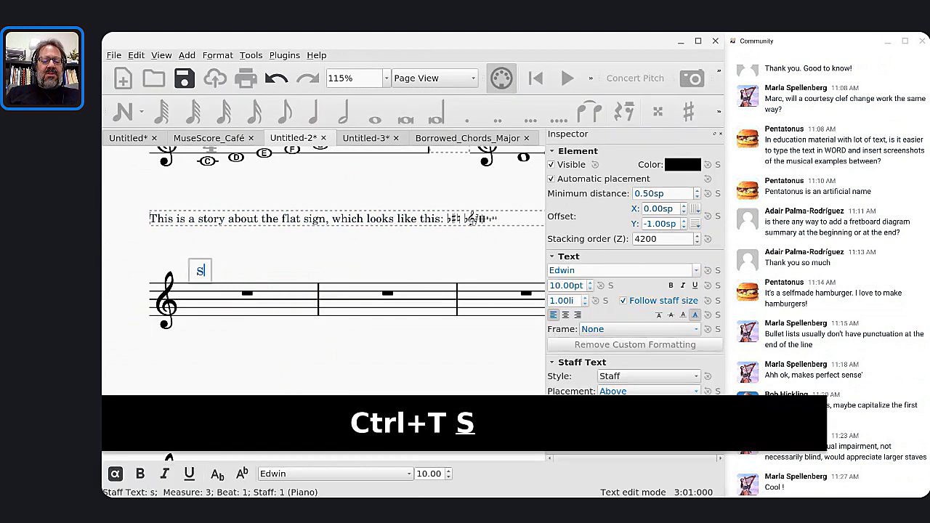
type("taff")
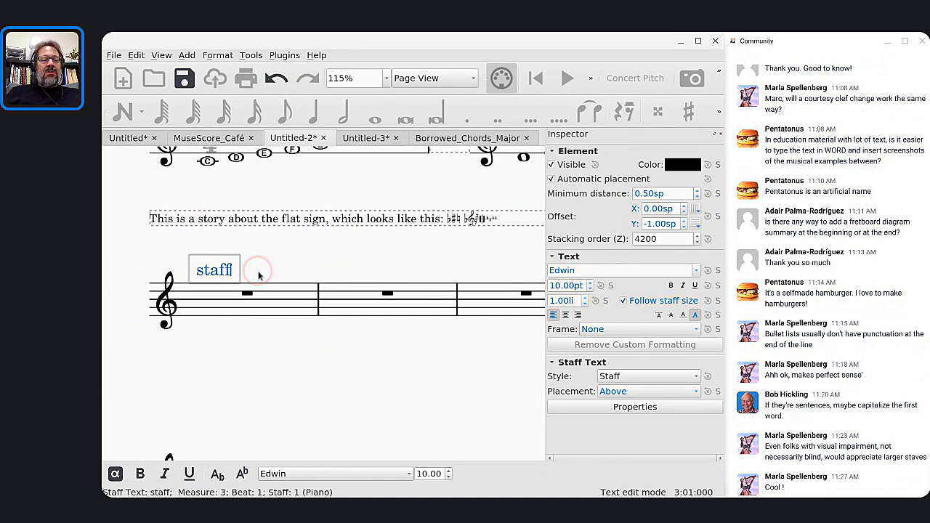
key("Escape")
Step: Colour the "staff" text above the first measure red (#ff0000) and deselect it
left_click(220, 273)
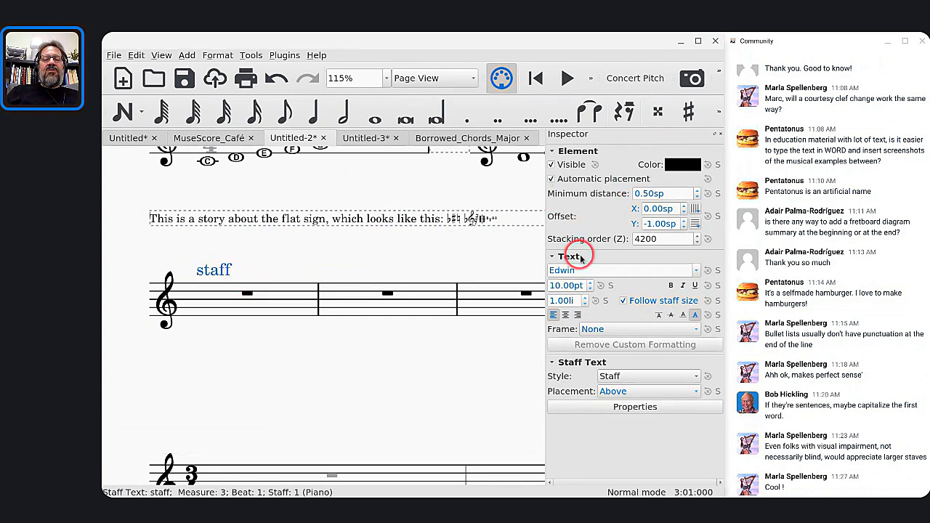
left_click(680, 164)
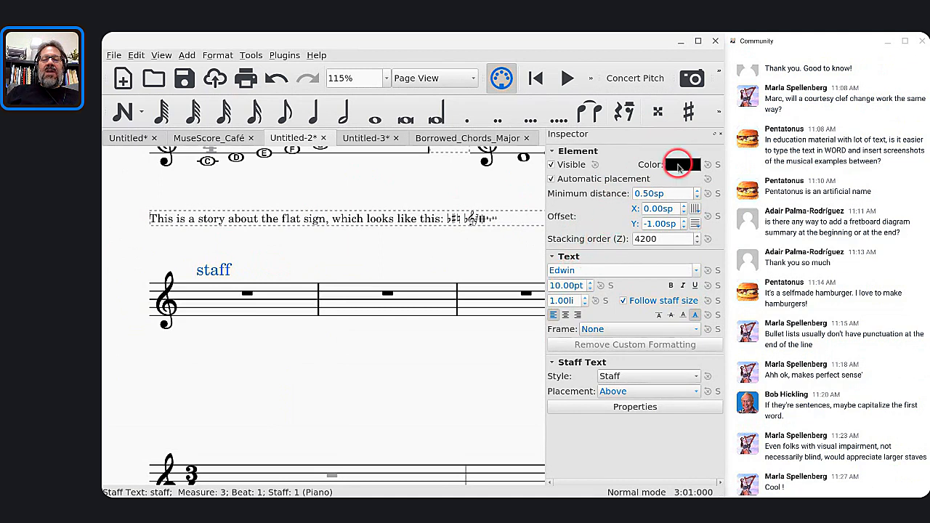
left_click(301, 222)
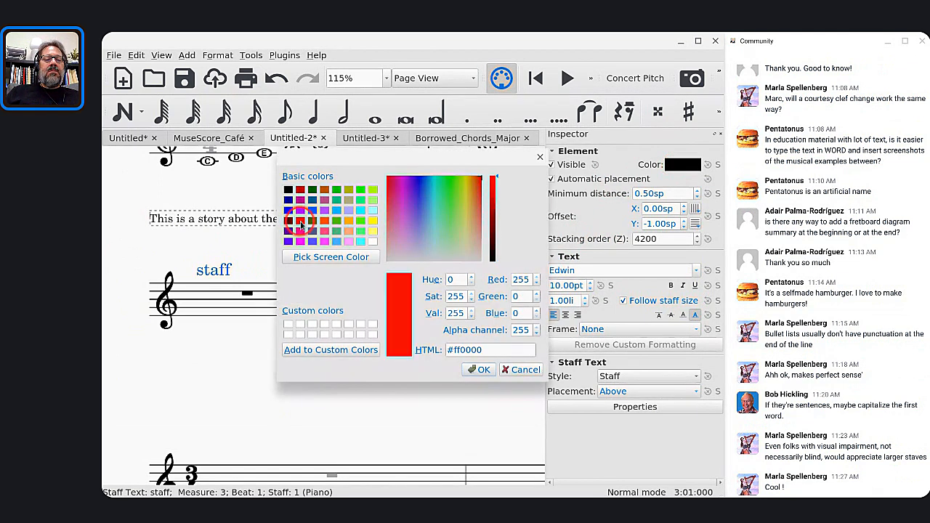
left_click(476, 370)
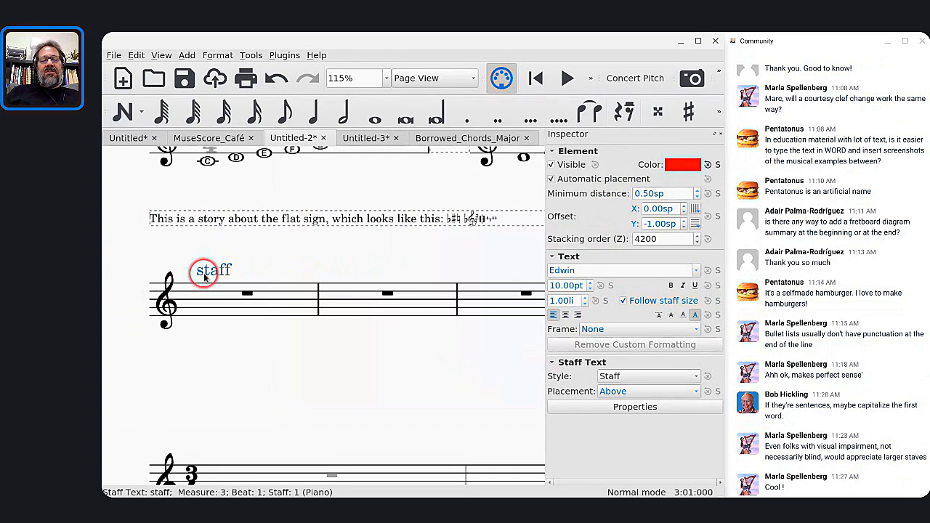
left_click(274, 251)
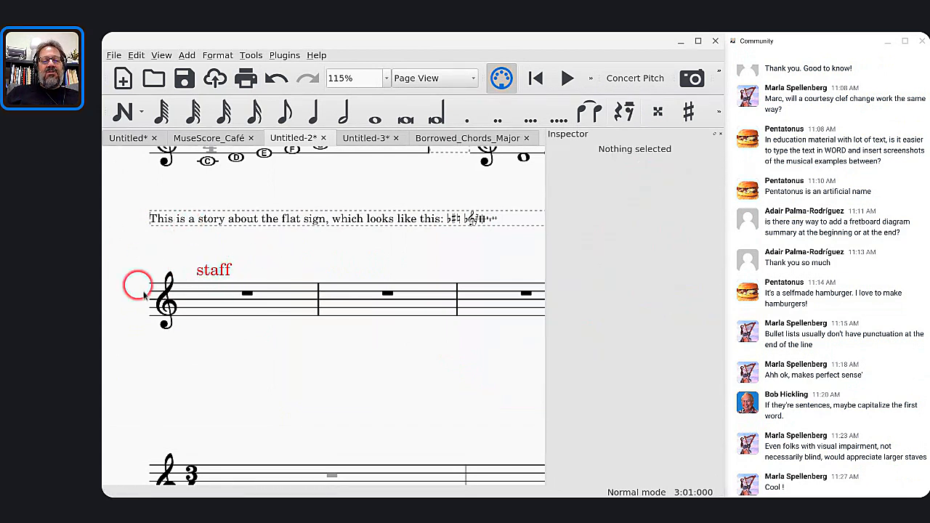
Step: Give the "staff" text a rectangle frame with a margin of 1.00sp
left_click(214, 280)
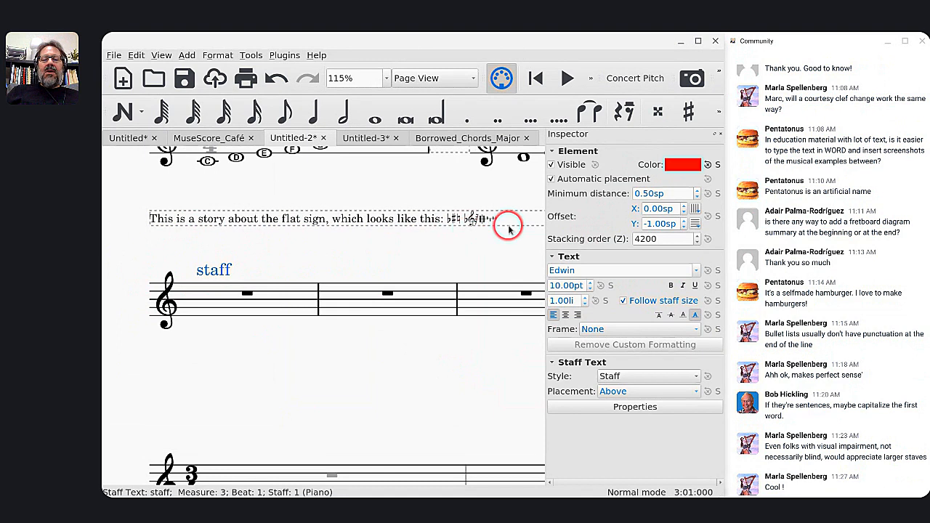
left_click(590, 329)
left_click(593, 343)
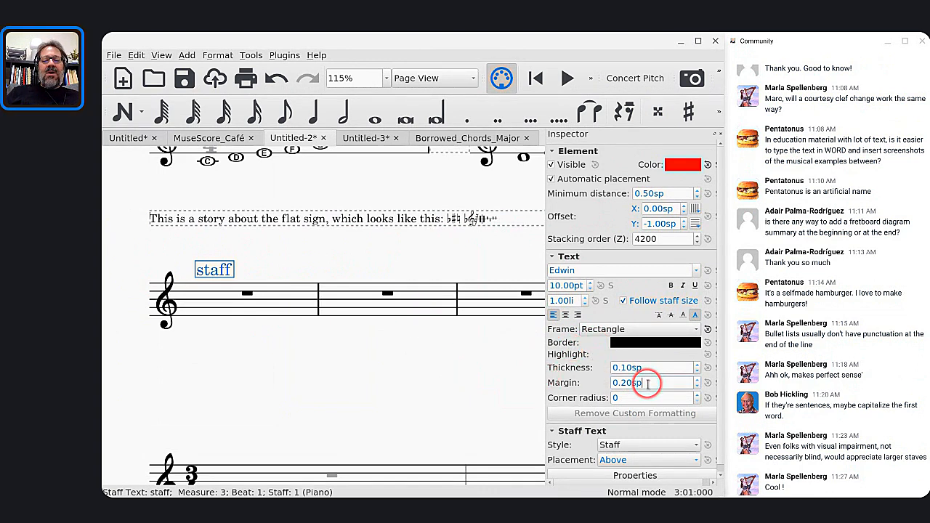
key("Up")
key("Up")
key("Up")
key("Up")
key("Up")
key("Up")
key("Up")
key("Up")
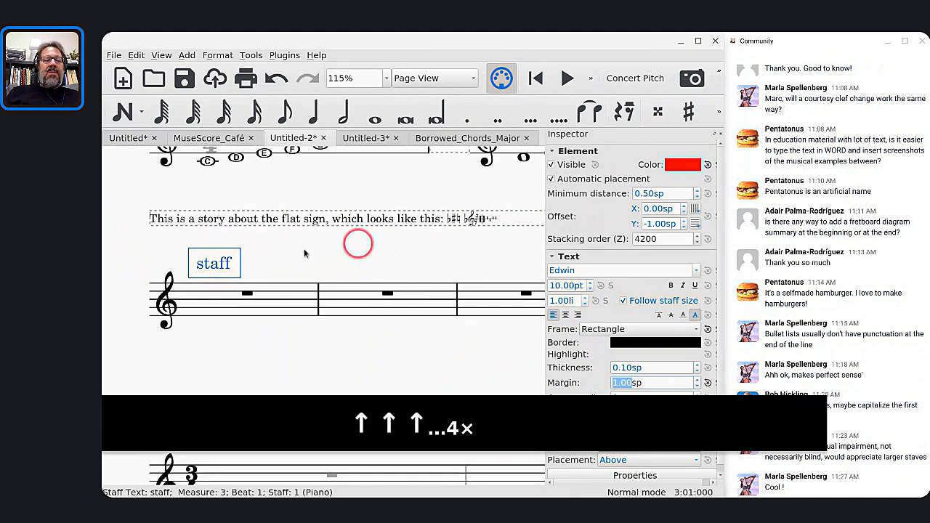
Step: Set the framed text's highlight to yellow (#ffff00) with an alpha channel of 128
left_click(633, 367)
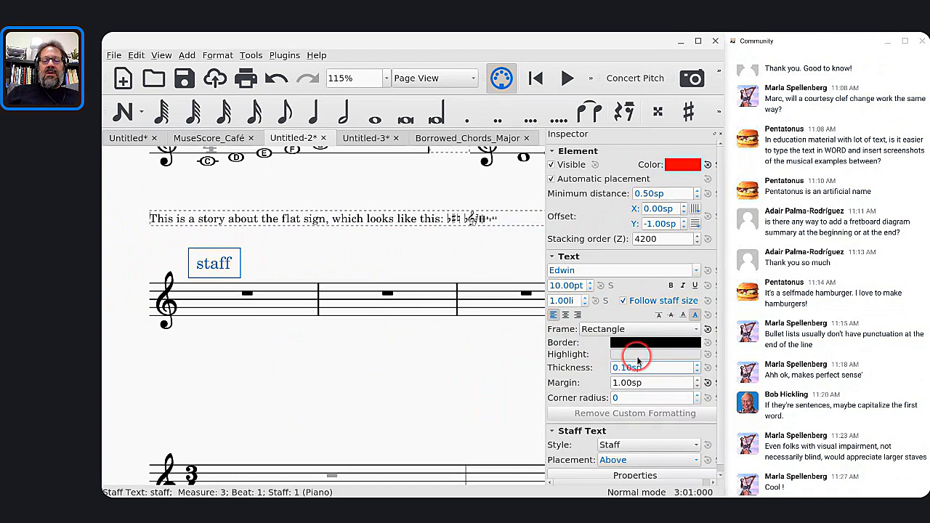
left_click(638, 355)
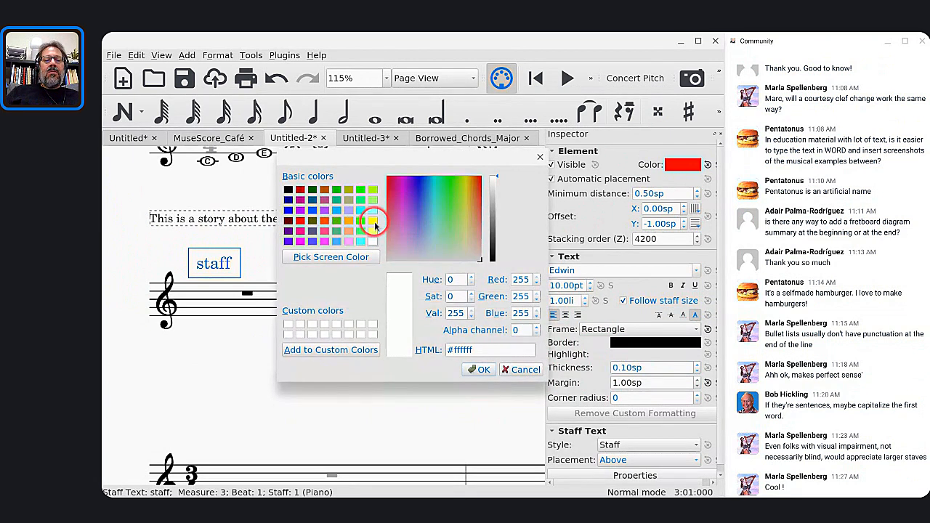
left_click(373, 221)
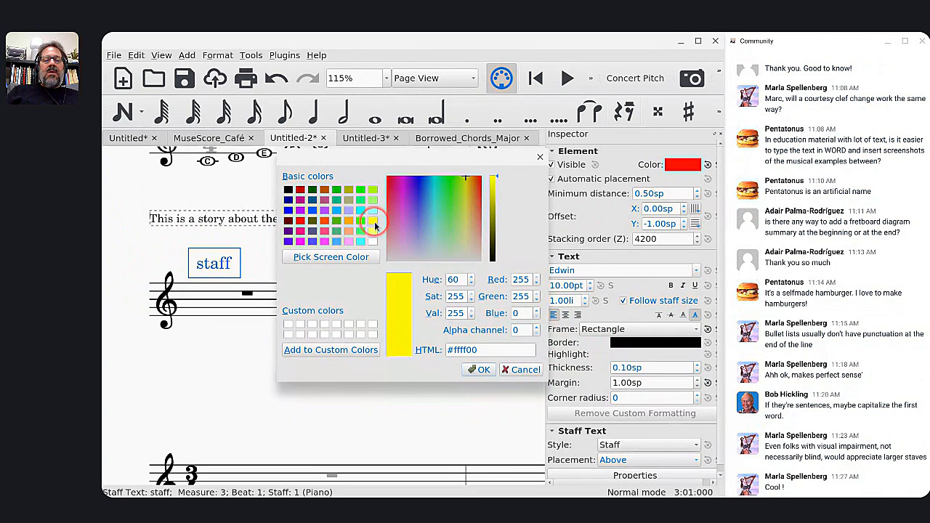
left_click(479, 369)
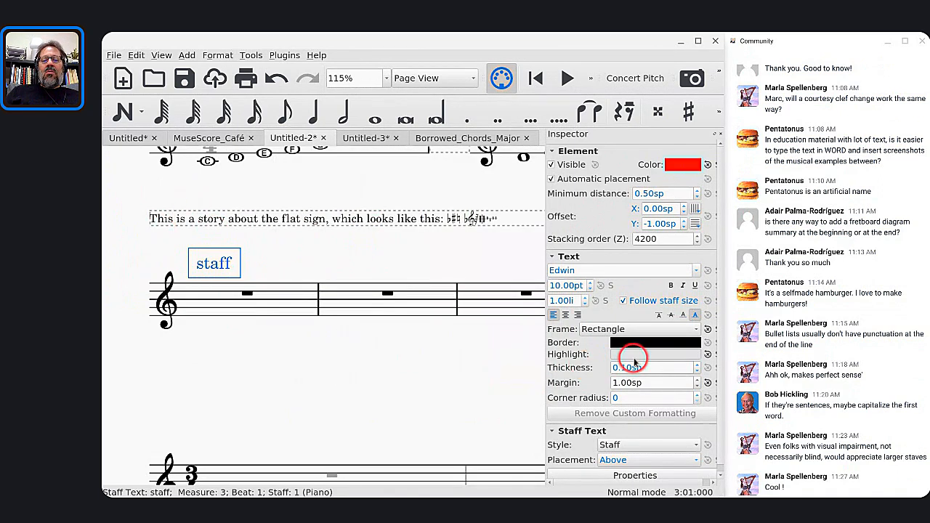
left_click(636, 355)
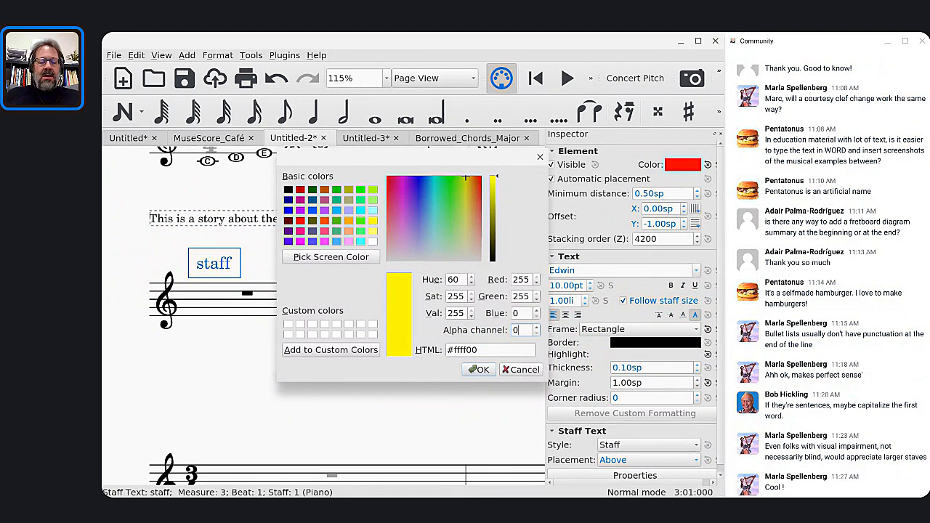
key("ctrl+a")
type("128")
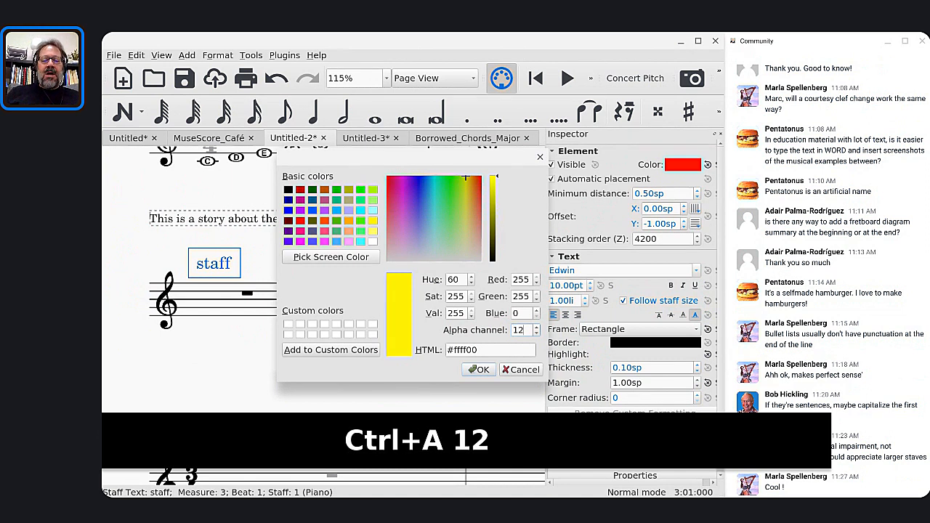
left_click(478, 369)
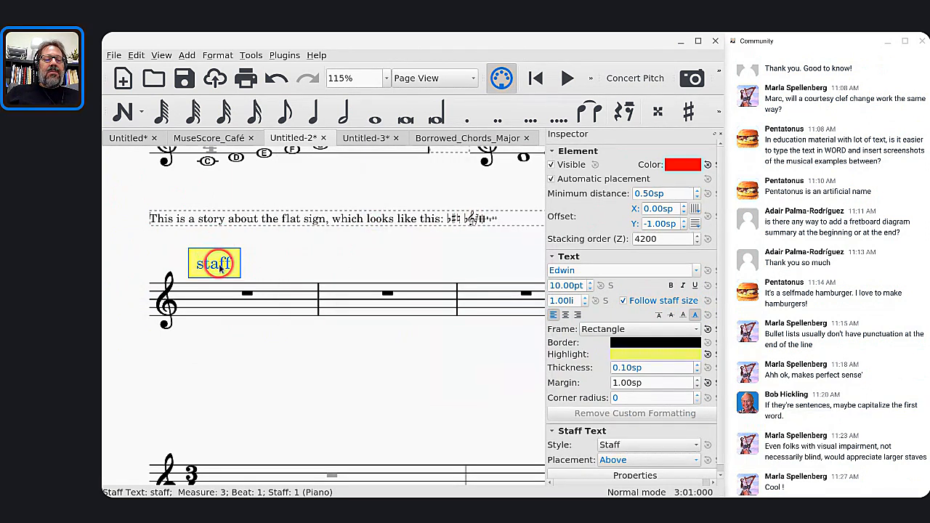
Step: Try the highlighted text over the treble clef, undo that move, and set its frame thickness to 0sp
left_click_drag(219, 268, 185, 289)
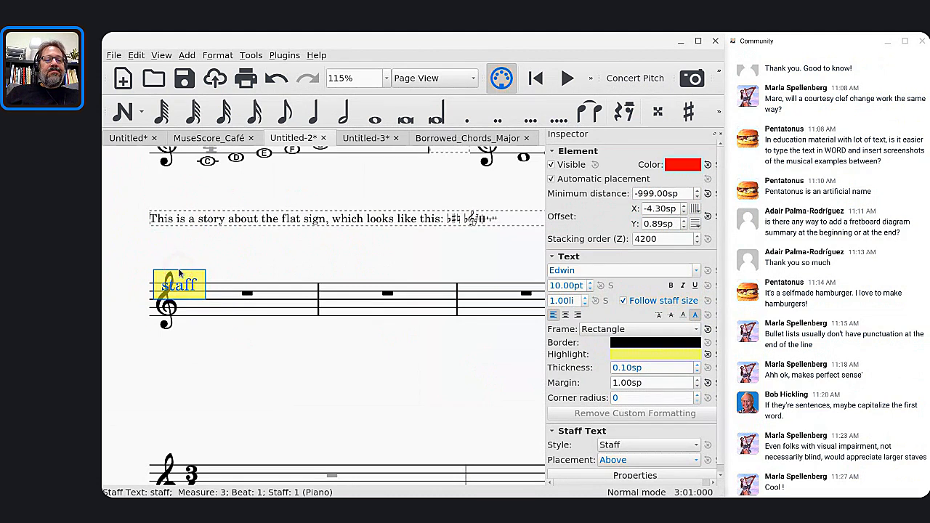
key("ctrl+z")
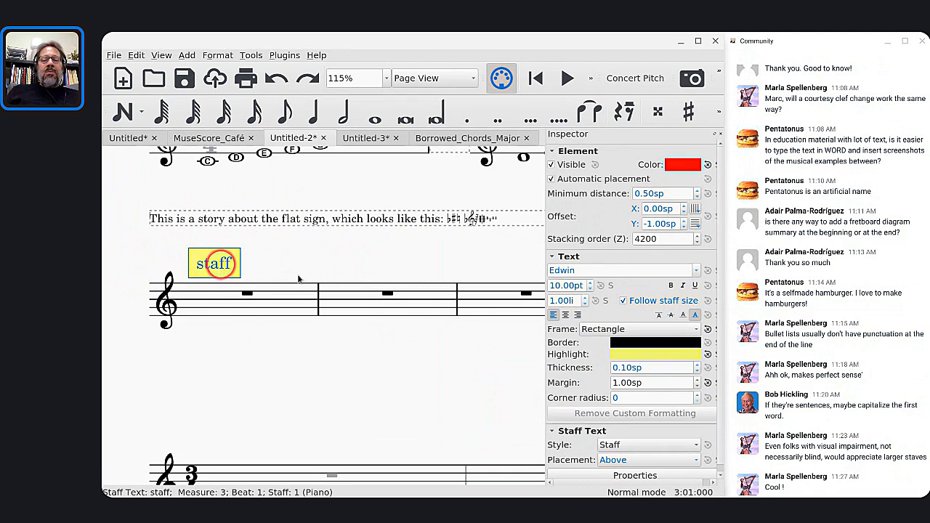
key("ctrl+a")
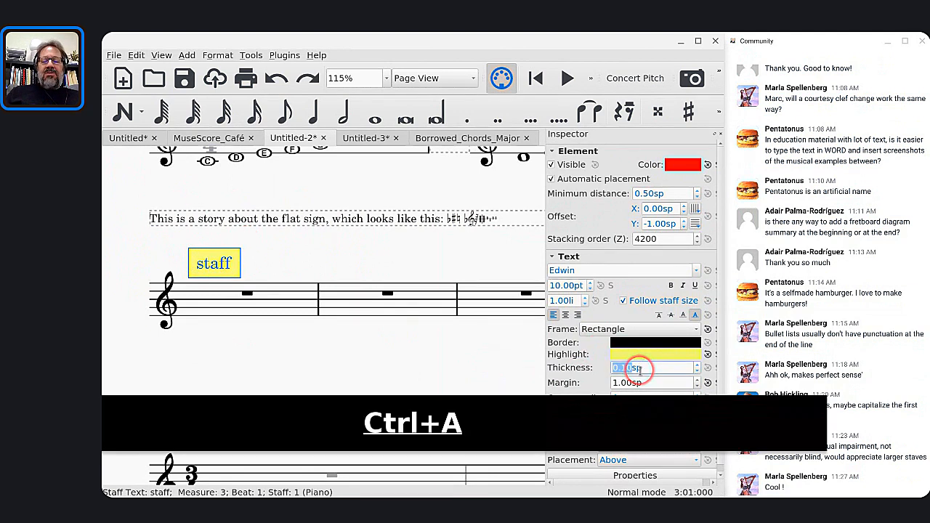
type("0")
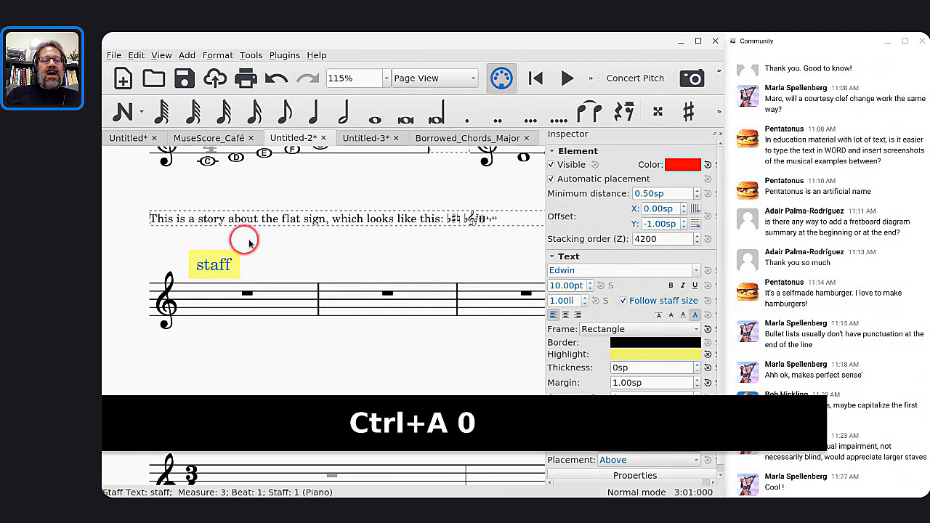
left_click(299, 263)
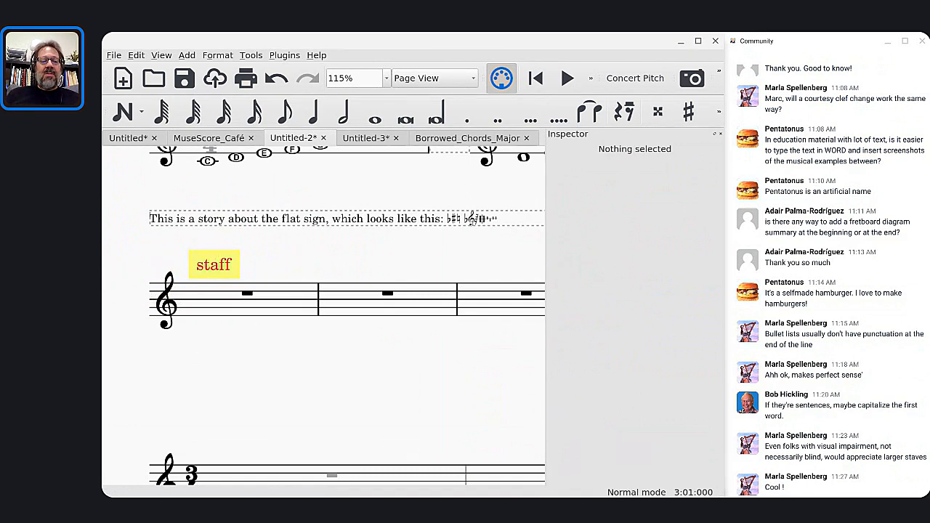
Step: Examine the highlighted "borrowed chords", "9" and "tritone motion" annotations in the Borrowed_Chords_Major score and the stacking order setting
left_click(467, 139)
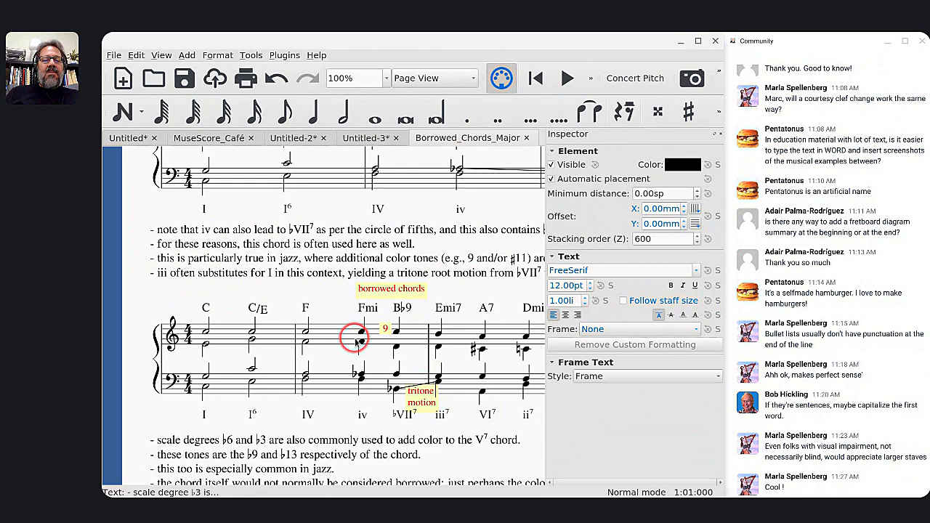
scroll(353, 338, "up", 10)
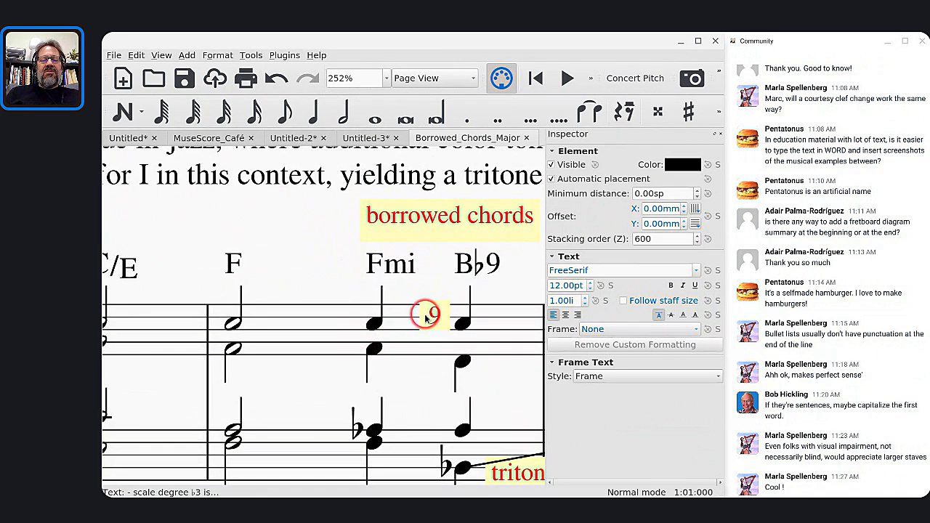
scroll(343, 308, "down", 7)
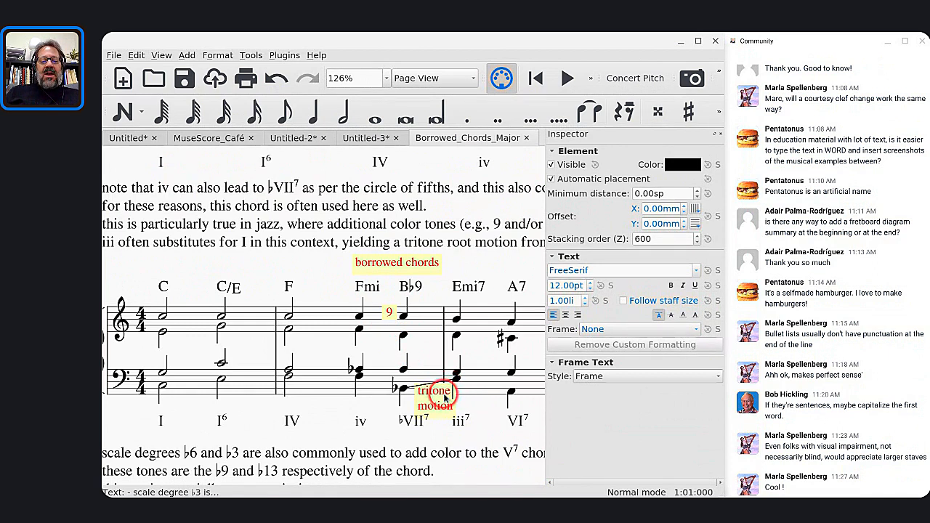
scroll(418, 445, "up", 5)
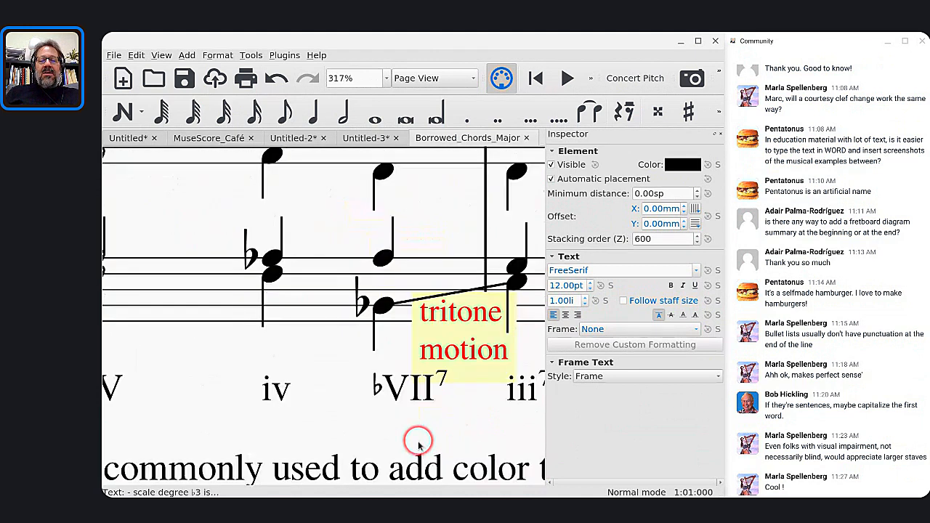
scroll(419, 445, "up", 1)
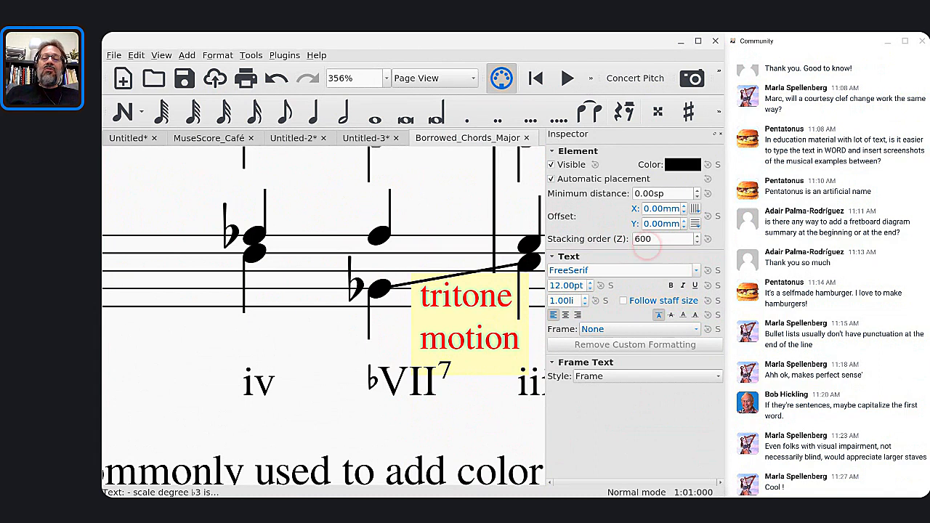
left_click(648, 239)
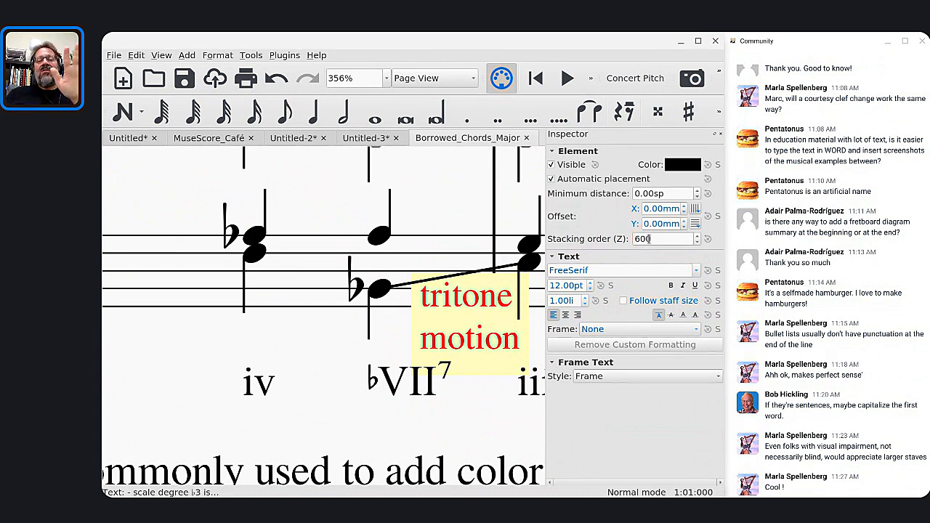
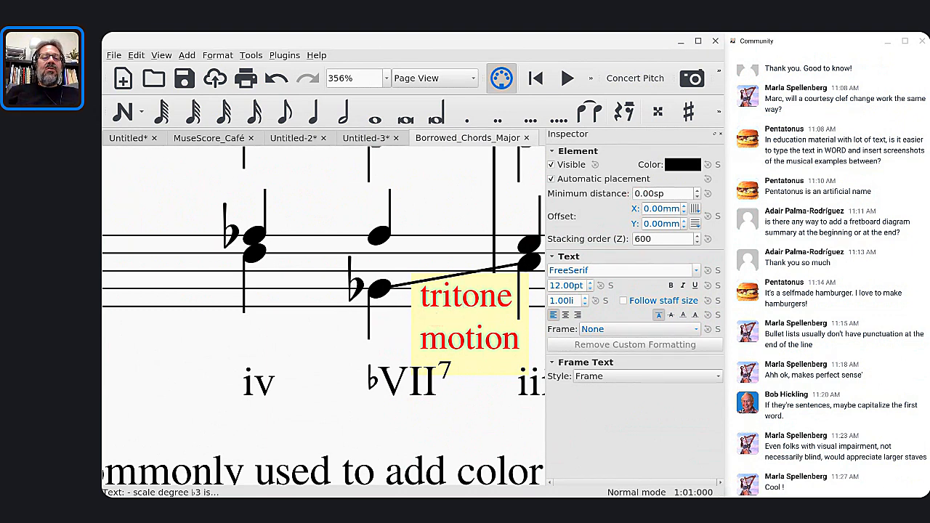
Step: Return to the Untitled-2 score, show the palettes and store the highlighted "staff" text in the Text palette
left_click(287, 139)
scroll(300, 281, "left", 2)
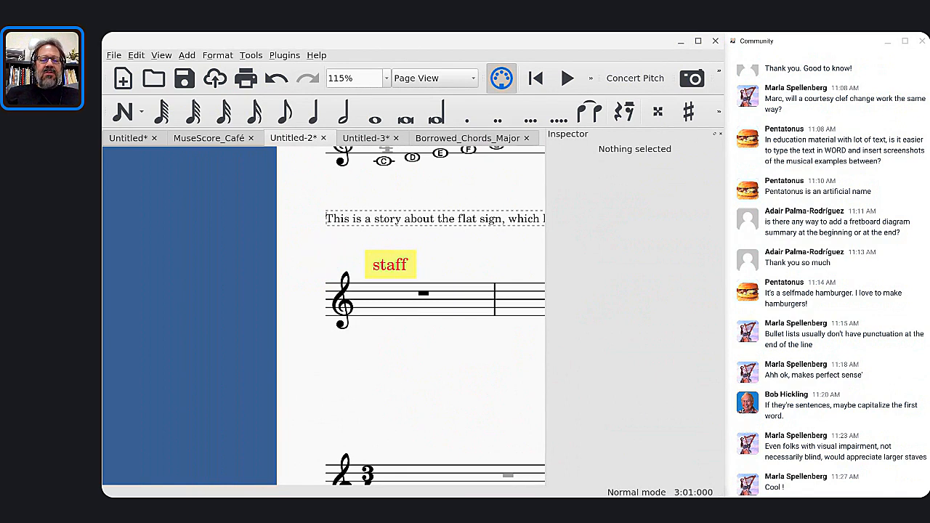
key("F9")
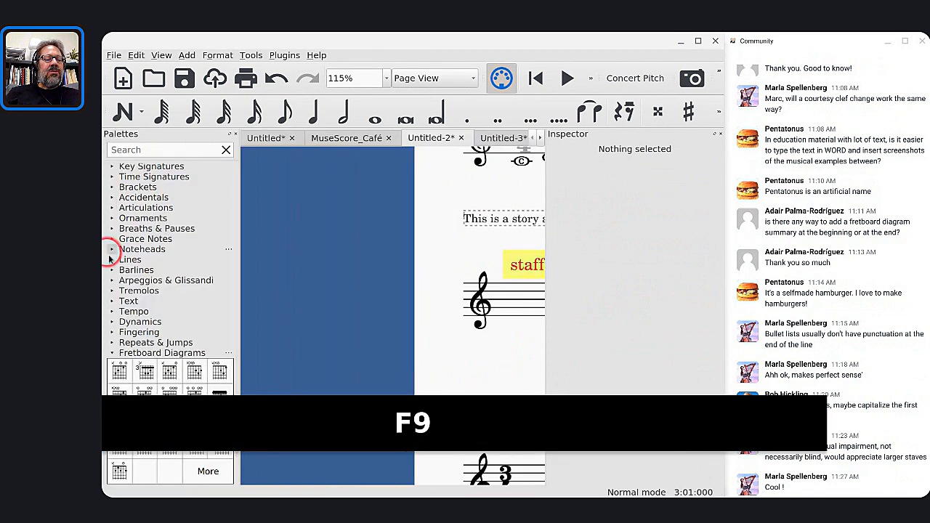
left_click(112, 305)
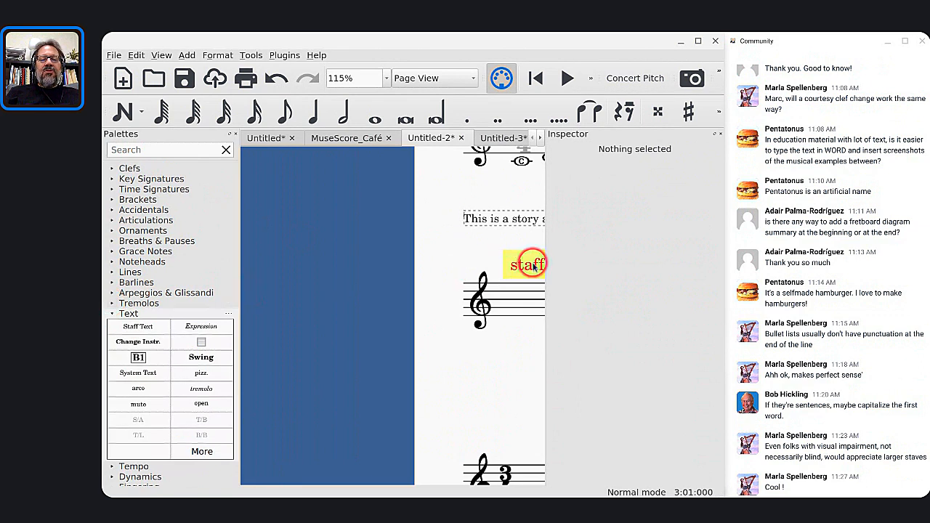
left_click_drag(532, 267, 178, 331)
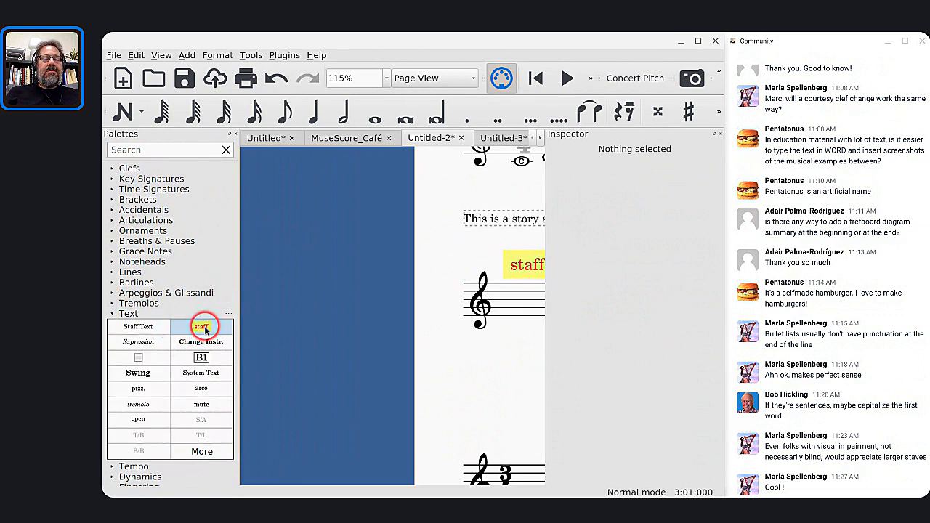
Step: Apply the stored highlighted "staff" text to the hidden whole-measure rest in the 3/4 measure of the lower staff
scroll(206, 331, "down", 1)
scroll(206, 330, "down", 2)
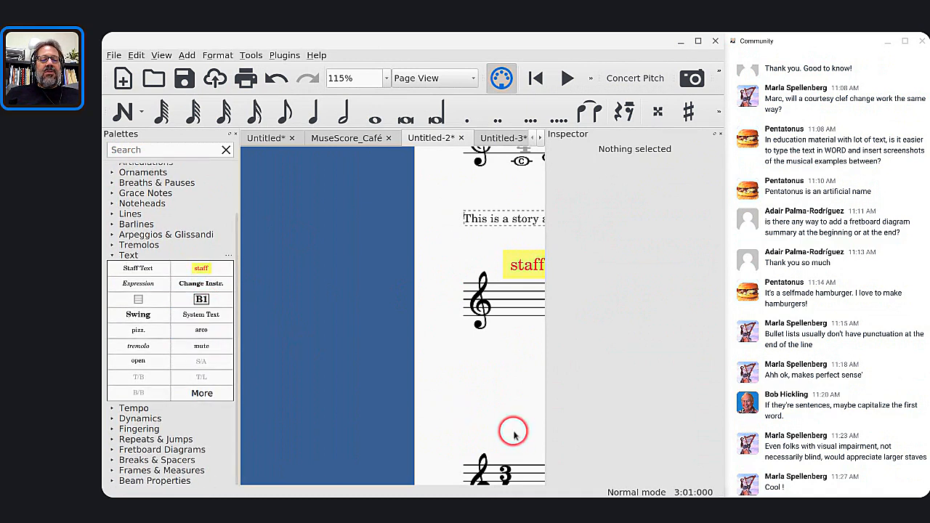
scroll(514, 433, "right", 5)
scroll(513, 433, "down", 4)
left_click(494, 341)
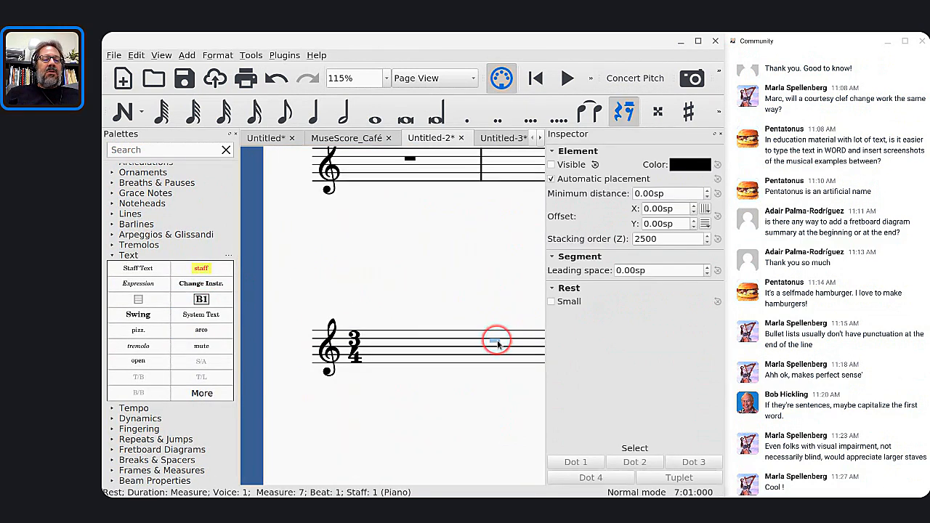
left_click(196, 268)
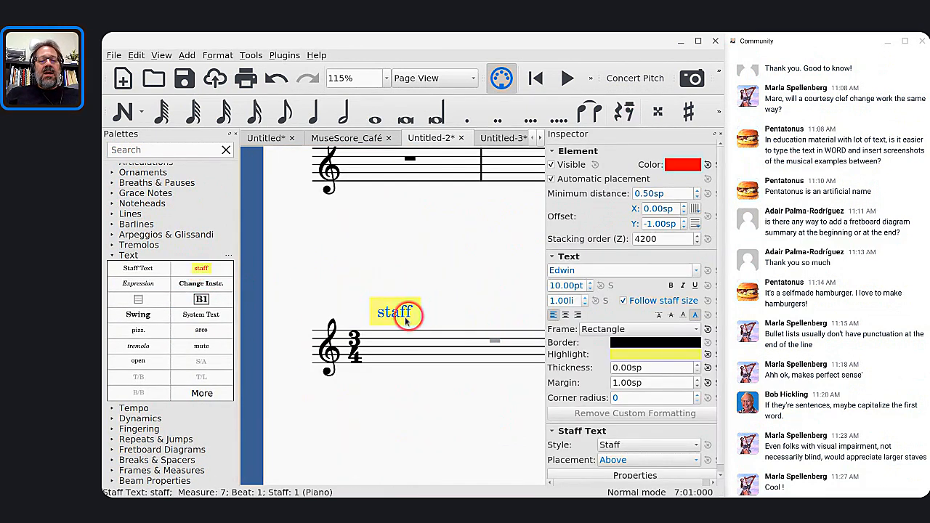
left_click(384, 268)
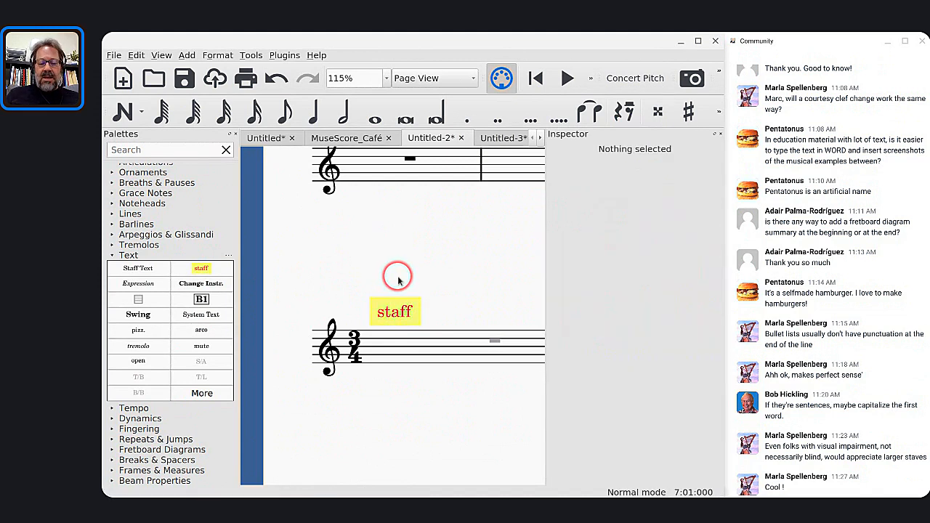
Step: Replace the highlighted "staff" text above the 3/4 measure with "type what you want"
double_click(391, 315)
key("ctrl+a")
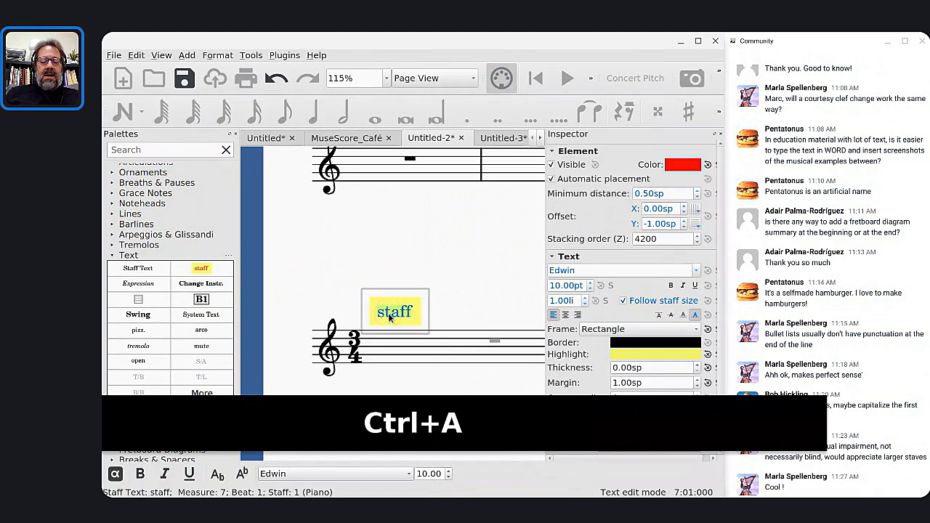
type("type what yo")
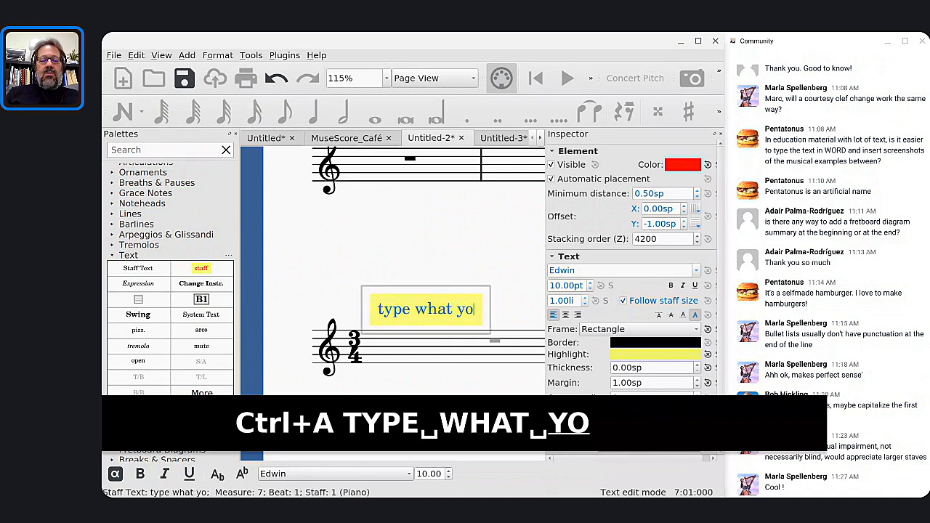
type("u want")
key("Escape")
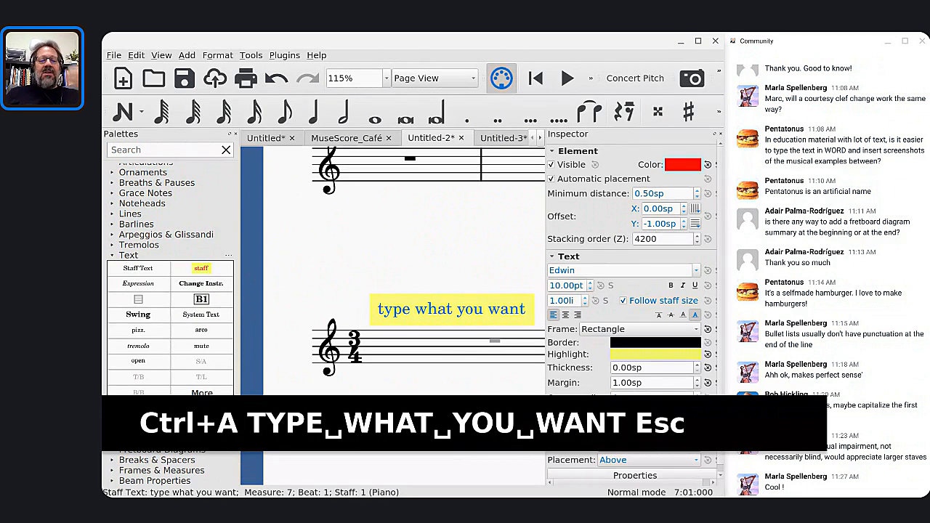
left_click(332, 225)
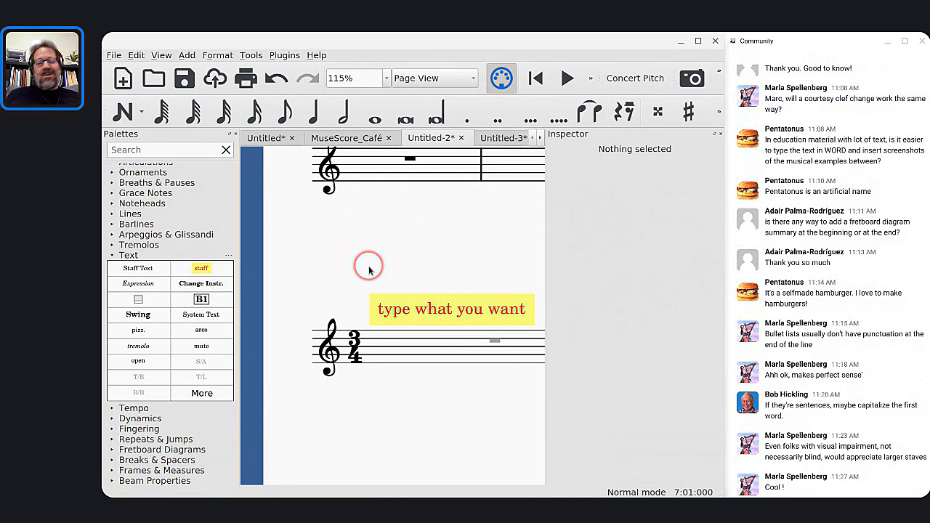
left_click_drag(399, 304, 369, 271)
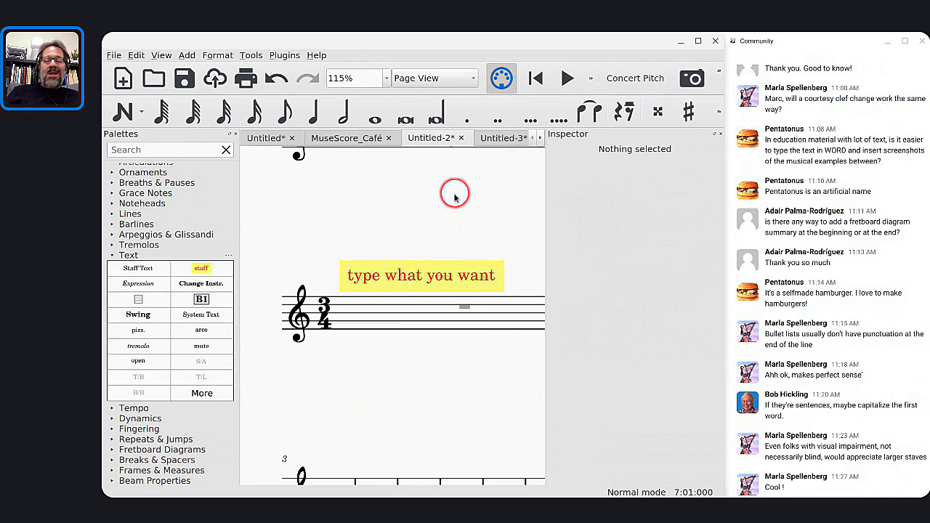
Step: Add a Roman Numeral Analysis text reading "I64" to the hidden whole-measure rest in the 3/4 measure
scroll(454, 197, "right", 2)
scroll(454, 197, "down", 2)
scroll(454, 197, "down", 1)
scroll(454, 198, "right", 1)
scroll(455, 198, "up", 1)
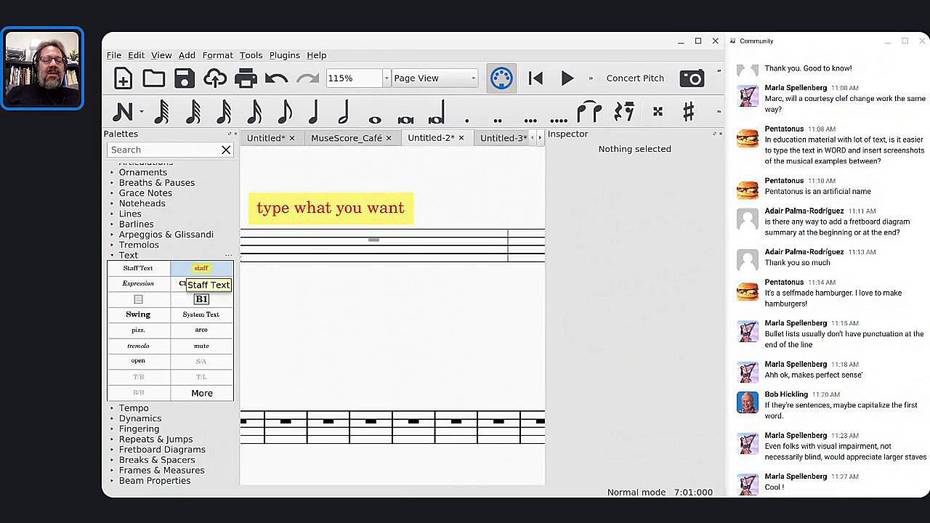
left_click(373, 241)
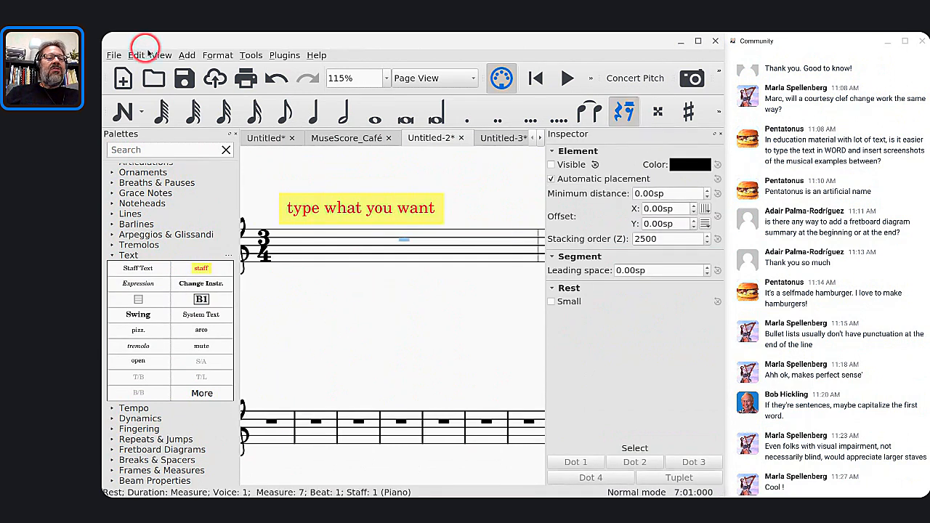
scroll(257, 187, "up", 3)
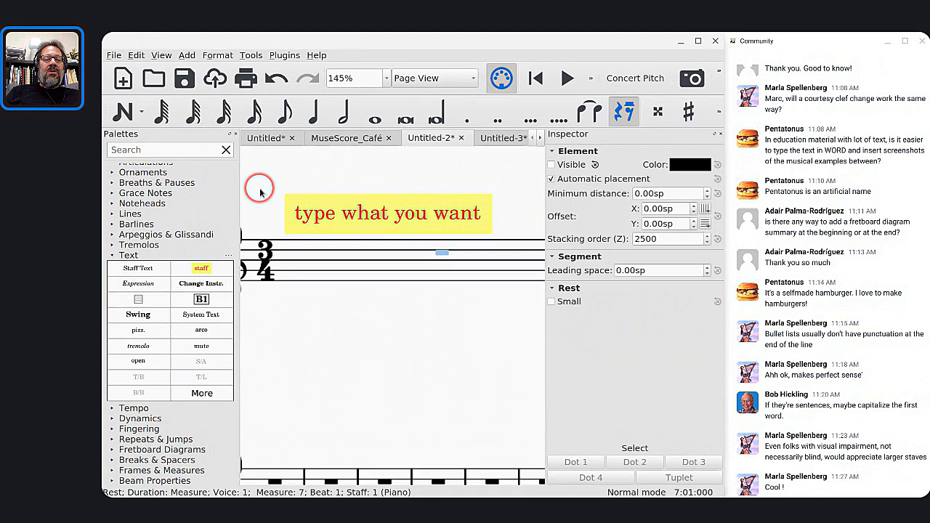
left_click_drag(339, 175, 263, 175)
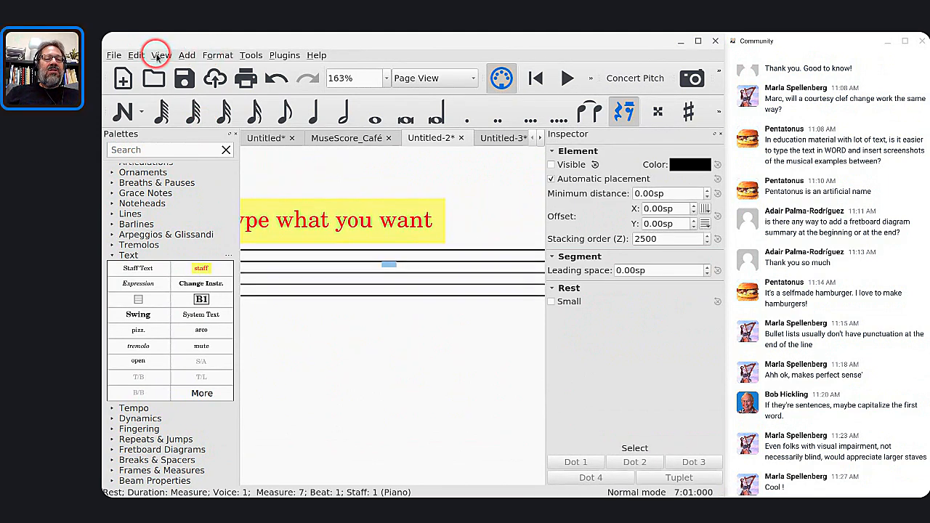
left_click(186, 56)
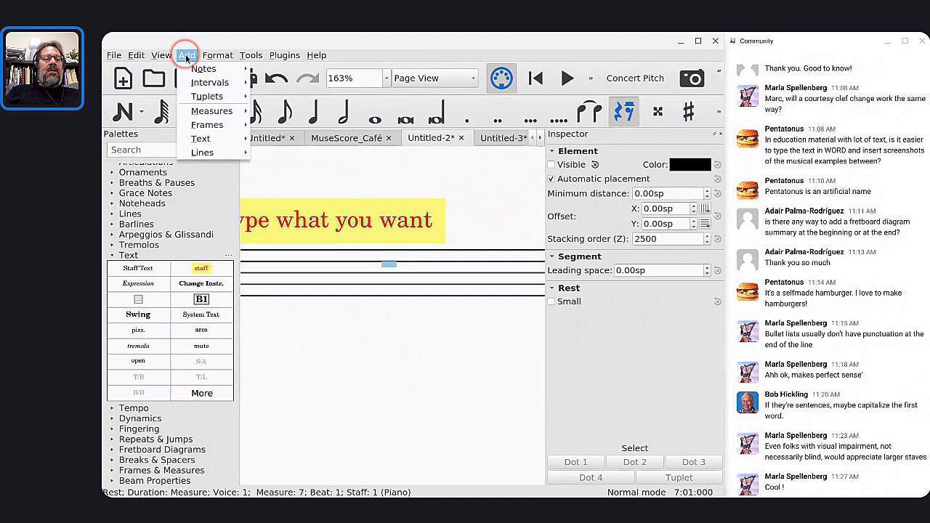
mouse_move(200, 137)
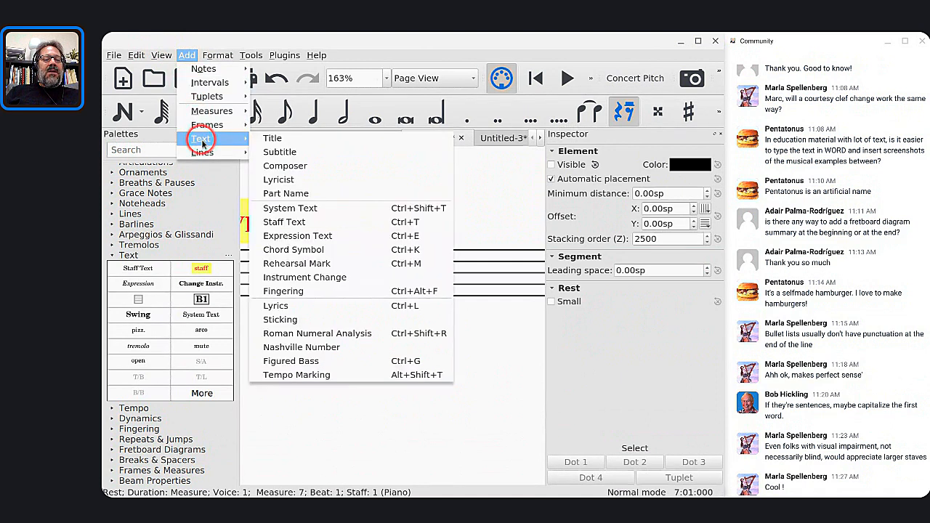
left_click(313, 333)
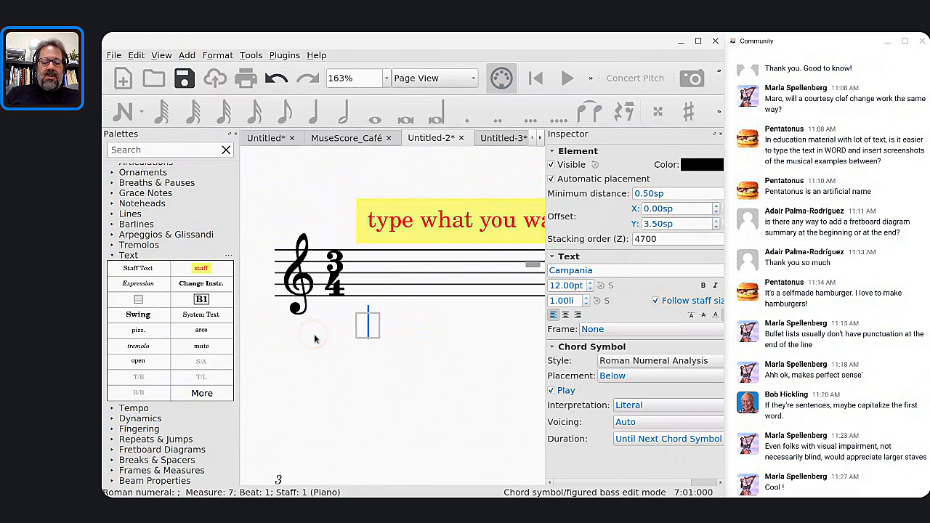
type("I64")
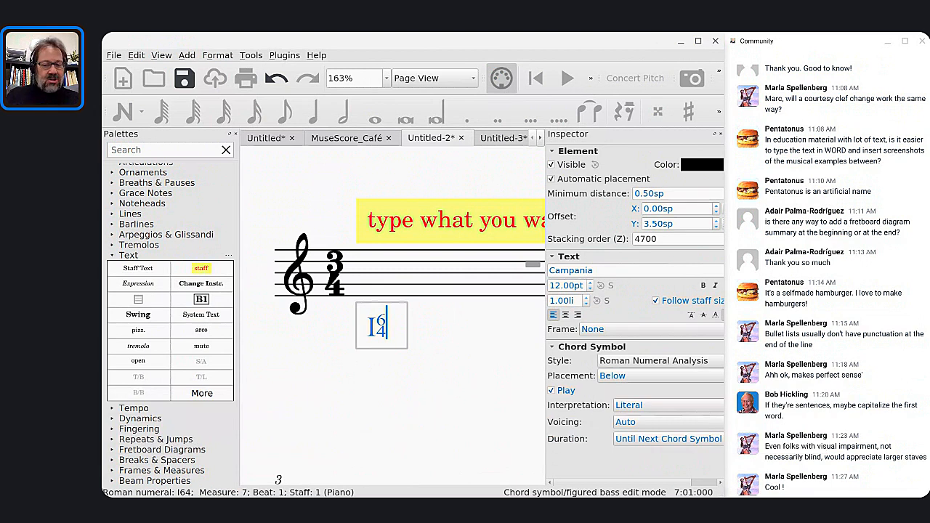
Step: Advance to beat 2 of the measure and enter "Ib" as its Roman numeral
key("space")
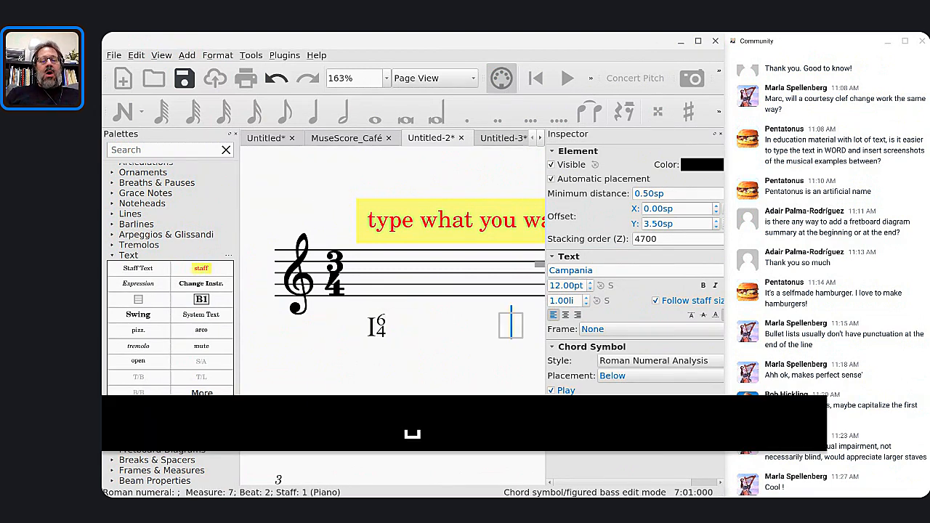
type("I")
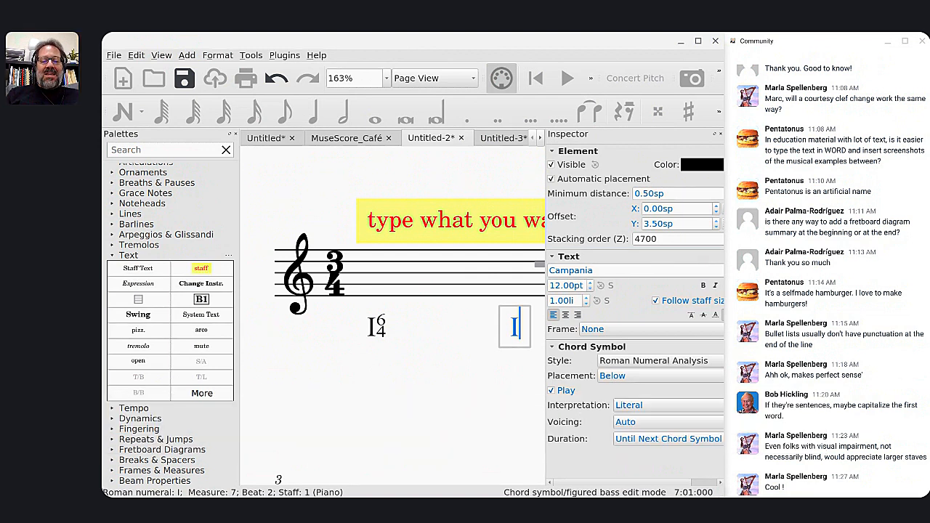
type("b")
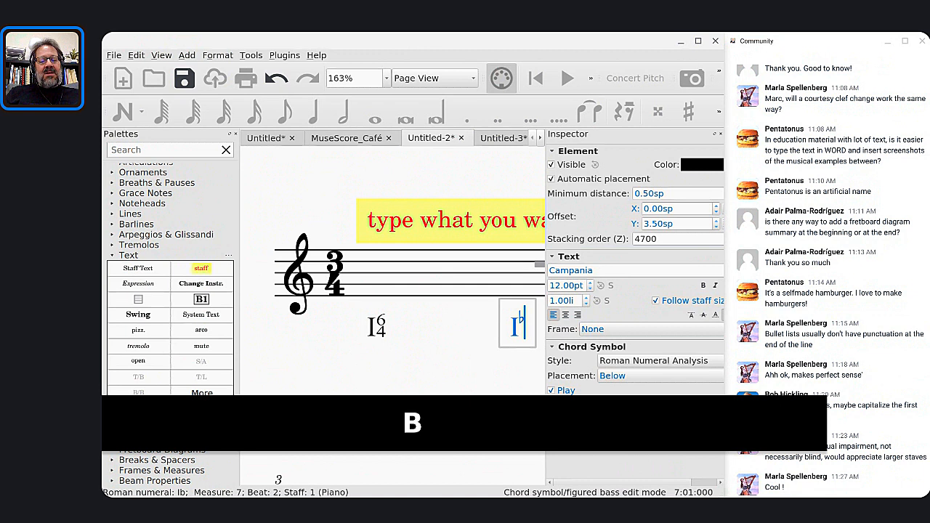
scroll(366, 419, "right", 5)
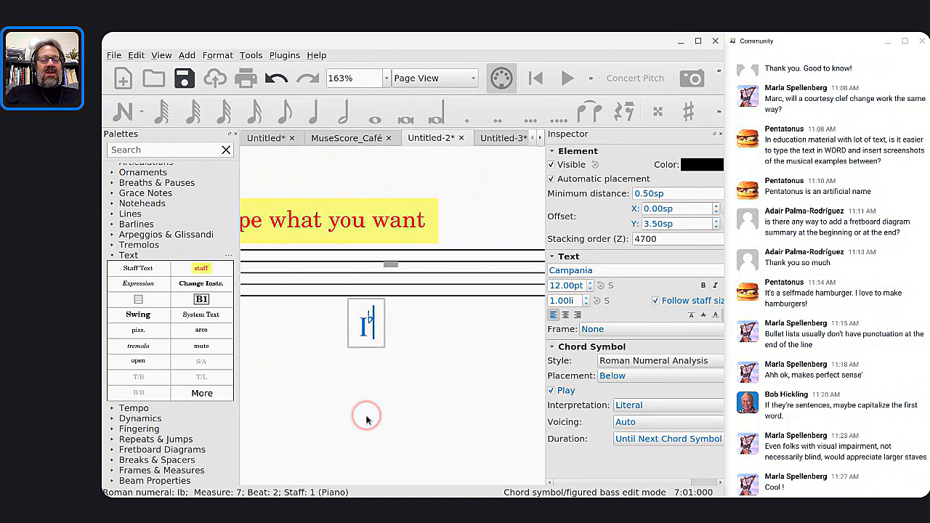
scroll(366, 419, "left", 2)
scroll(366, 419, "up", 4)
scroll(367, 419, "right", 1)
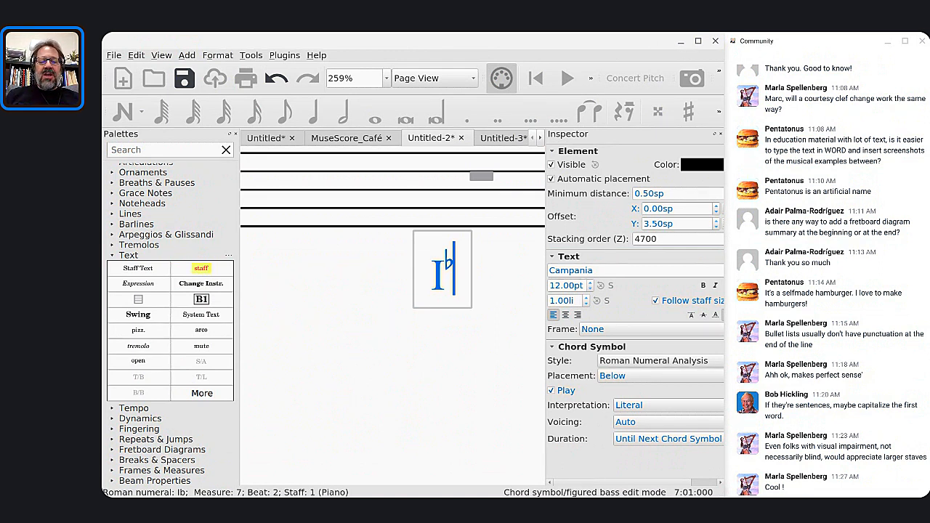
Step: Replace the flat sign in the beat 2 Roman numeral with a literal letter b, entered as "\b"
key("BackSpace")
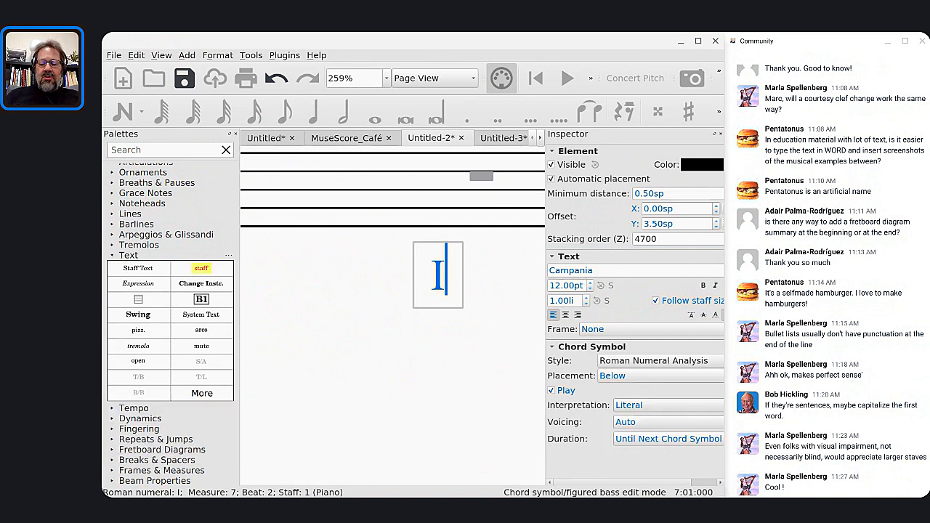
type("\\")
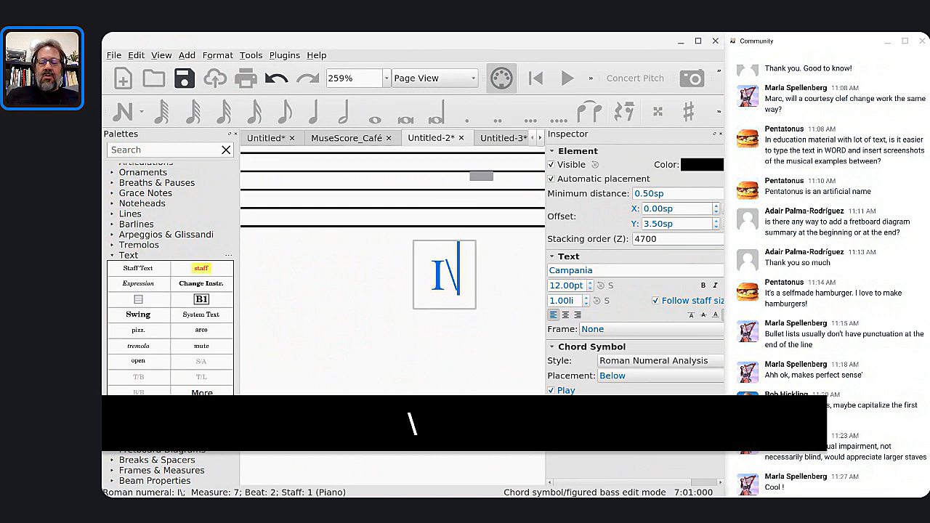
type("b")
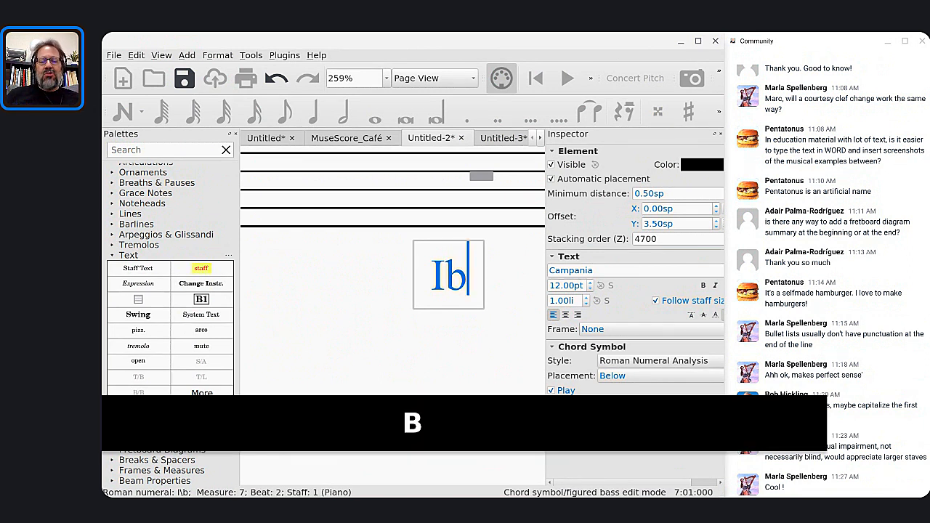
key("Escape")
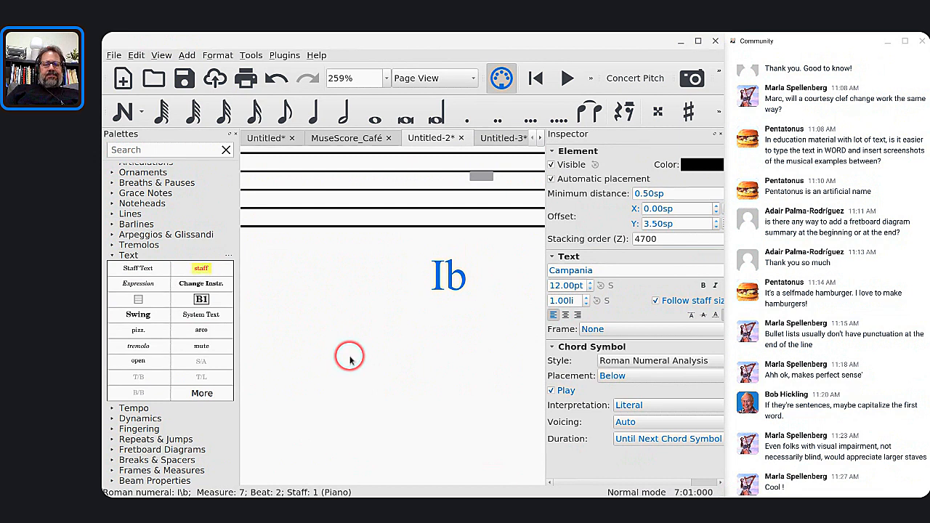
Step: Edit the I64 Roman numeral on beat 1, trying "v" and a flat before it, and put a sharp in front
scroll(349, 359, "down", 5)
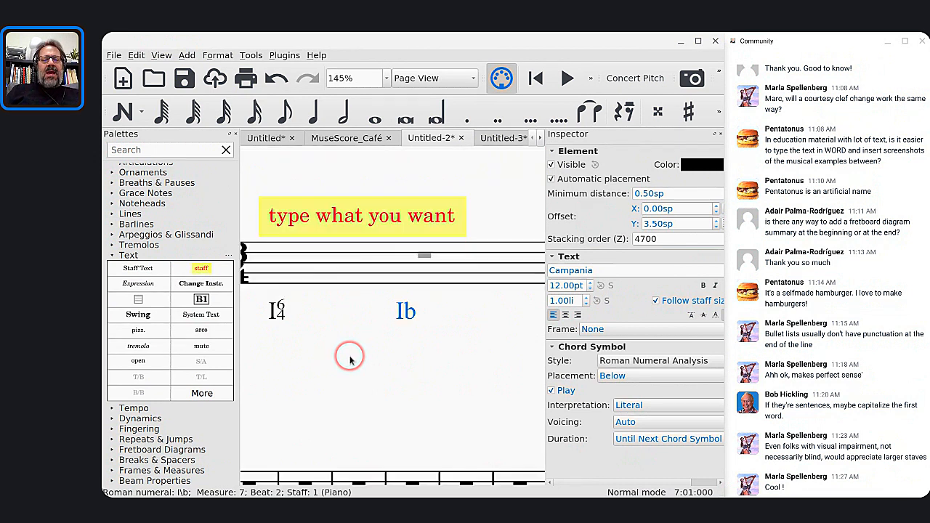
double_click(270, 312)
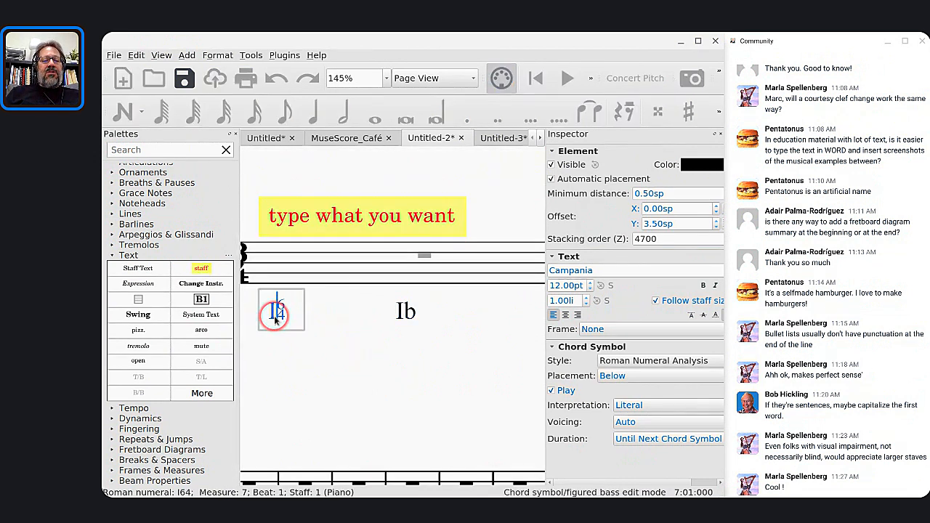
key("Left")
type("v")
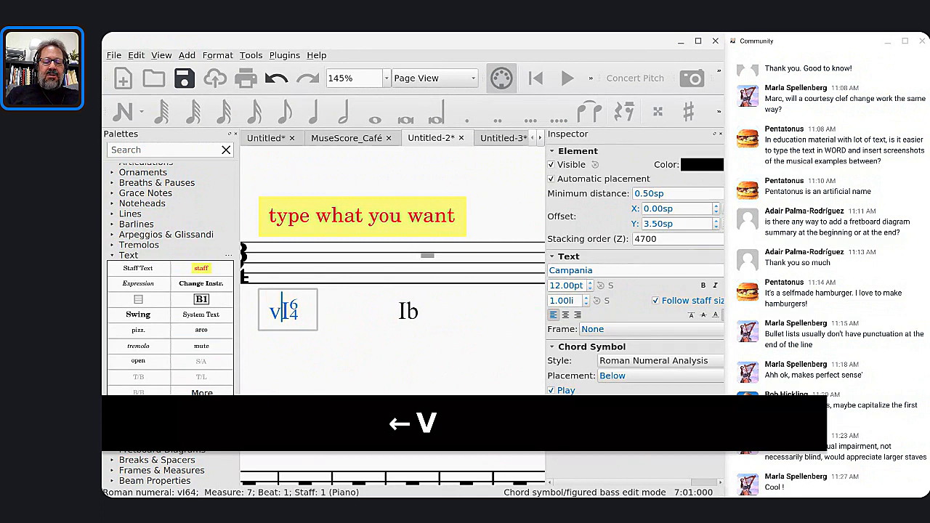
key("BackSpace")
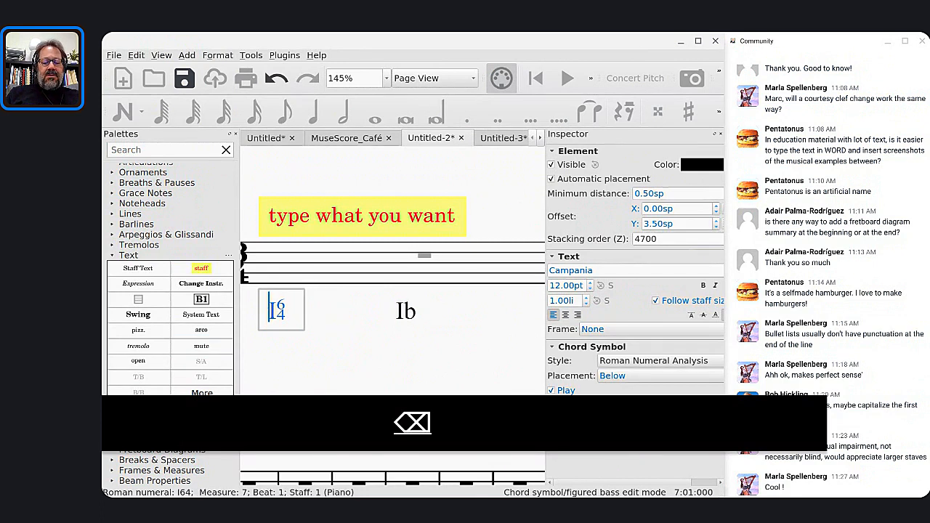
type("v")
key("BackSpace")
type("b")
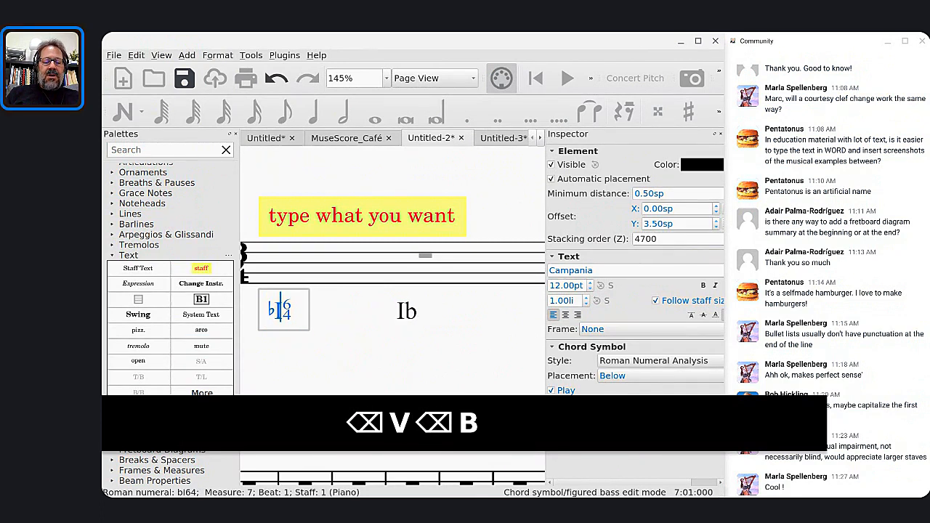
key("BackSpace")
type("#")
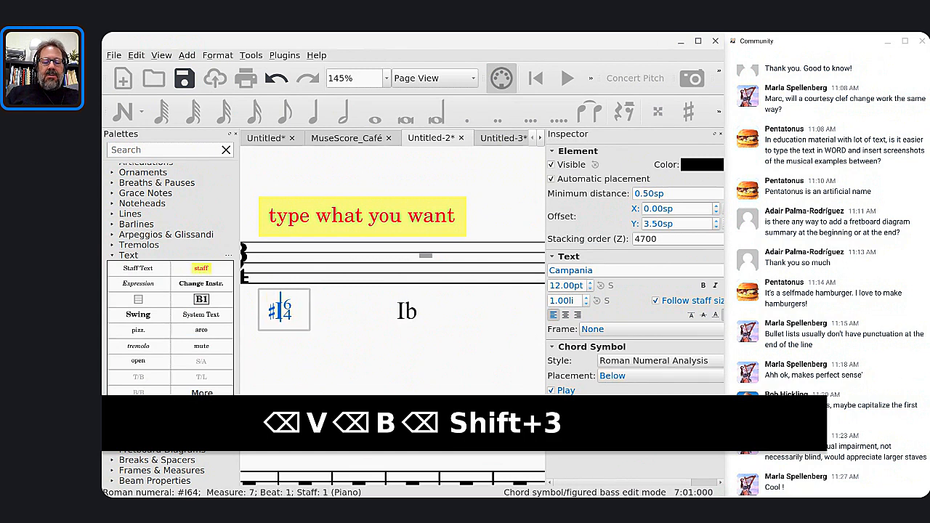
Step: Replace the I in the beat 1 Roman numeral with "ivo" so its text reads "#ivo64"
type("iv")
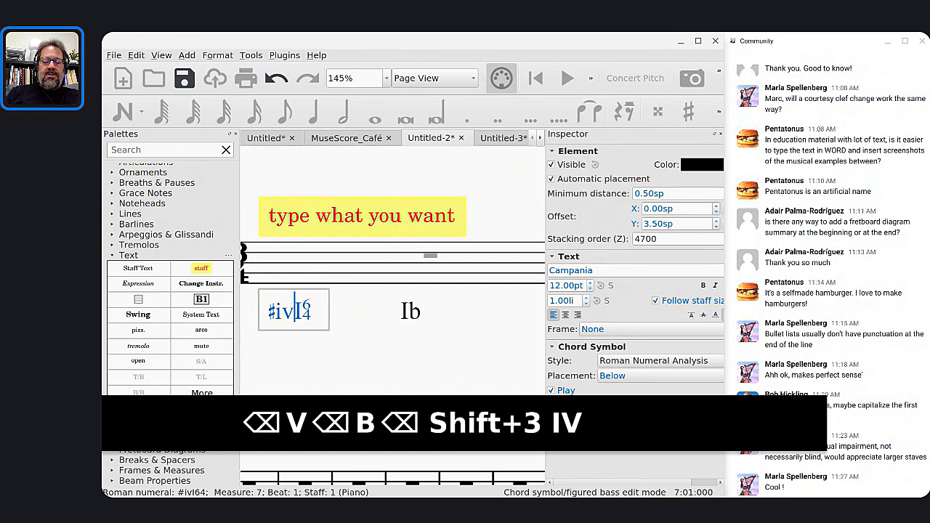
type("o")
key("Right")
key("BackSpace")
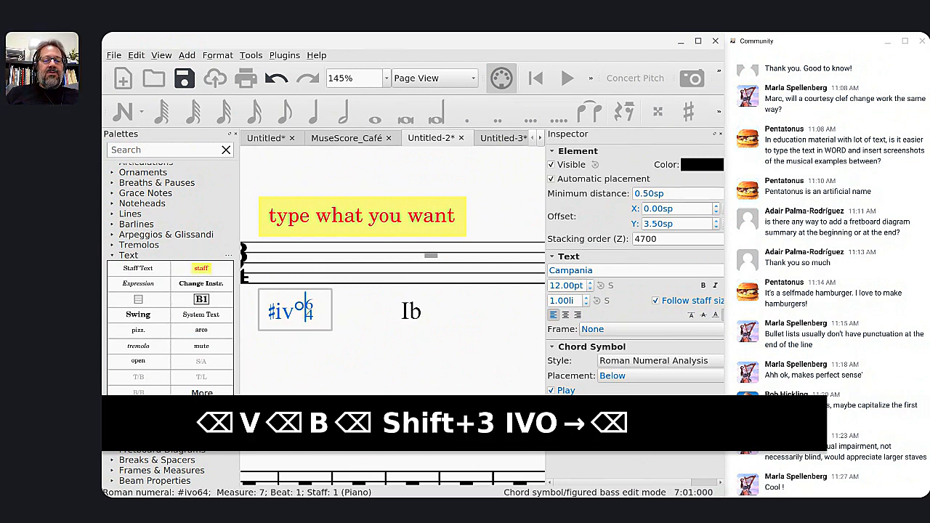
key("Escape")
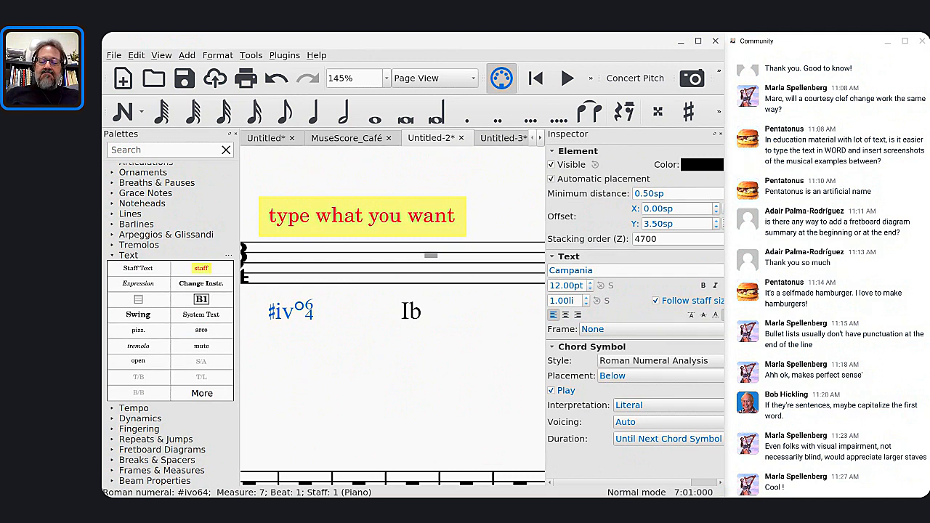
Step: Open the Mixer and the Play Panel, and close the Mixer, leaving the Play Panel displayed
key("F10")
key("F10")
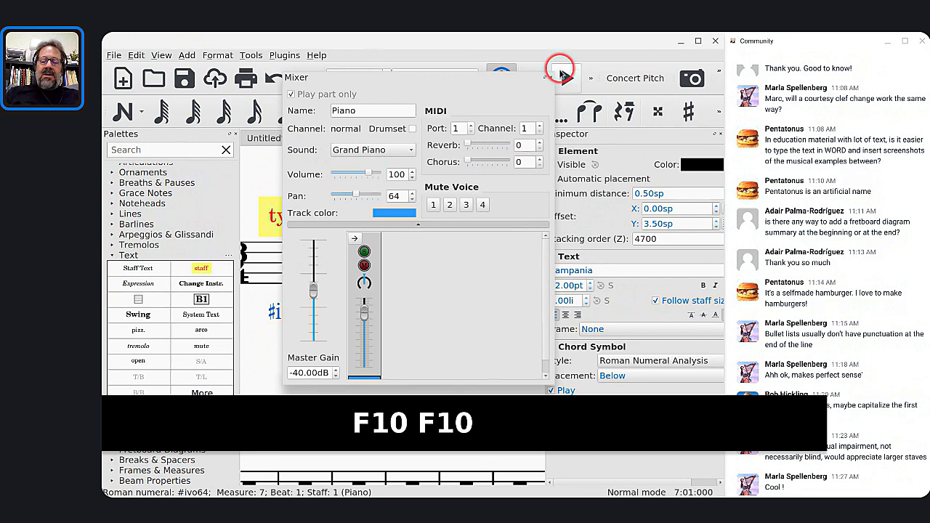
key("ctrl+F10")
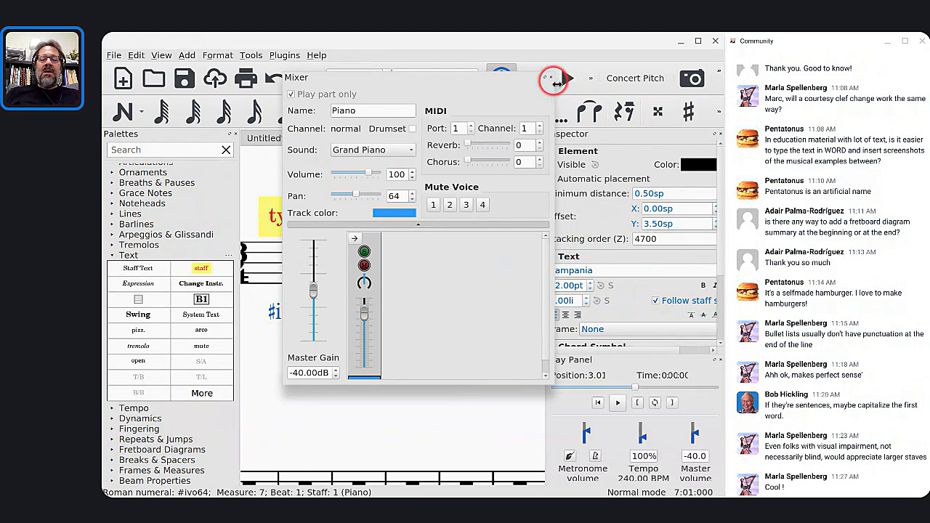
left_click(551, 77)
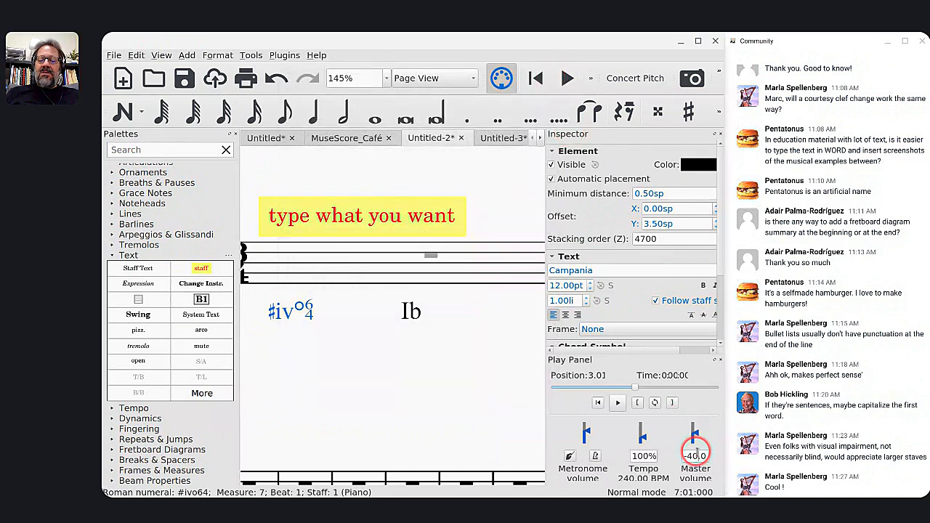
Step: Lower the master volume in the Play Panel to -49.0
key("Down")
key("Down")
key("Down")
key("Down")
key("Down")
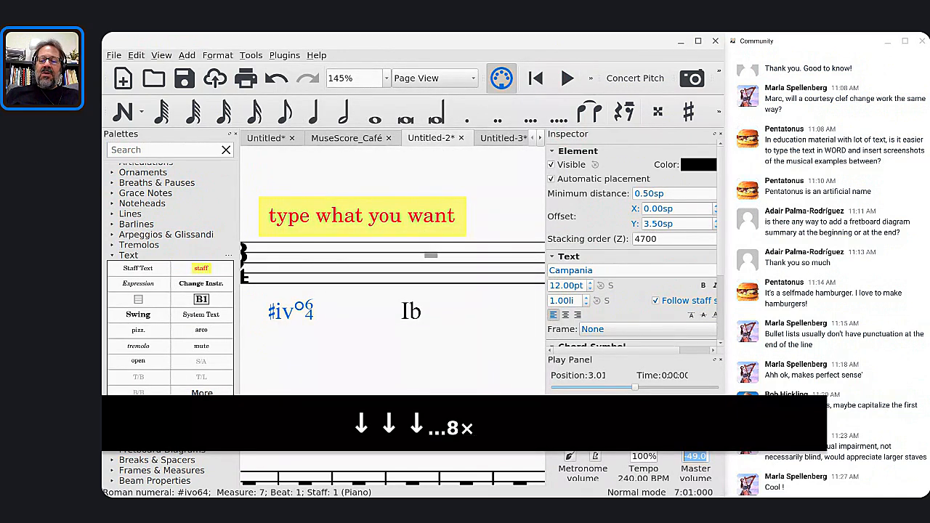
Step: Lower the master volume to -50.0 and play the MuseScore_Café score from its beginning
key("Down")
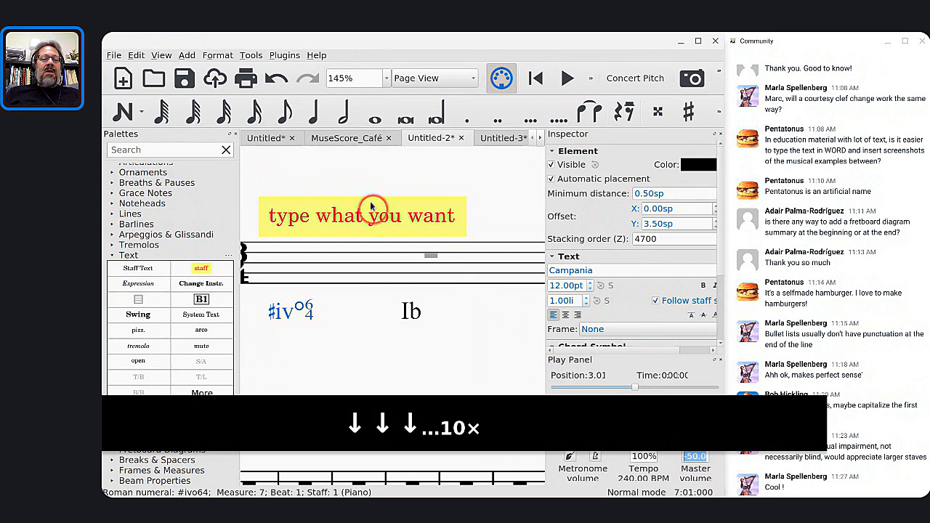
left_click(334, 137)
key("ctrl+Home")
key("space")
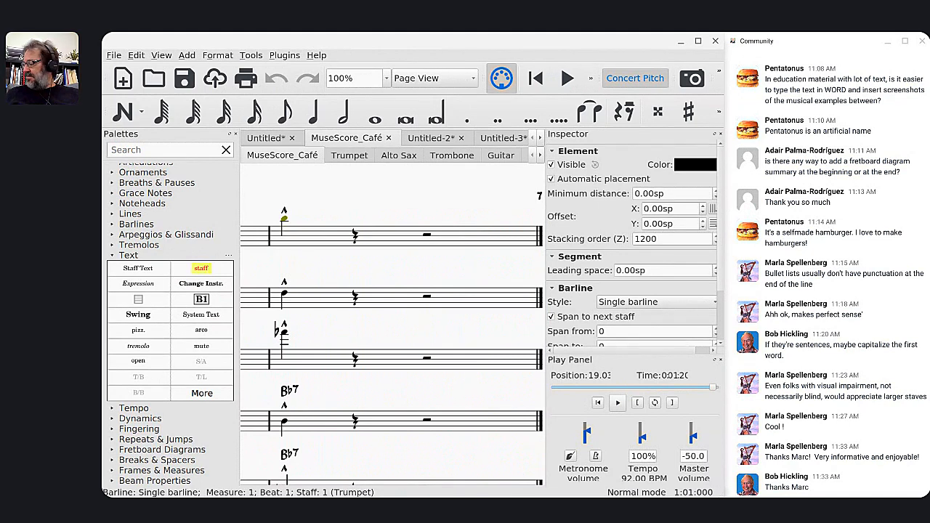
Step: Switch to the live streaming window and end the stream
key("alt+Tab")
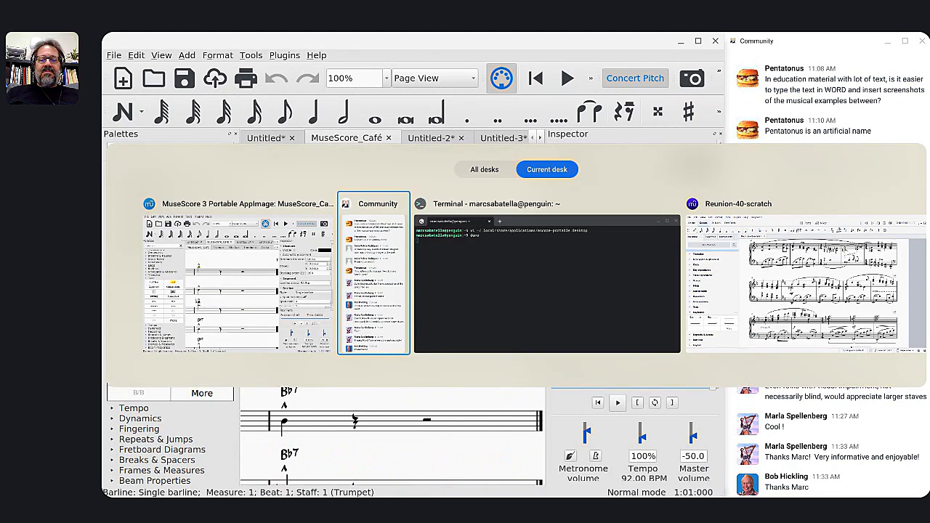
key("alt+Tab")
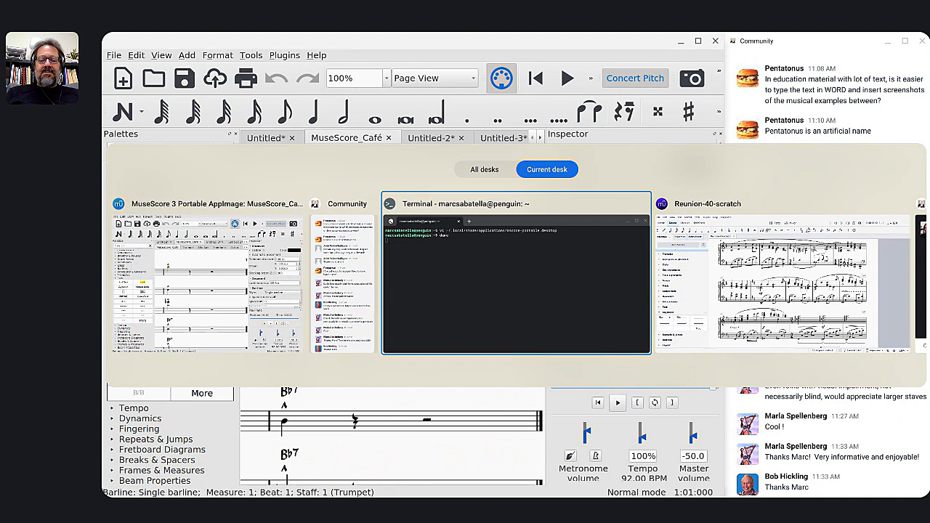
key("alt+Tab")
key("alt+Tab")
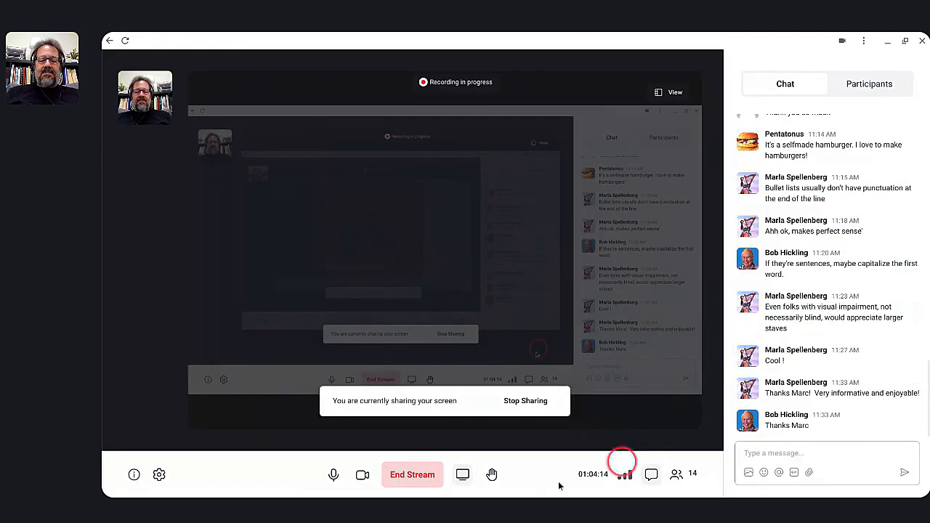
left_click(421, 480)
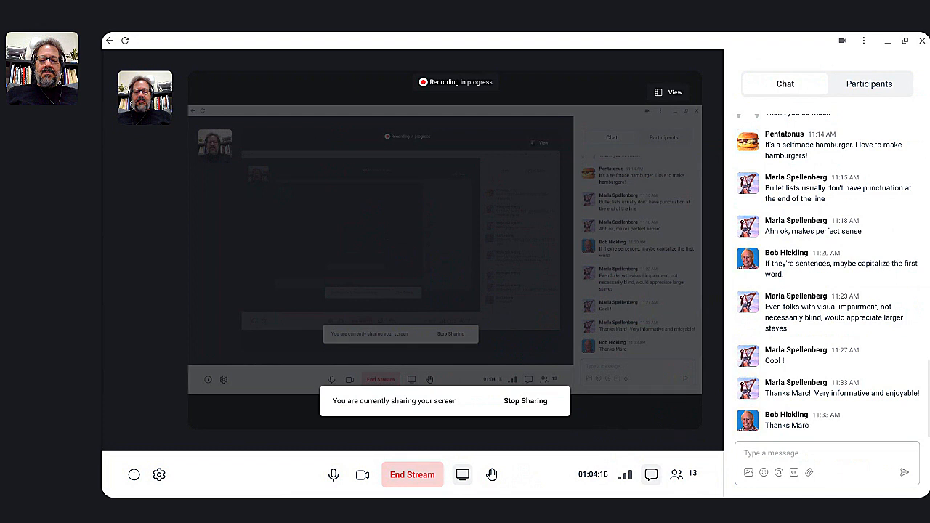
left_click(419, 479)
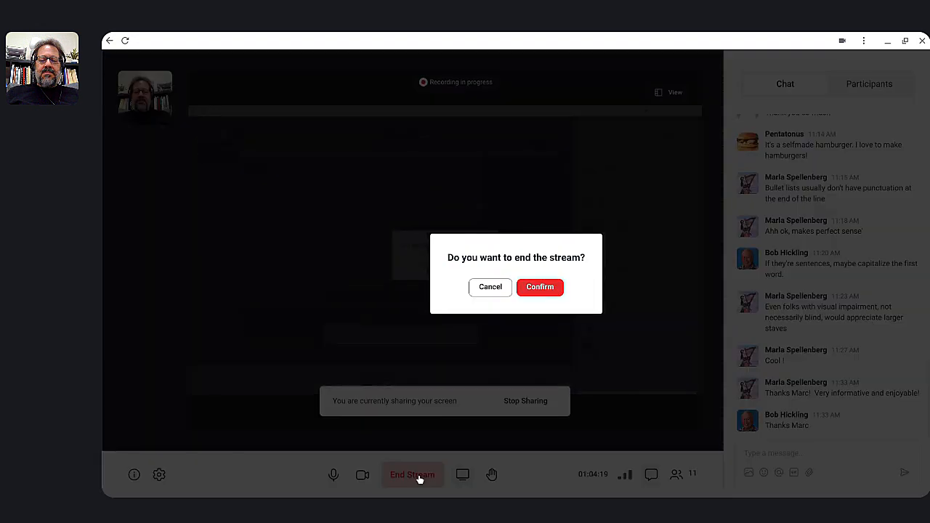
left_click(539, 287)
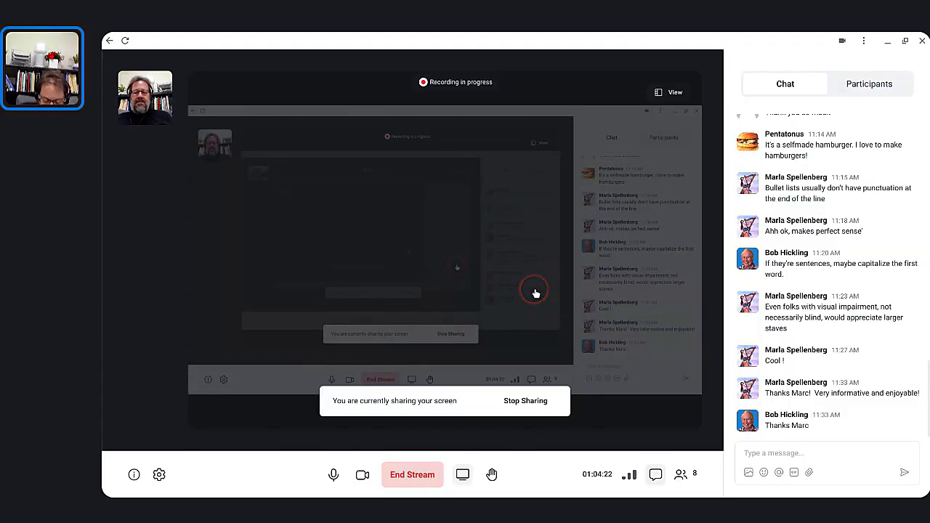